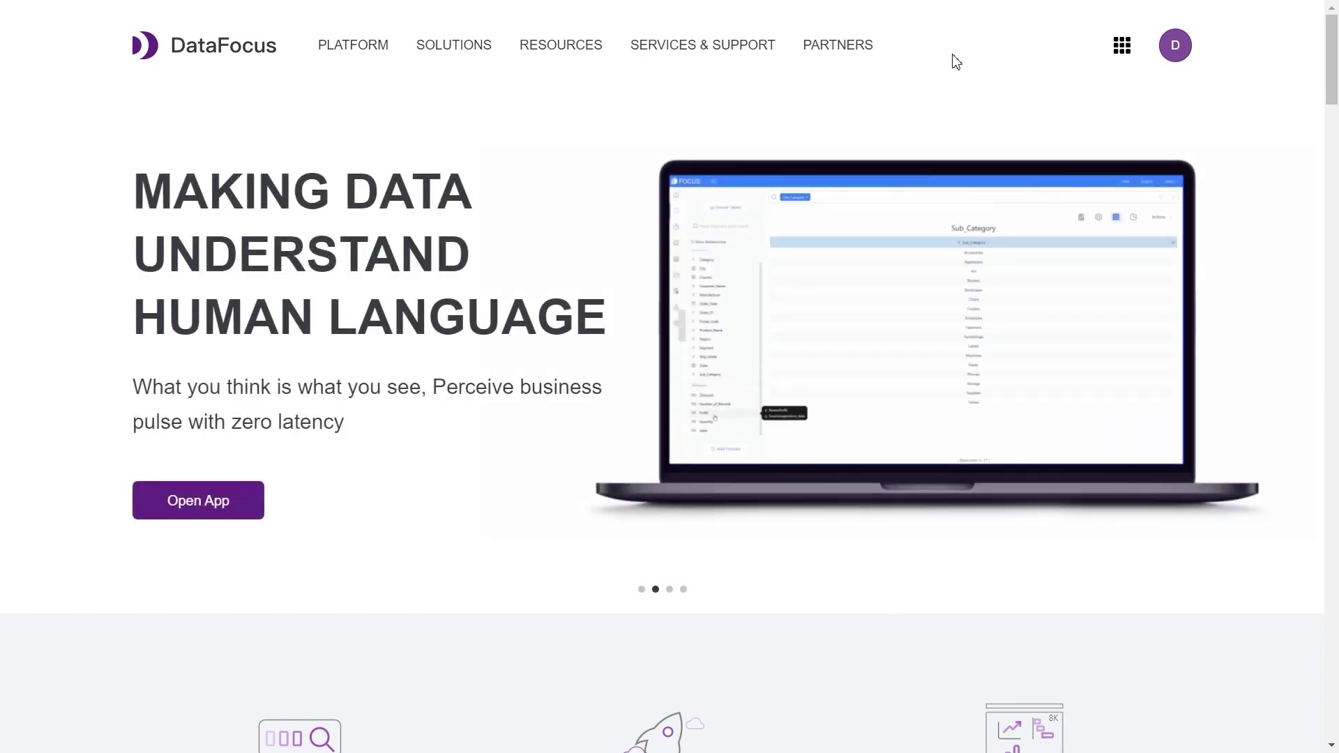
Check the account's Console entry and open DataFocus Cloud from the website's available applications.
left_click(1170, 46)
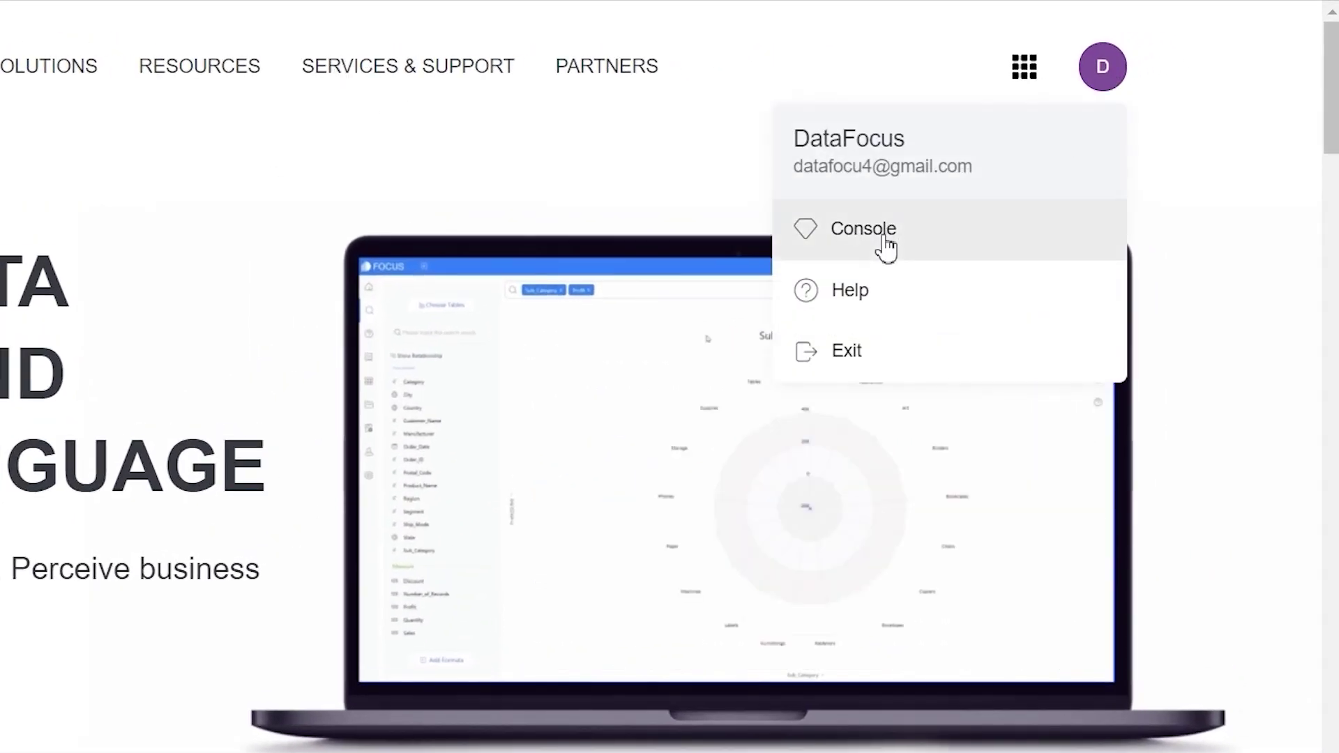
left_click(1018, 170)
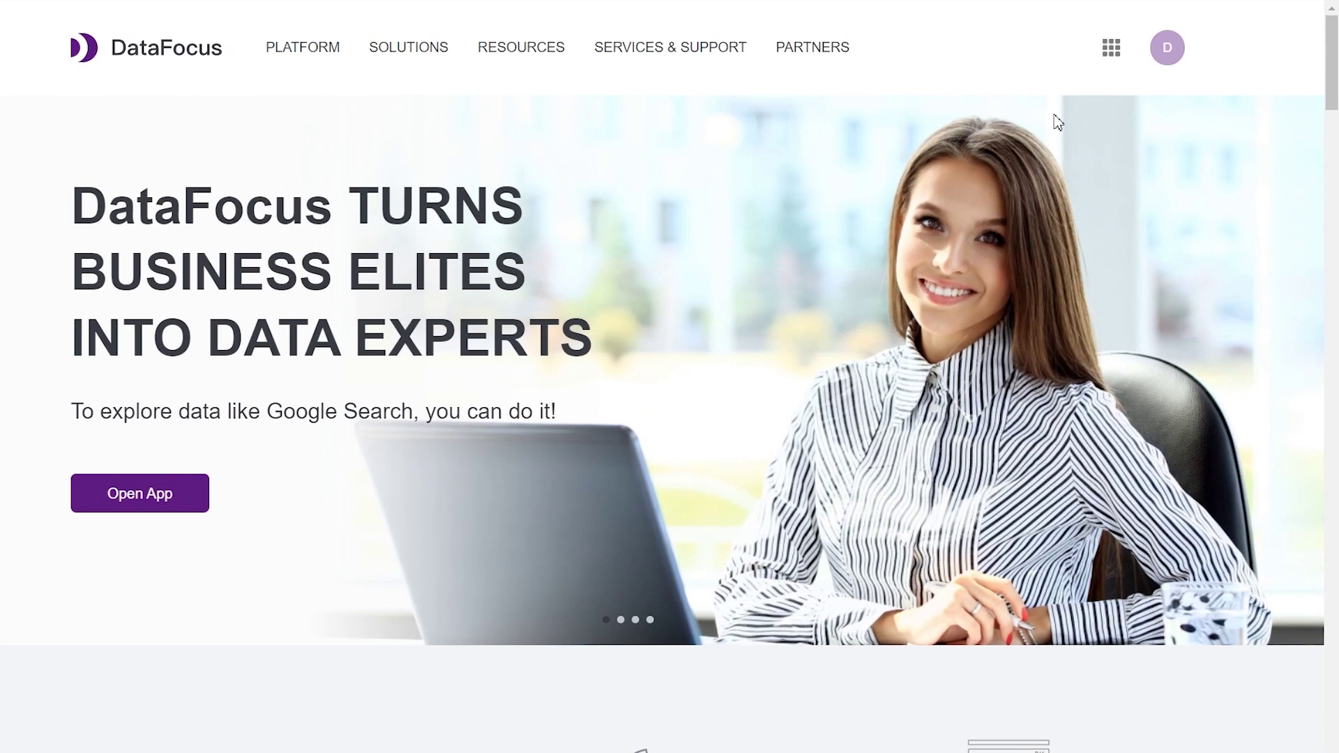
left_click(1109, 45)
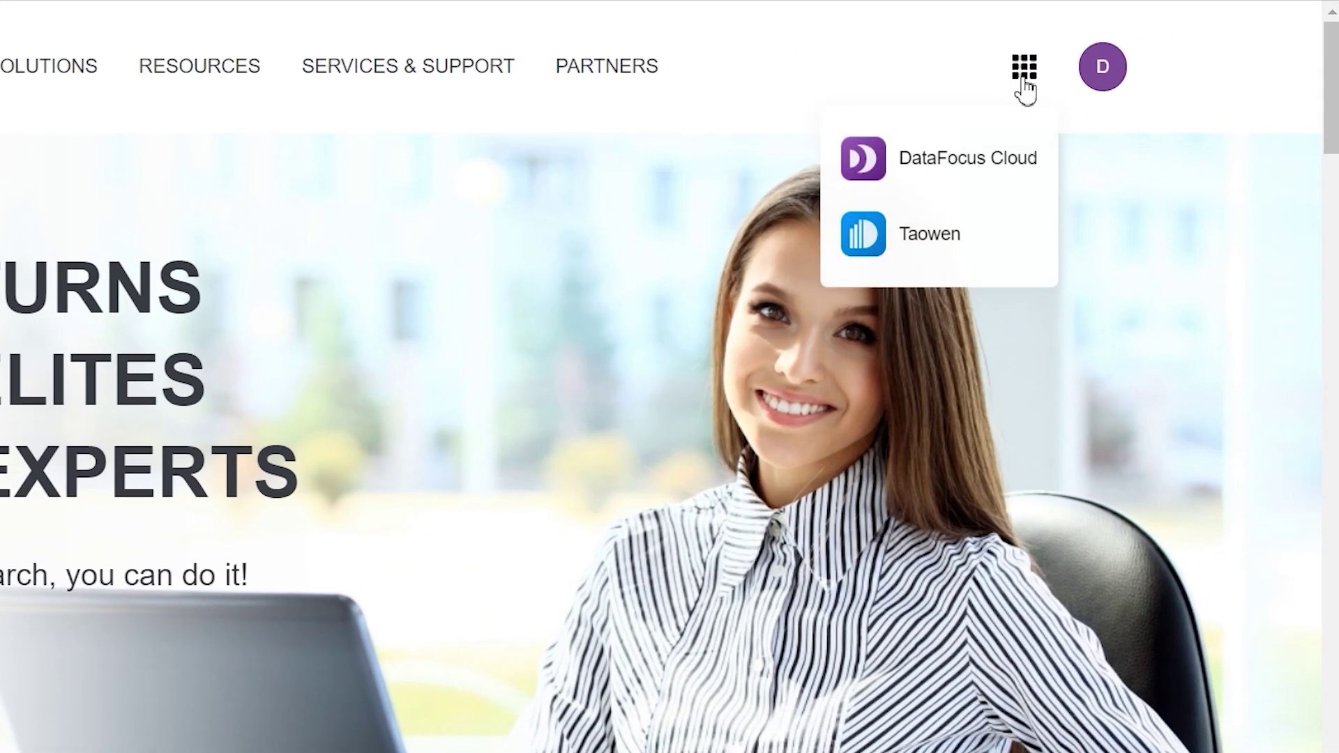
left_click(970, 183)
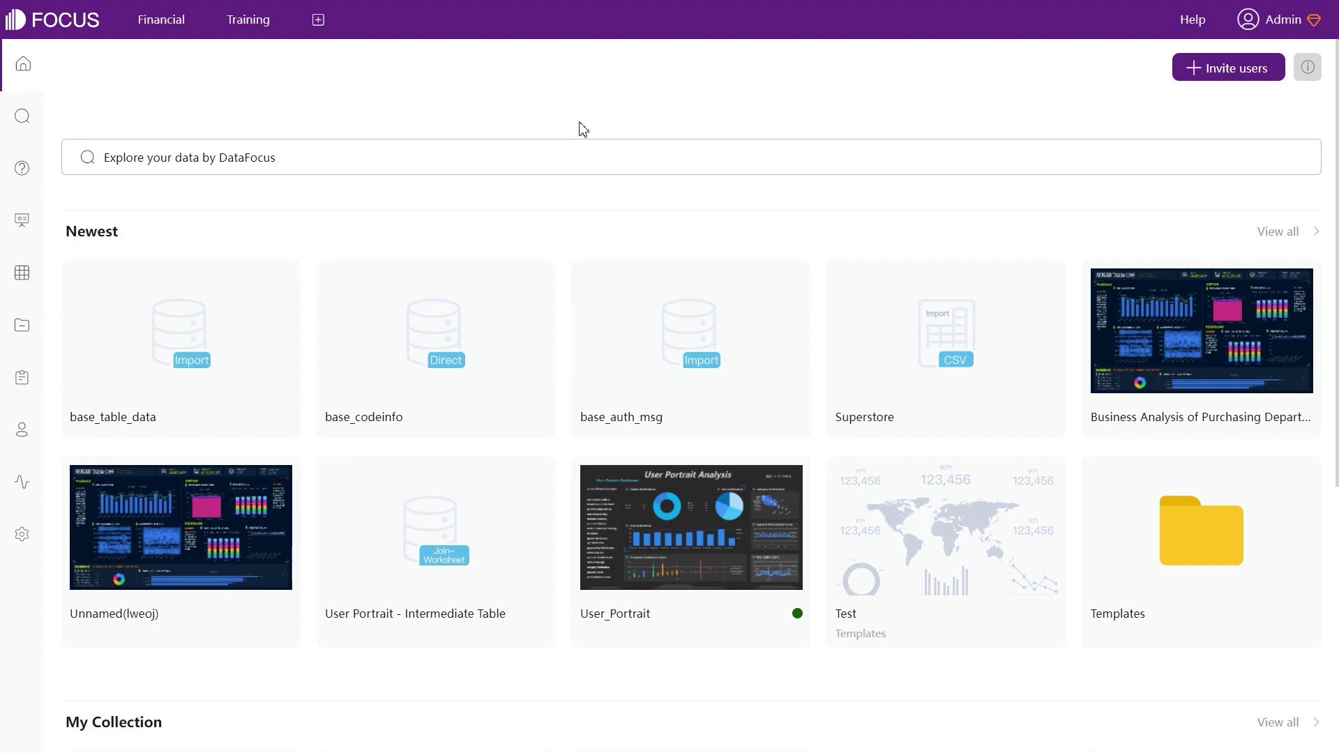
Show and hide the novice guide on the home page, and look through the Newest and My Collection resources.
left_click(1307, 68)
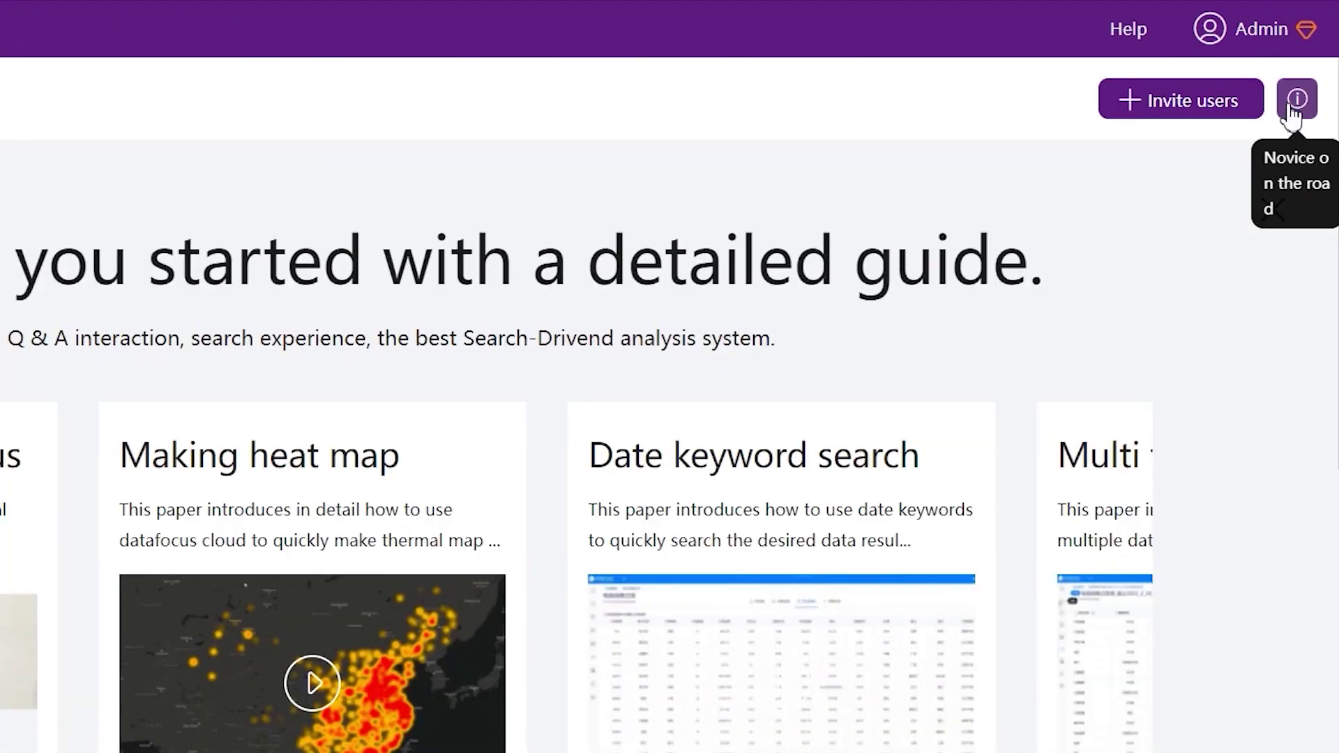
left_click(1295, 99)
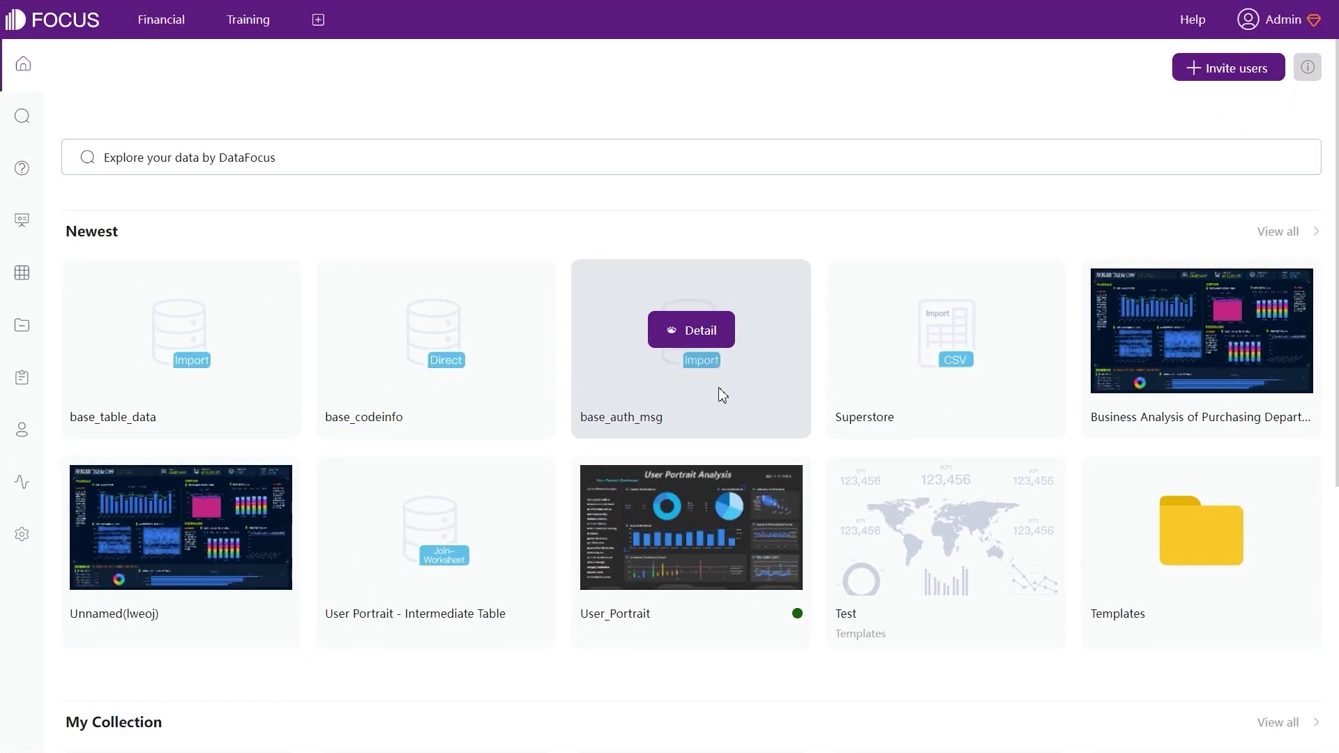
scroll(722, 395, "down", 5)
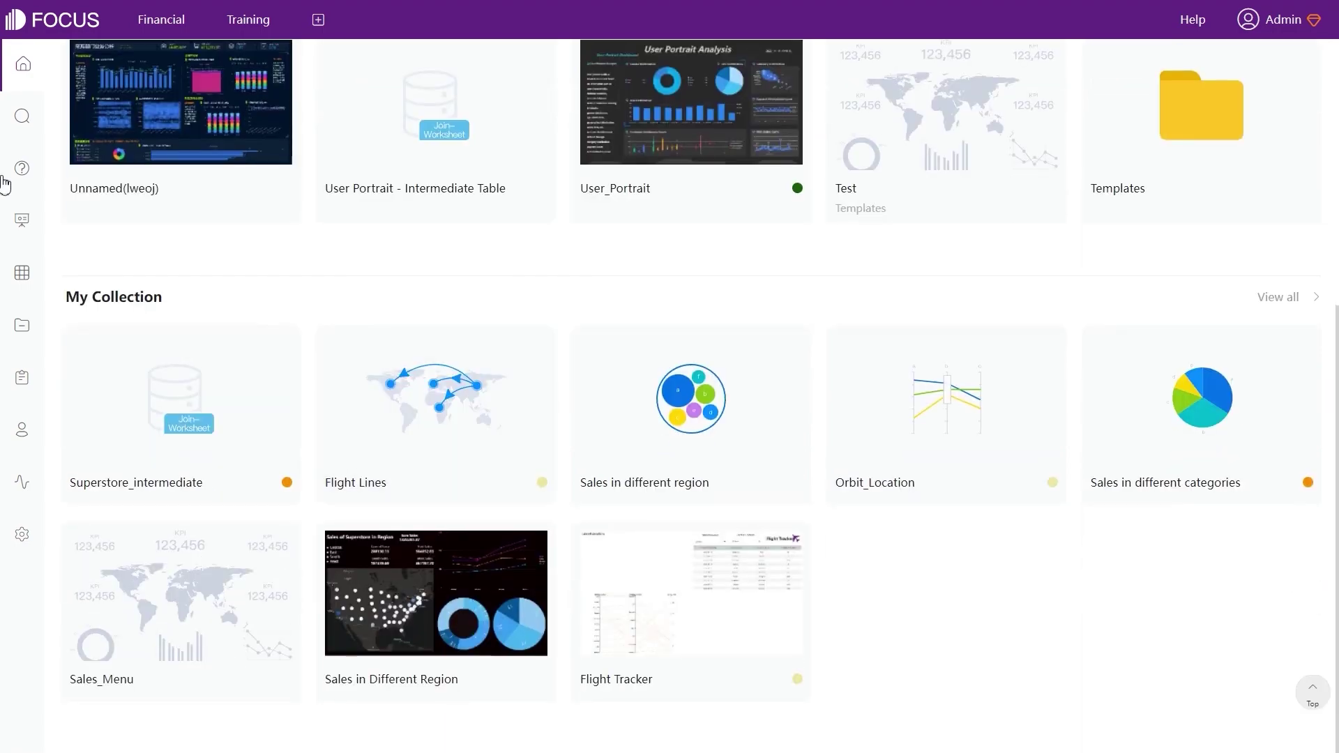
View the data search page and the saved answers, pinboards and tables.
left_click(9, 120)
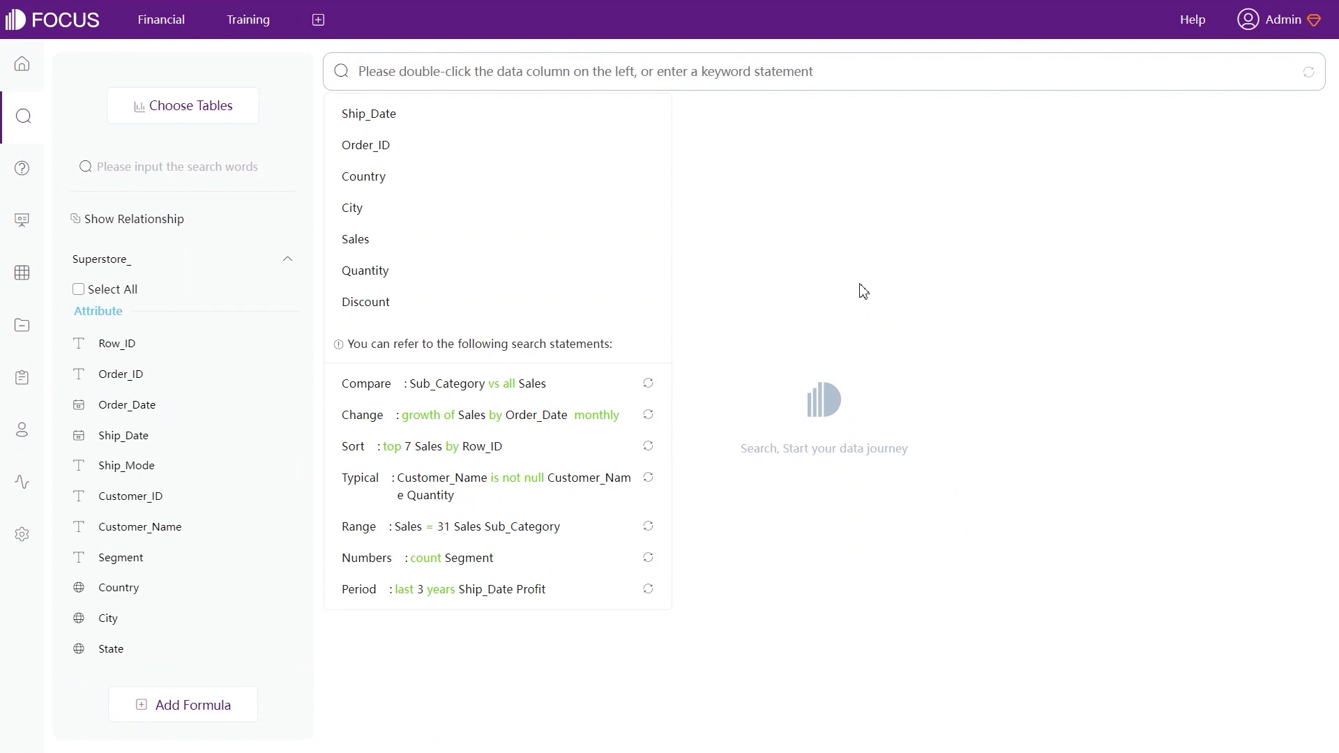
left_click(863, 290)
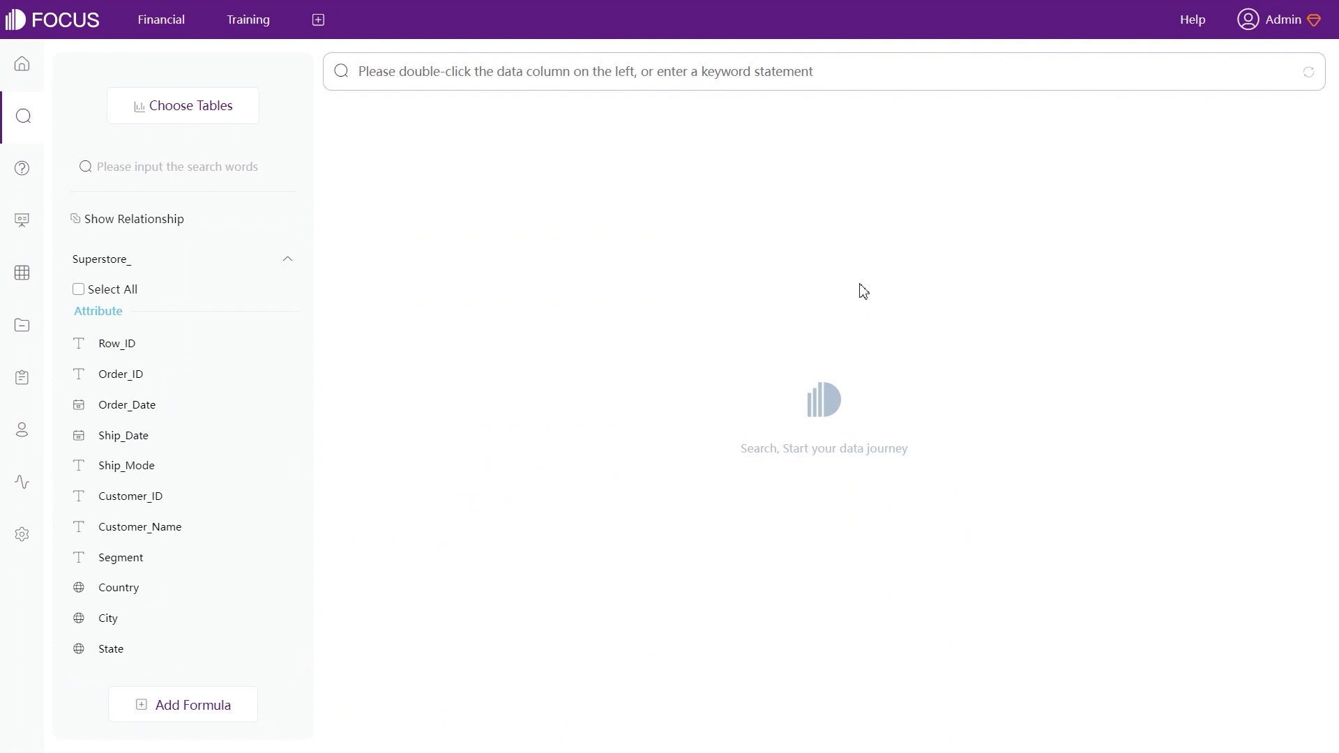
left_click(32, 170)
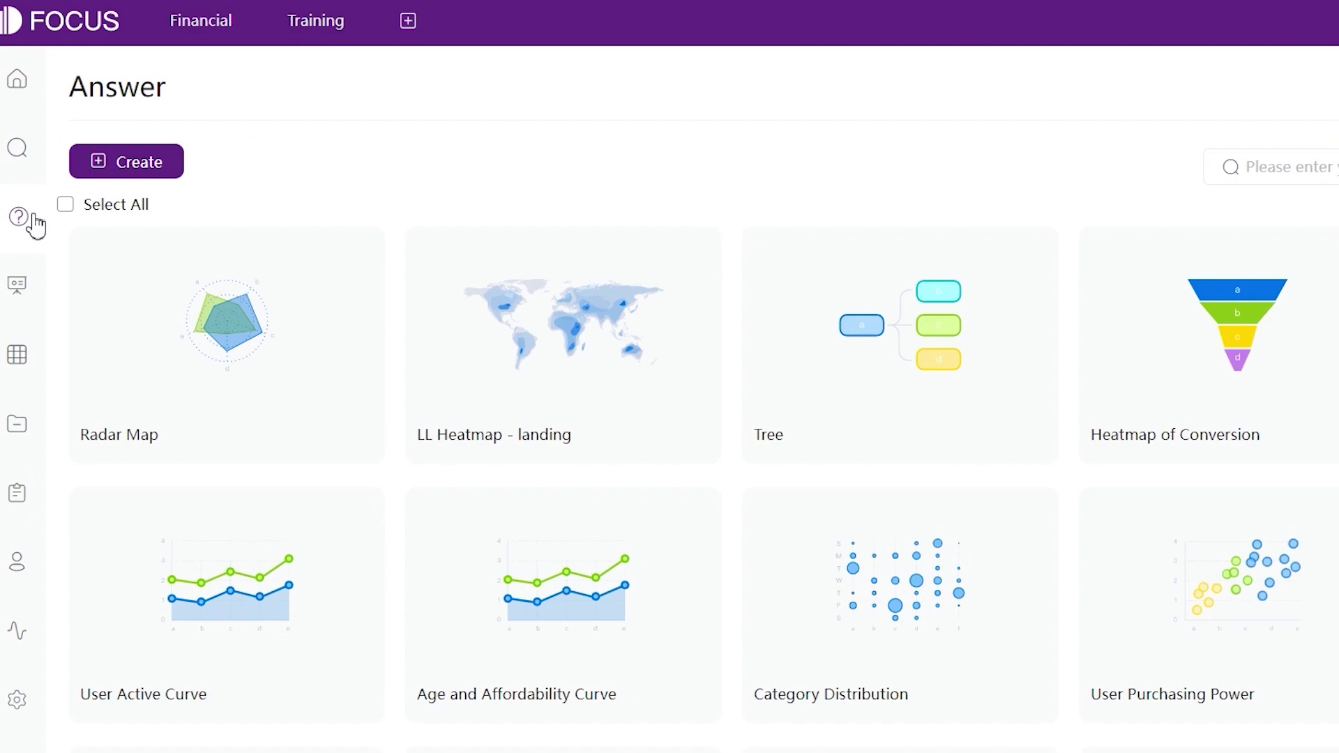
left_click(20, 293)
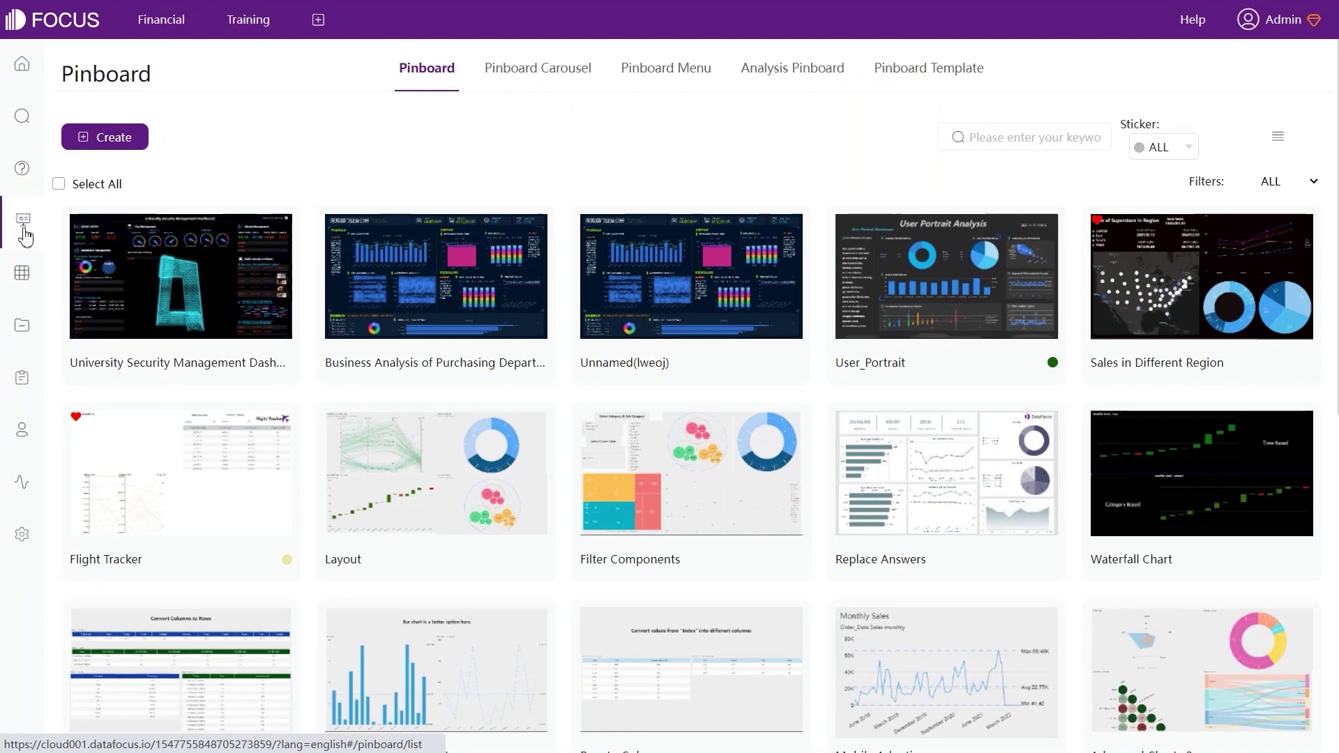
scroll(360, 279, "down", 1)
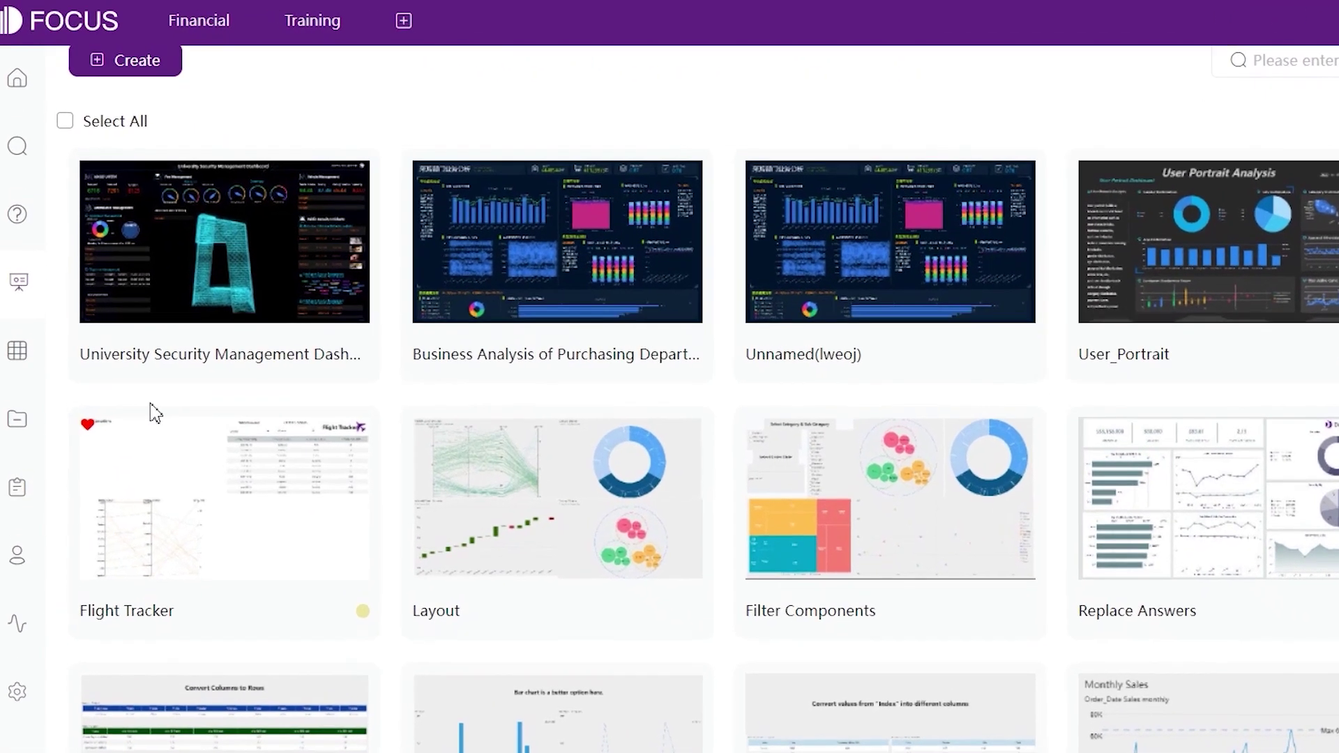
left_click(10, 375)
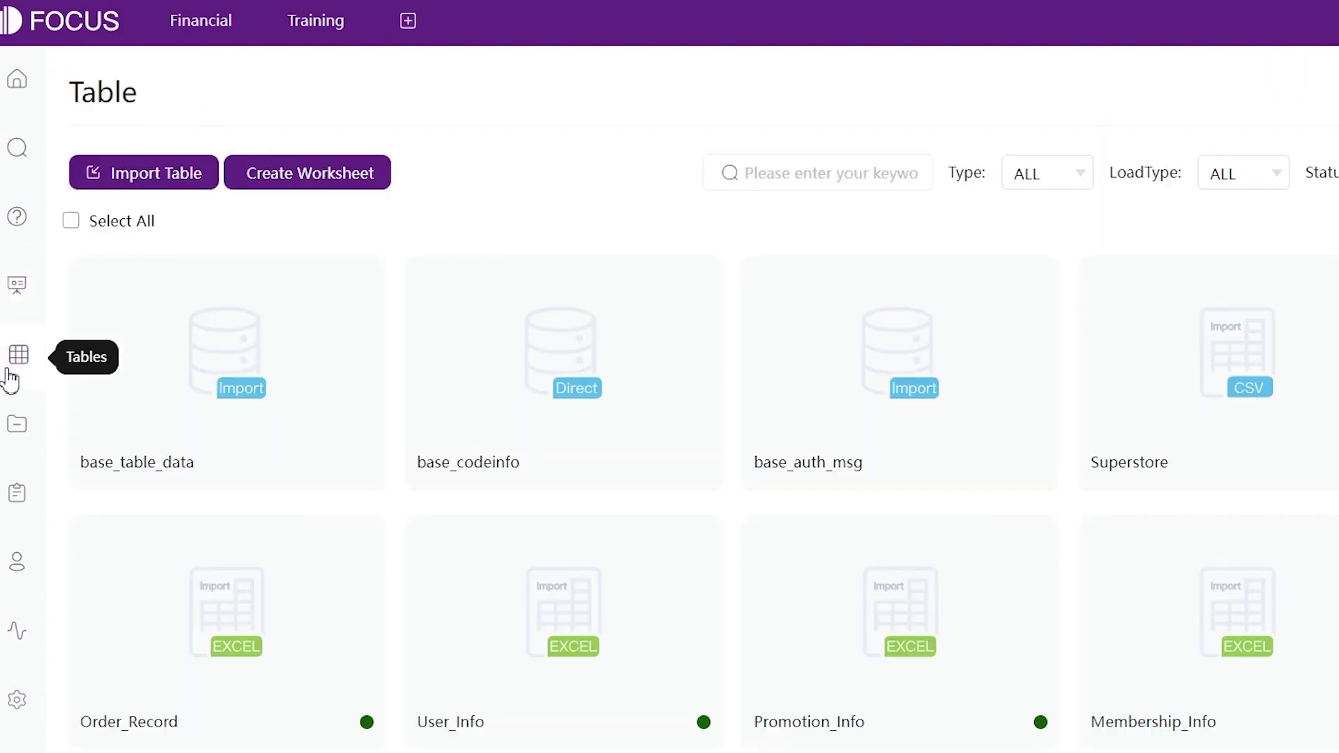
Browse the Resource page by project, answer, pinboard and pinboard menu.
left_click(8, 427)
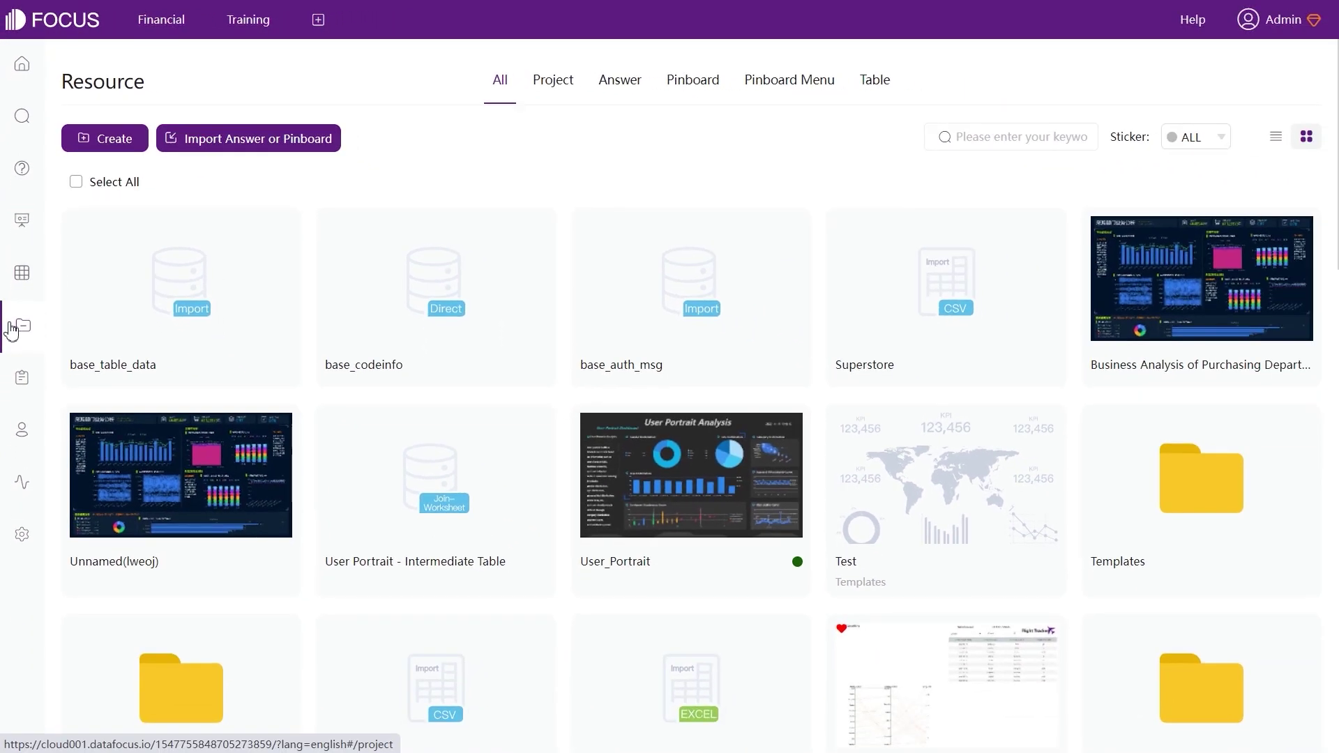
left_click(558, 82)
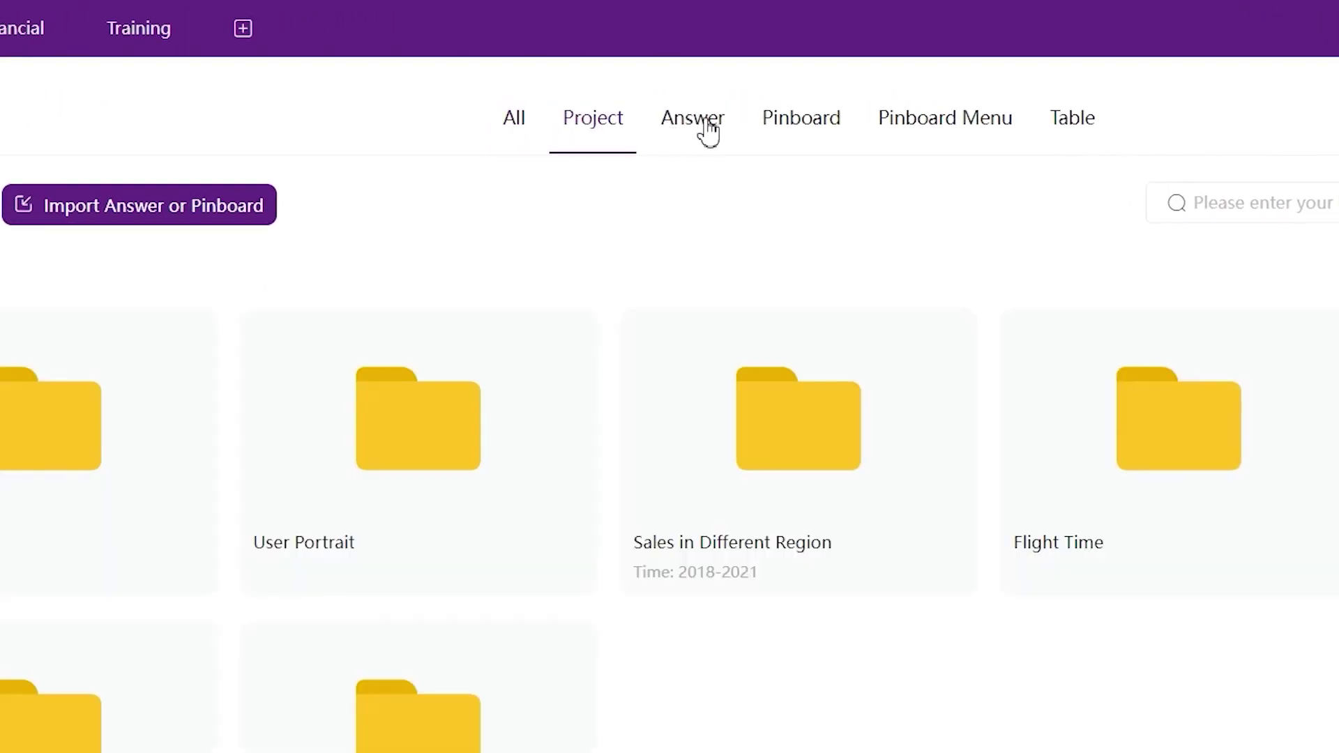
left_click(631, 89)
left_click(826, 132)
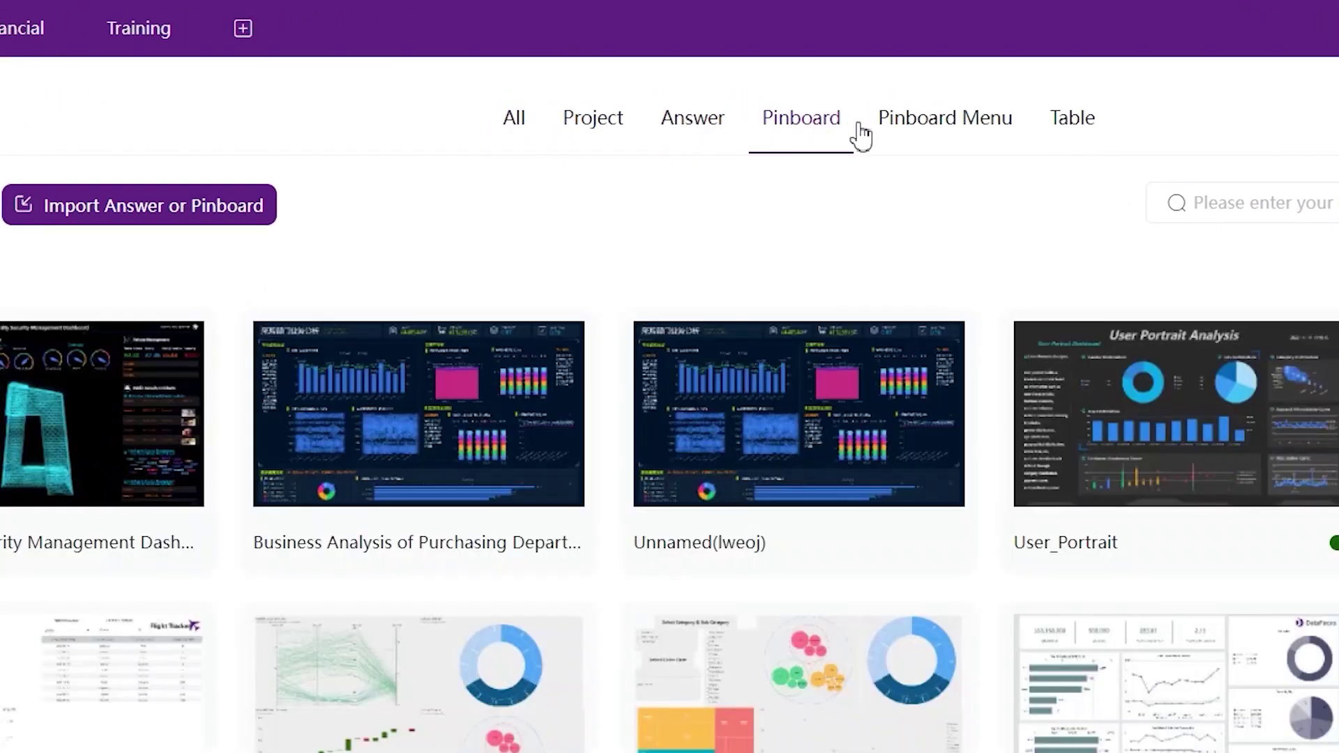
left_click(926, 134)
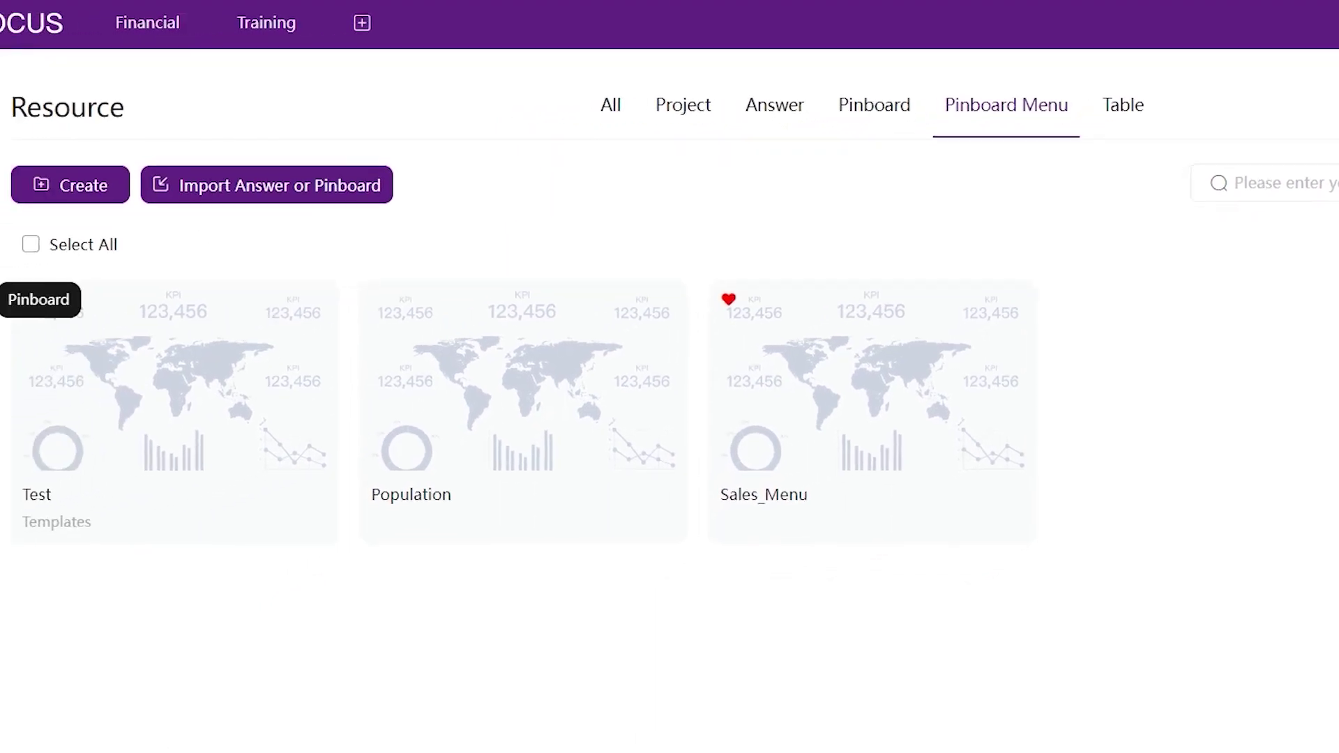
View the operation log and the Shared, Public Resource and My Collection sections of the User Center.
left_click(24, 518)
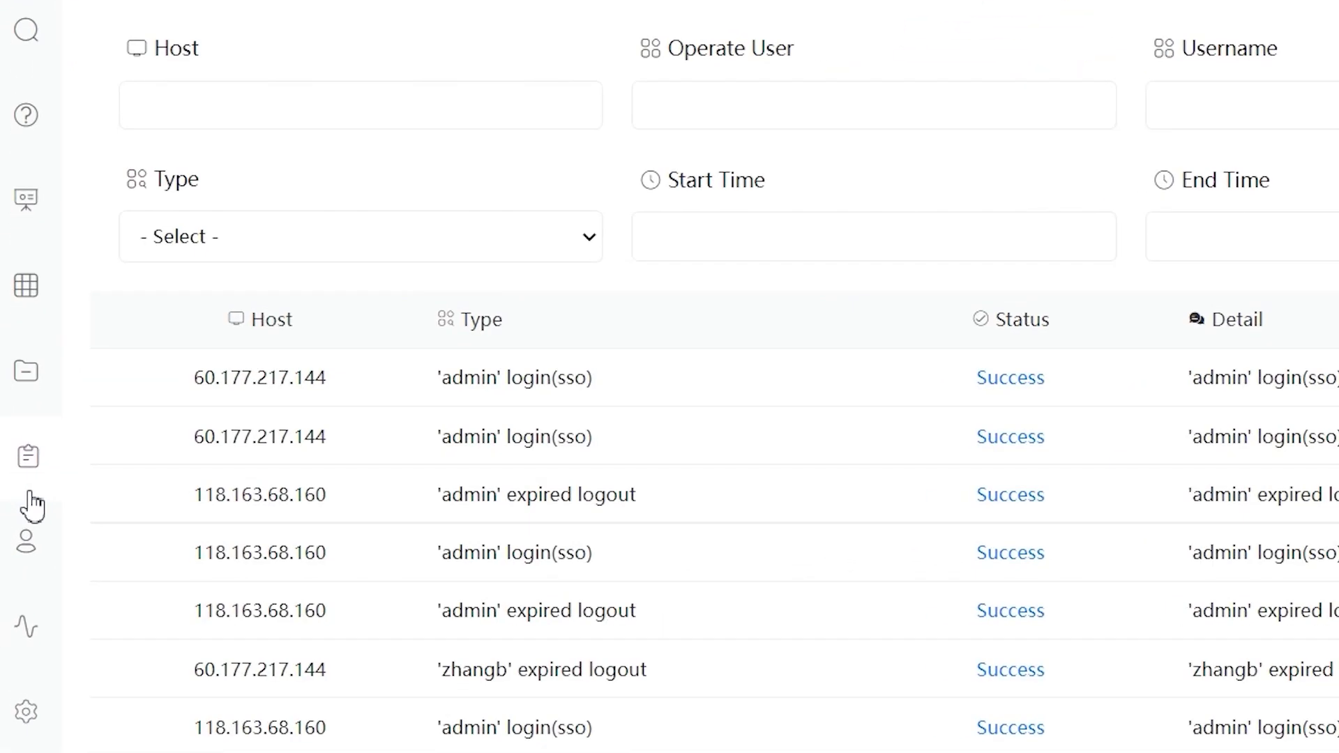
left_click(30, 568)
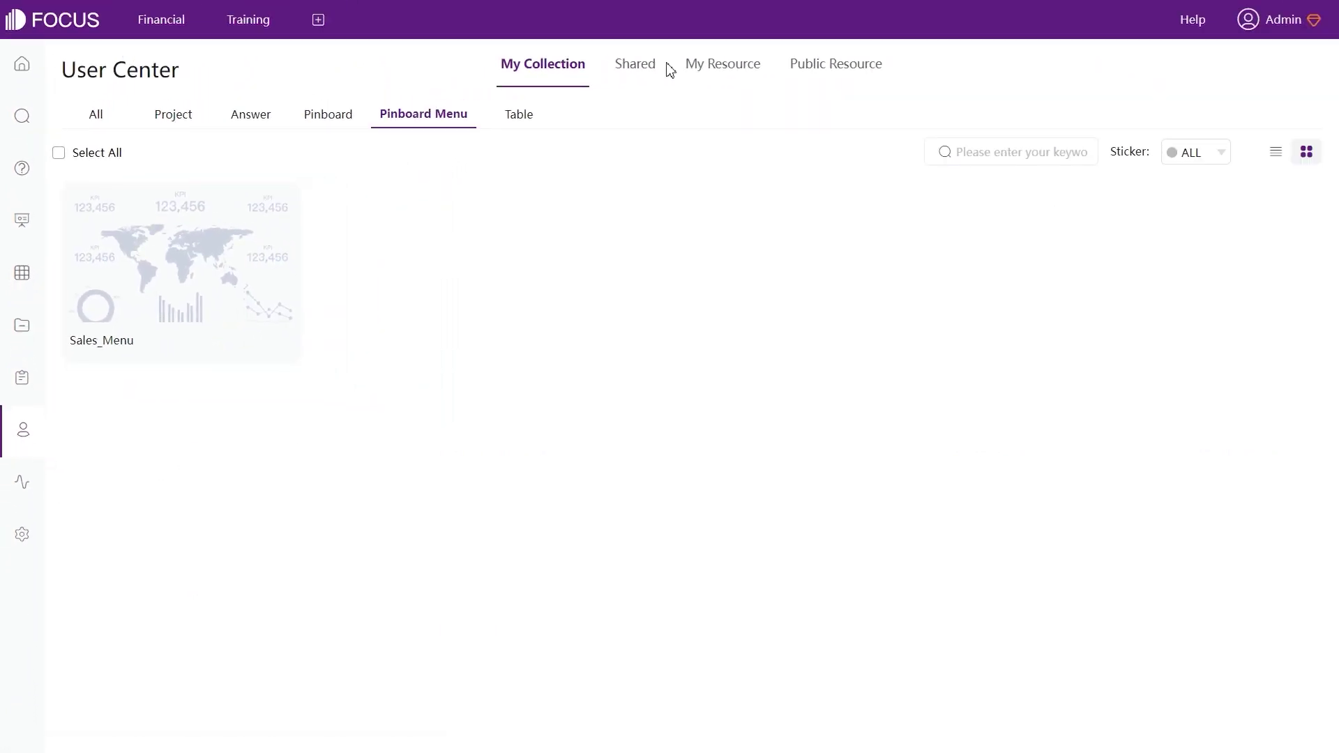
left_click(640, 66)
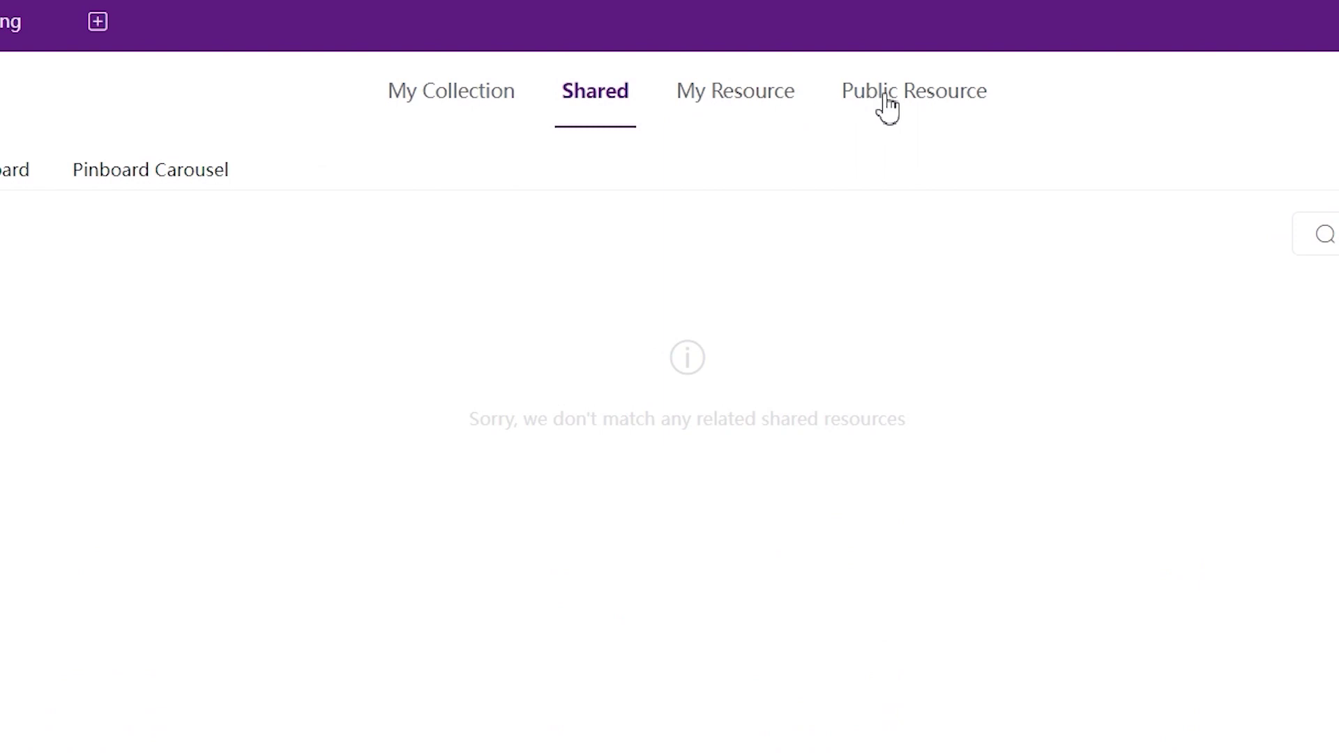
left_click(886, 97)
left_click(466, 111)
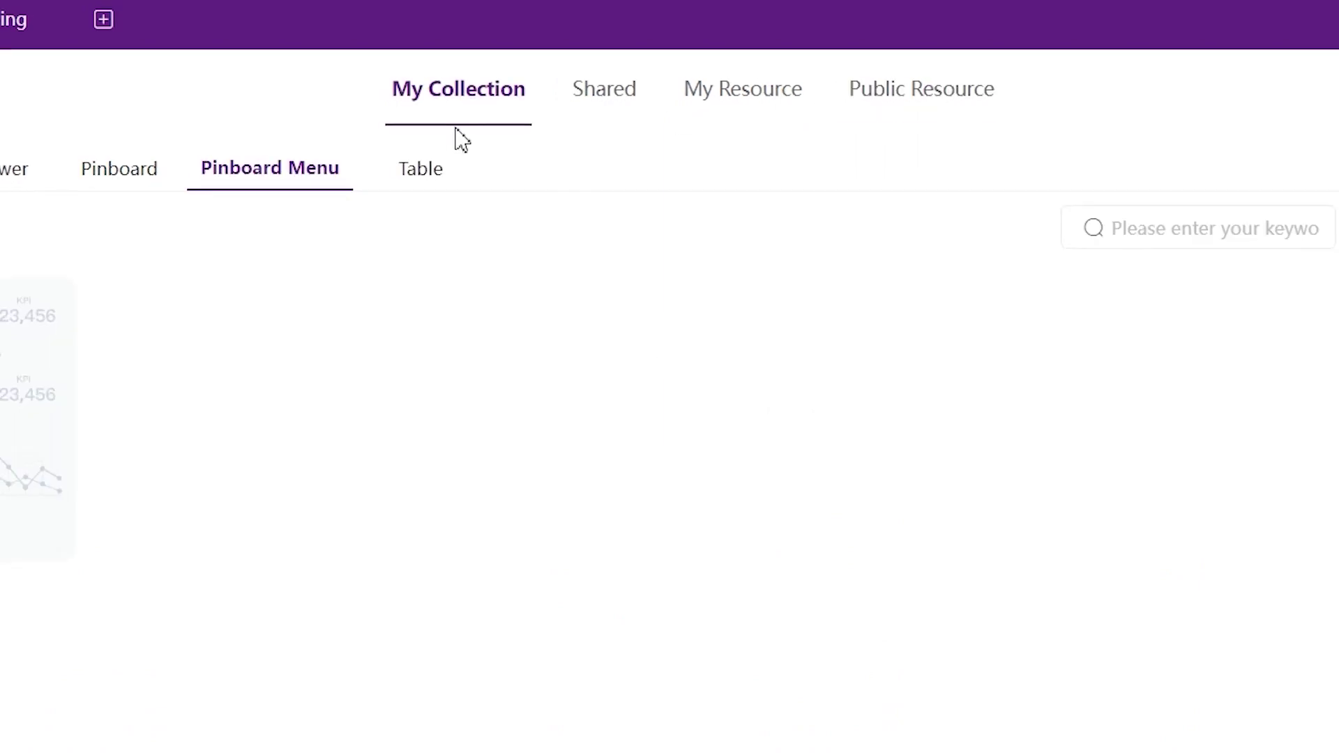
View the Data Assets Panorama and the Admin sections for permissions, external data sources and user management.
left_click(19, 634)
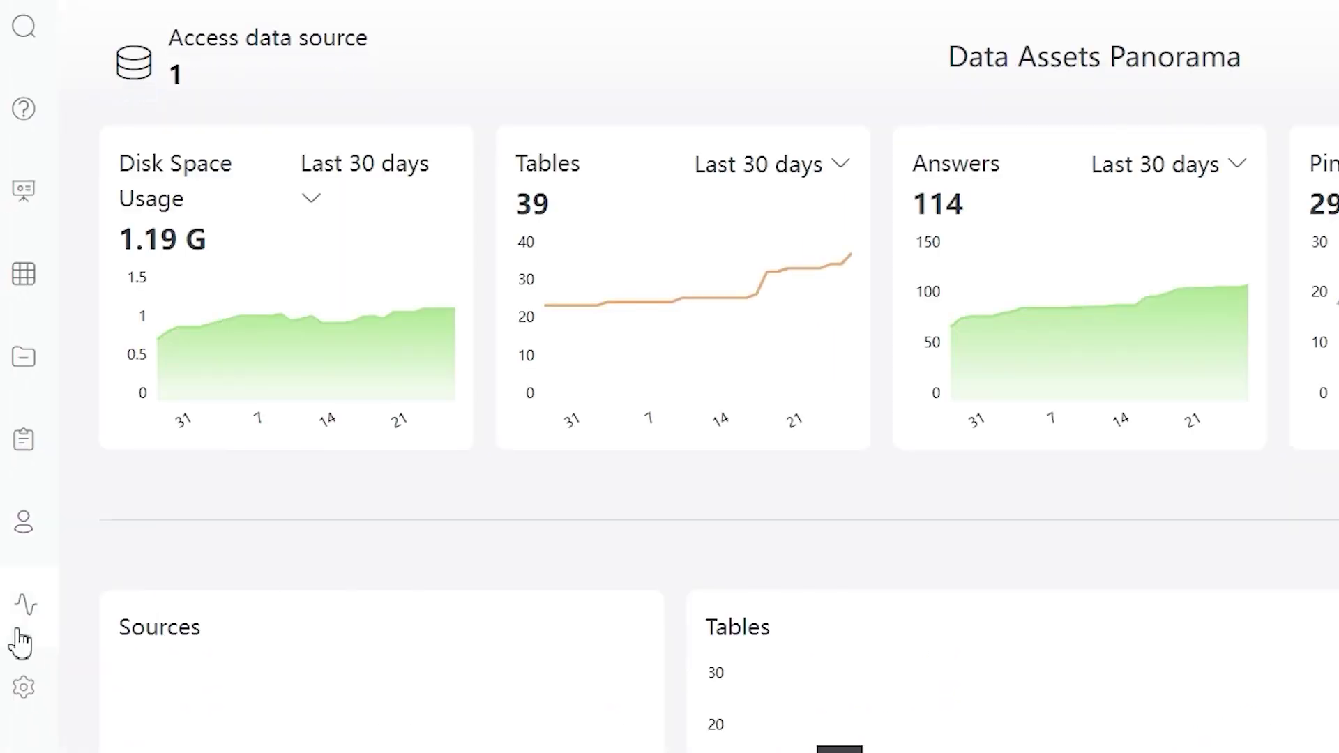
left_click(18, 687)
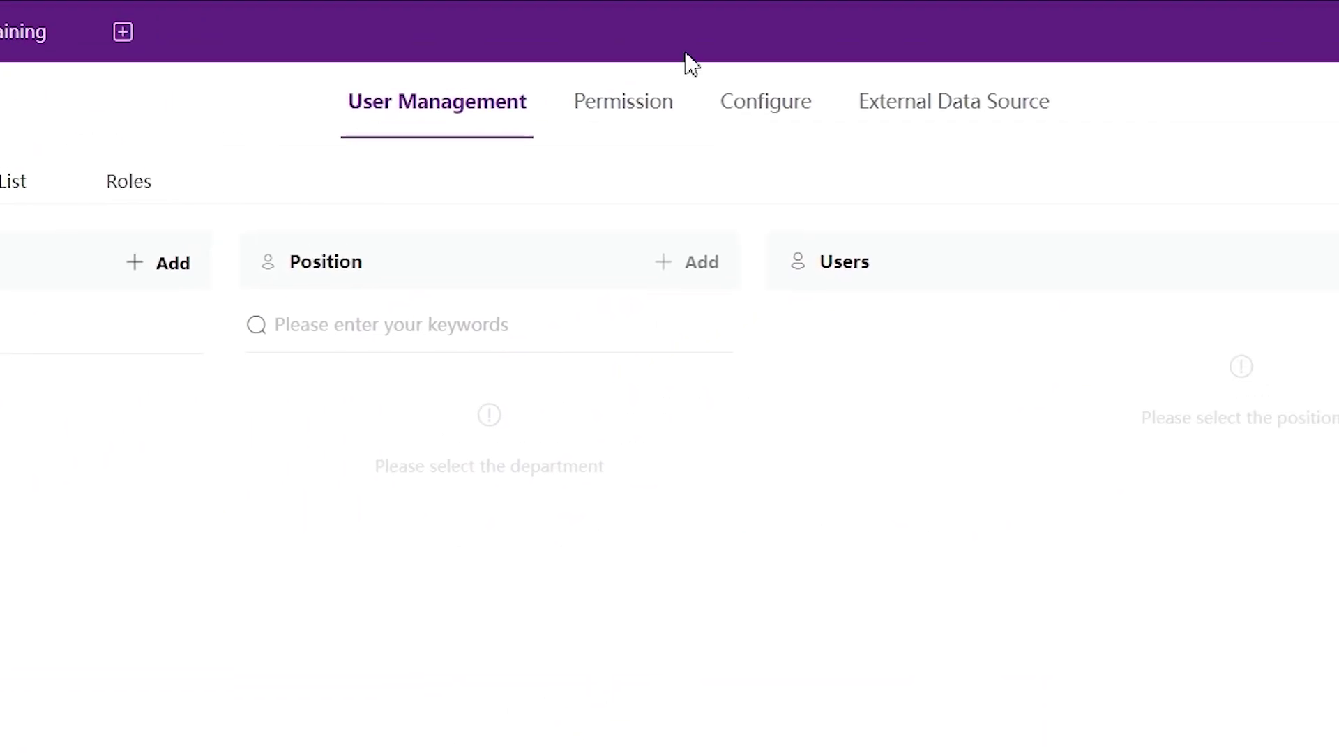
left_click(651, 110)
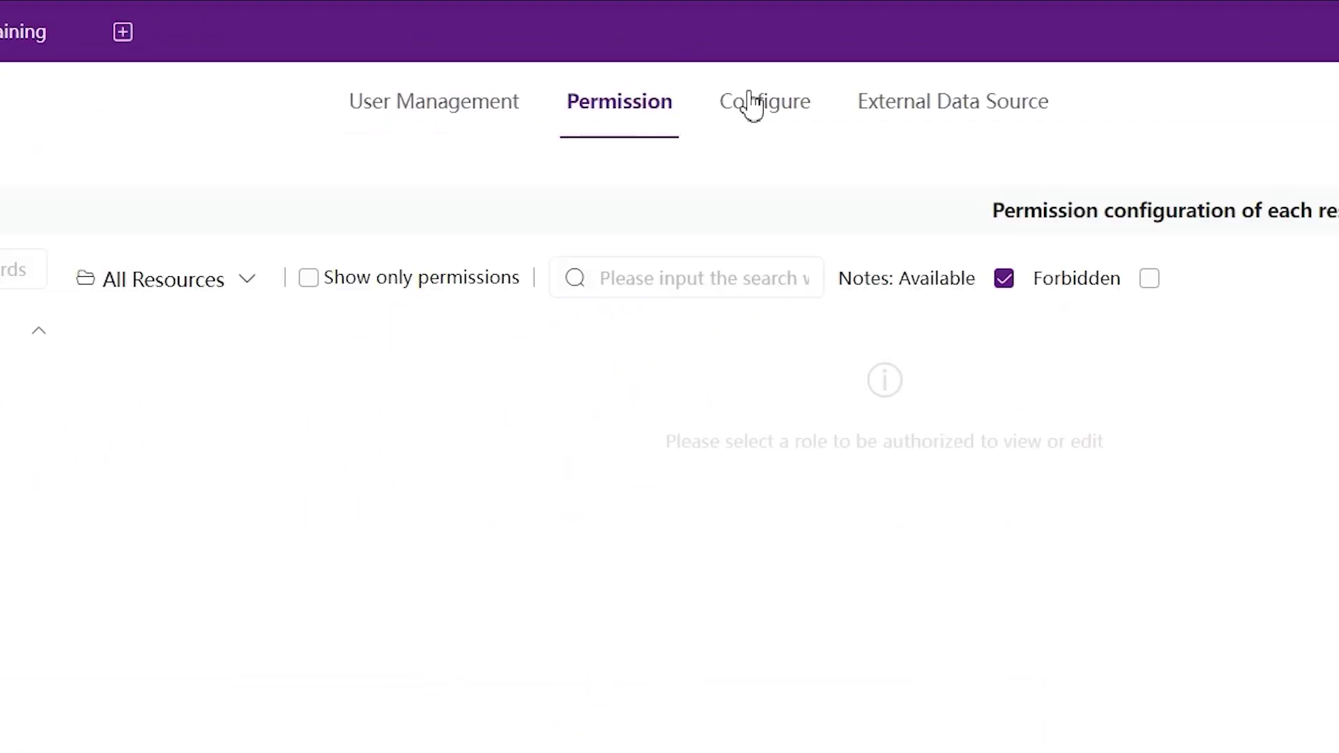
left_click(906, 108)
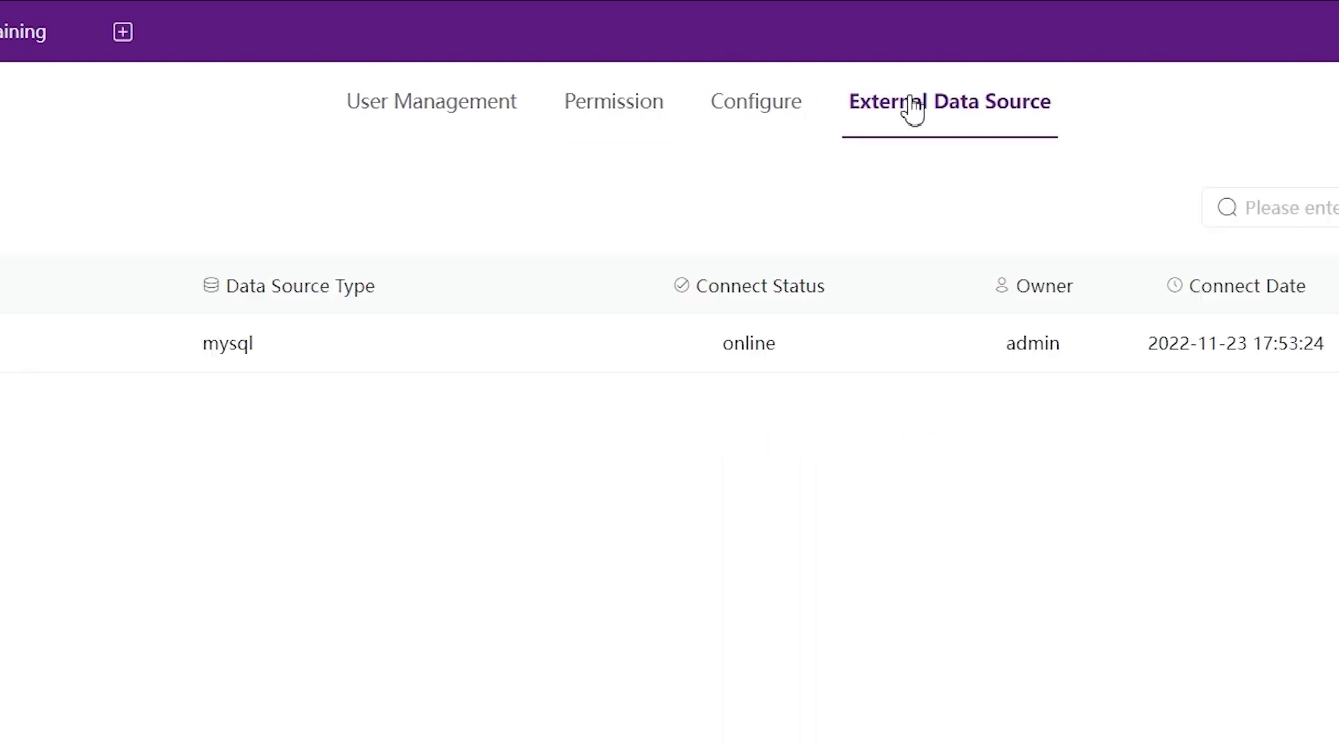
left_click(453, 99)
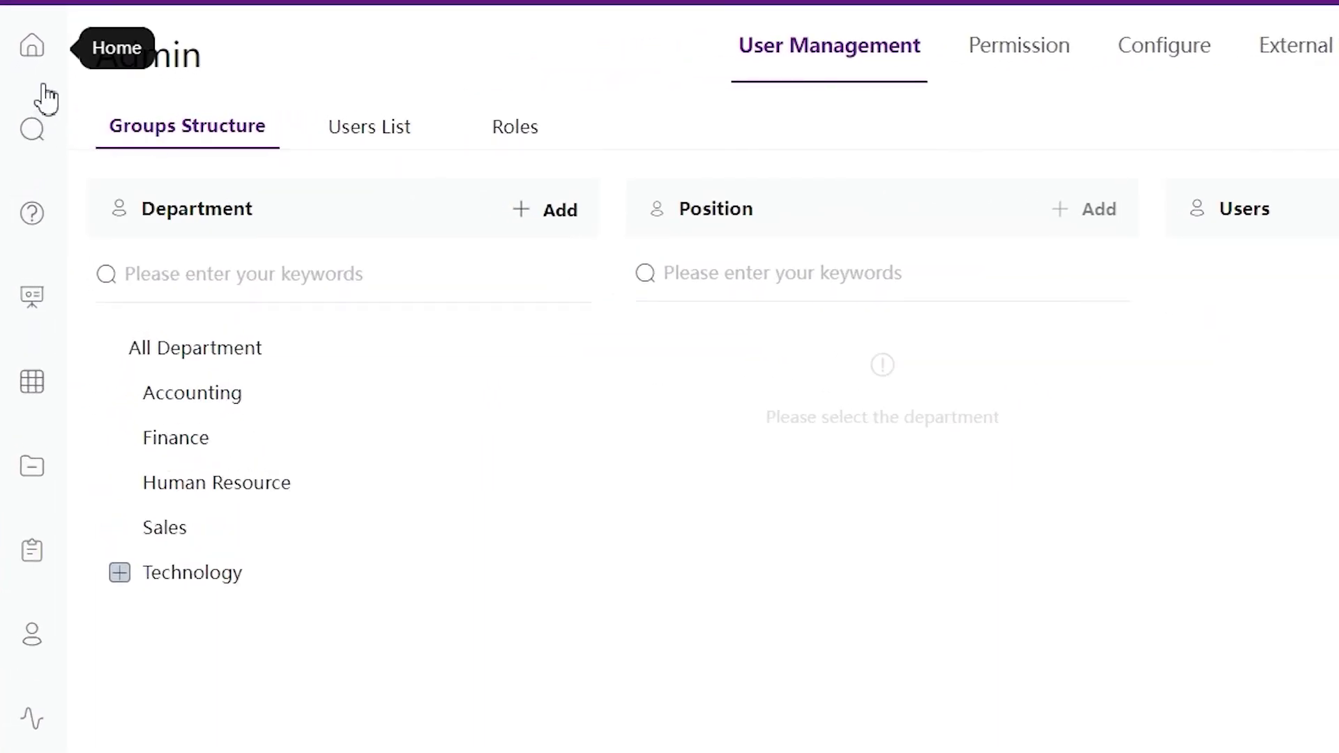
Start a local table import from the Table page and upload the Excel file User Portrait.xlsx.
left_click(39, 133)
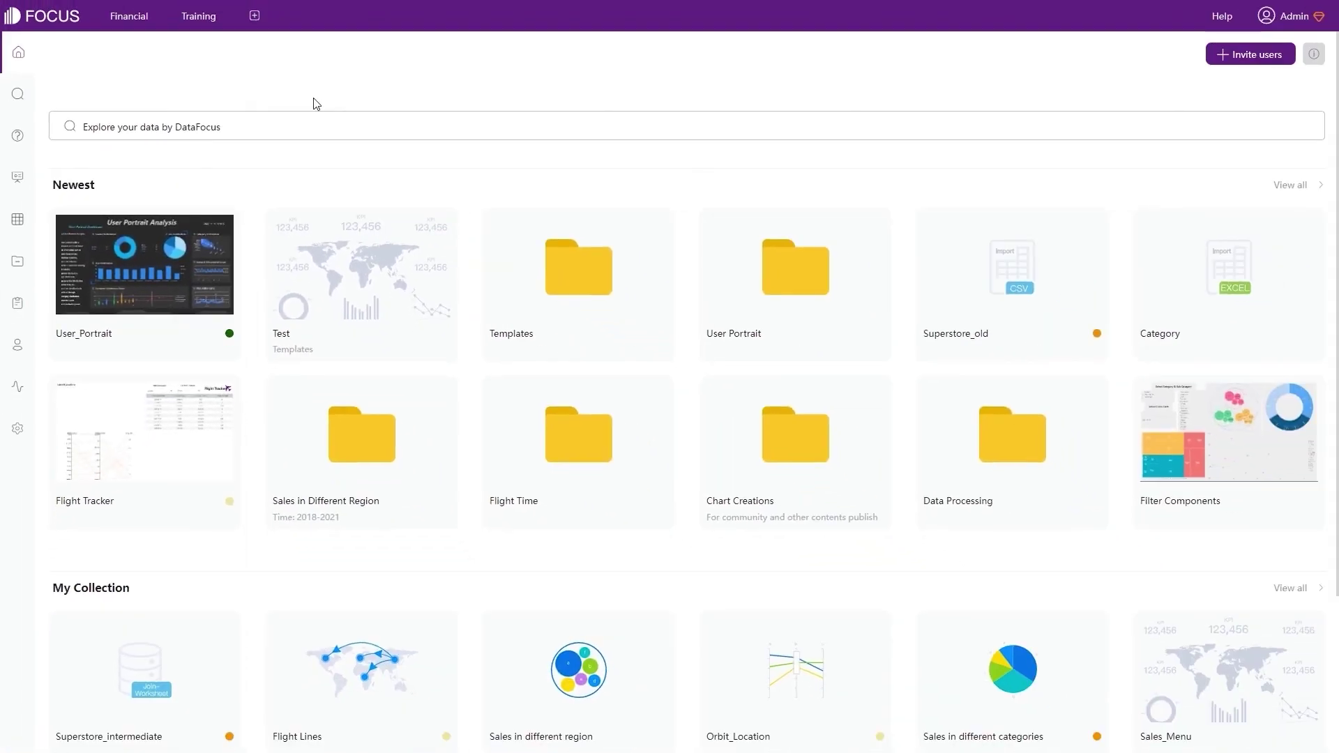
left_click(12, 223)
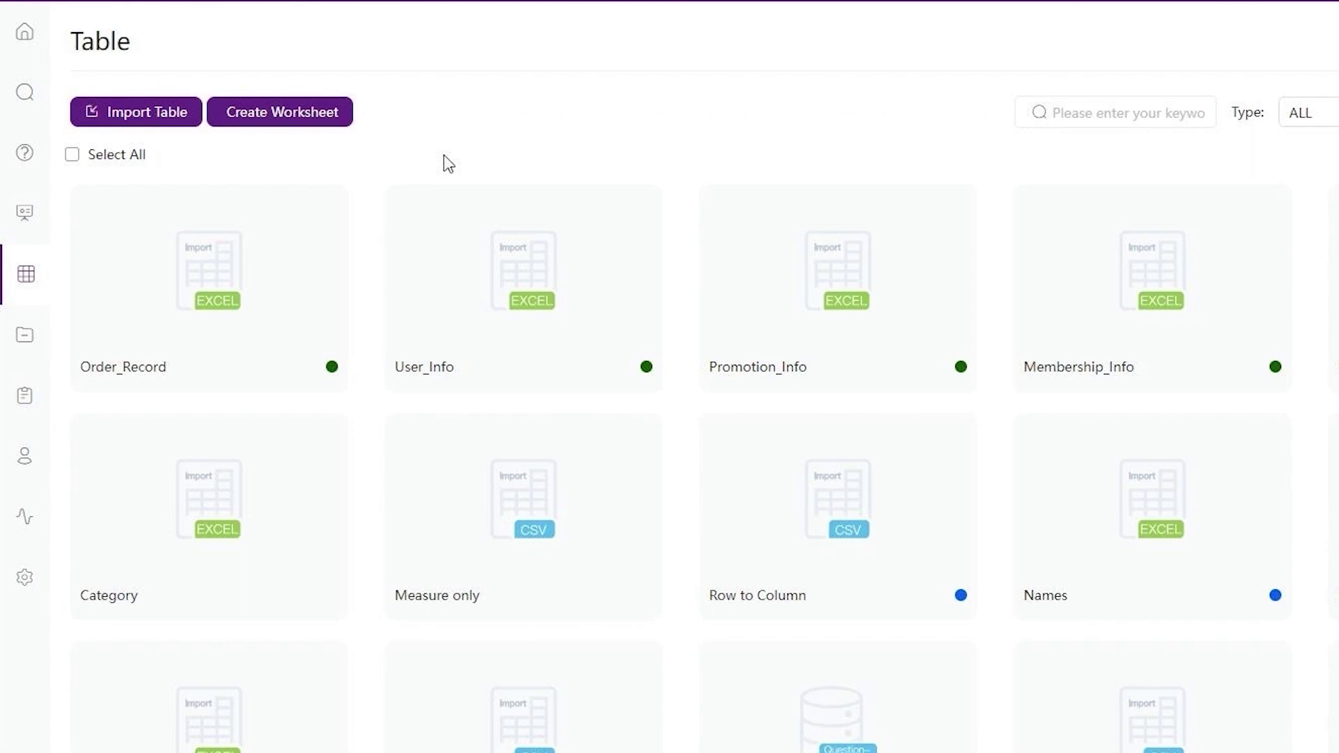
mouse_move(157, 119)
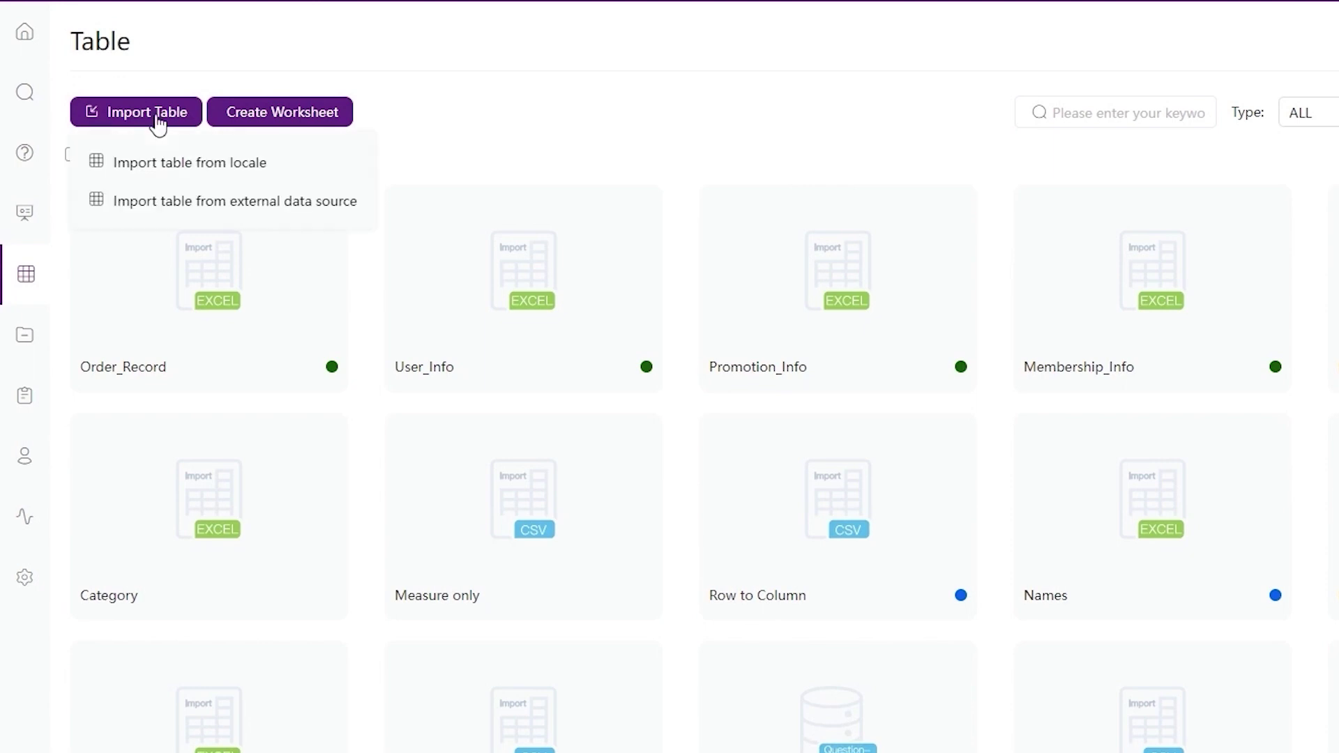
left_click(230, 162)
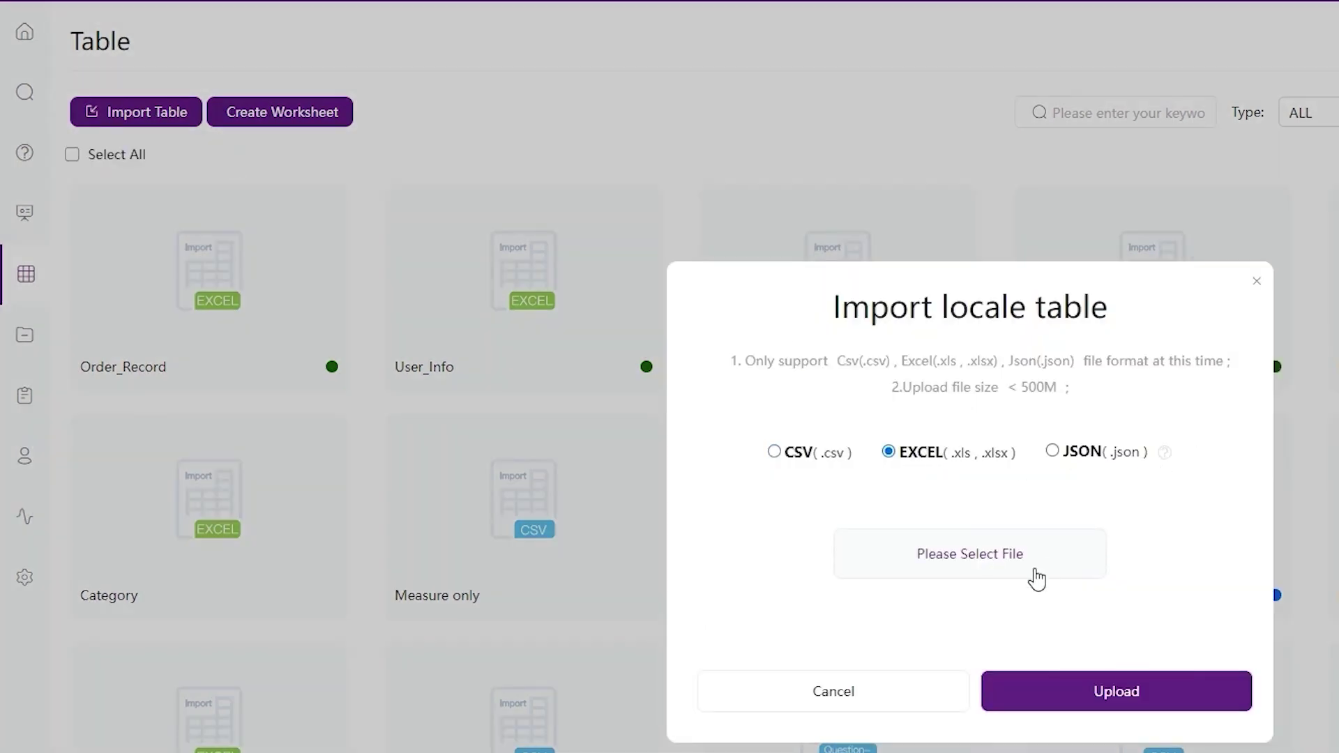
left_click(1038, 575)
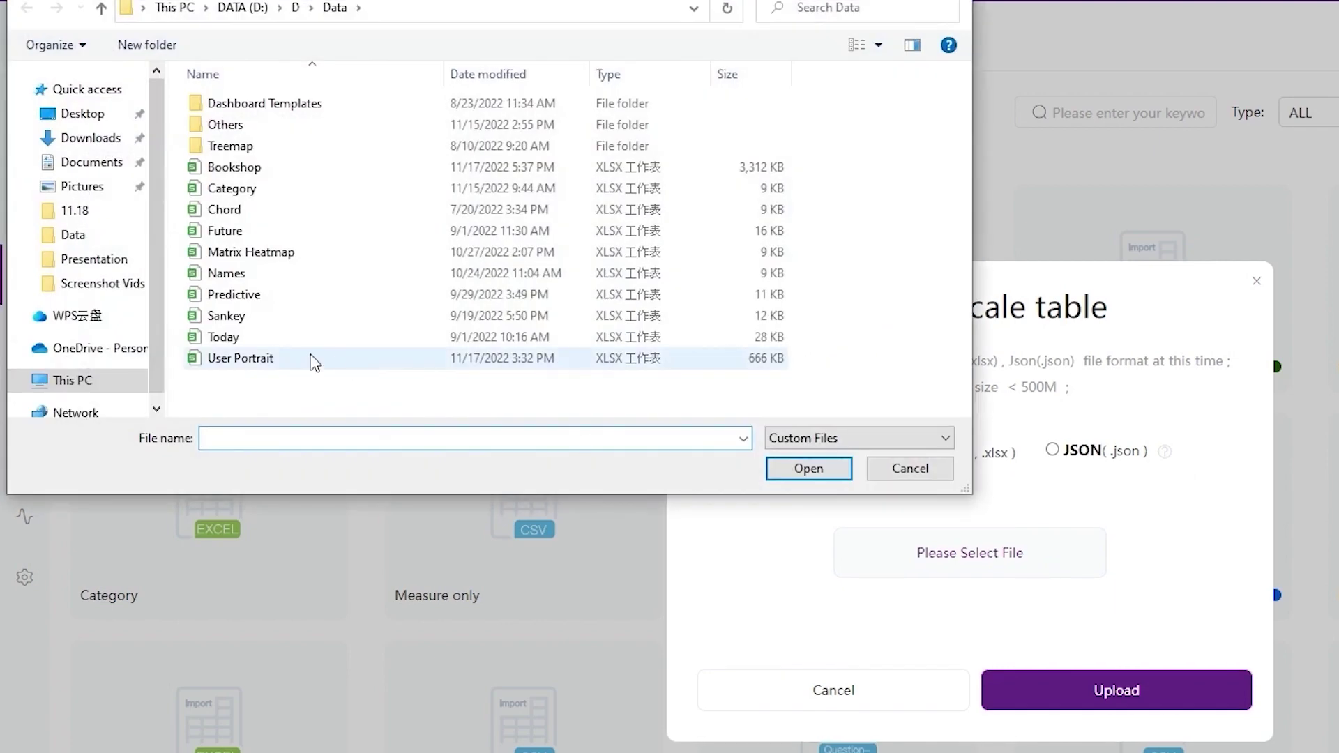
left_click(315, 361)
left_click(809, 468)
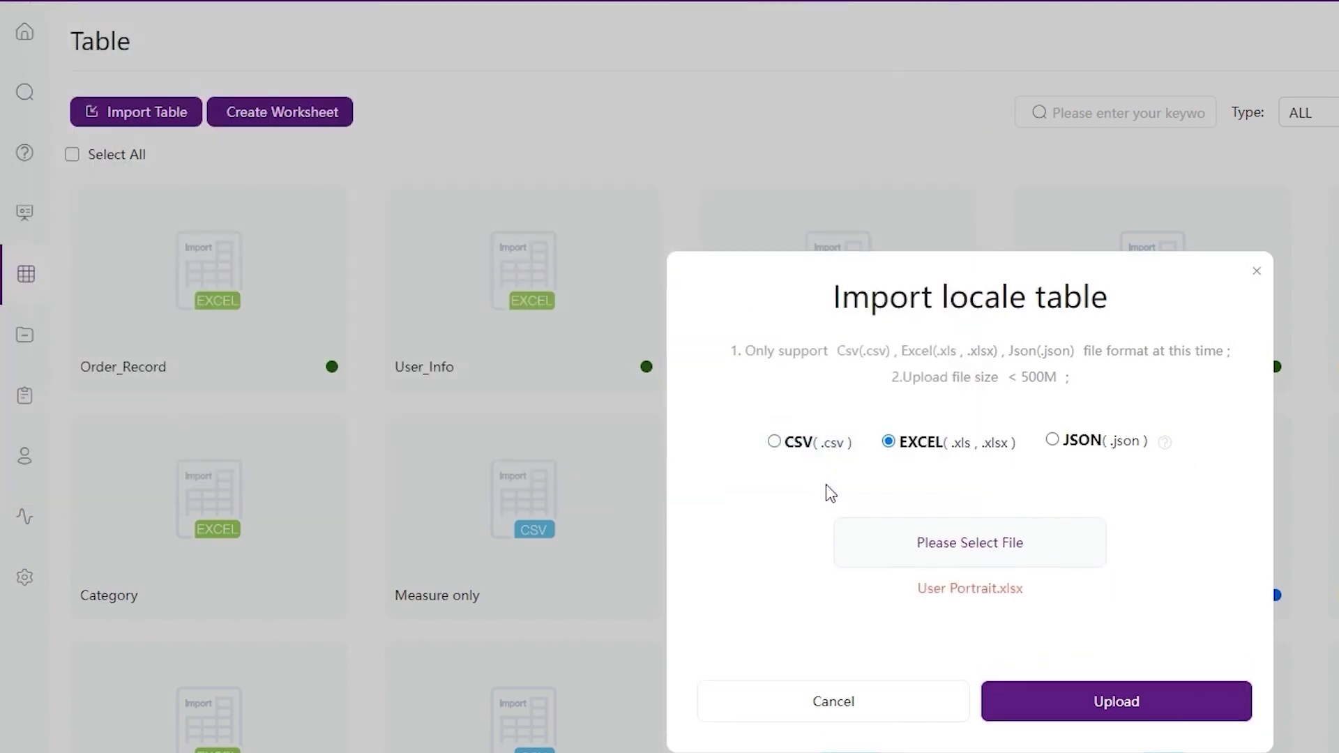
left_click(1122, 706)
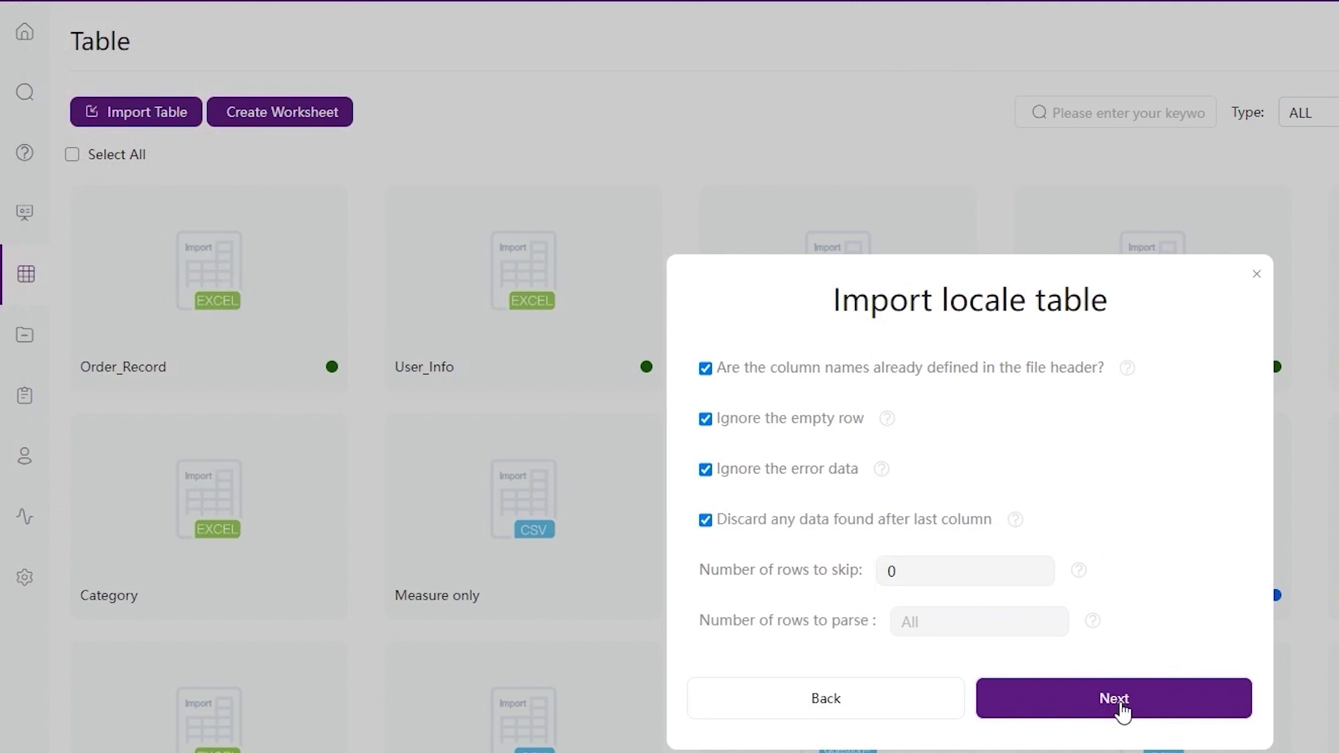
Accept the default parsing options and select all User Portrait sheets for upload.
left_click(1122, 705)
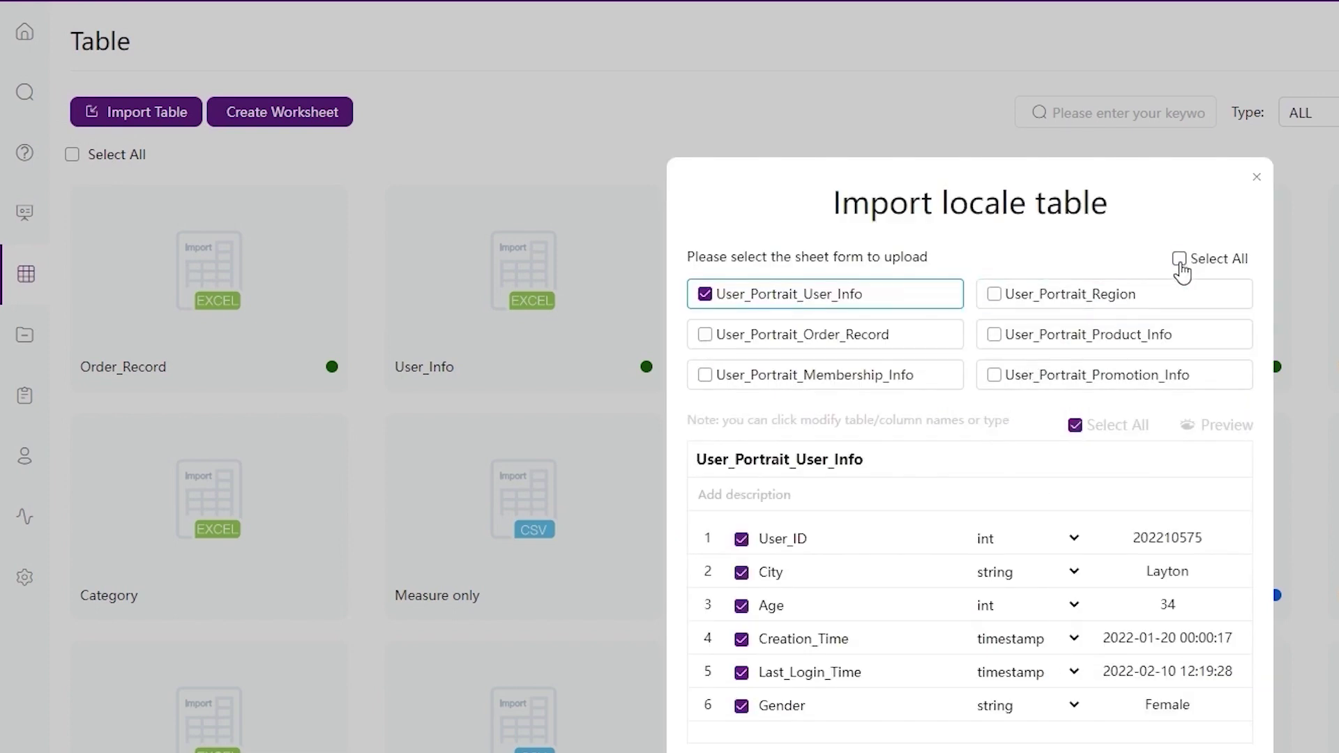
left_click(1178, 262)
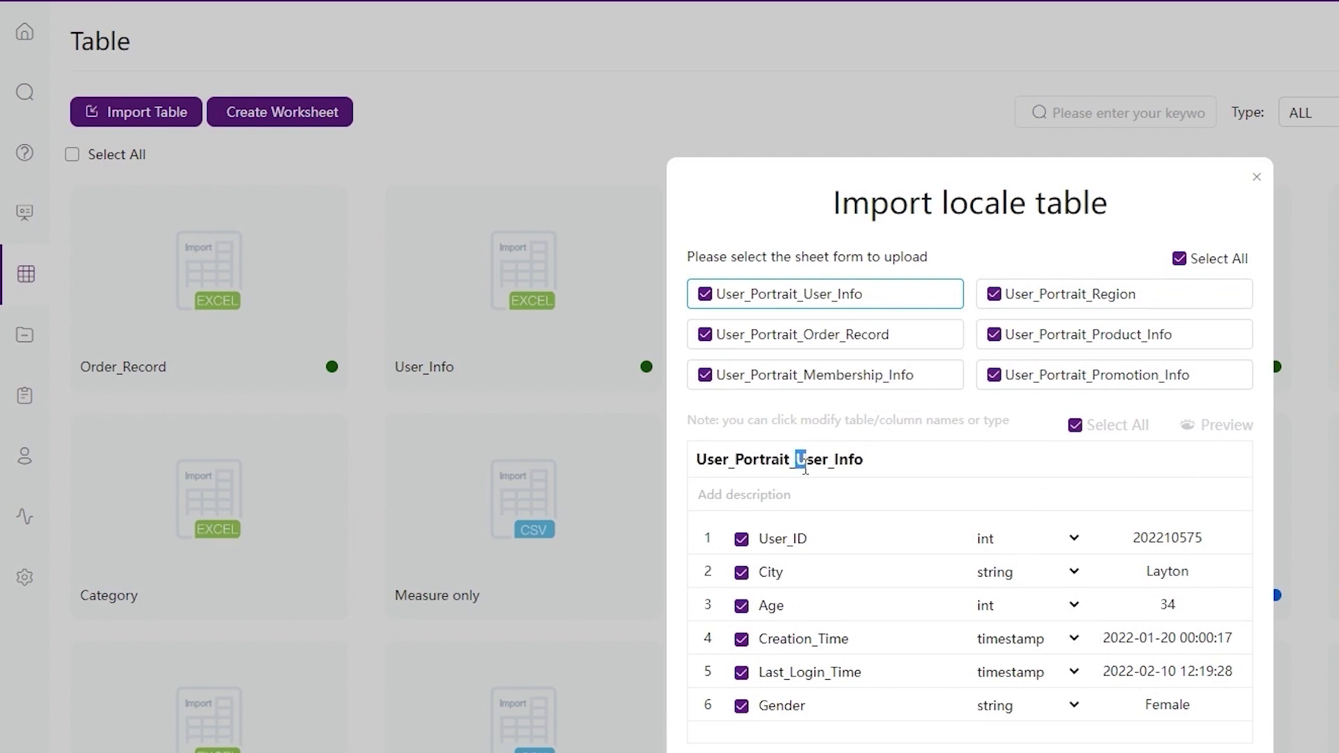
Set the User_ID column's type to string, rename the table User_Info, and close the local import without uploading.
left_click(1025, 539)
left_click(996, 562)
left_click_drag(798, 466, 675, 454)
key("BackSpace")
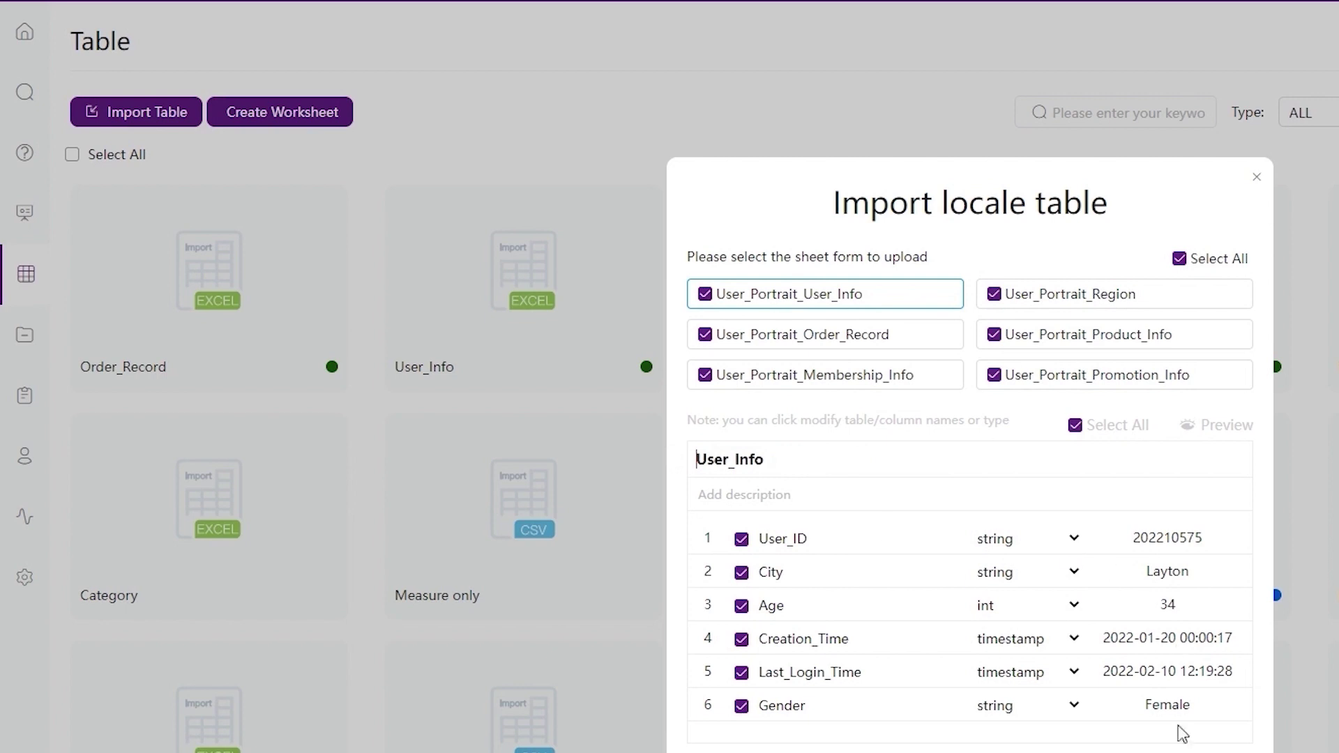
left_click(1259, 179)
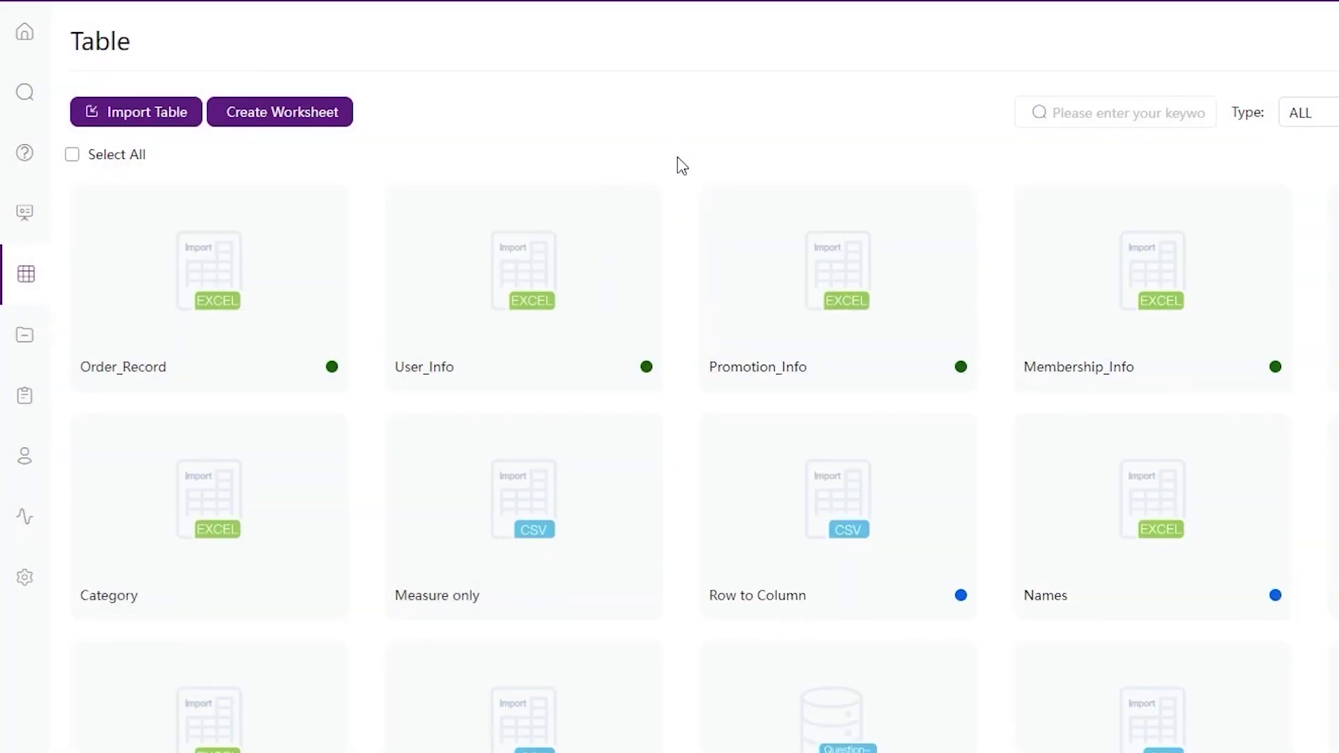
Open the Order_Record table and view its relationships, data preview and dependents.
left_click(220, 270)
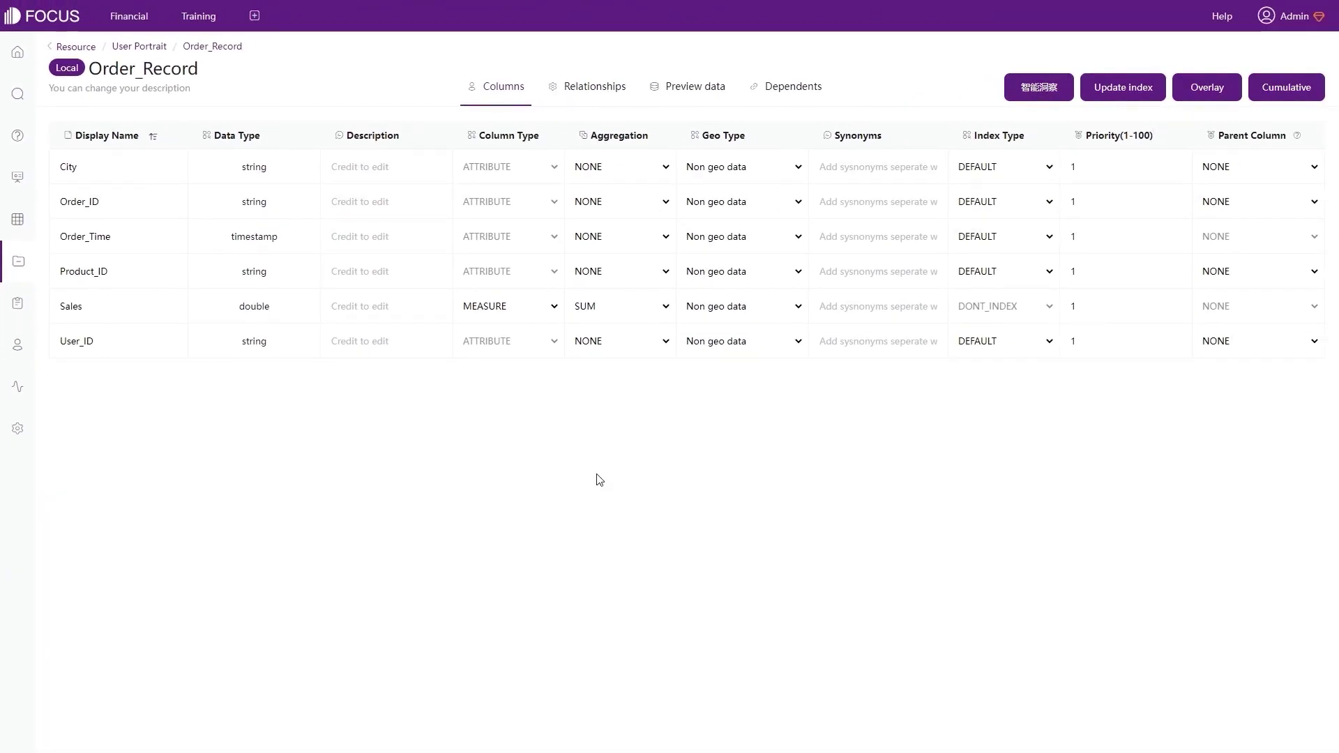
left_click(604, 97)
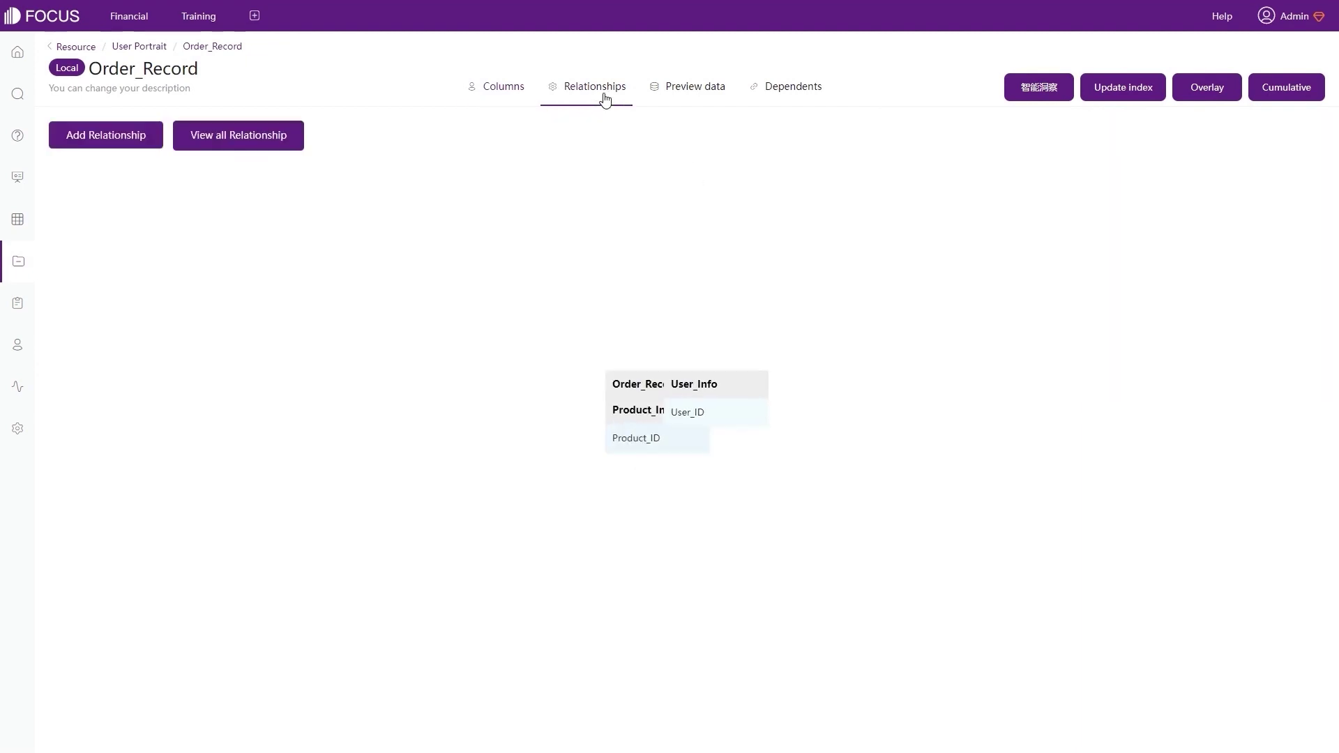
left_click(687, 91)
left_click(788, 89)
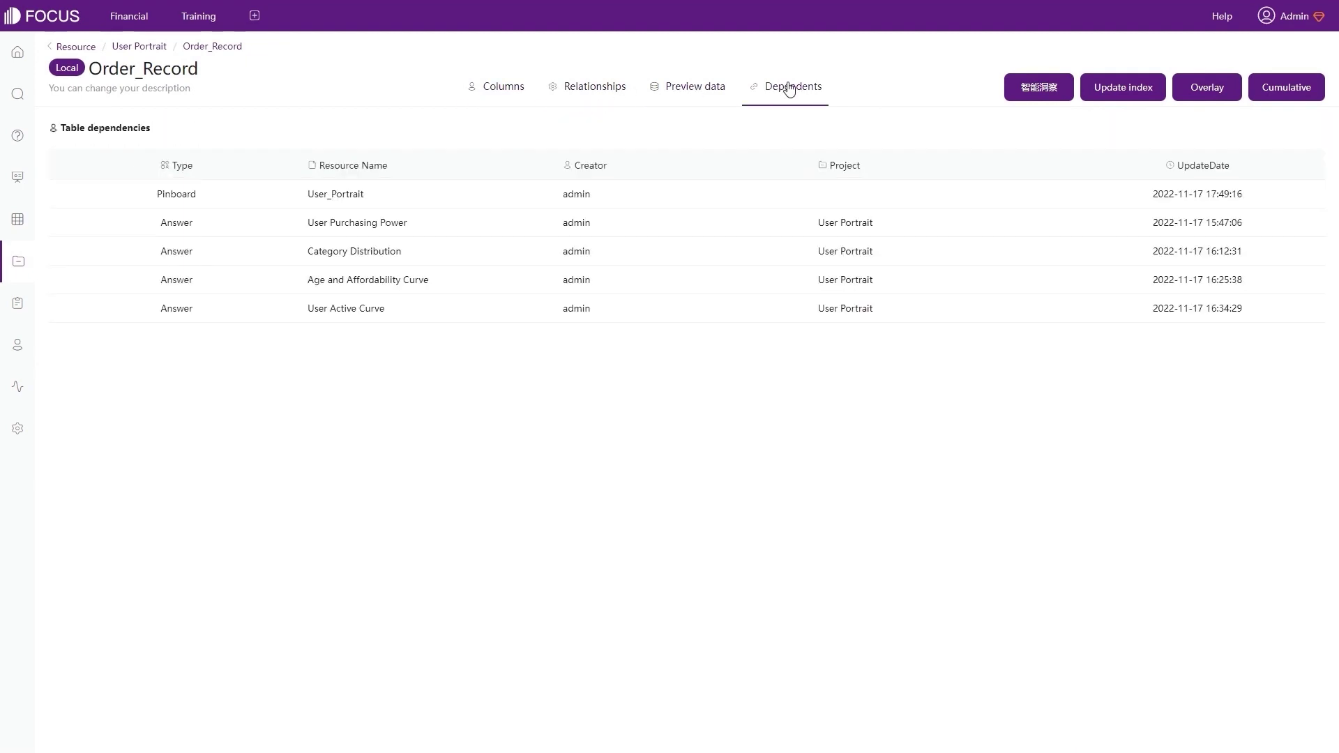
Return to Order_Record's column settings and view the aggregation and geo type options of the City column.
left_click(509, 92)
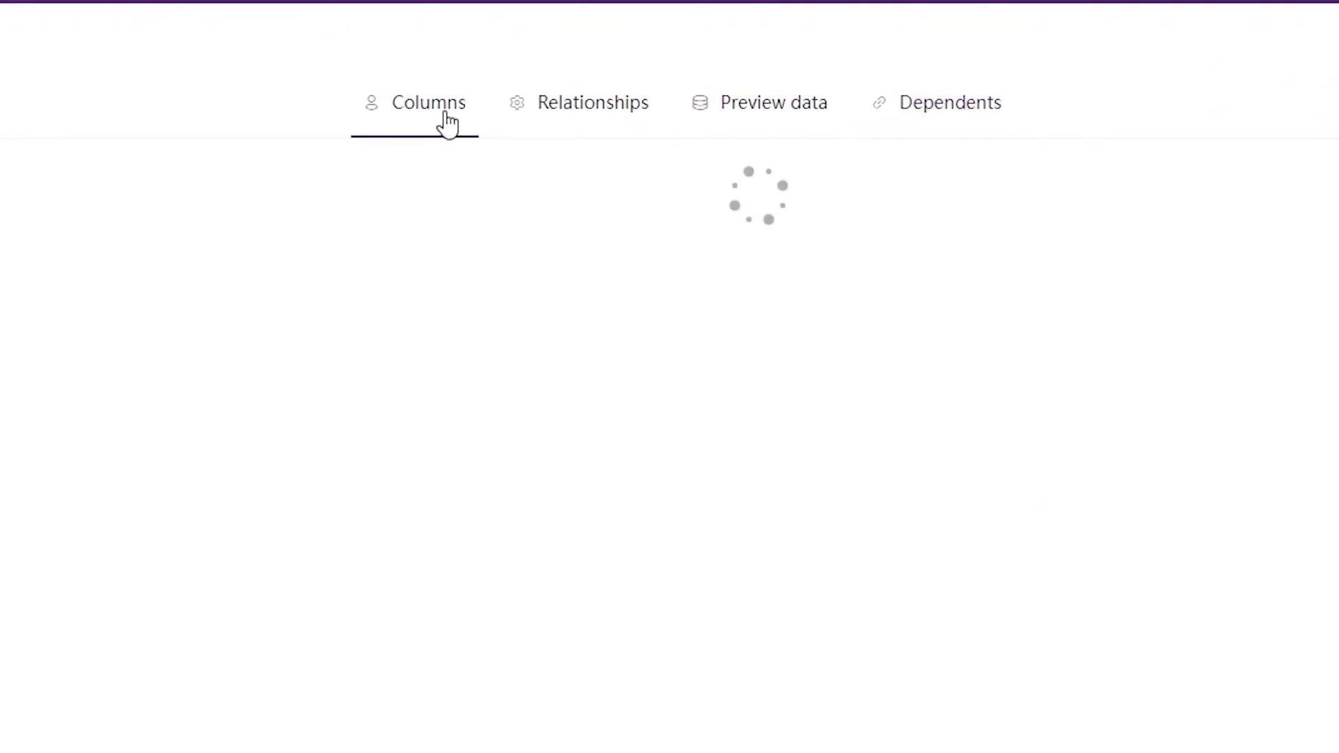
left_click(647, 255)
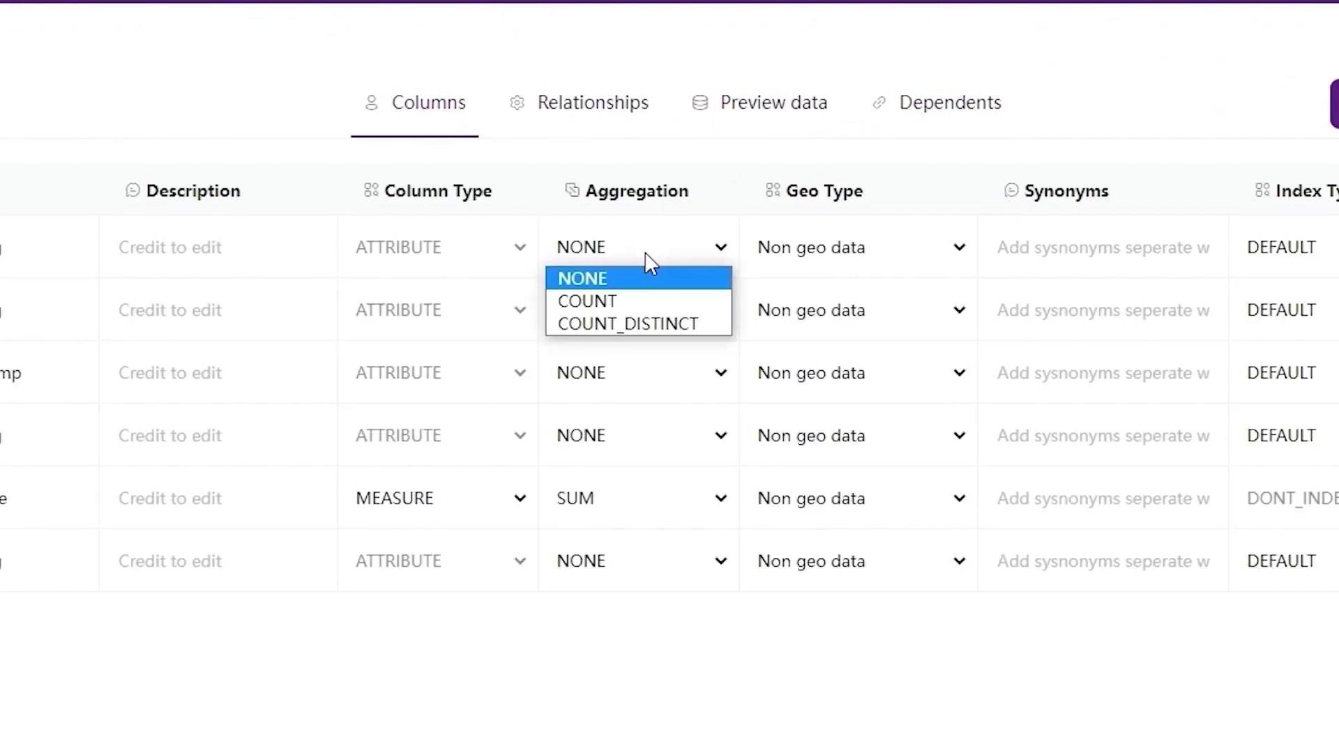
left_click(647, 254)
left_click(846, 245)
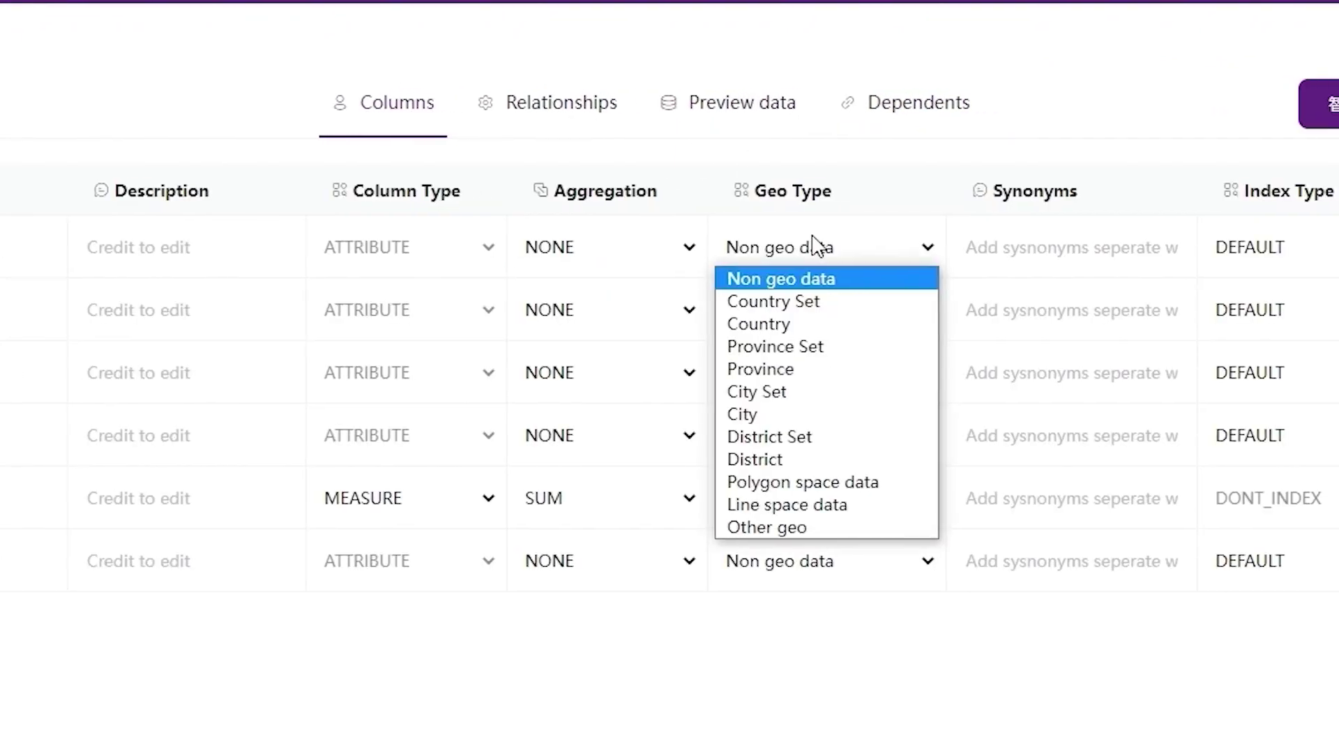
left_click(845, 245)
View the Cumulative and Overlay import dialogs and the analysis column selection for Order_Record, closing each without changes.
left_click(1242, 120)
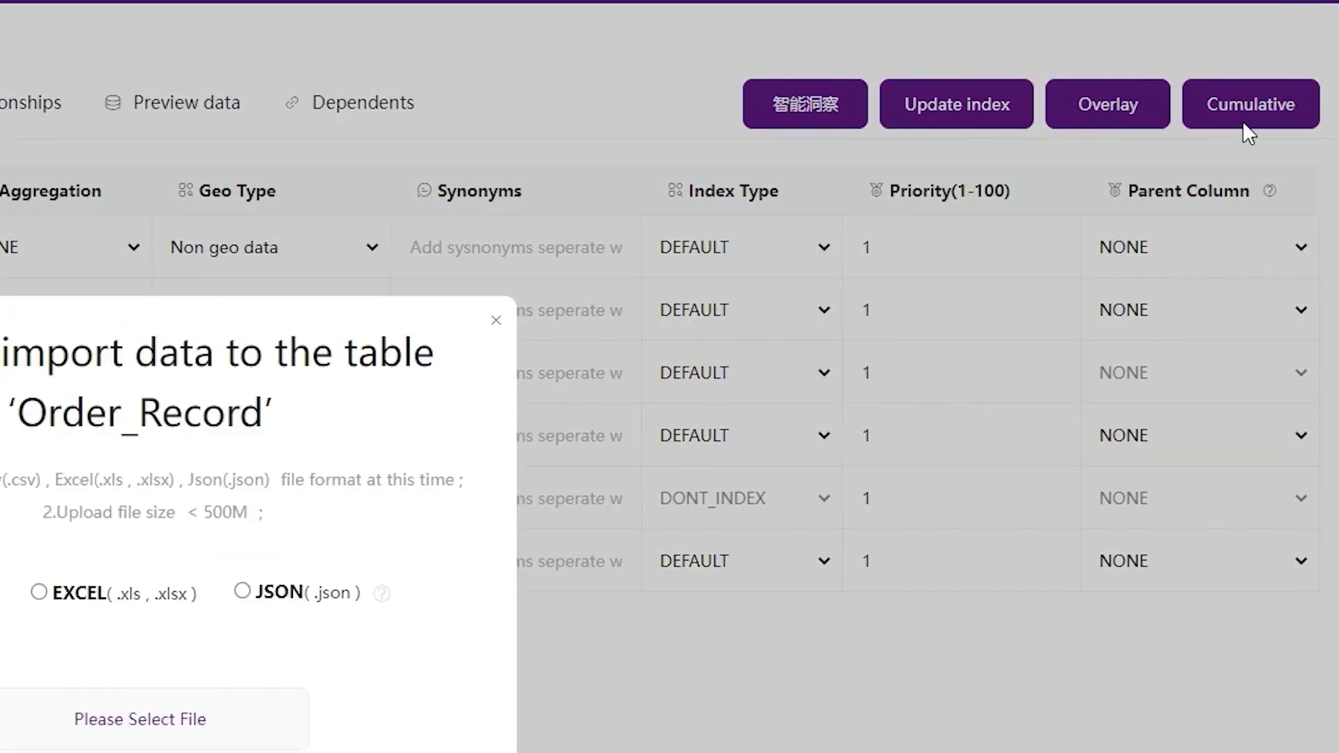
left_click(682, 338)
left_click(1112, 118)
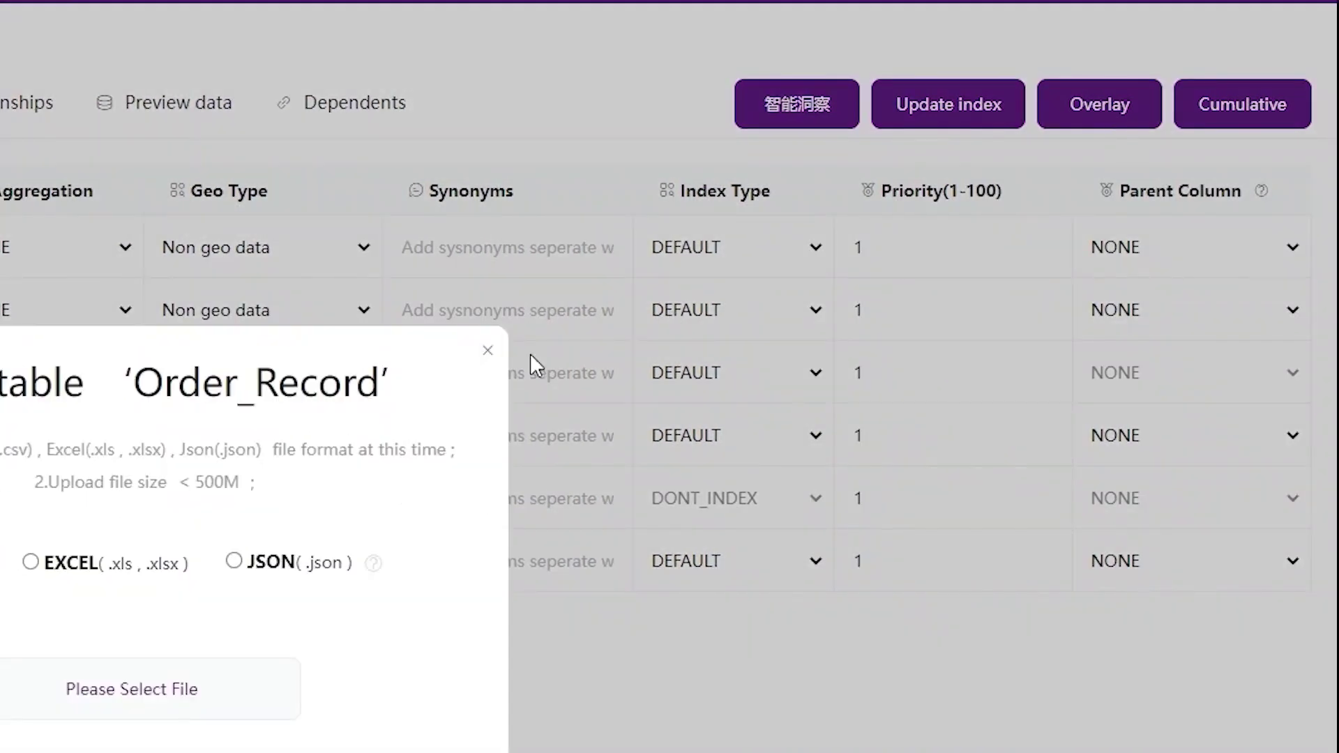
left_click(486, 354)
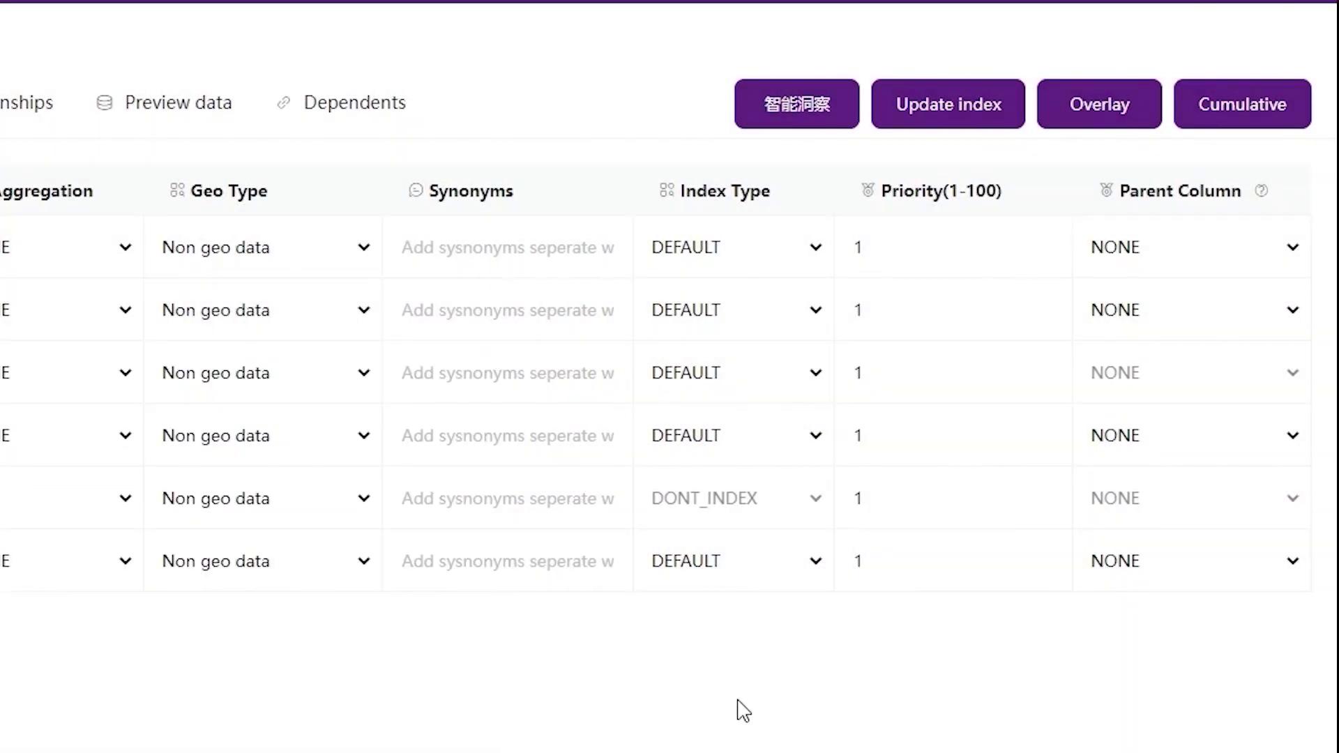
left_click(795, 86)
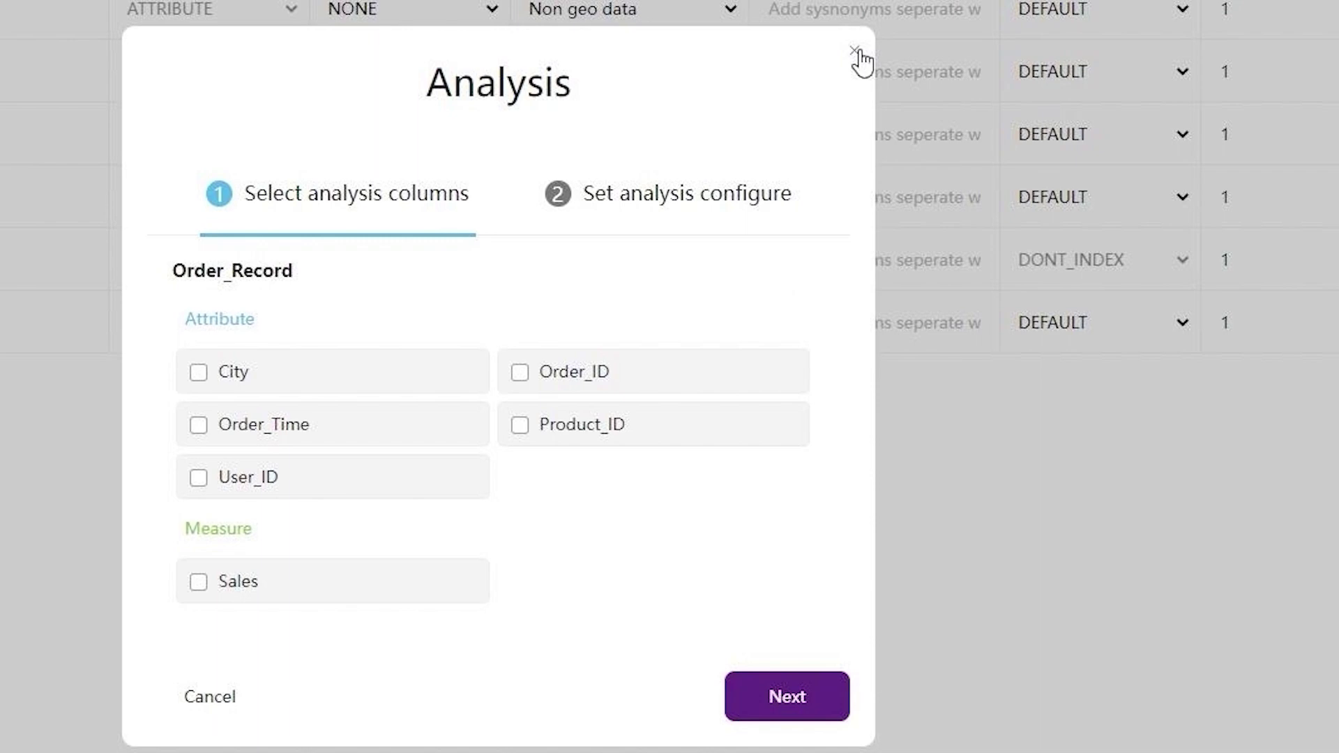
left_click(855, 51)
Start a new external data source in the Admin section and view the available data source types.
left_click(23, 112)
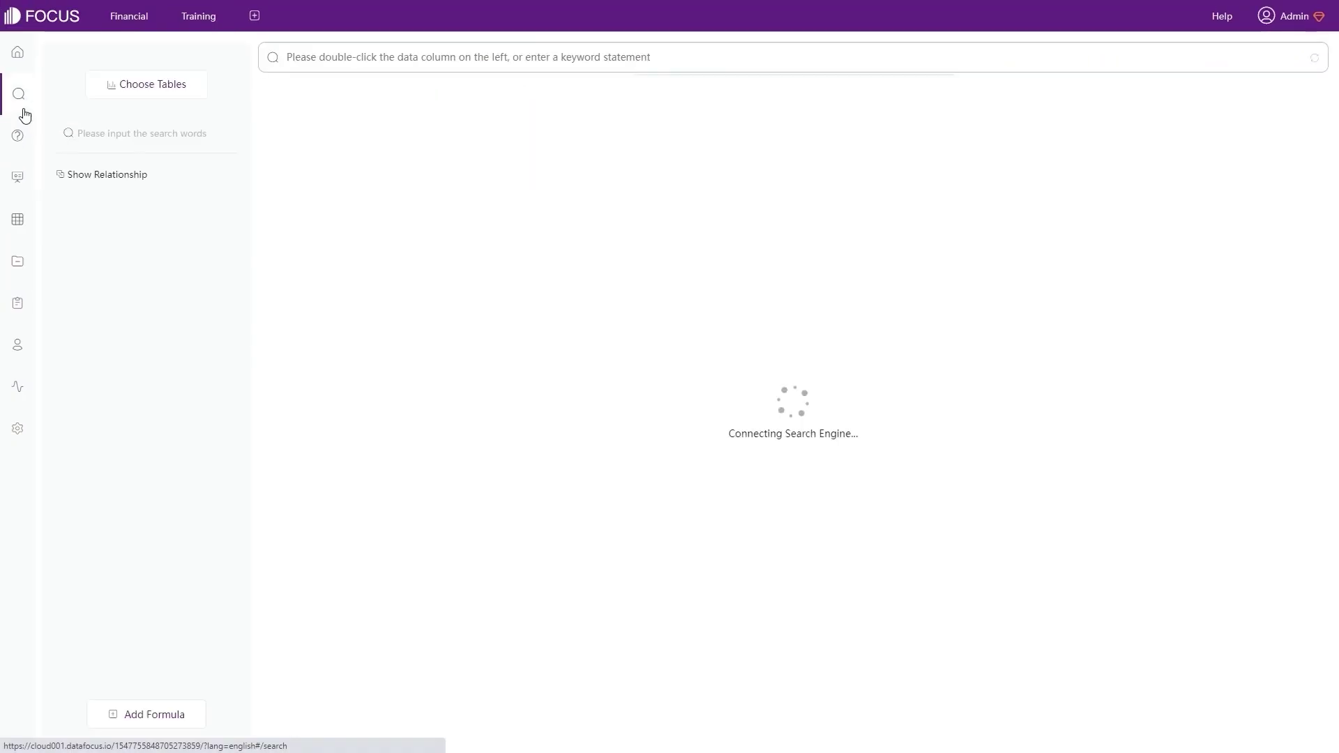
left_click(17, 219)
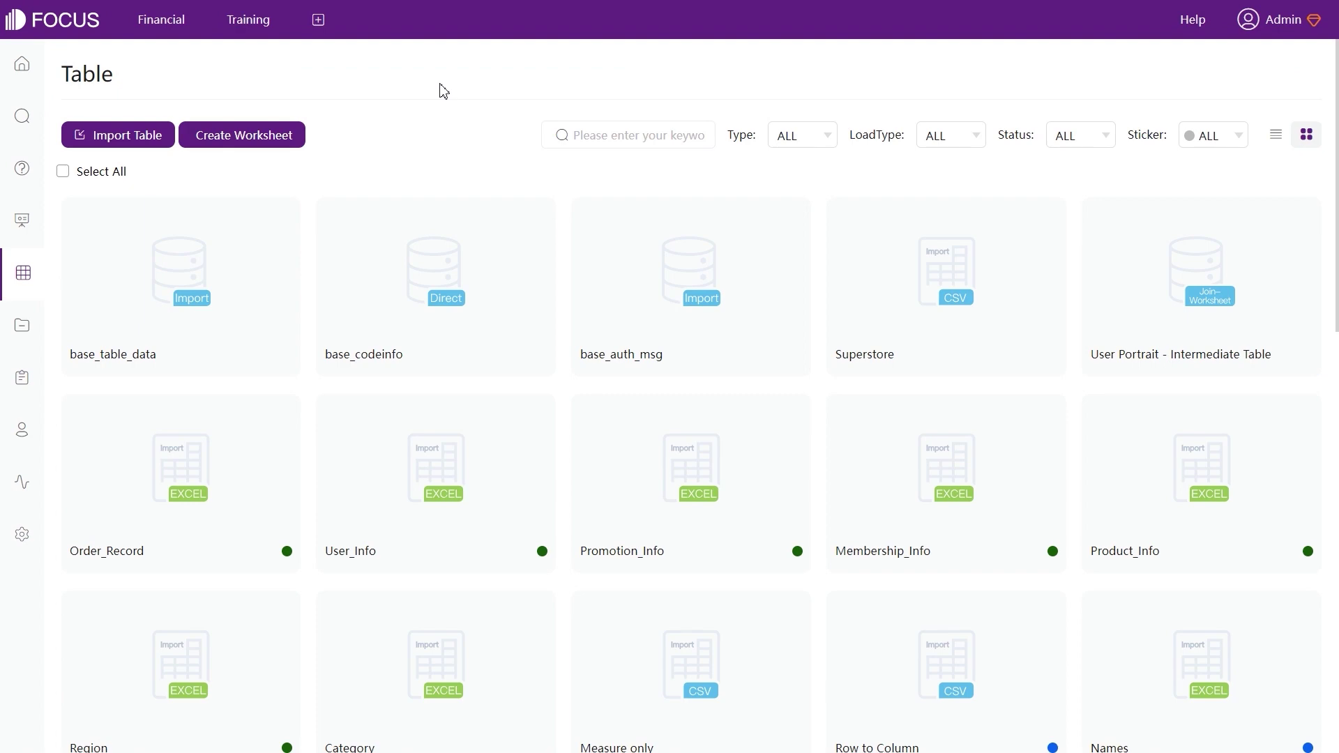
left_click(22, 534)
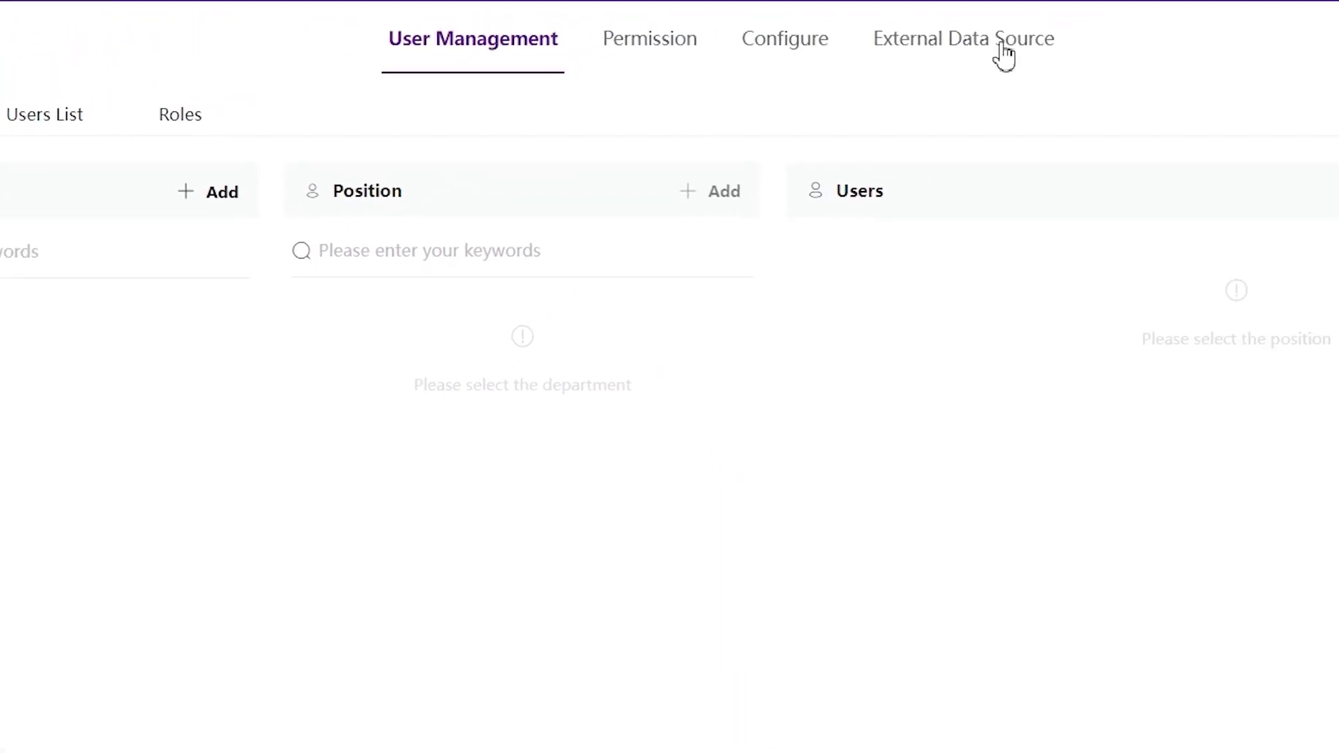
left_click(1135, 9)
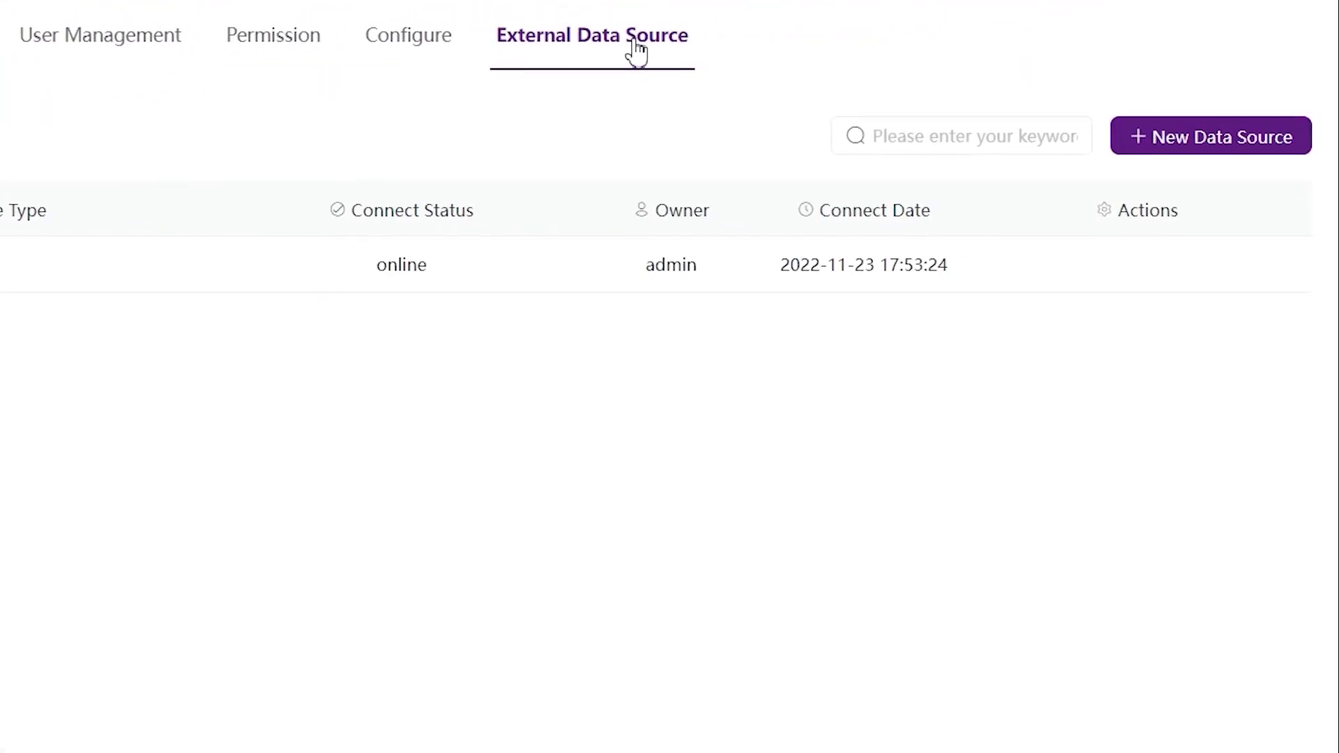
left_click(1157, 139)
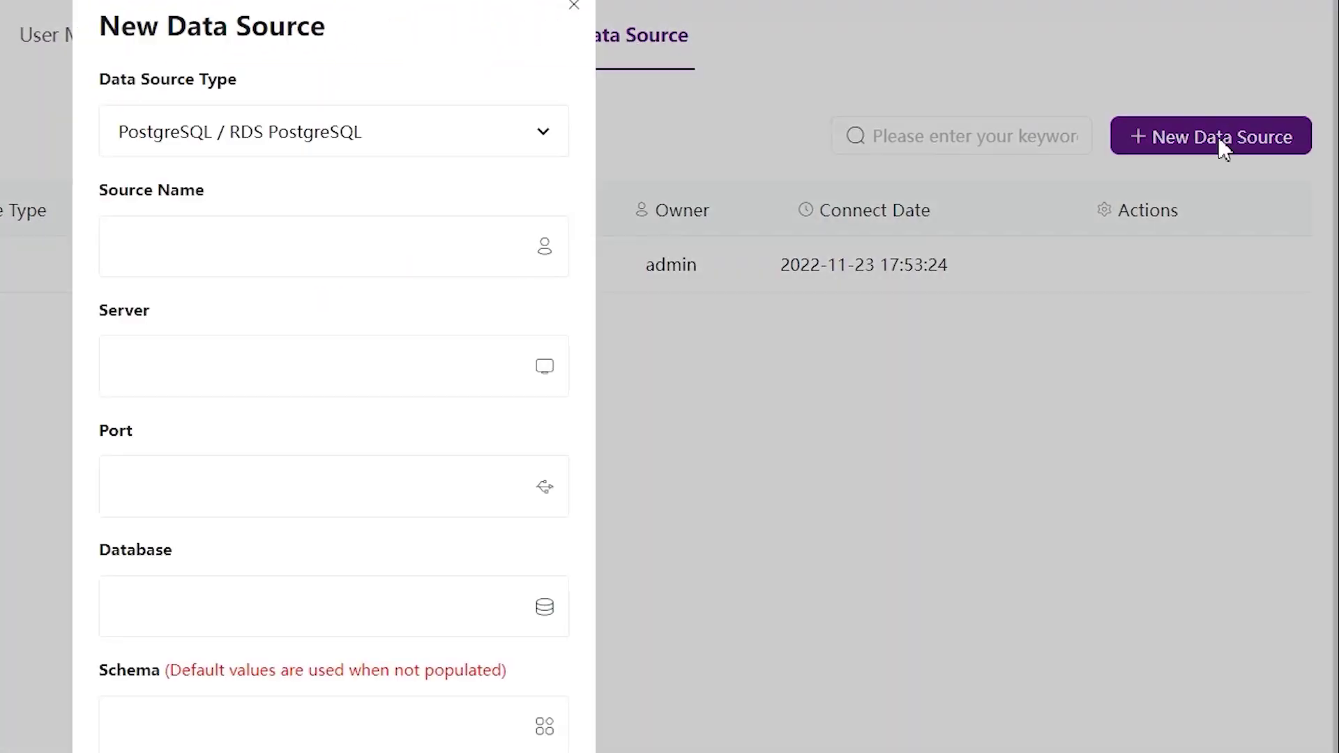
left_click(361, 136)
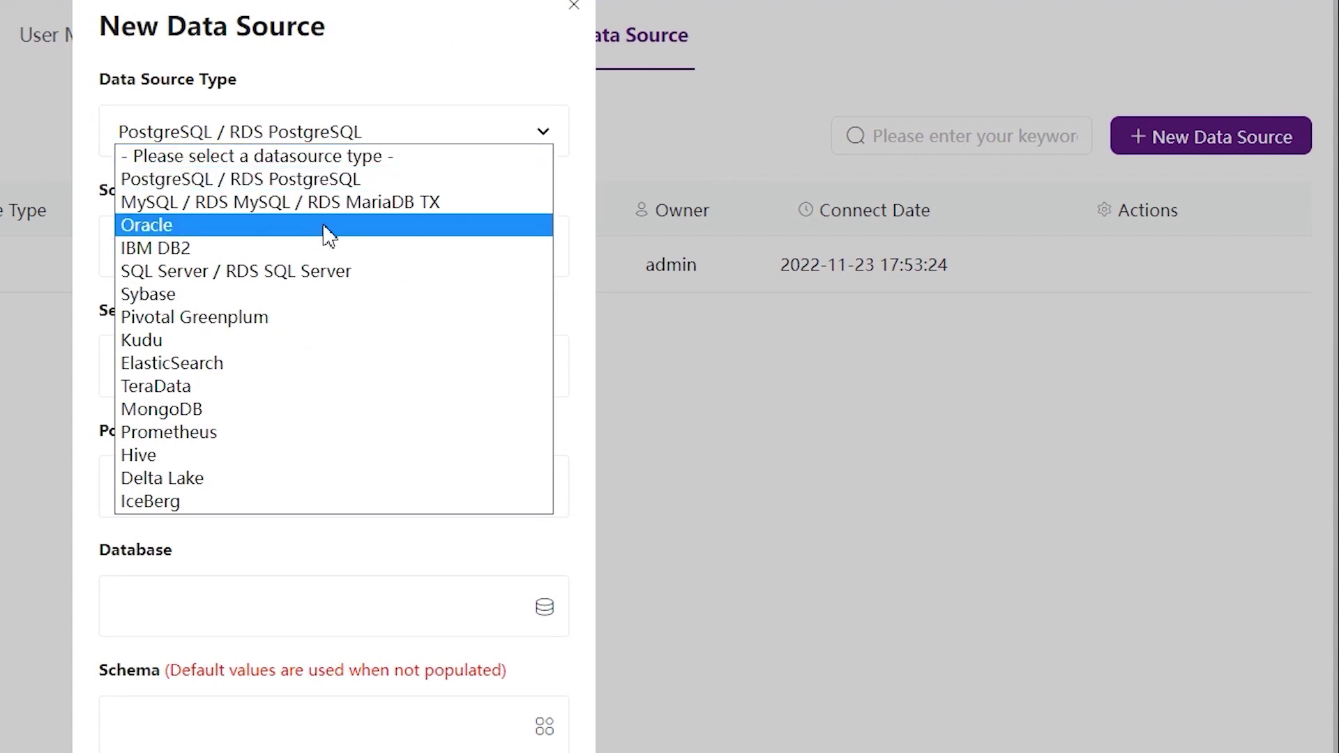
left_click(710, 505)
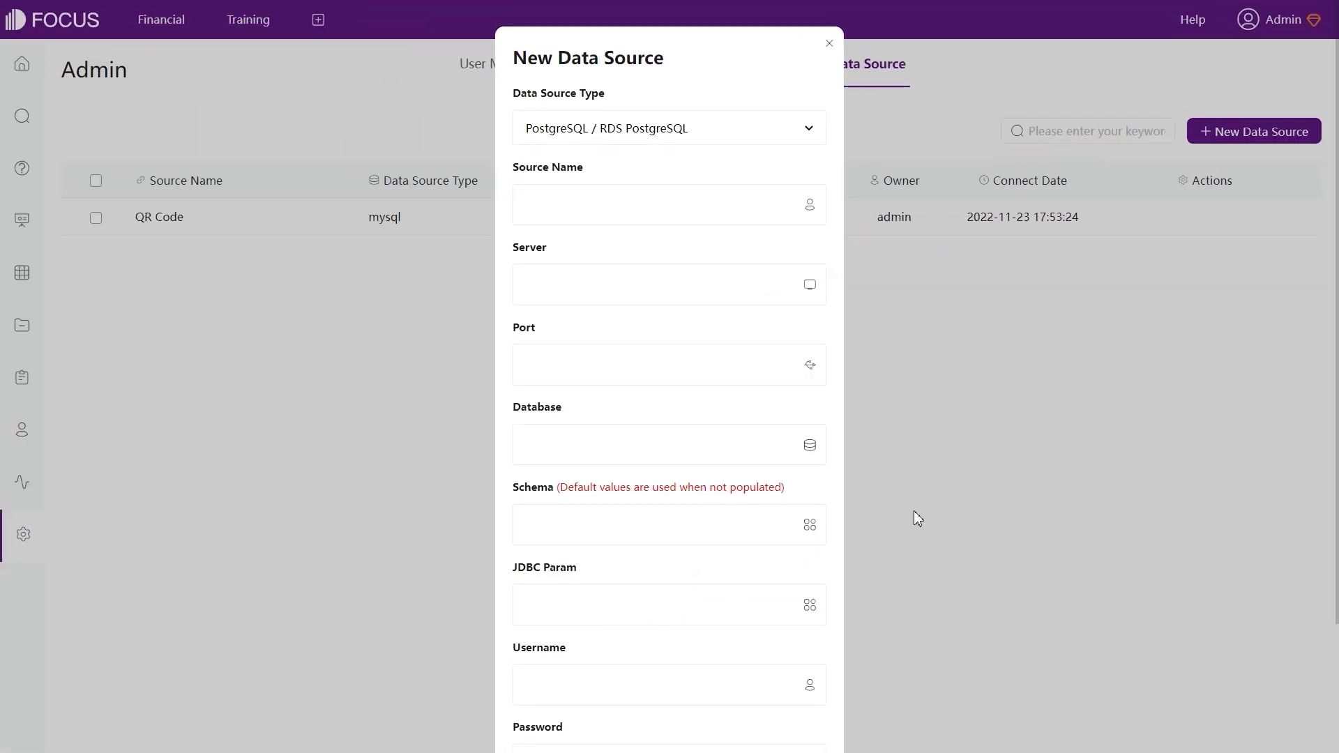
Review the connection fields of the new data source form and close it without saving.
scroll(669, 526, "down", 3)
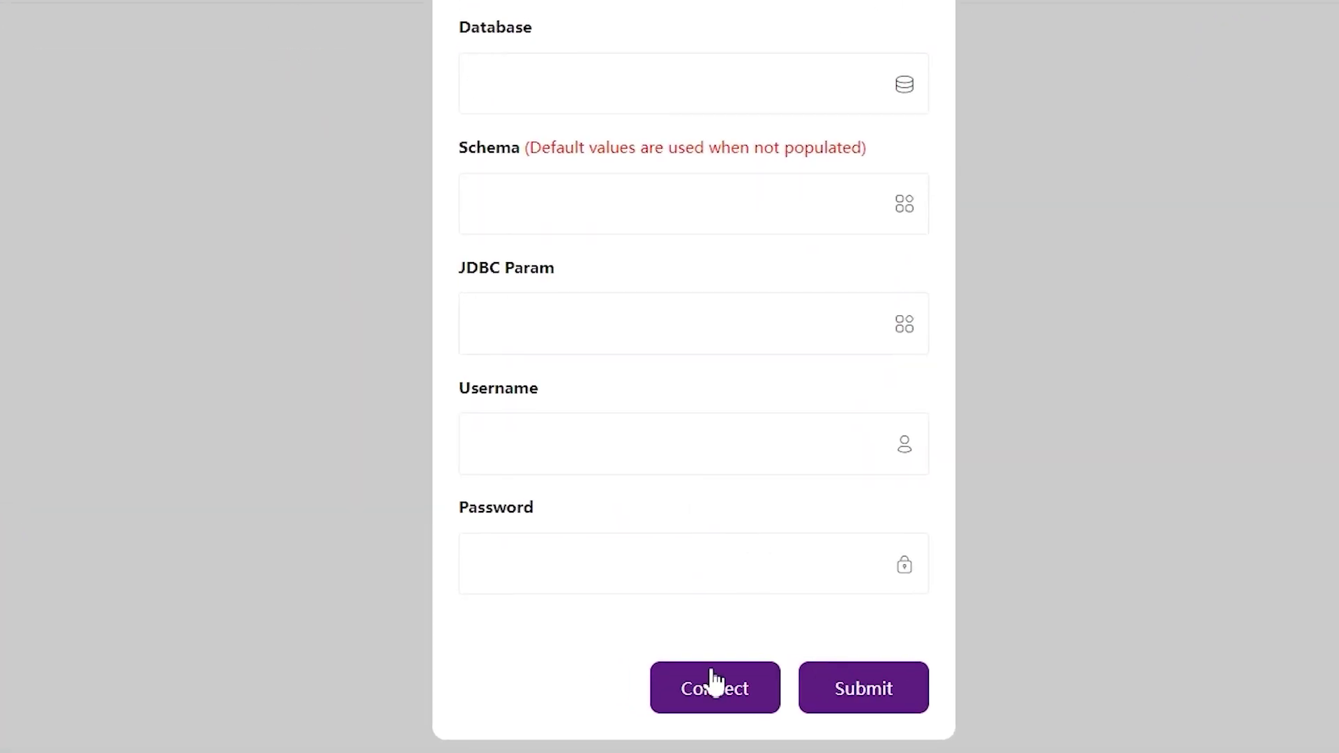
scroll(1012, 430, "up", 5)
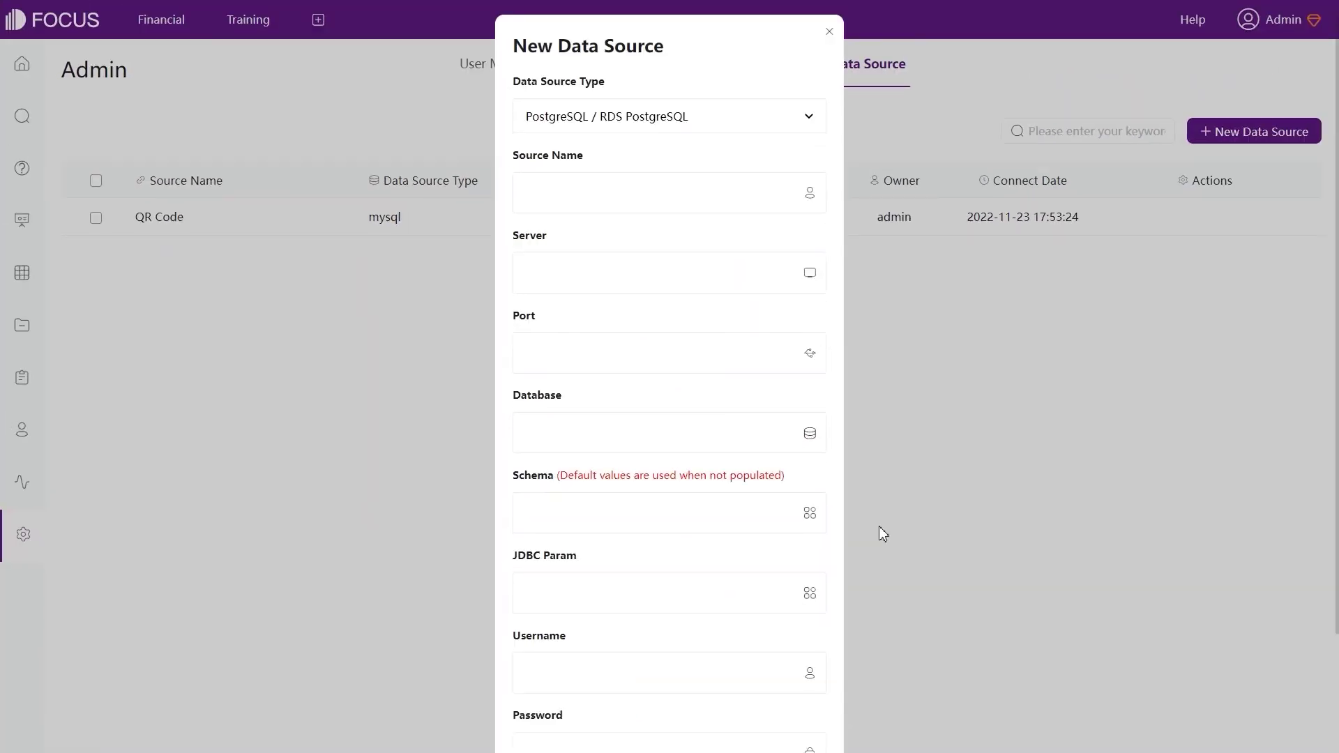
left_click(826, 45)
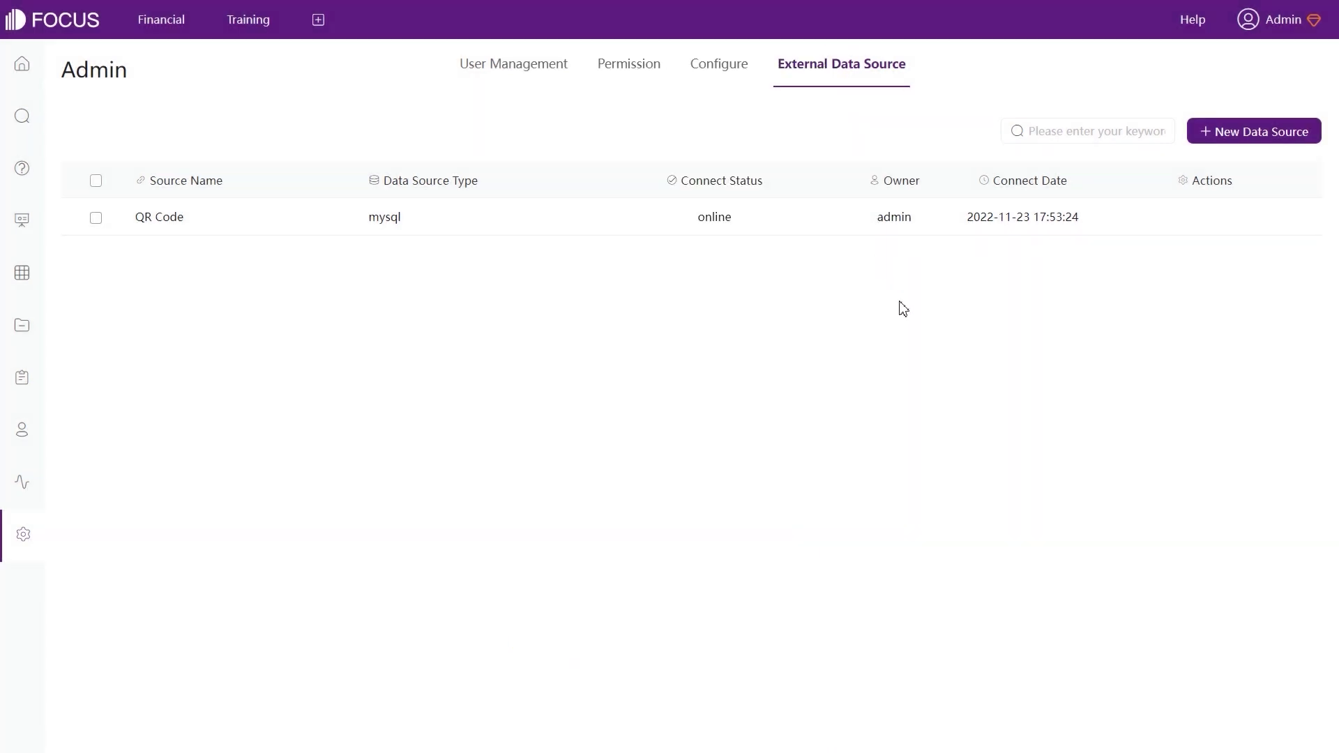
Start a table import from an external data source on the Table page.
left_click(22, 273)
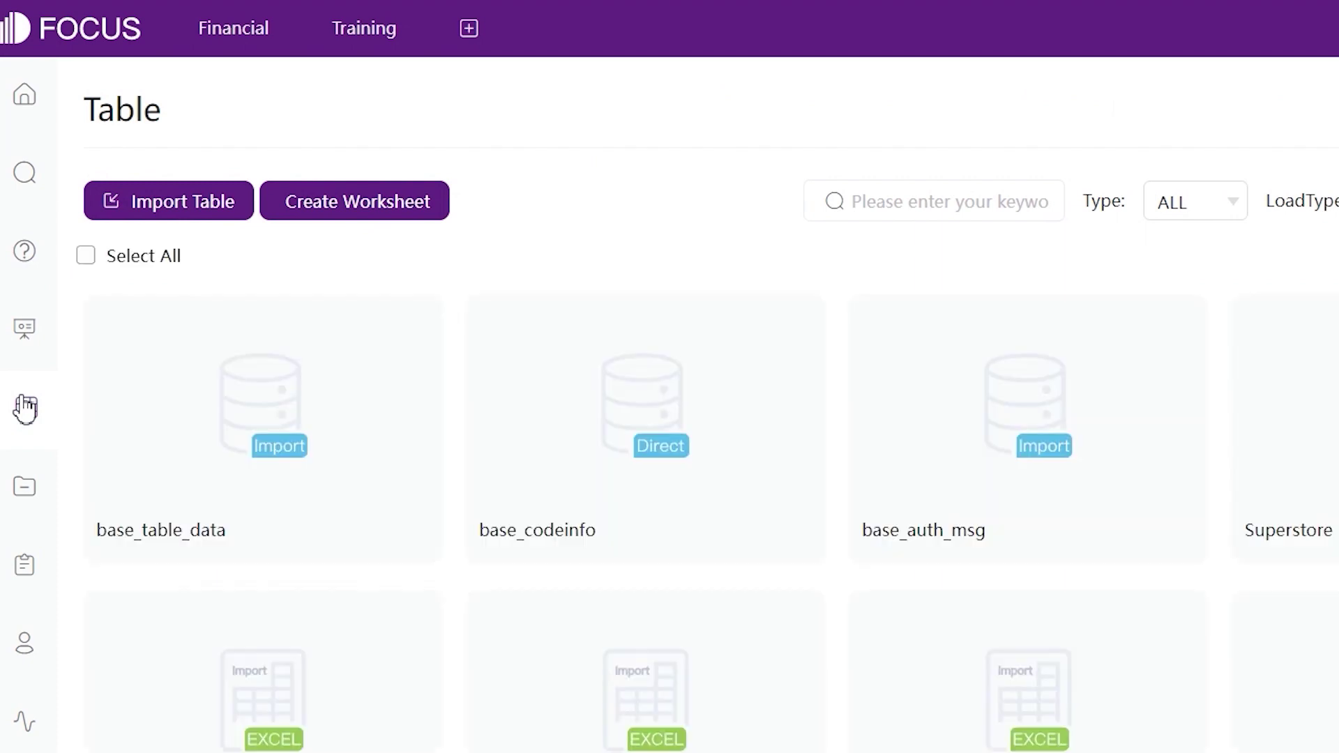
left_click(195, 213)
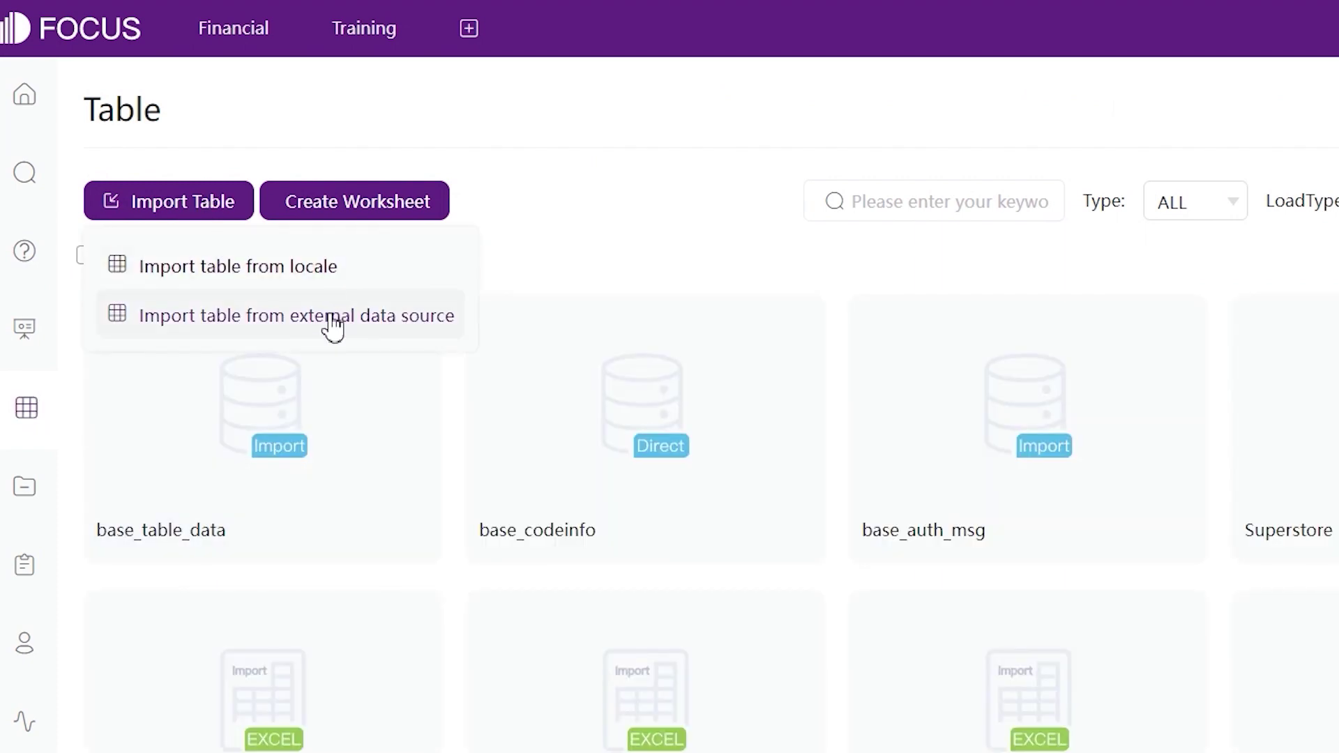
left_click(335, 321)
Choose QR Code as the data source and submit its code_state table with the Import load type.
left_click(305, 274)
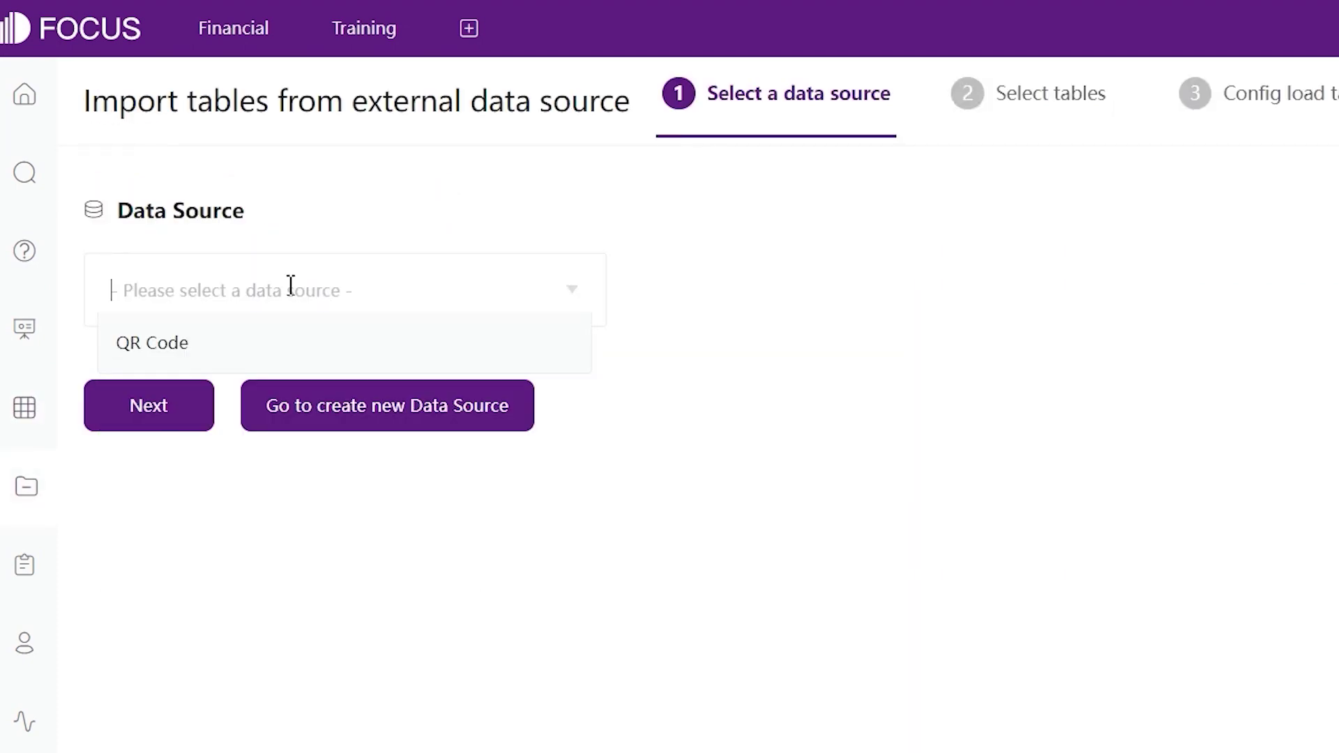
left_click(185, 375)
left_click(222, 298)
left_click(170, 342)
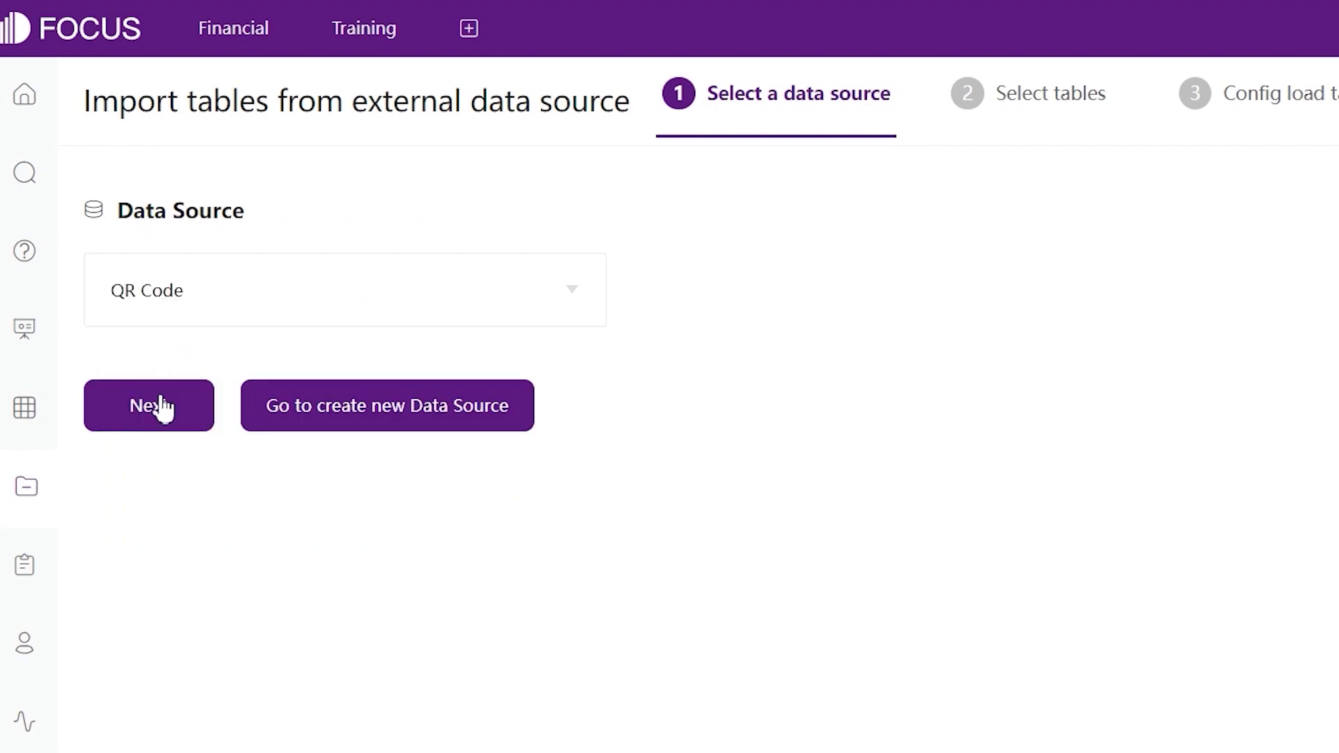
left_click(161, 403)
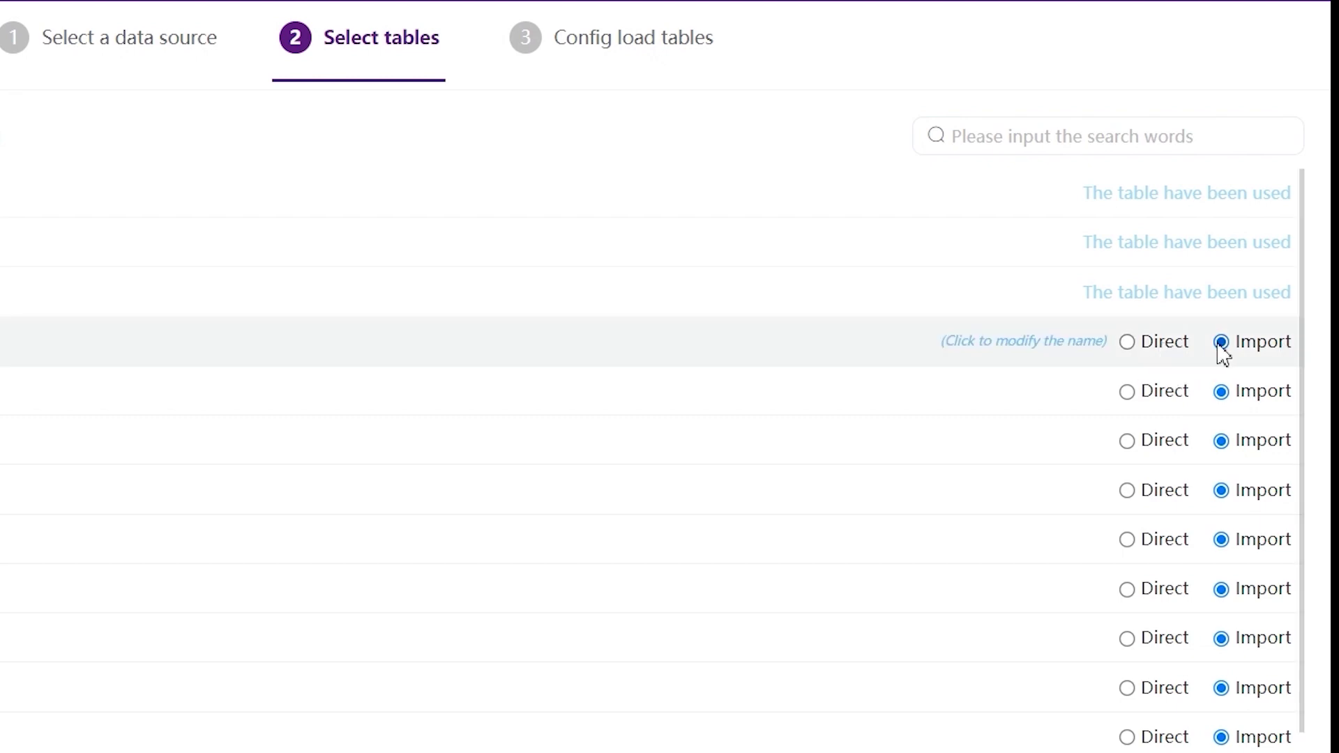
left_click(96, 265)
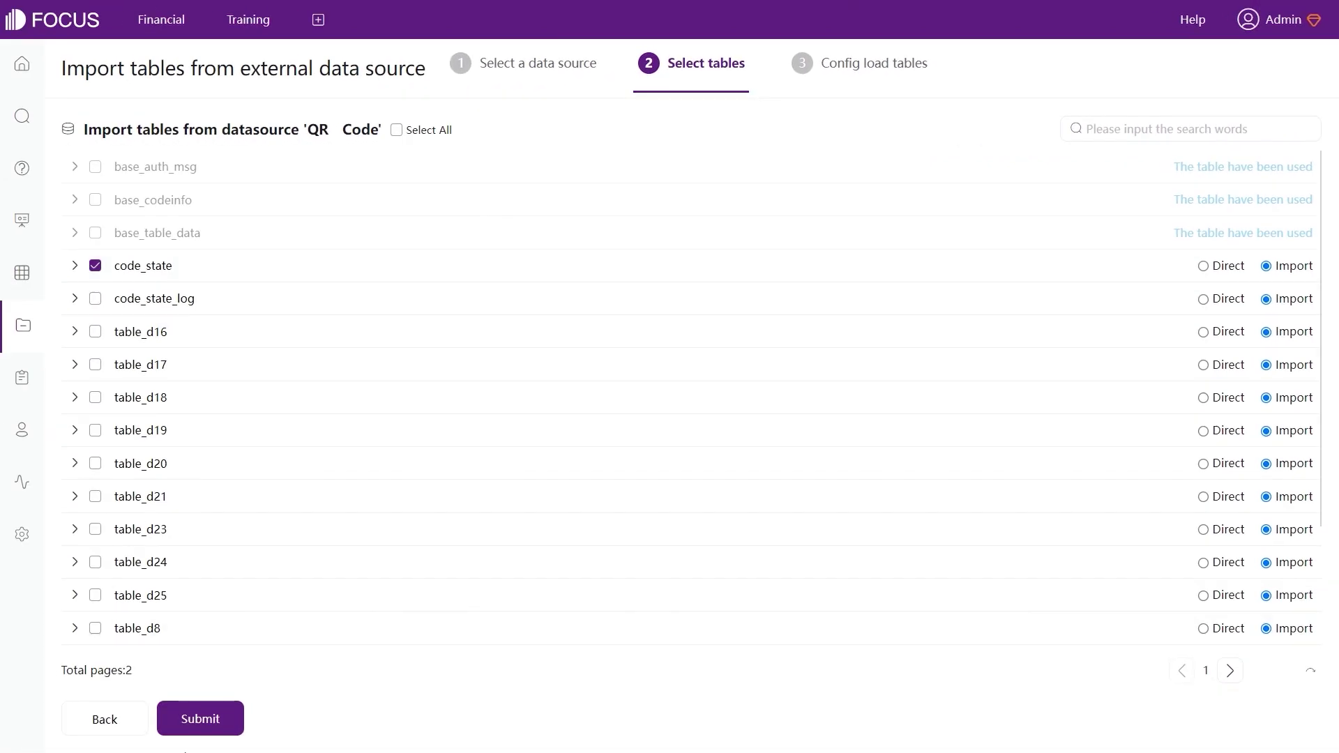
left_click(211, 719)
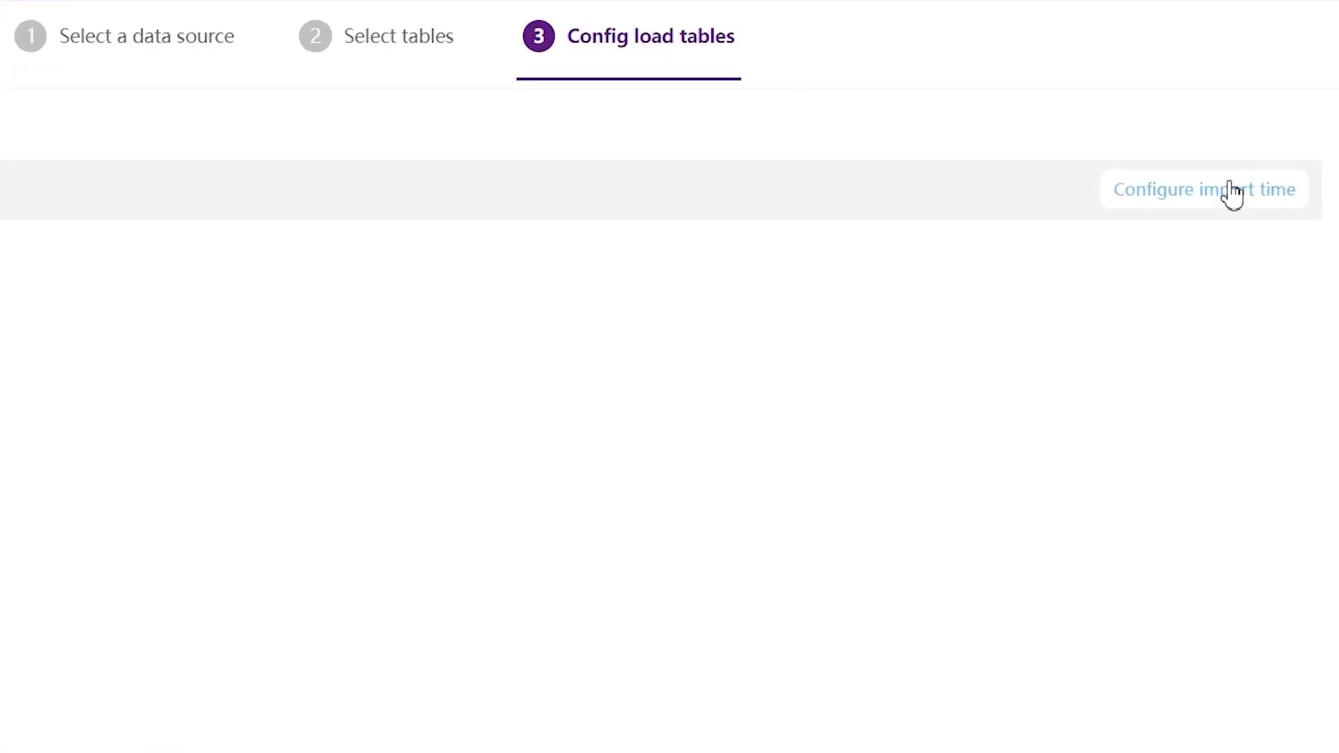
View the simple repeat and detailed frequency options for code_state's scheduled import time, and close the configuration without submitting.
left_click(1231, 193)
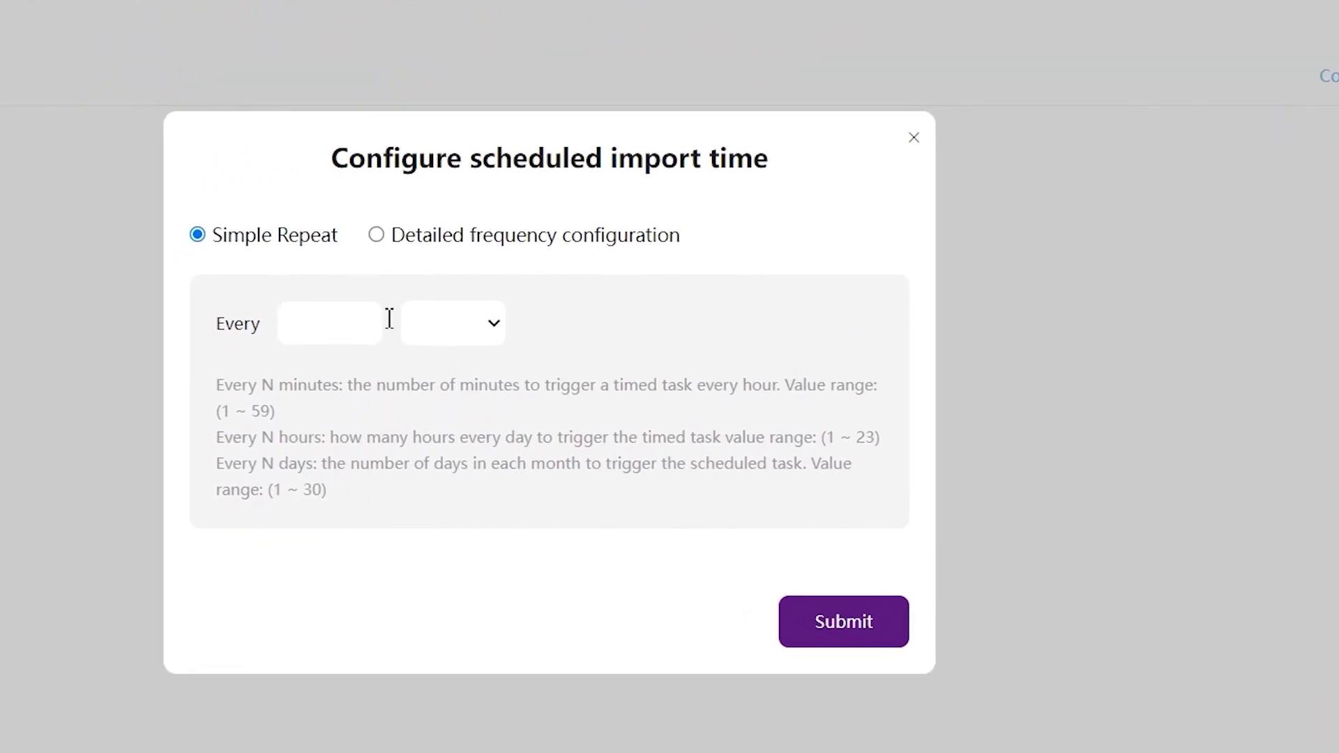
left_click(481, 324)
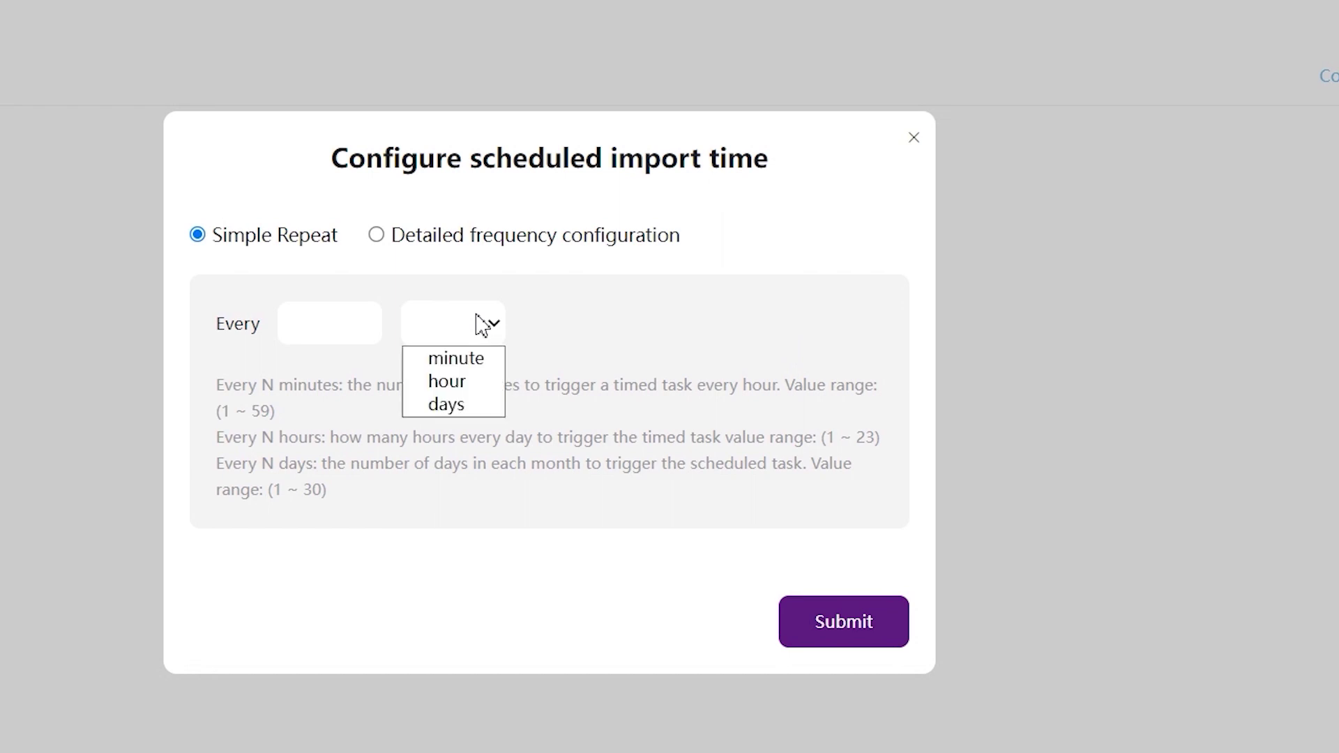
left_click(481, 324)
left_click(538, 240)
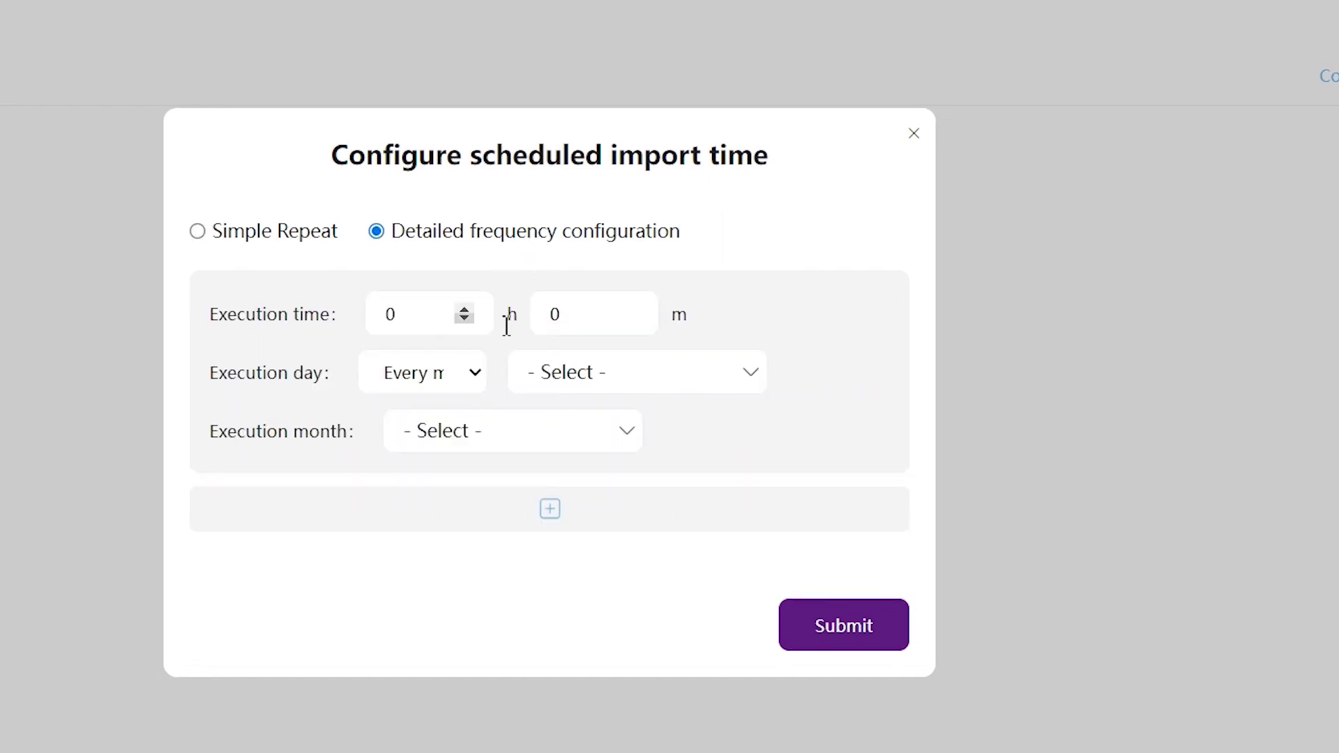
left_click(566, 378)
left_click(566, 378)
left_click(420, 380)
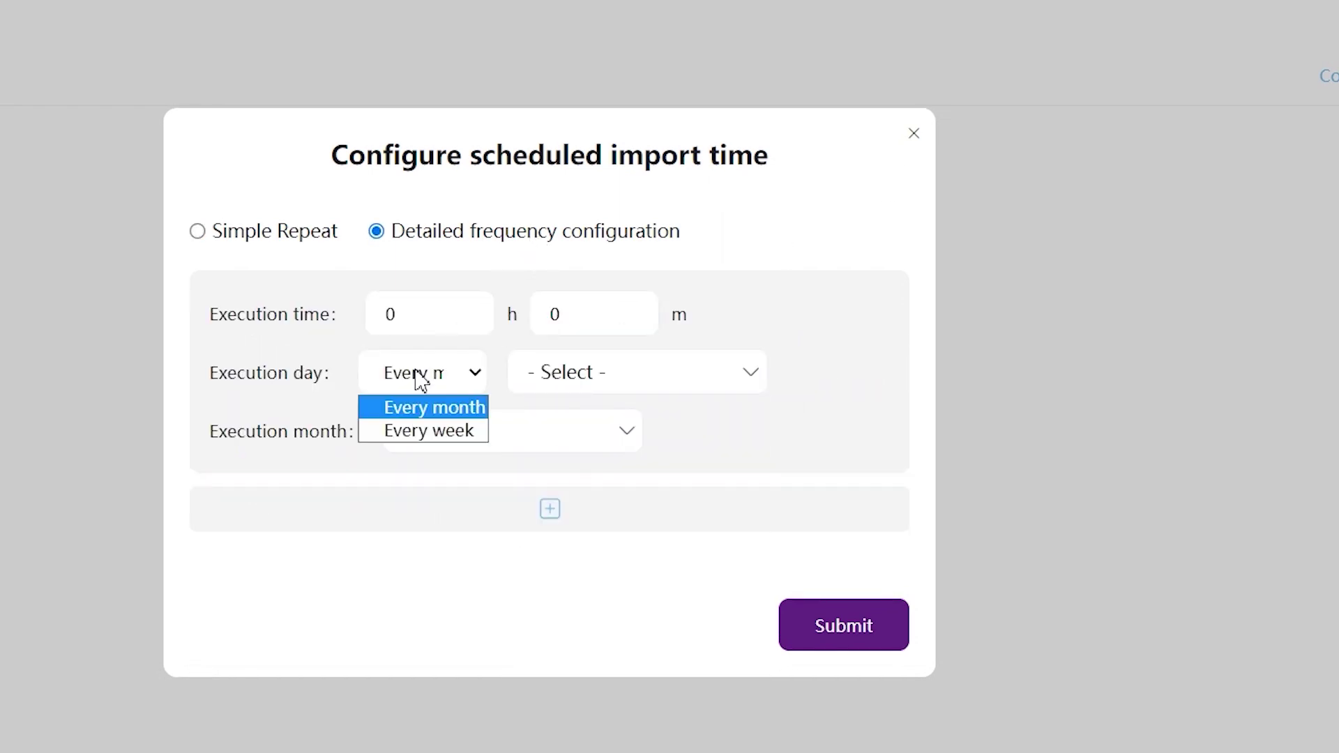
left_click(421, 380)
left_click(914, 135)
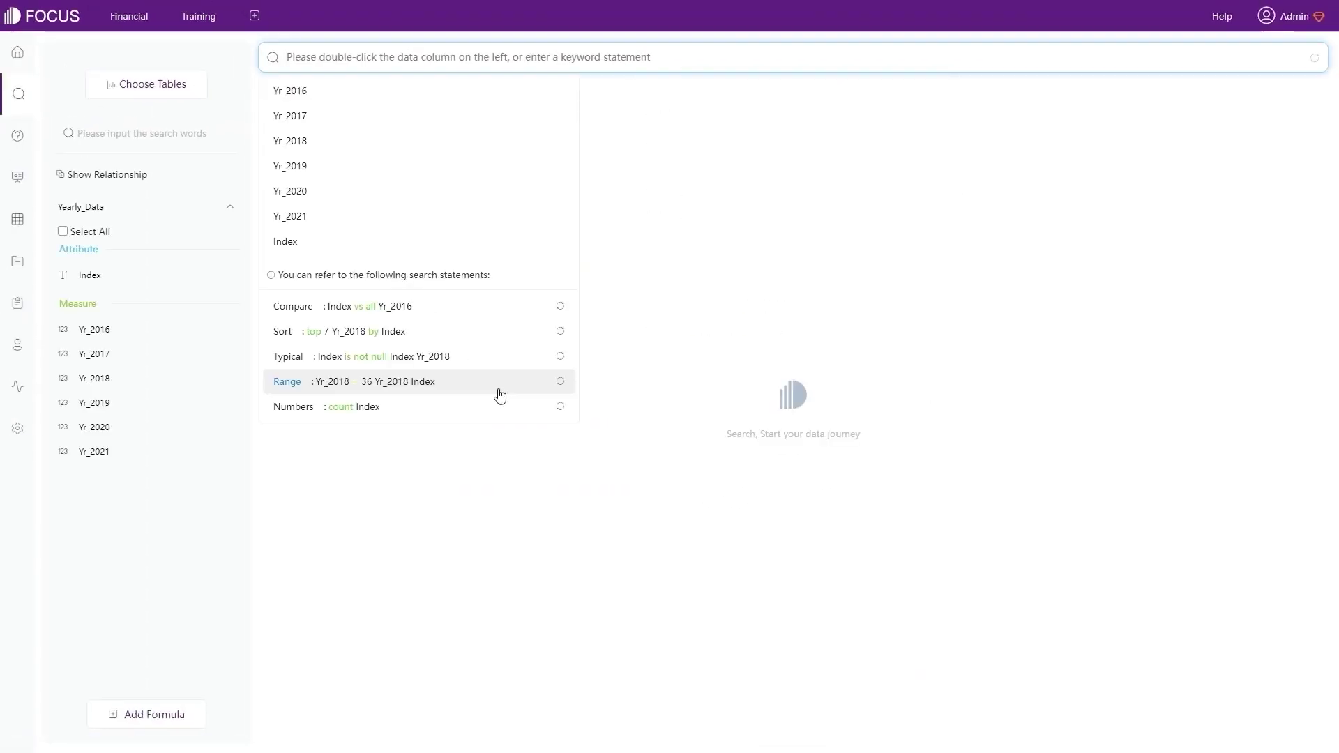
Add Order_Record to the tables chosen for the search, remove it from the selection again, and submit the table choice.
left_click(478, 517)
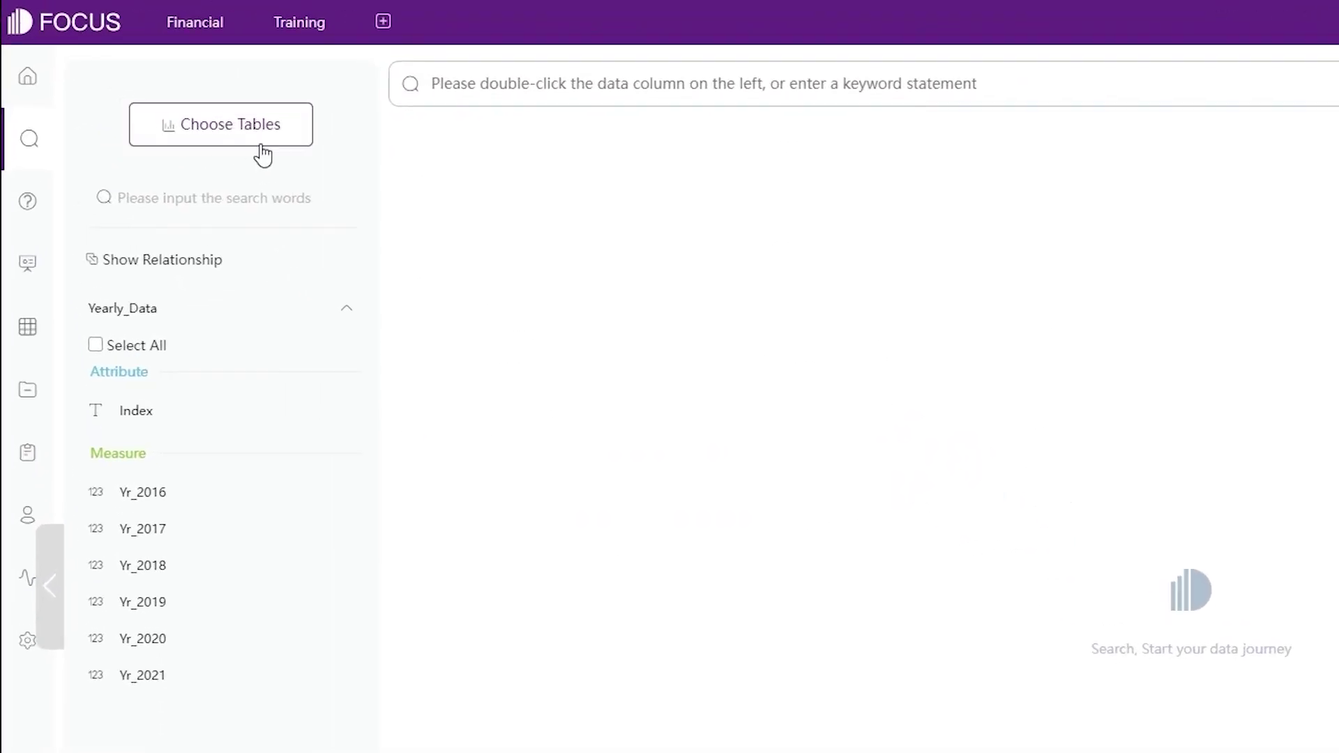
left_click(262, 151)
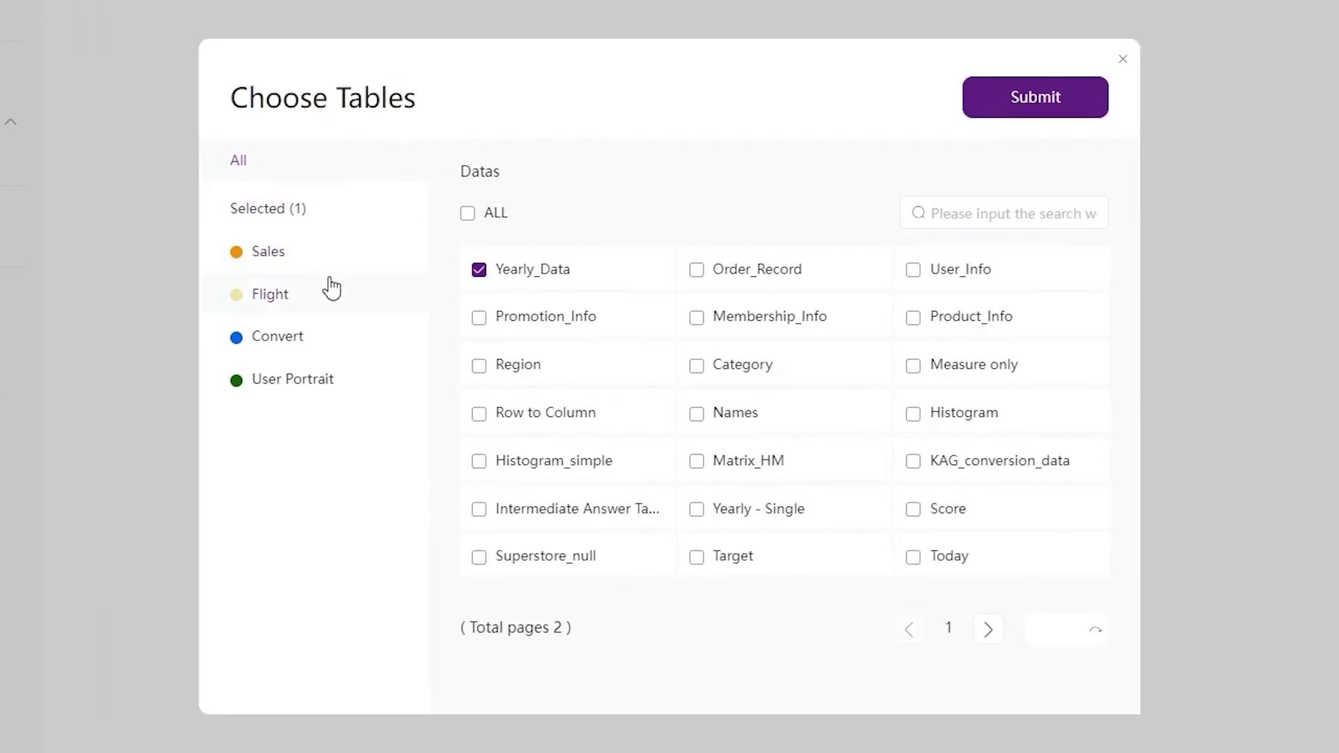
left_click(319, 382)
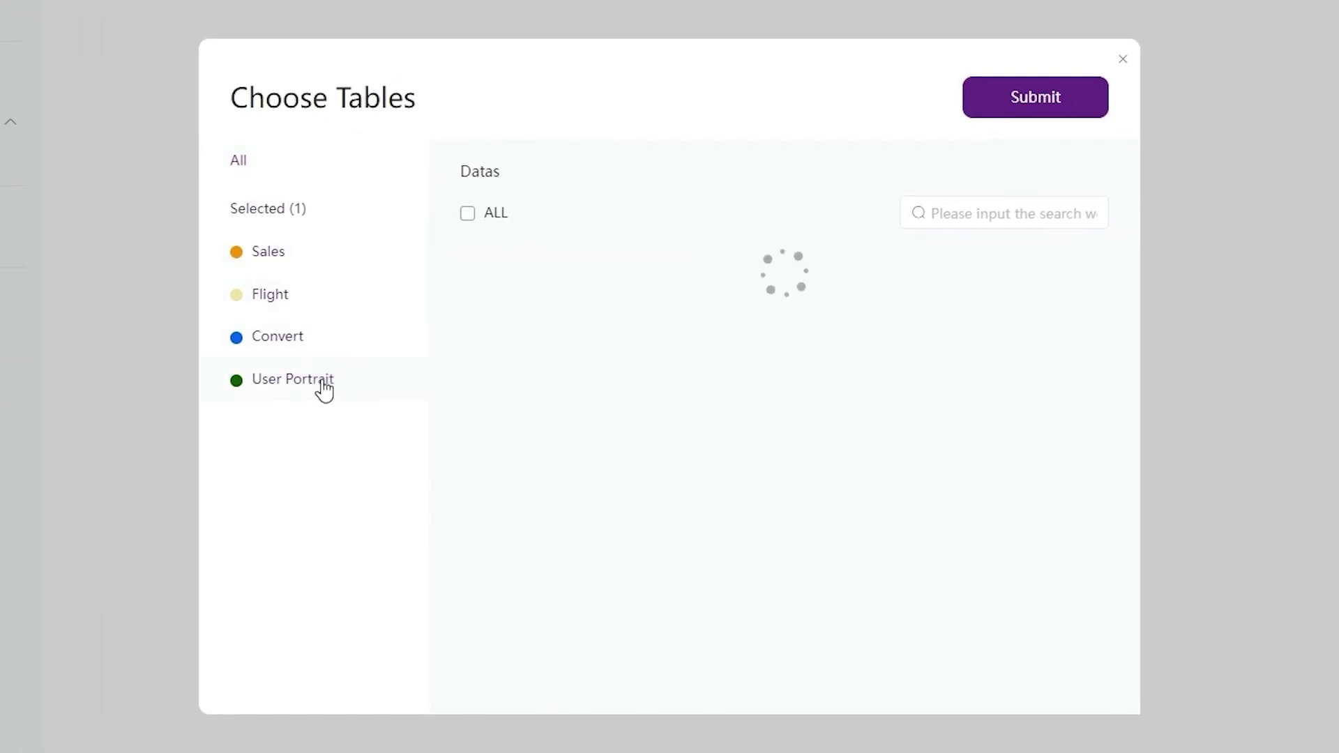
left_click(558, 271)
left_click(339, 202)
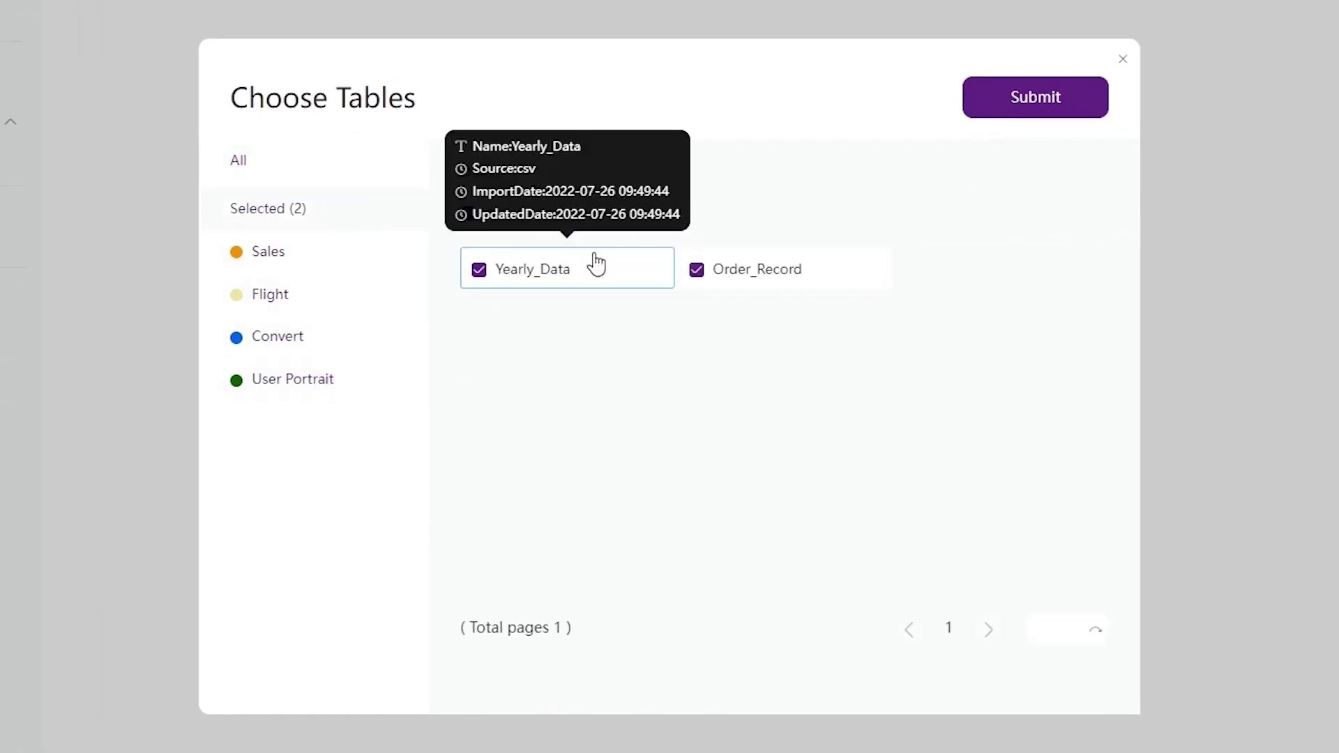
left_click(759, 269)
left_click(1039, 111)
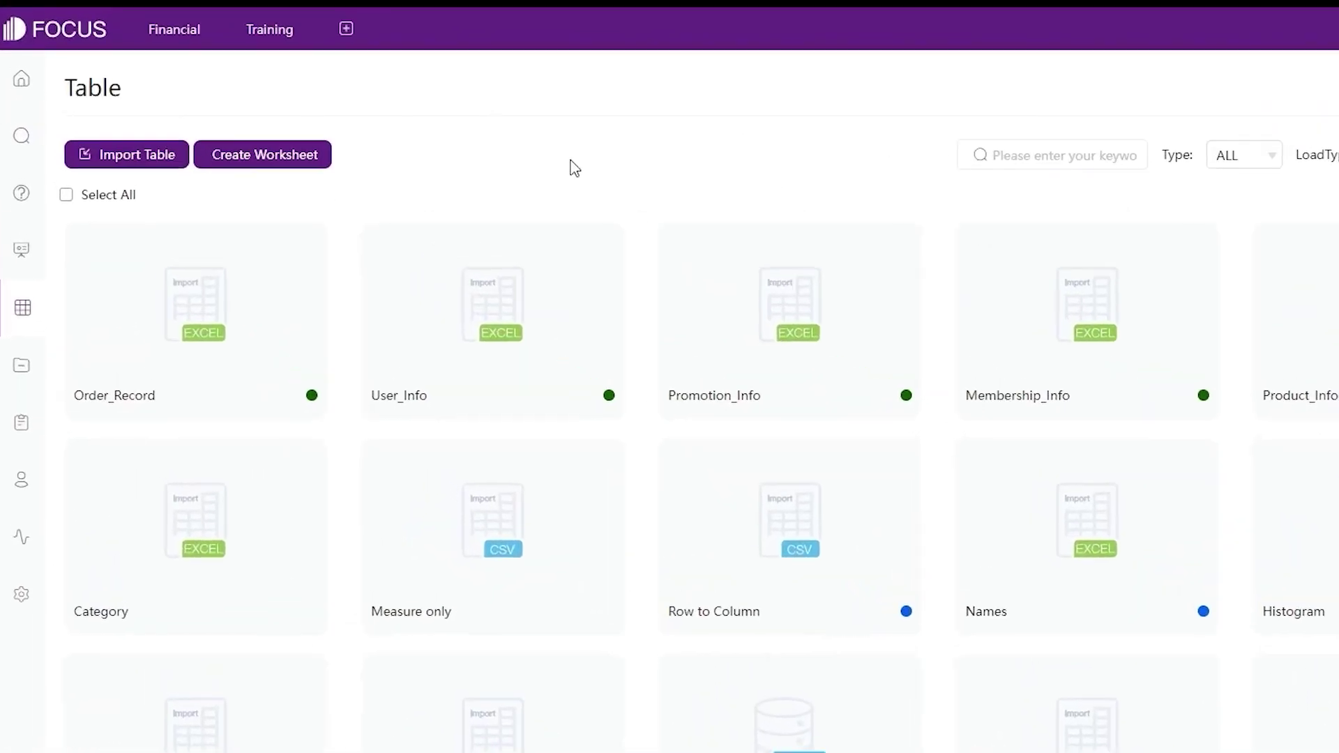
Create a new worksheet and choose the User_Info and Order_Record tables from the User Portrait group as its sources.
left_click(283, 174)
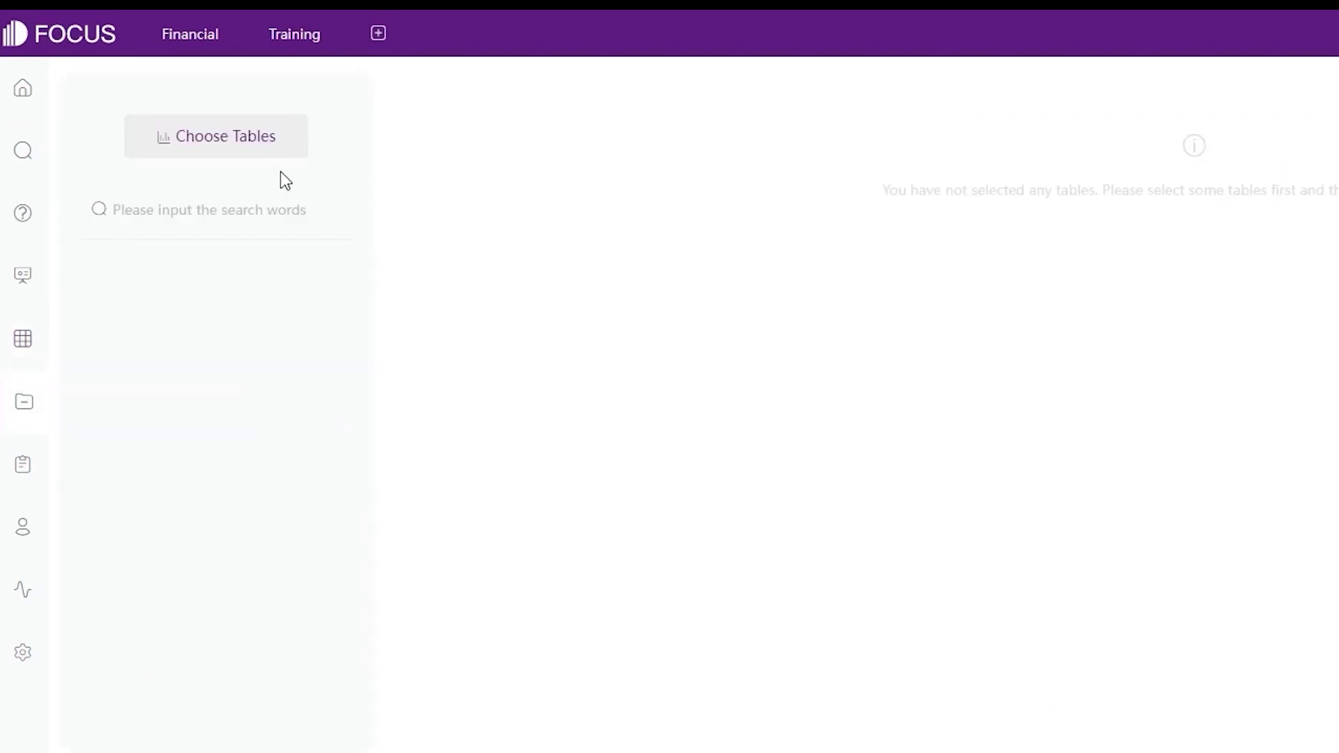
left_click(258, 146)
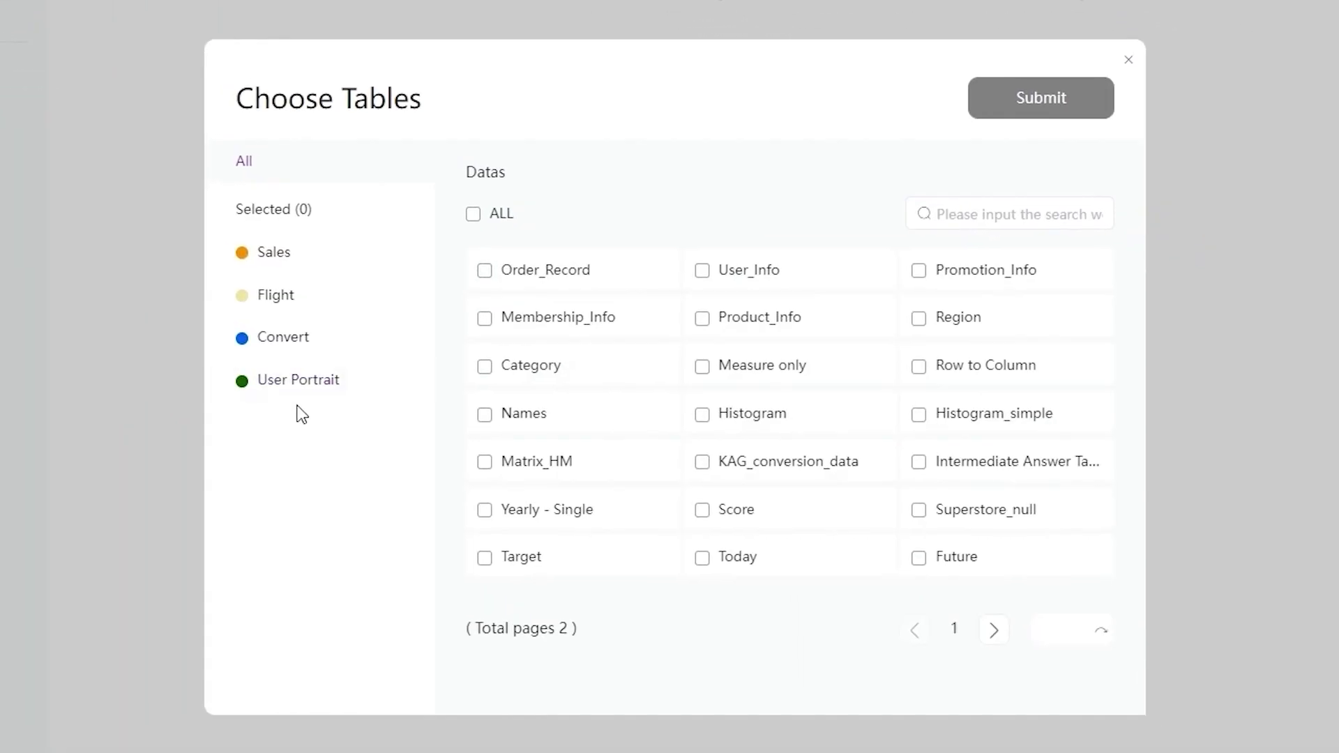
left_click(319, 390)
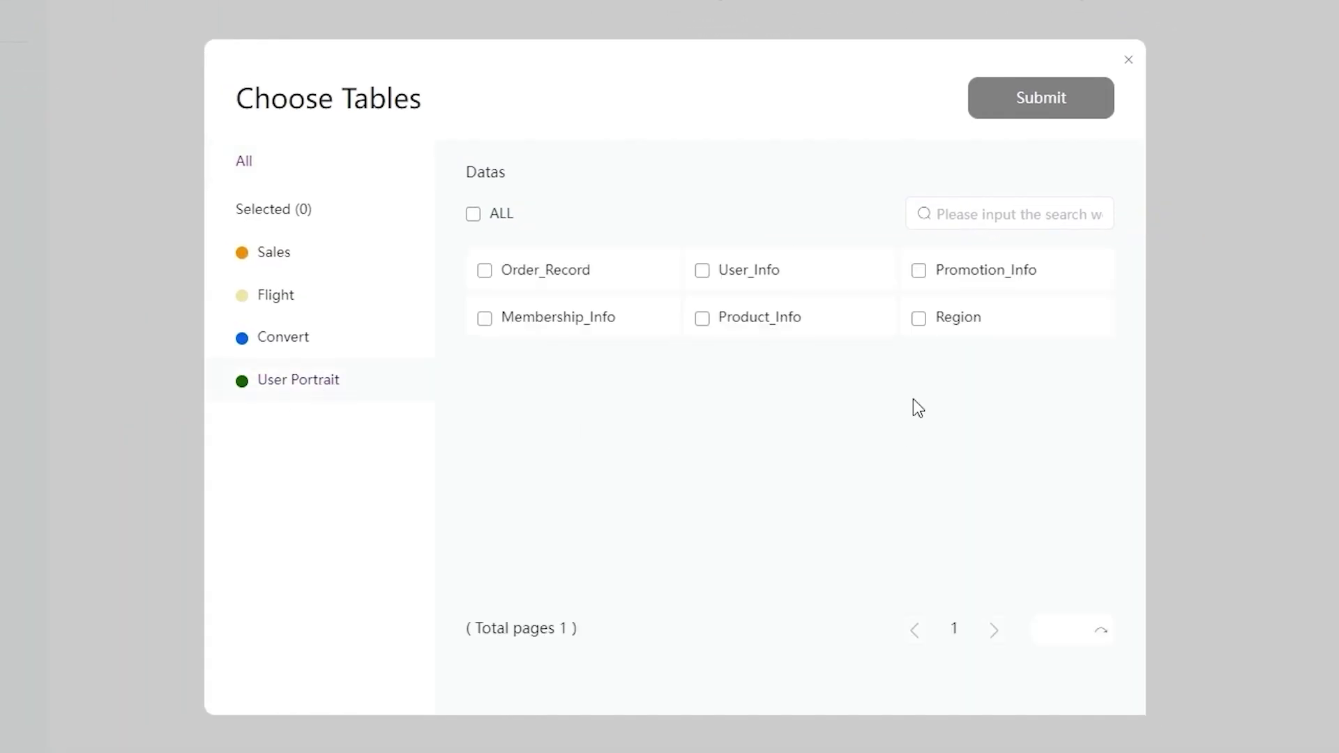
left_click(795, 273)
left_click(544, 271)
left_click(1038, 109)
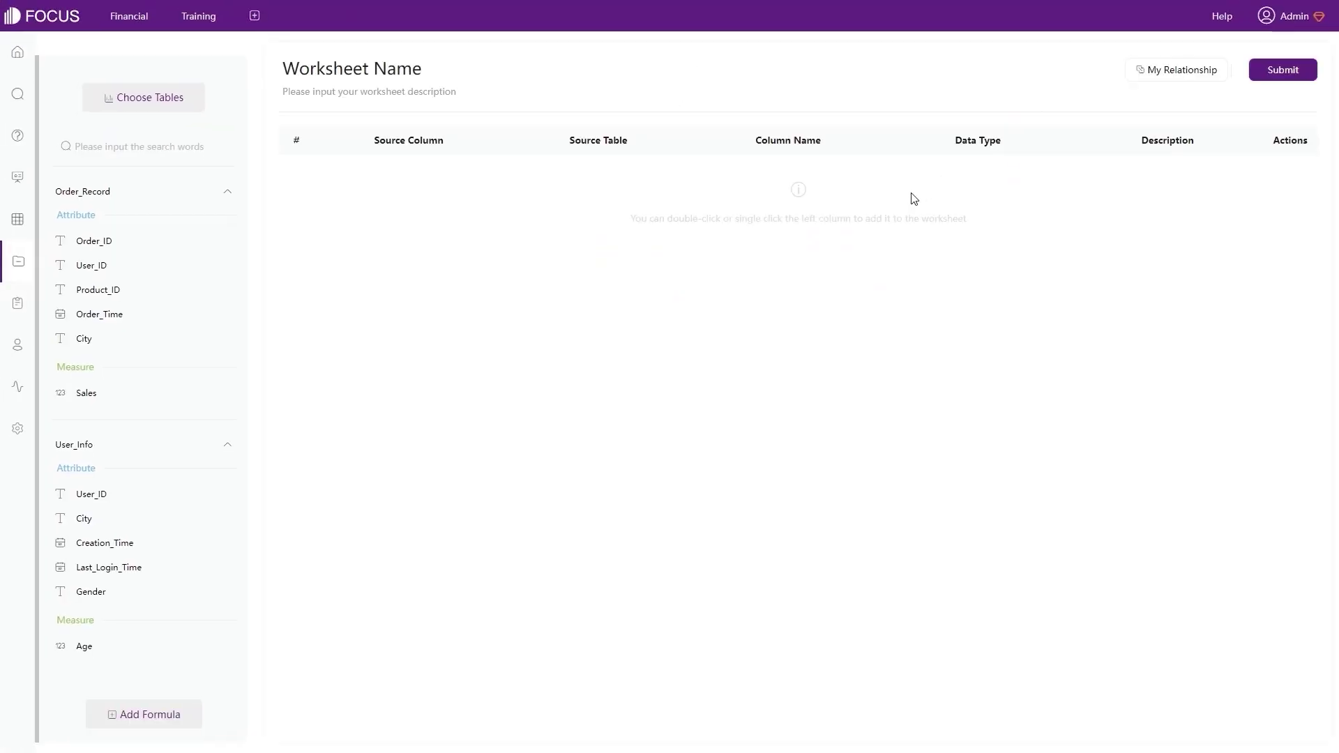
Add User_ID, City and Sales from Order_Record and Age and Gender from User_Info to the worksheet.
left_click(196, 270)
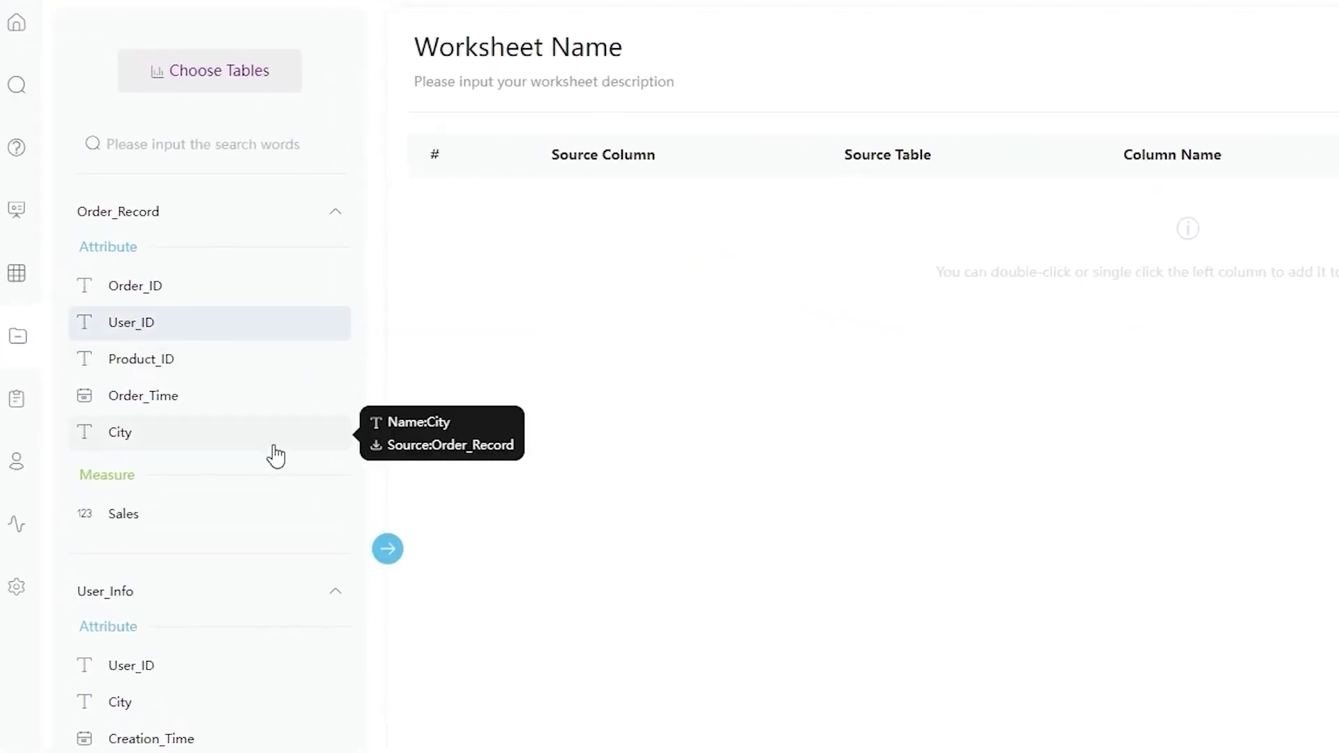
left_click(276, 439)
left_click(245, 516)
scroll(245, 551, "down", 5)
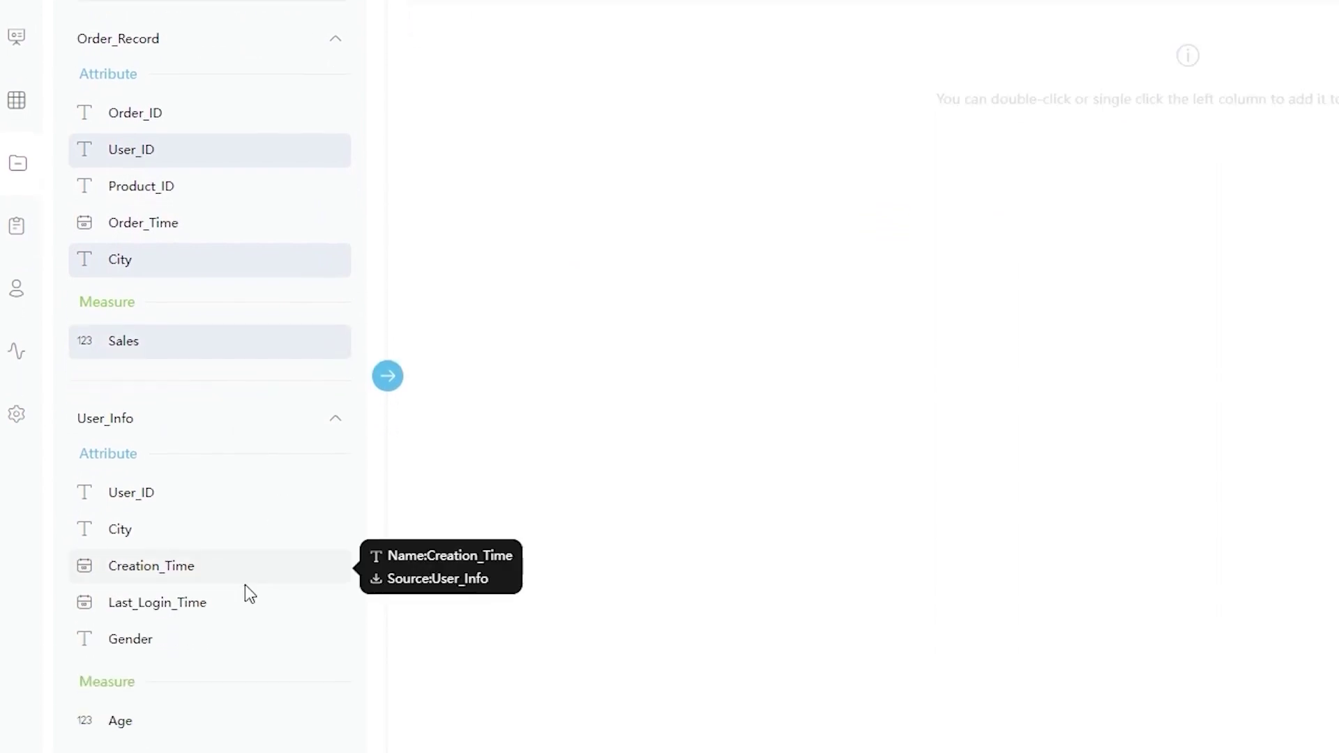
left_click(193, 499)
left_click(200, 573)
left_click(387, 234)
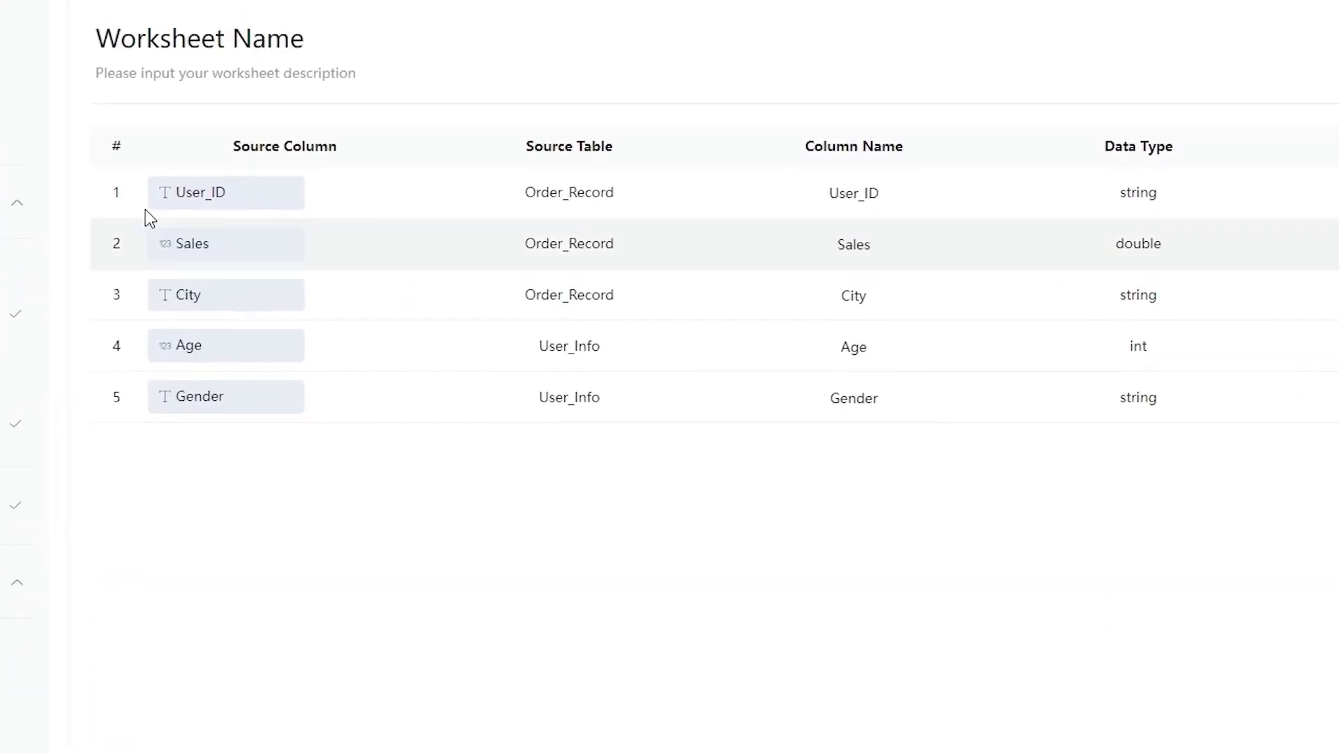
Name the worksheet "User Portrait - Intermediate Table" and save it, staying on the worksheet page.
left_click(216, 43)
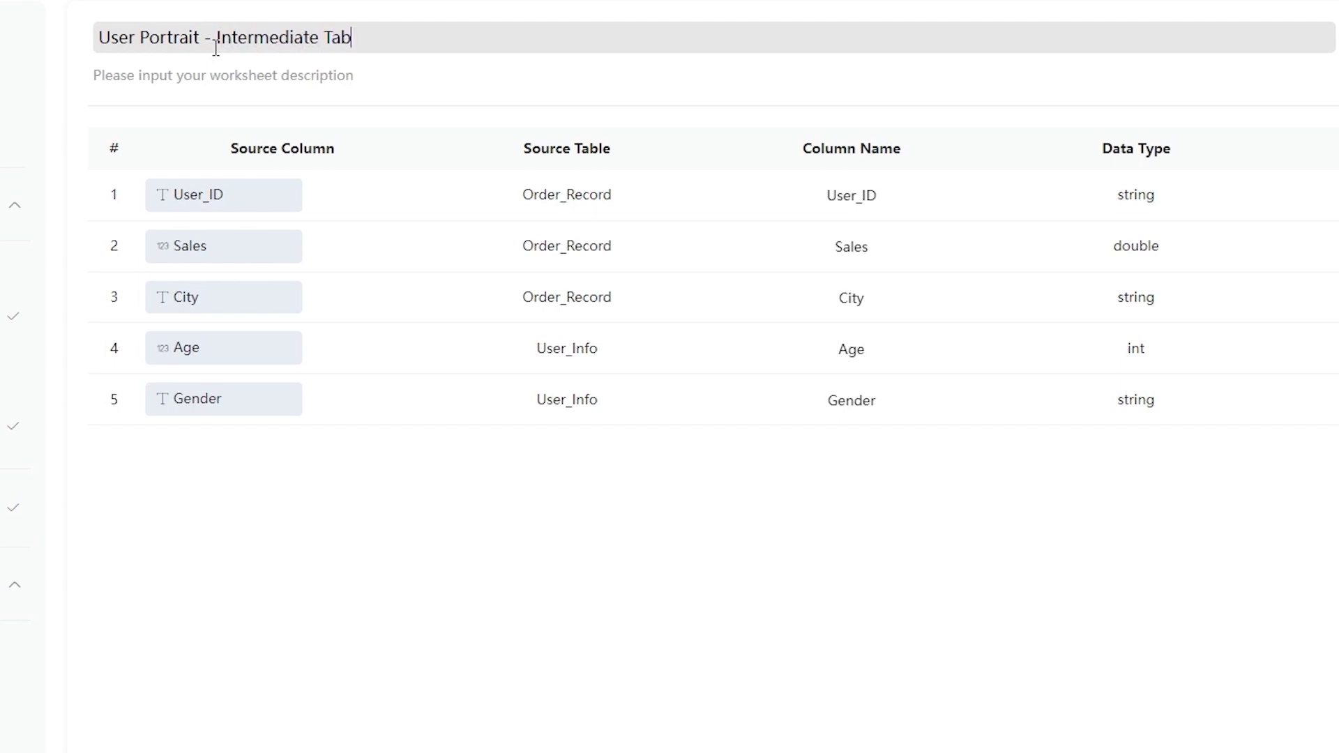
left_click(1250, 45)
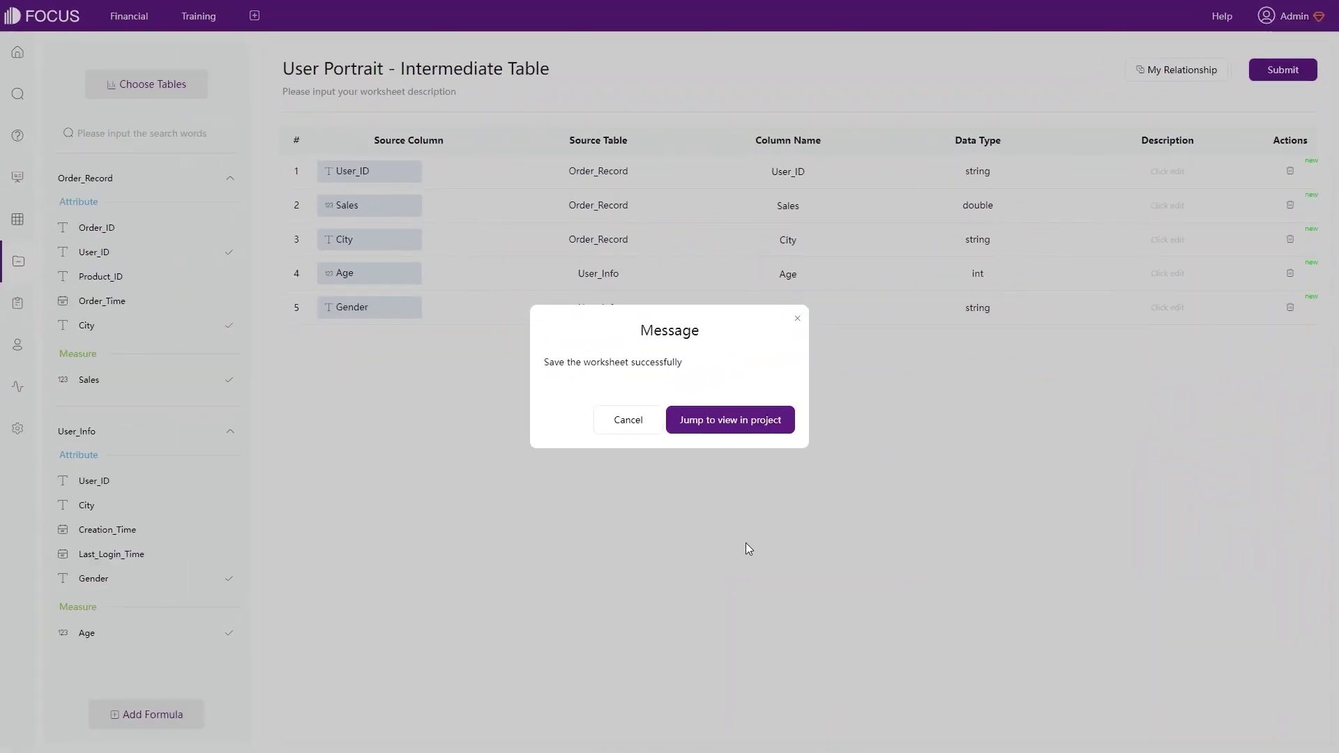
left_click(629, 420)
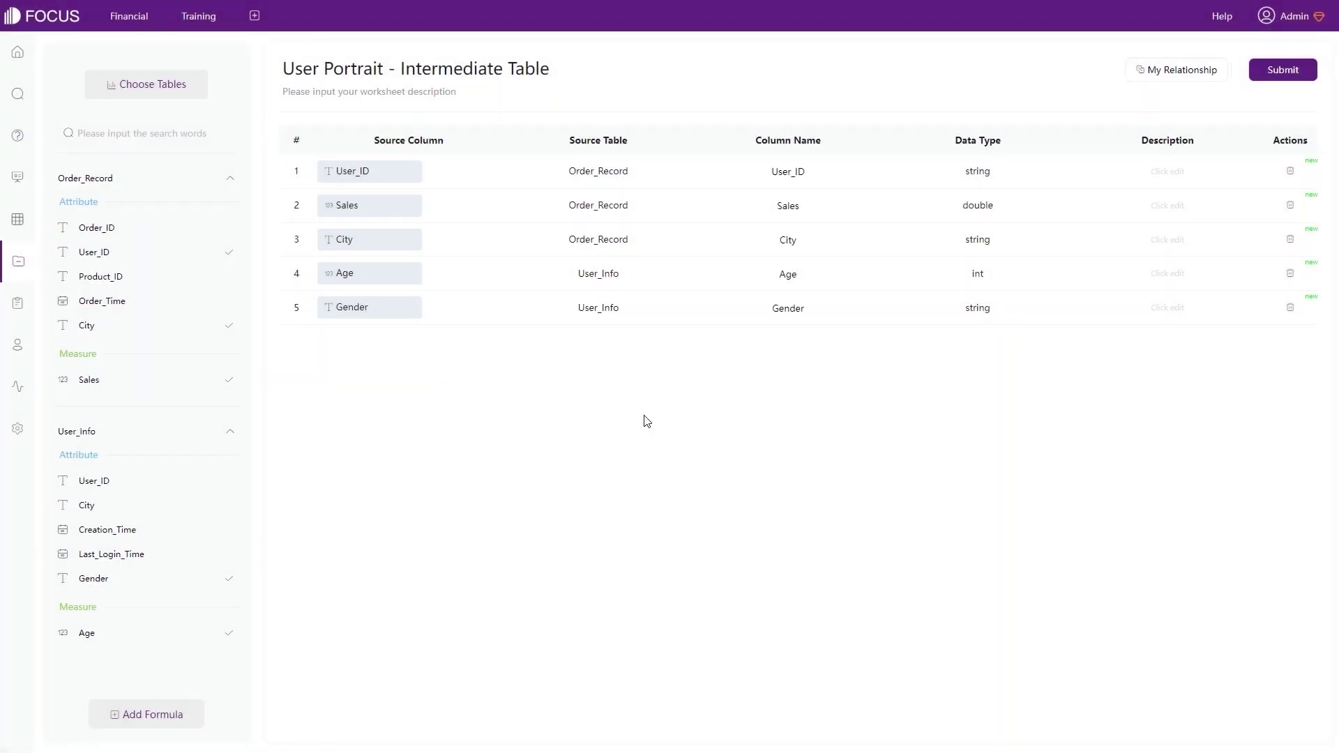
Run a search on all columns of the Yearly_Data table.
left_click(18, 94)
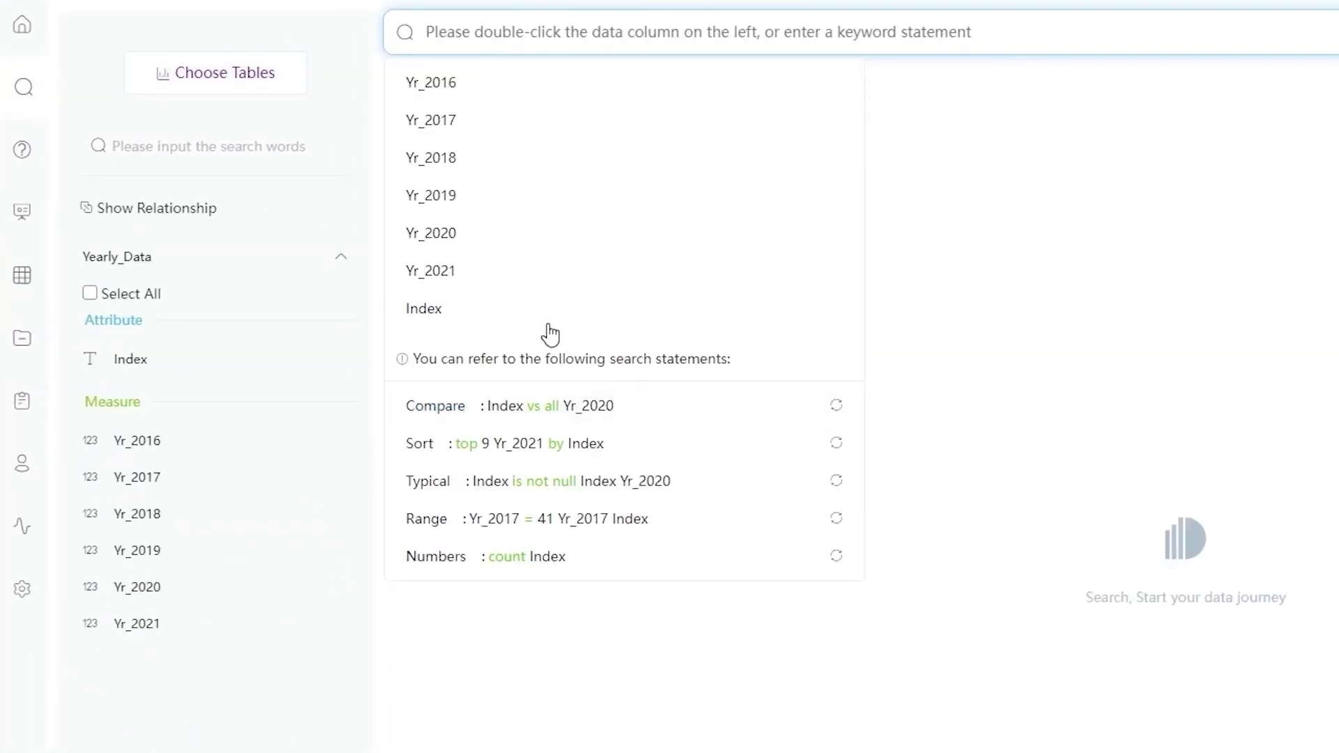
left_click(133, 294)
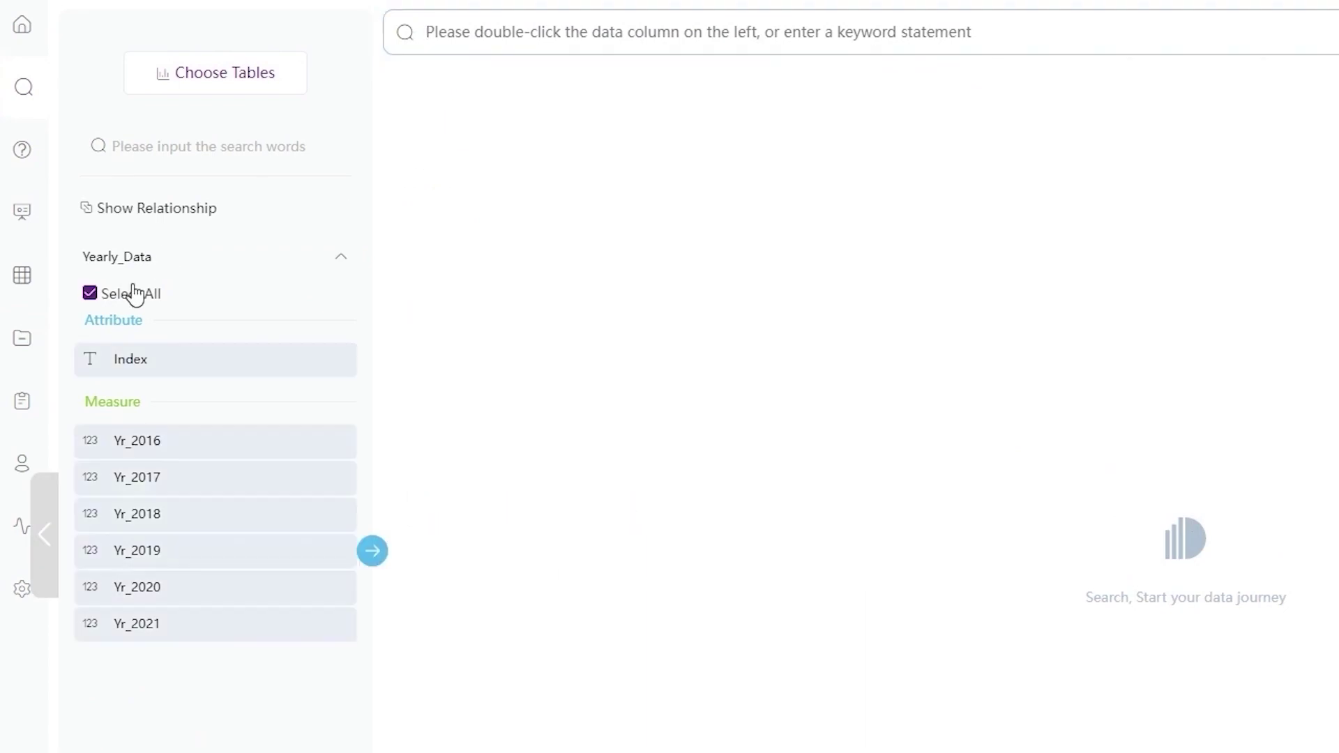
left_click(372, 550)
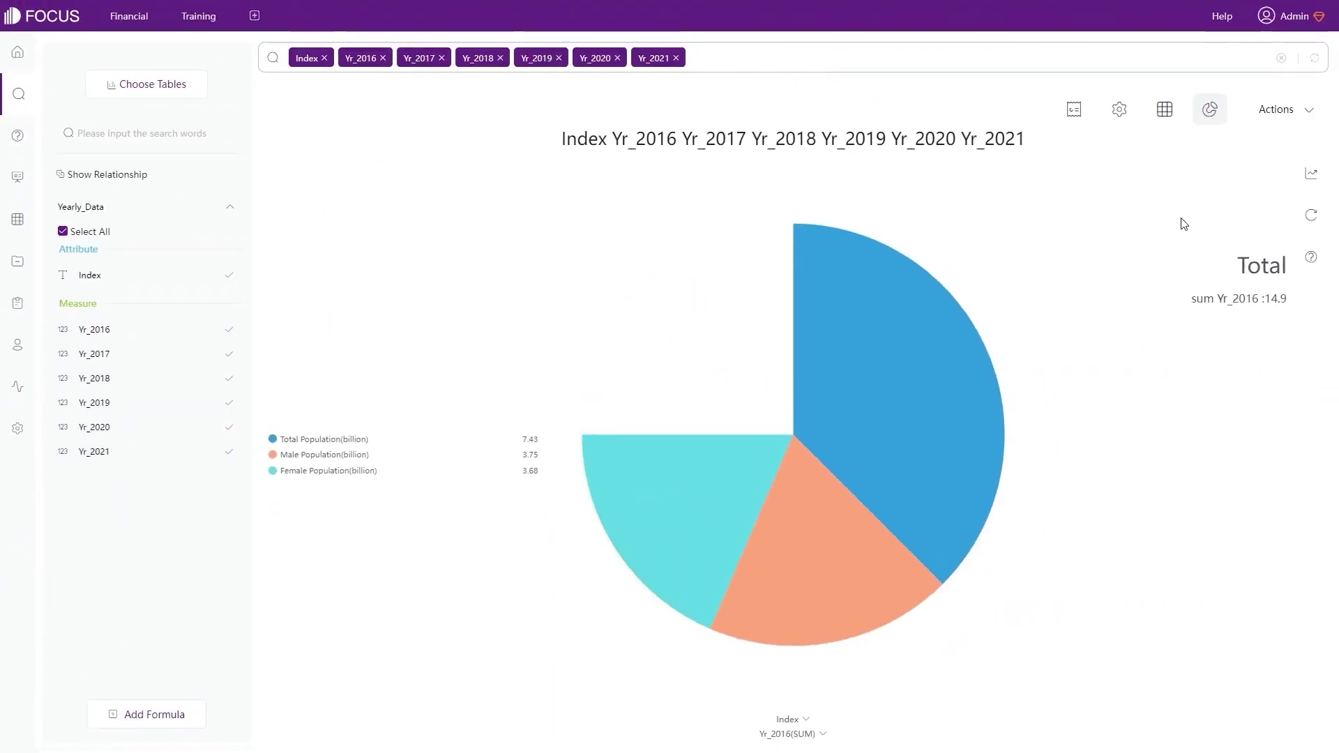
View the Row to Column, Column to Row and Column Split data transfer options, close them unapplied, and clear the search.
left_click(1300, 111)
left_click(1213, 368)
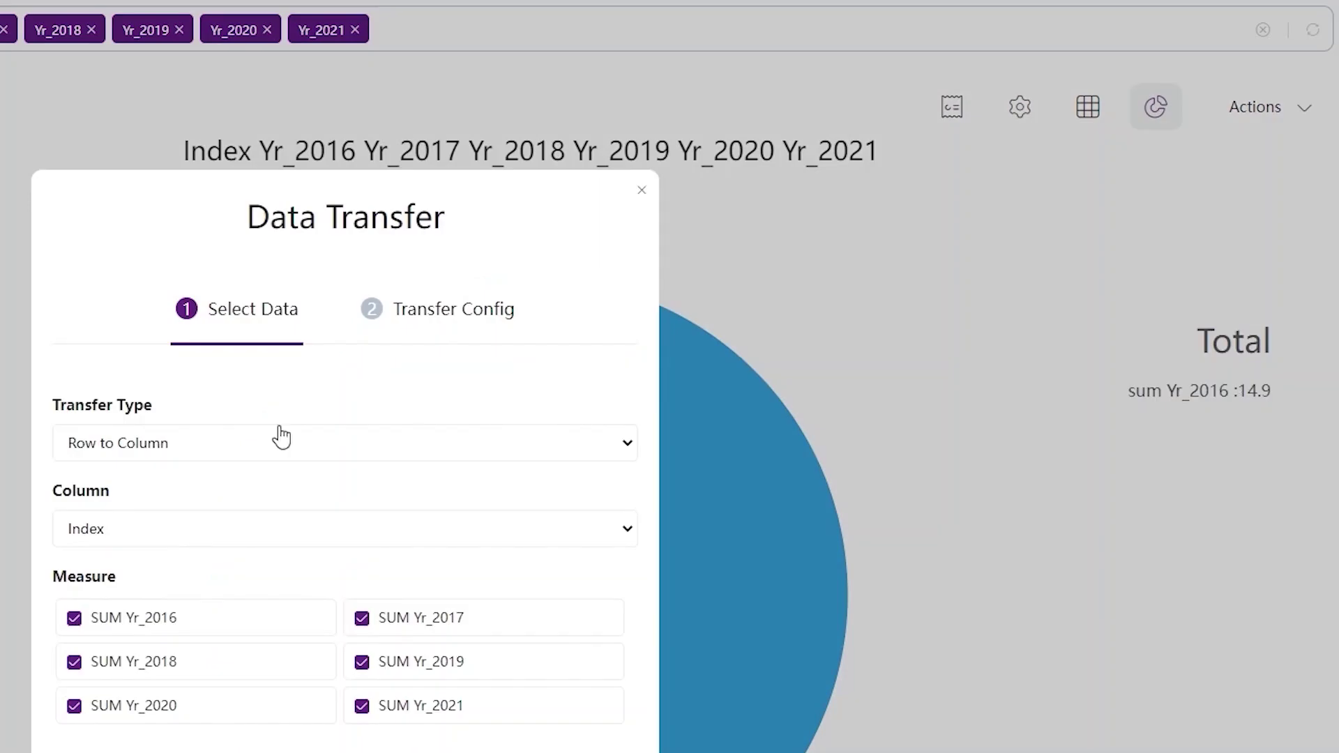
left_click(231, 450)
left_click(237, 483)
left_click(232, 463)
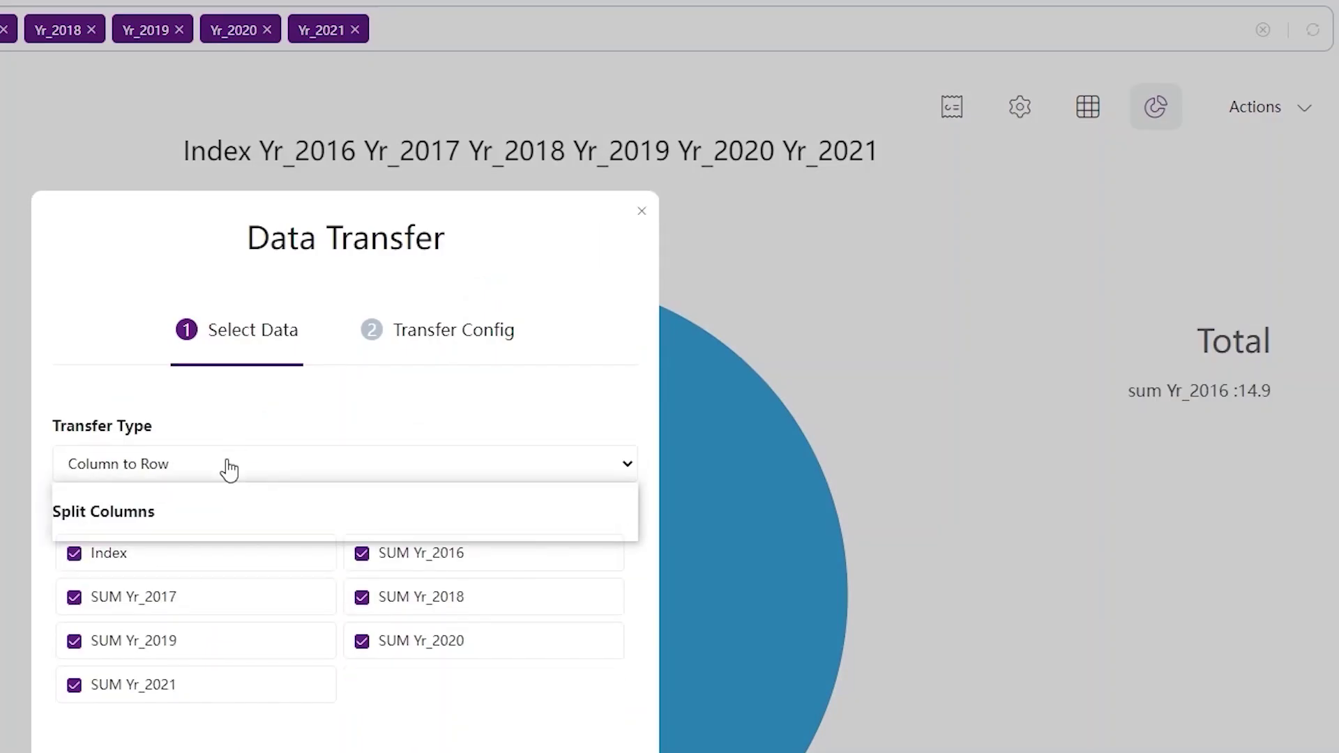
left_click(201, 538)
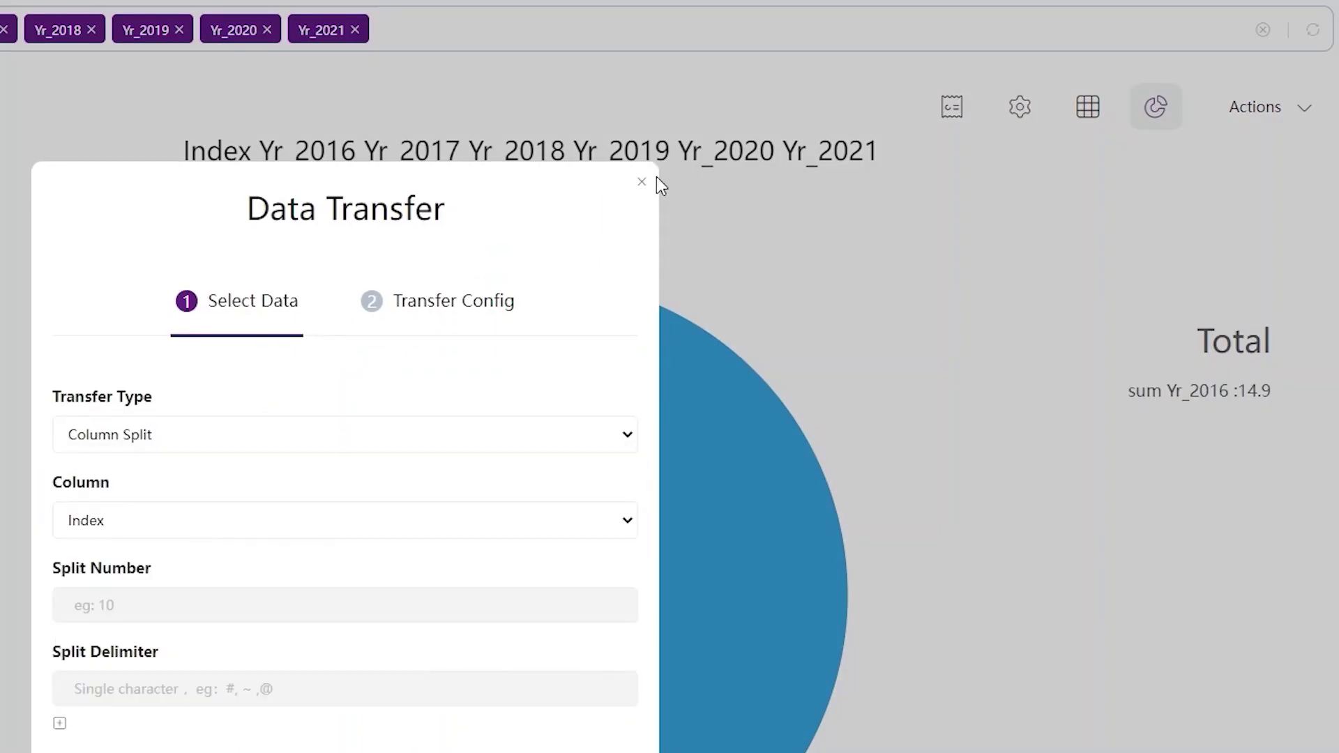
left_click(641, 181)
left_click(1266, 30)
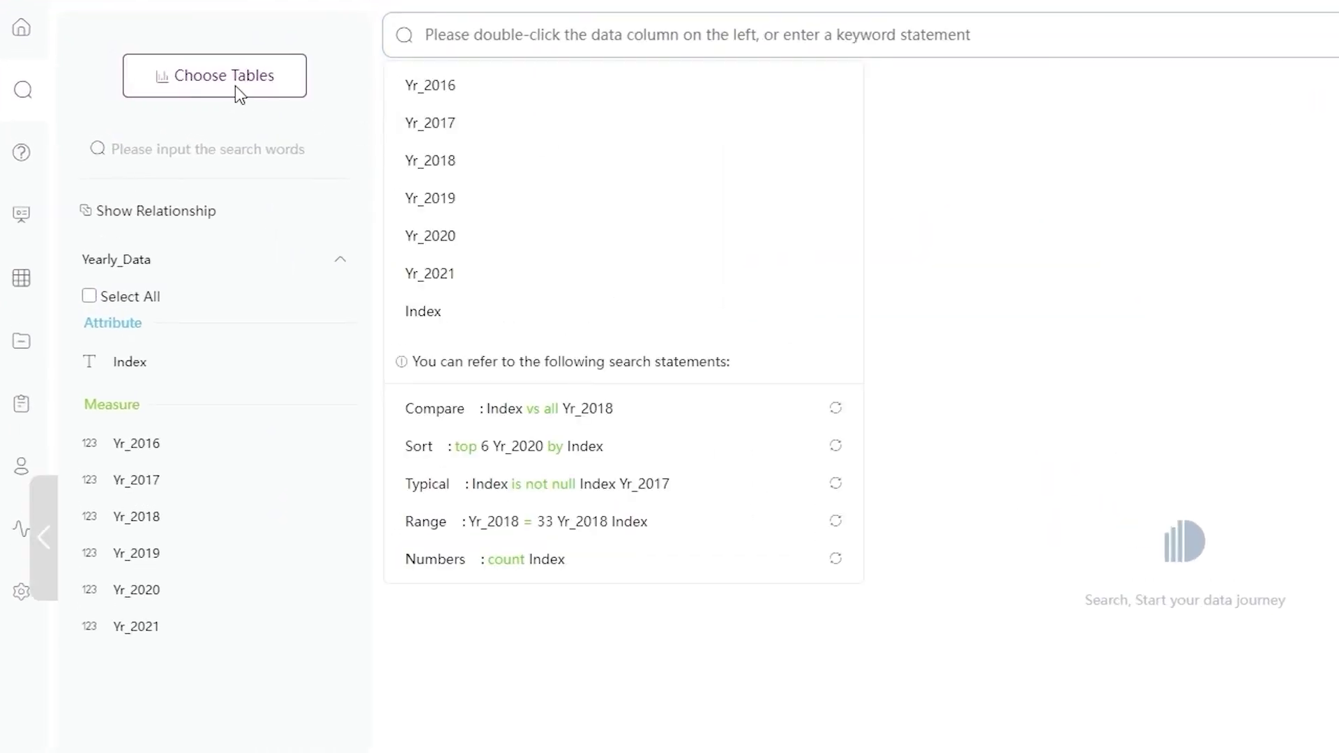
Replace Yearly_Data with the Superstore_old table from the Sales group as the search's data source.
left_click(236, 86)
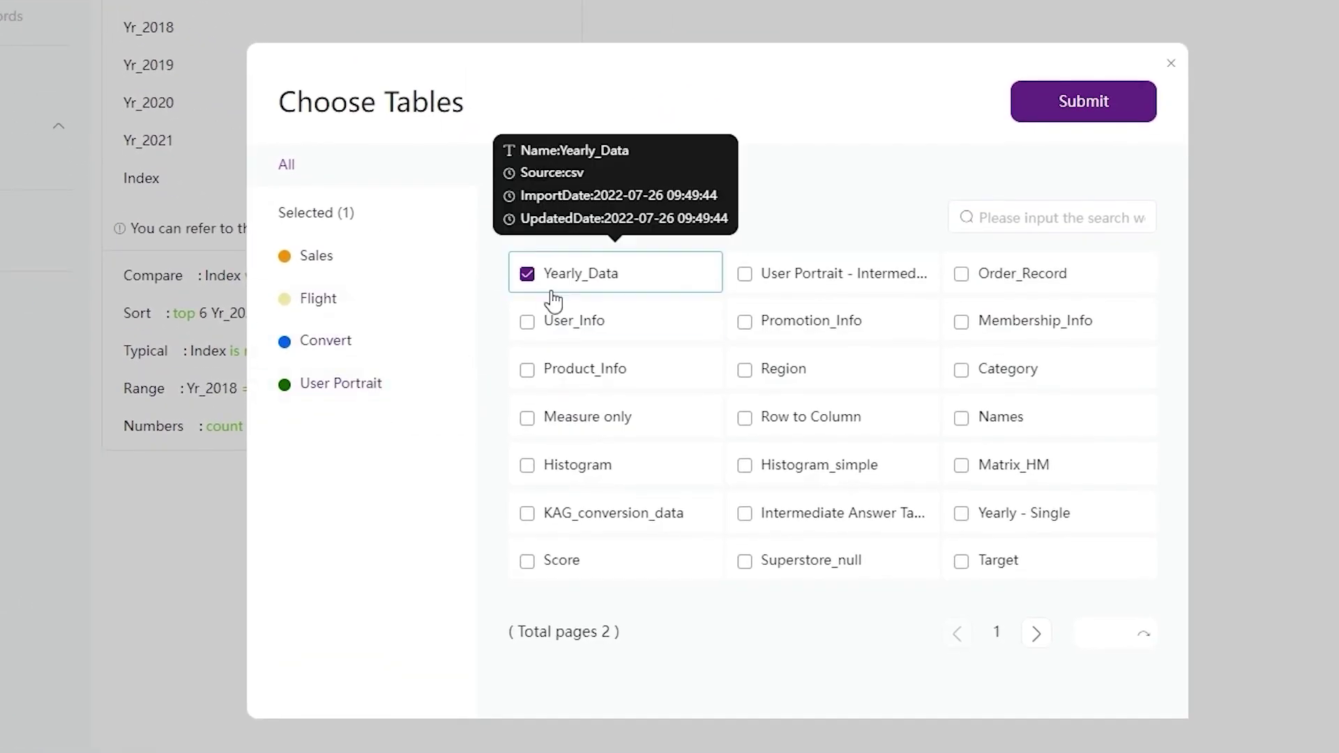
left_click(403, 396)
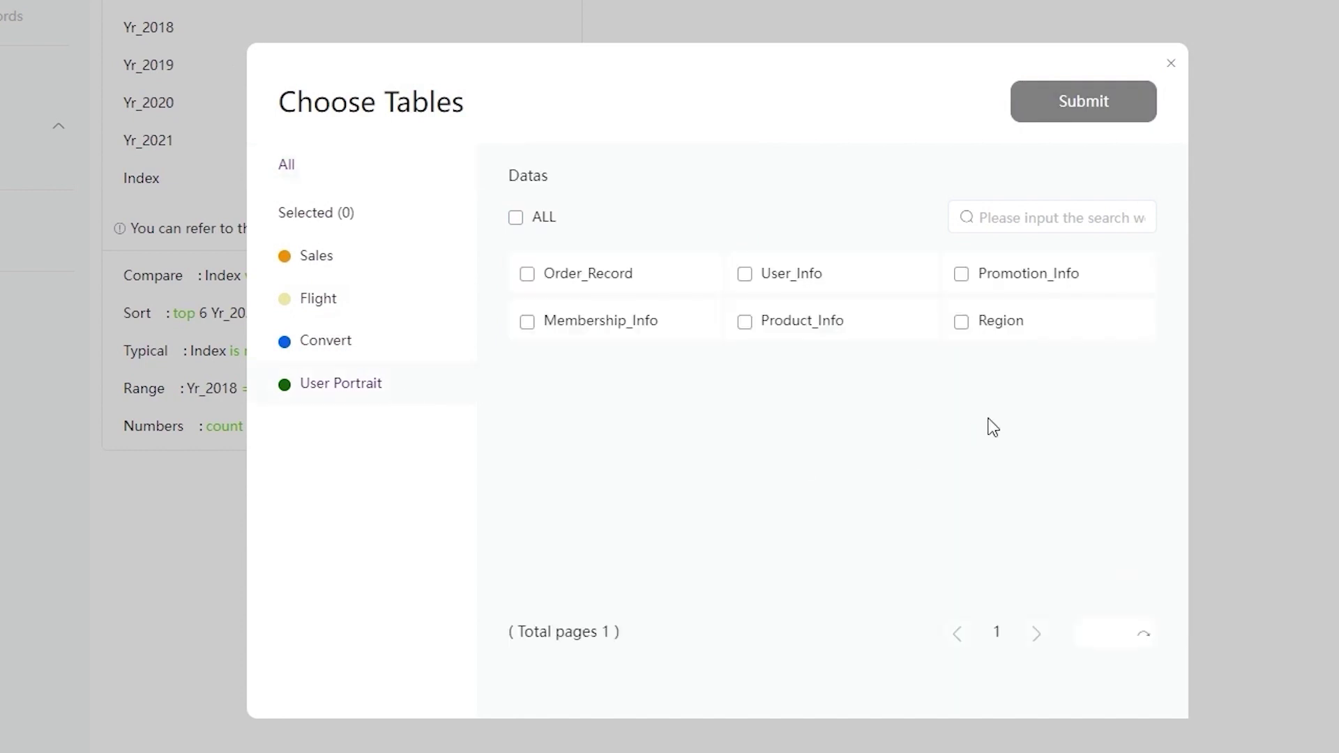
left_click(410, 273)
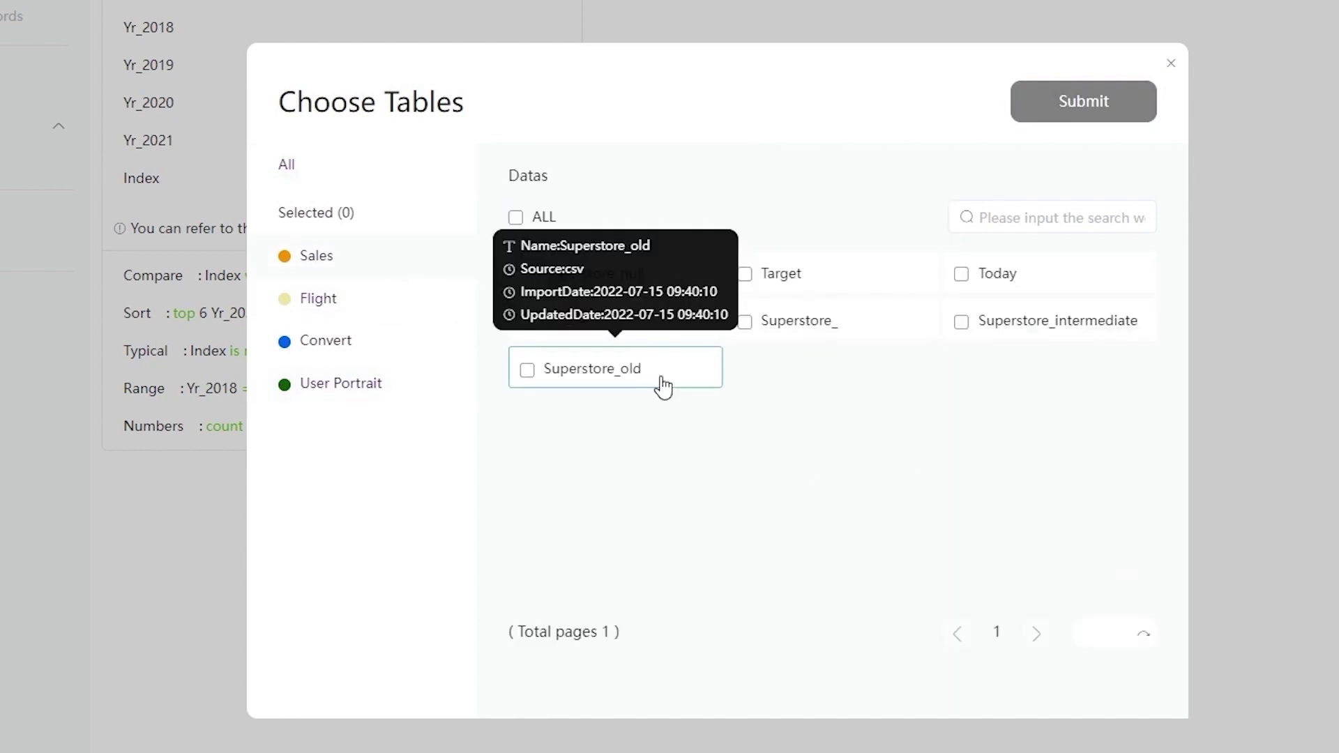
left_click(661, 380)
left_click(1082, 102)
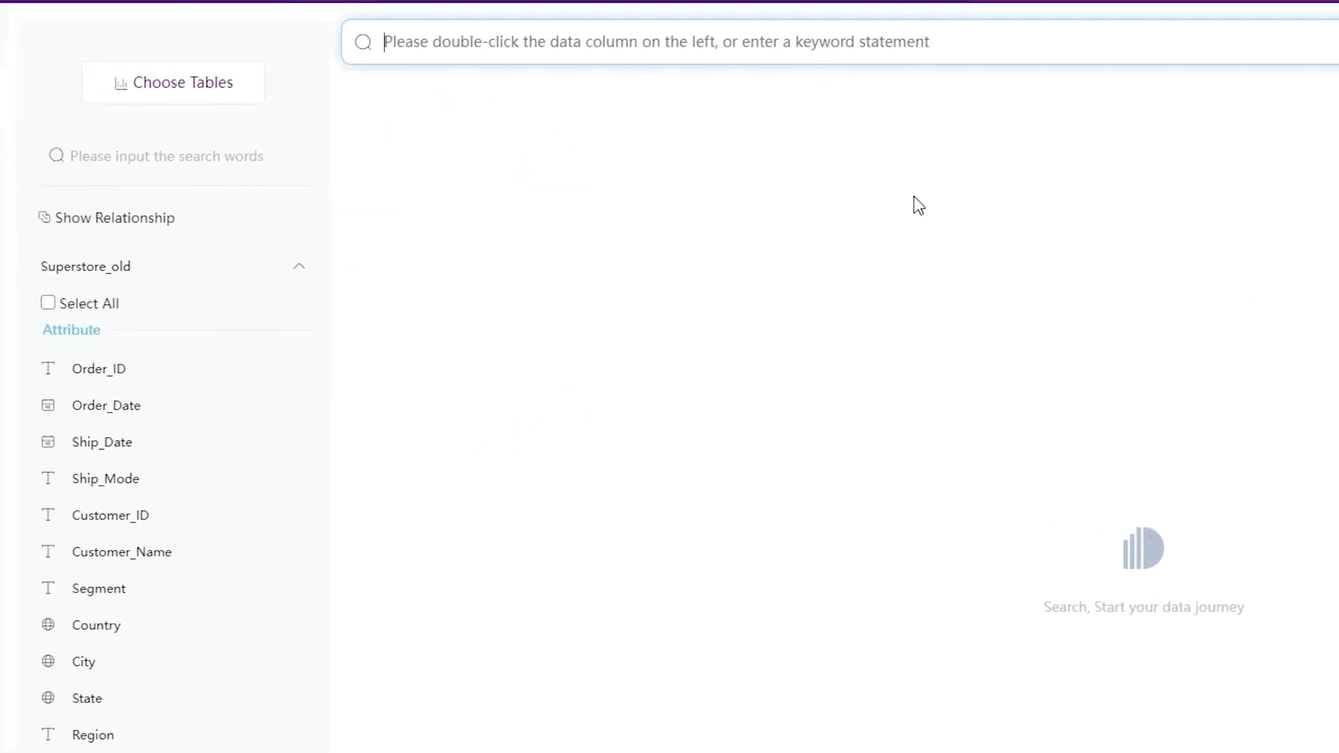
Start a formula named resolution_time and look through the Transfer and Date functions in the Formula Assistant, including the diff_days description.
scroll(139, 557, "down", 5)
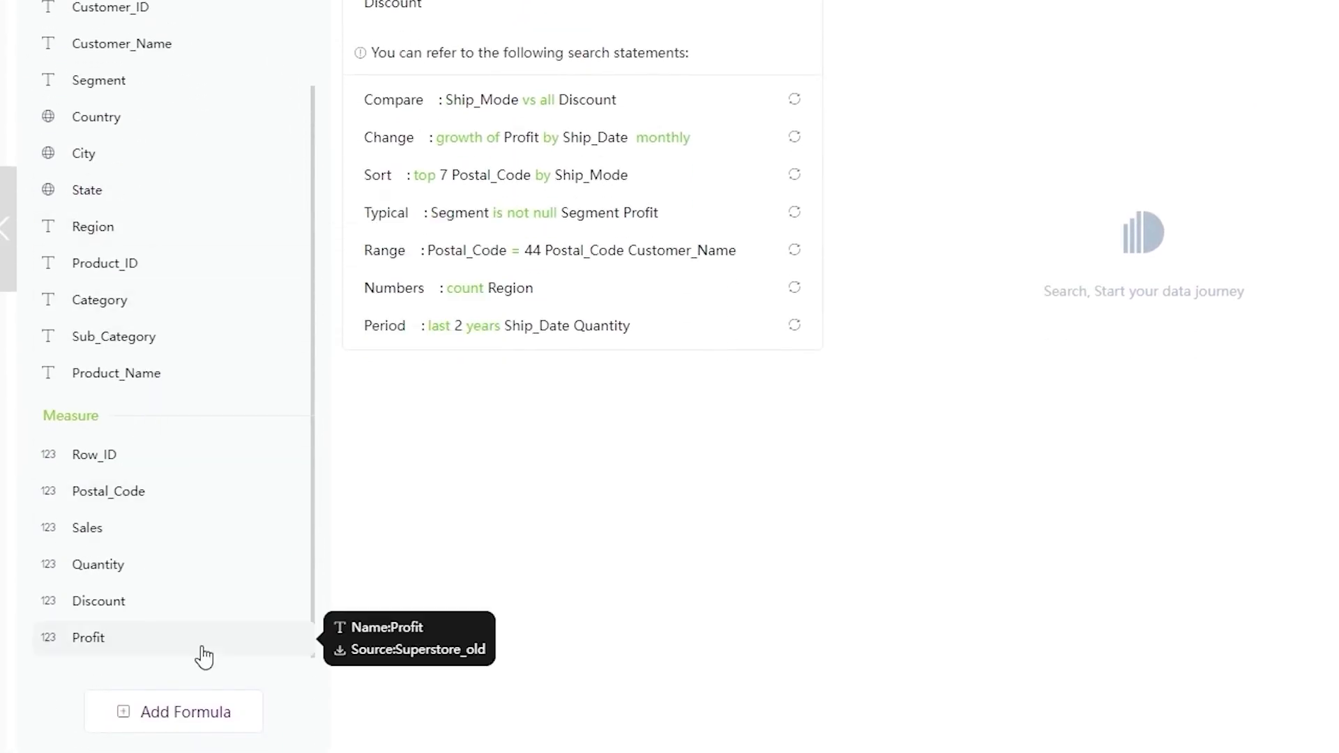
left_click(201, 701)
left_click(655, 101)
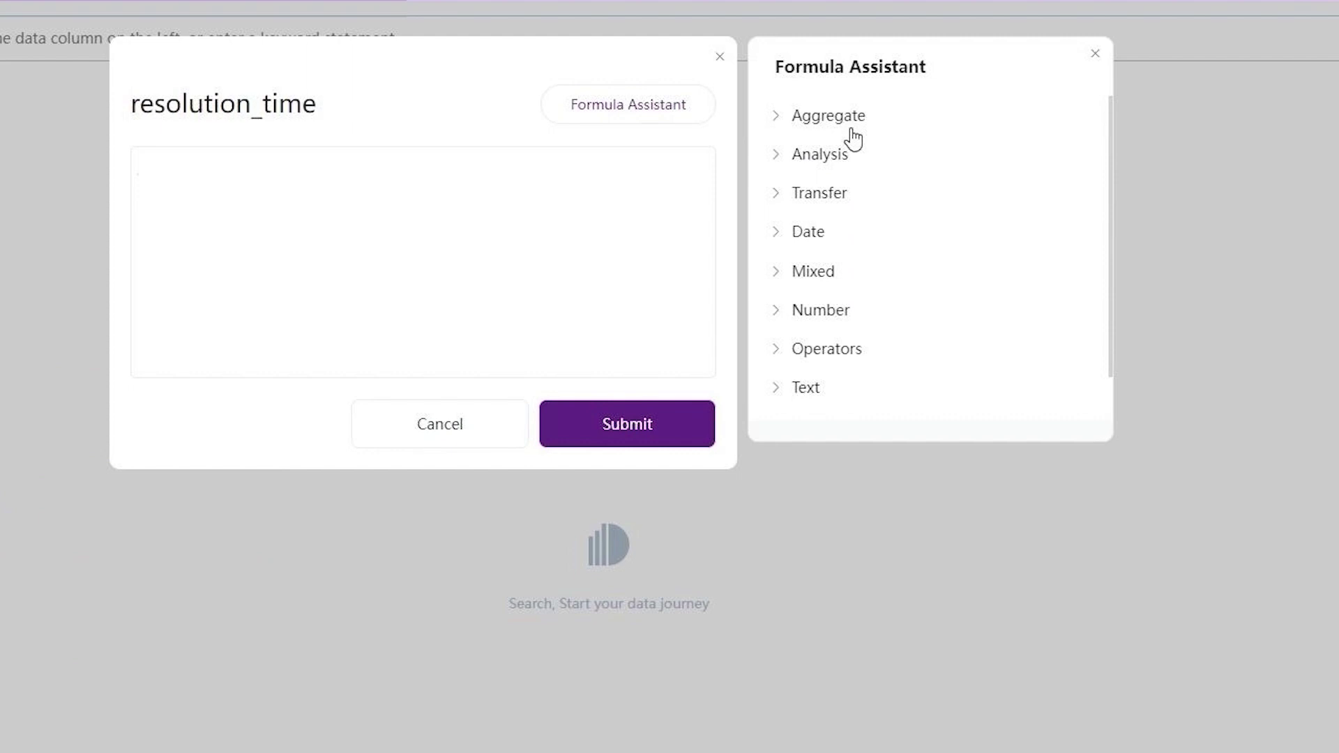
left_click(837, 197)
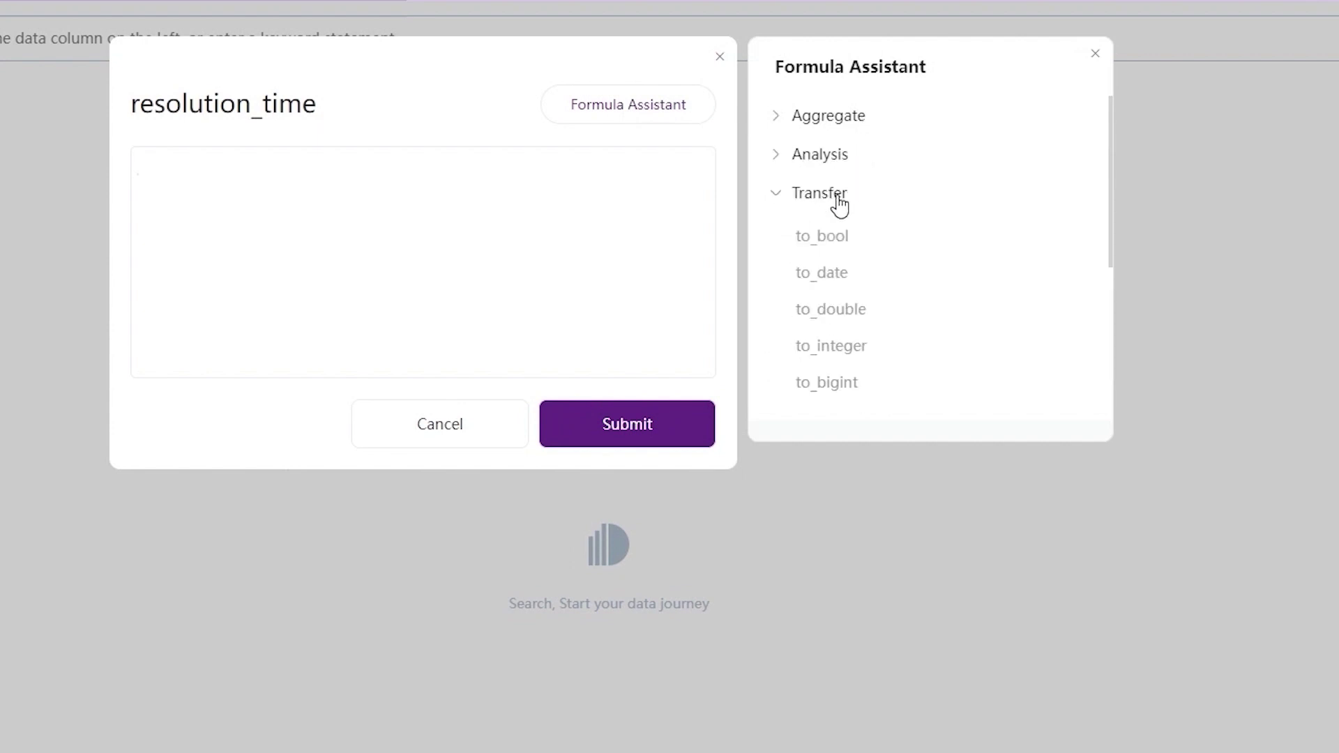
left_click(837, 197)
left_click(817, 230)
mouse_move(820, 282)
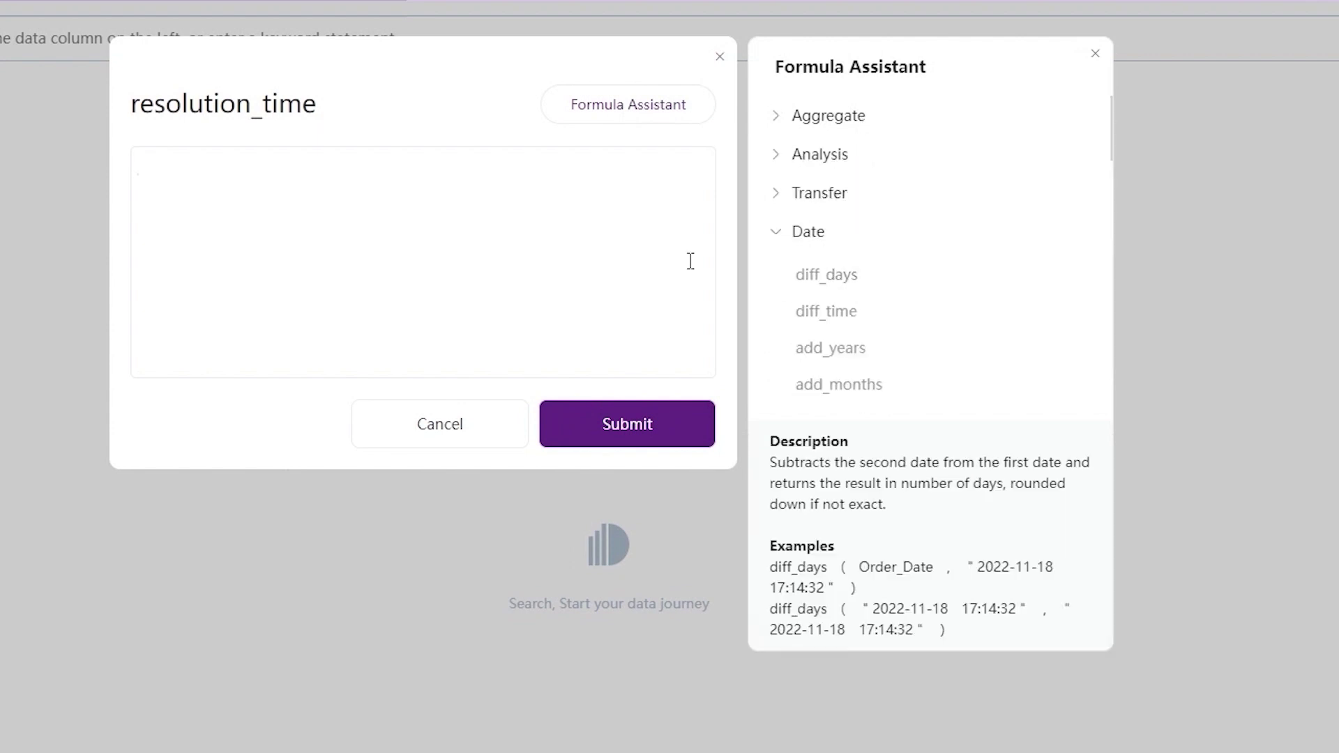
Enter the formula diff_days ( Order_Date , Order_Date ) and close the formula editor without submitting it.
left_click(401, 256)
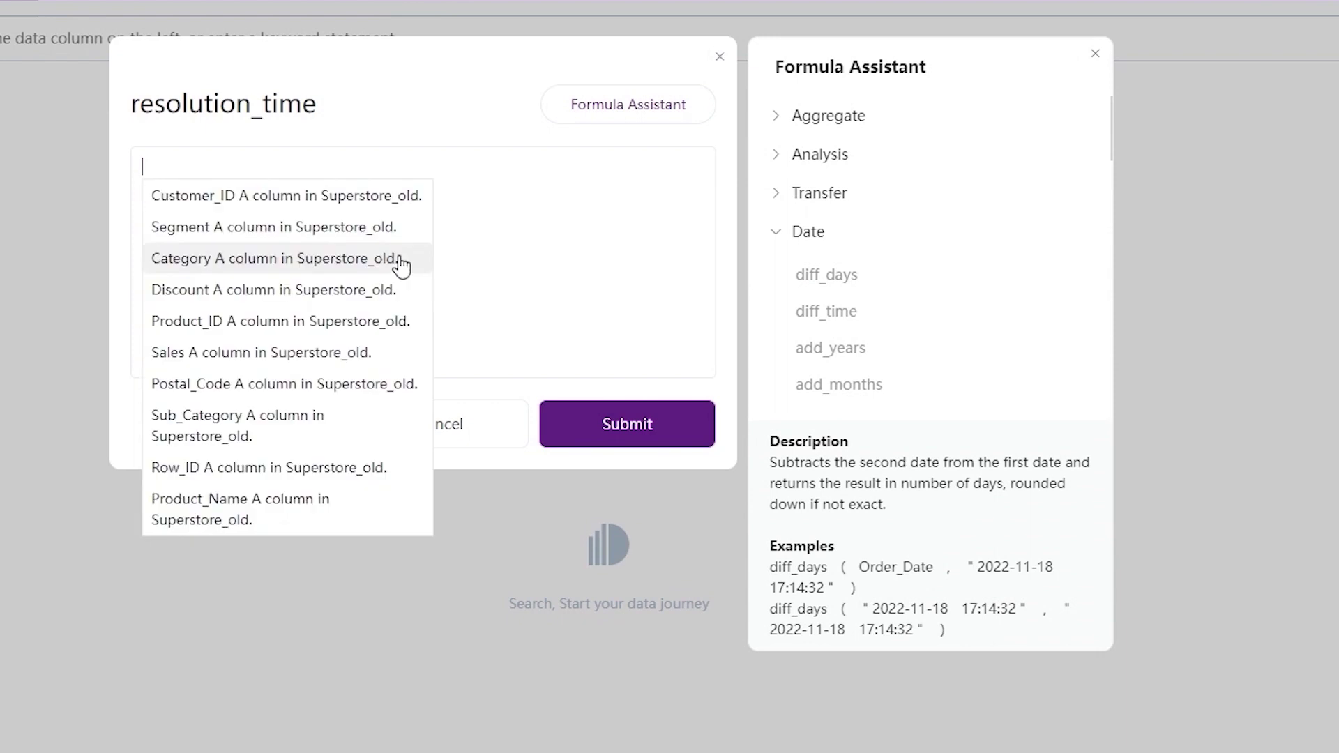
type("diff")
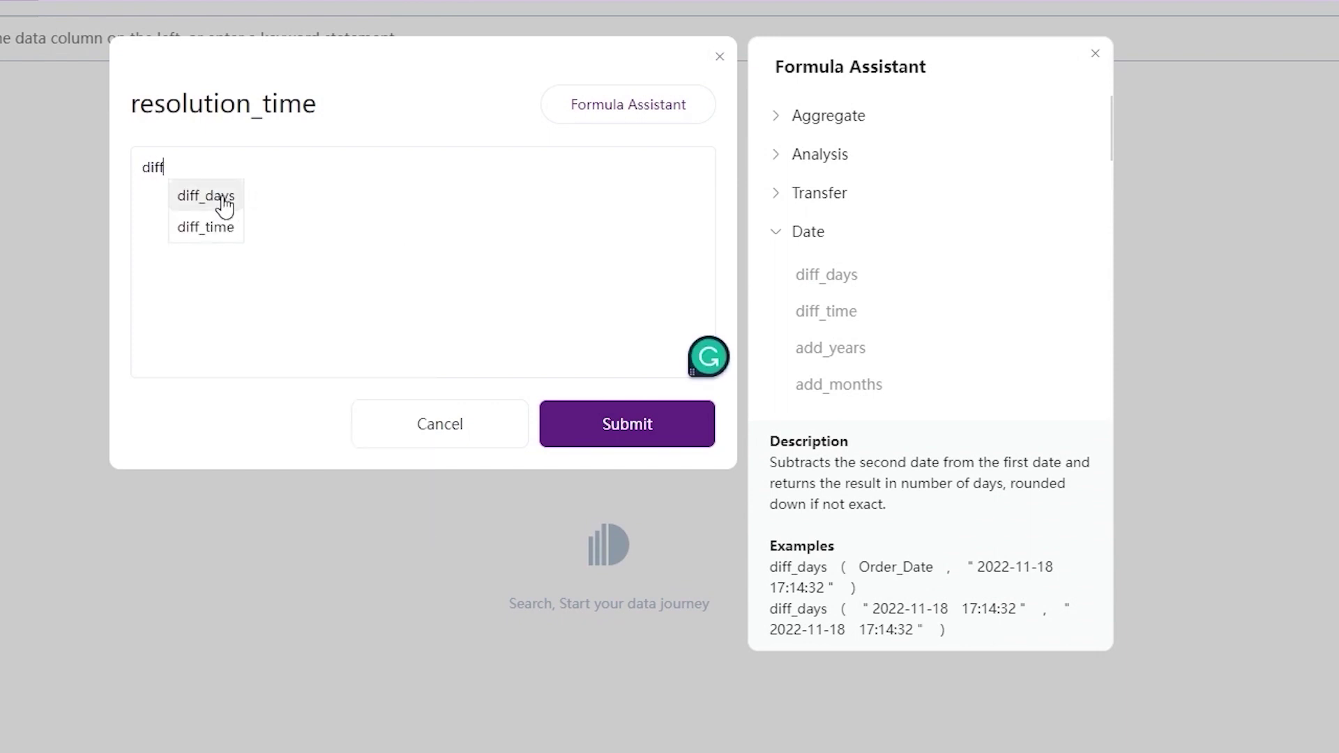
left_click(212, 198)
type("(")
left_click(332, 179)
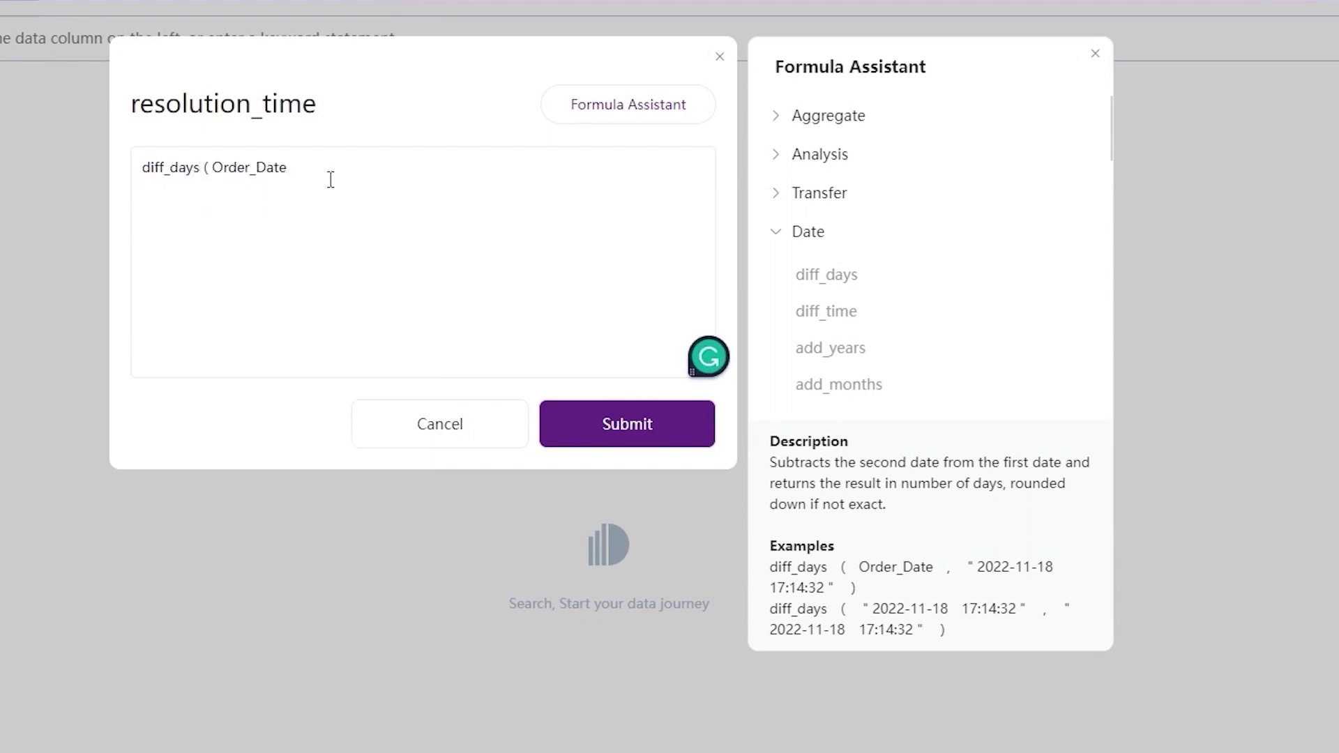
type(",")
left_click(362, 189)
type(")")
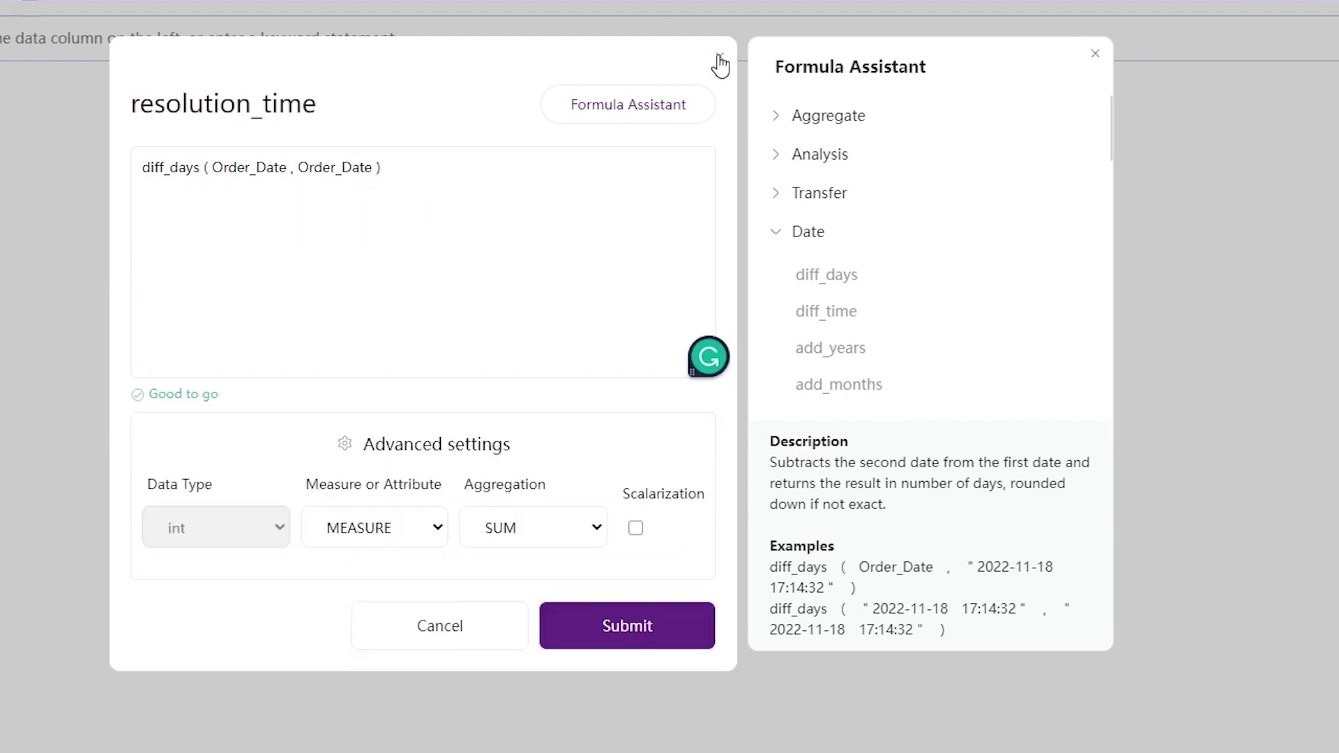
left_click(719, 56)
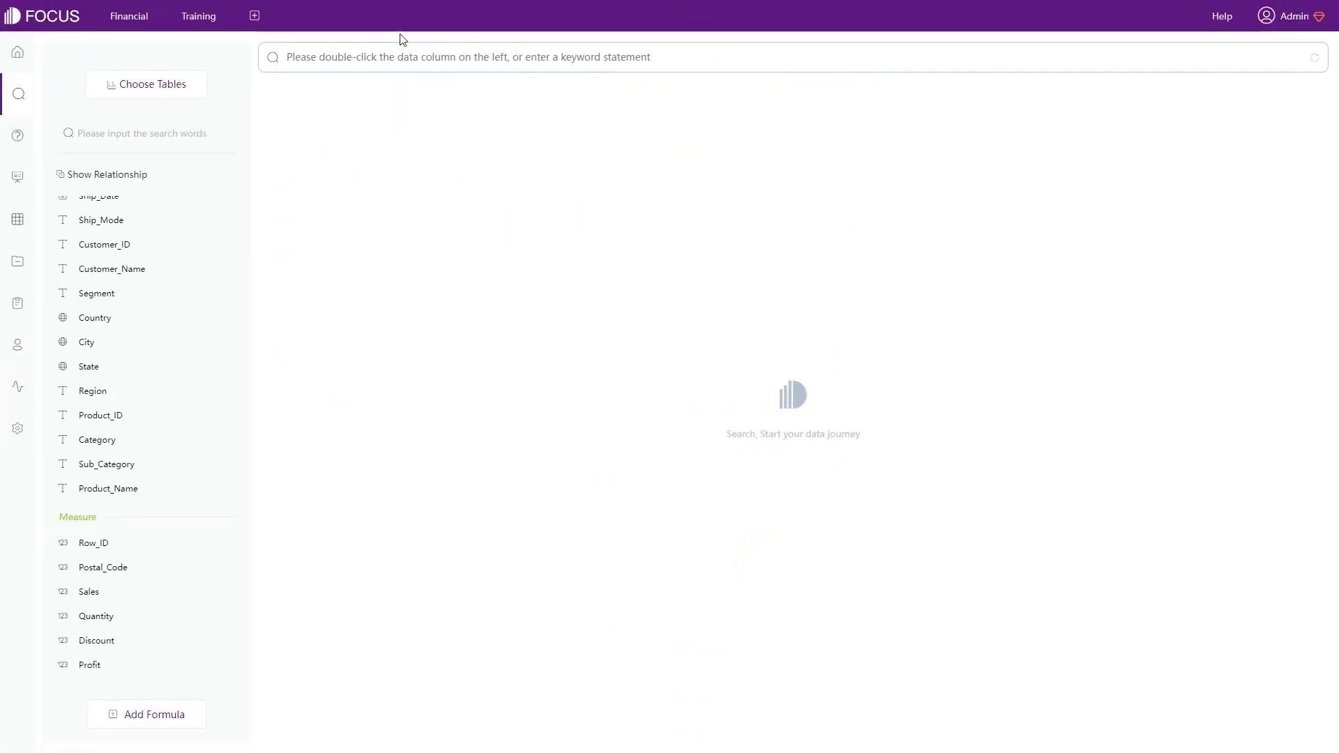
Search the Superstore_old table with the statement City monthly Order_Date.
scroll(111, 366, "up", 3)
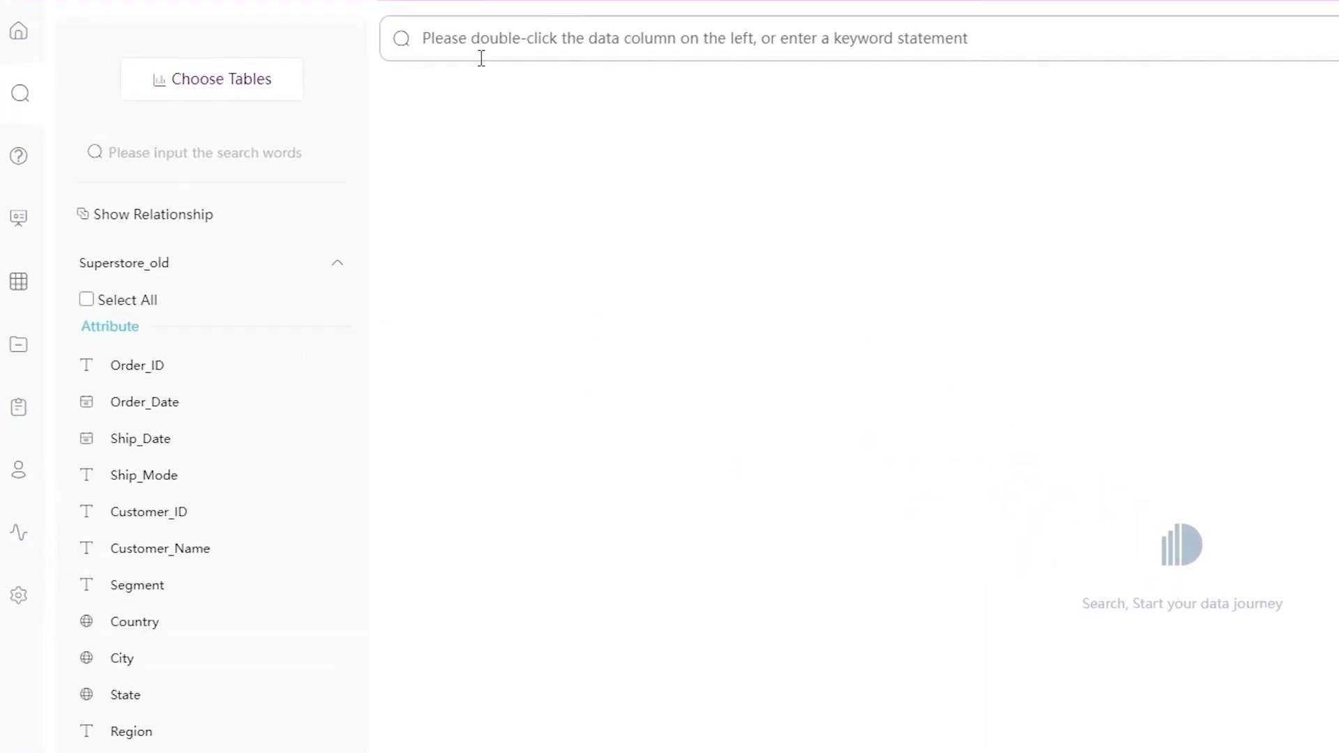
left_click(324, 63)
double_click(266, 657)
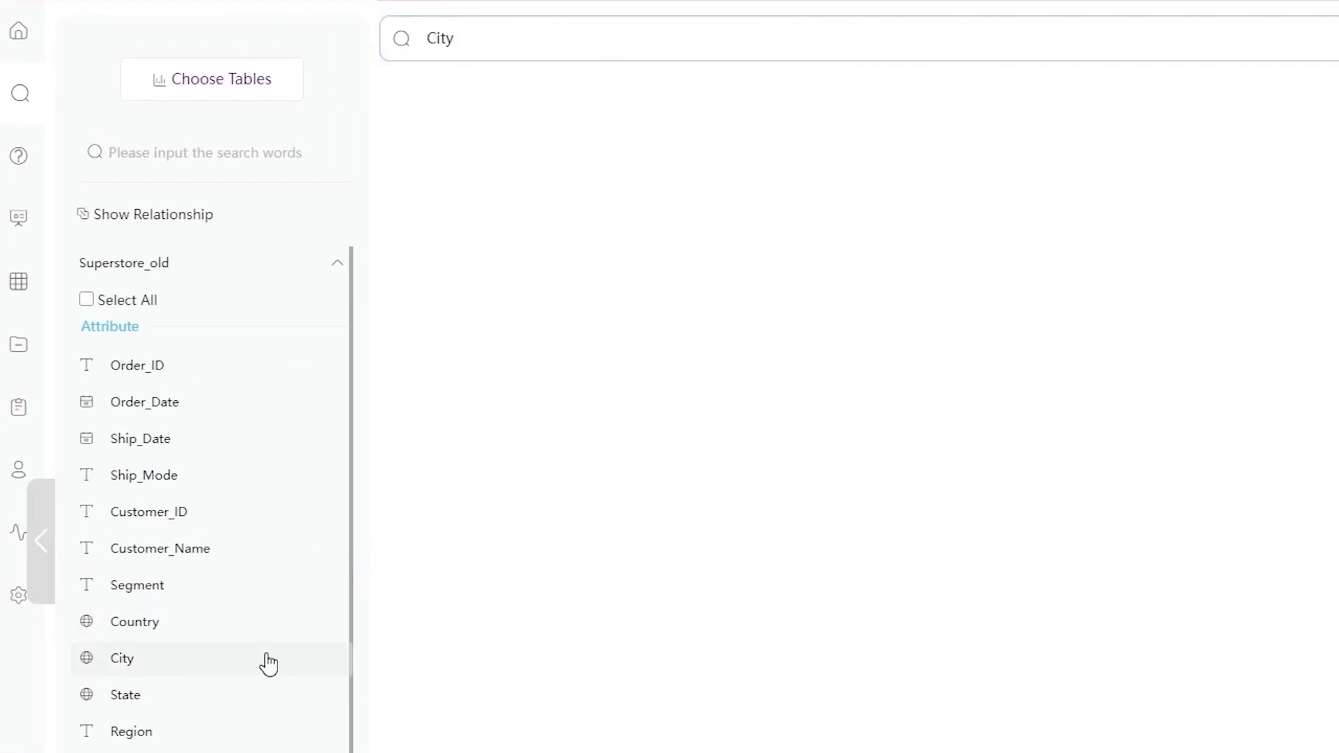
scroll(266, 663, "down", 3)
left_click(587, 39)
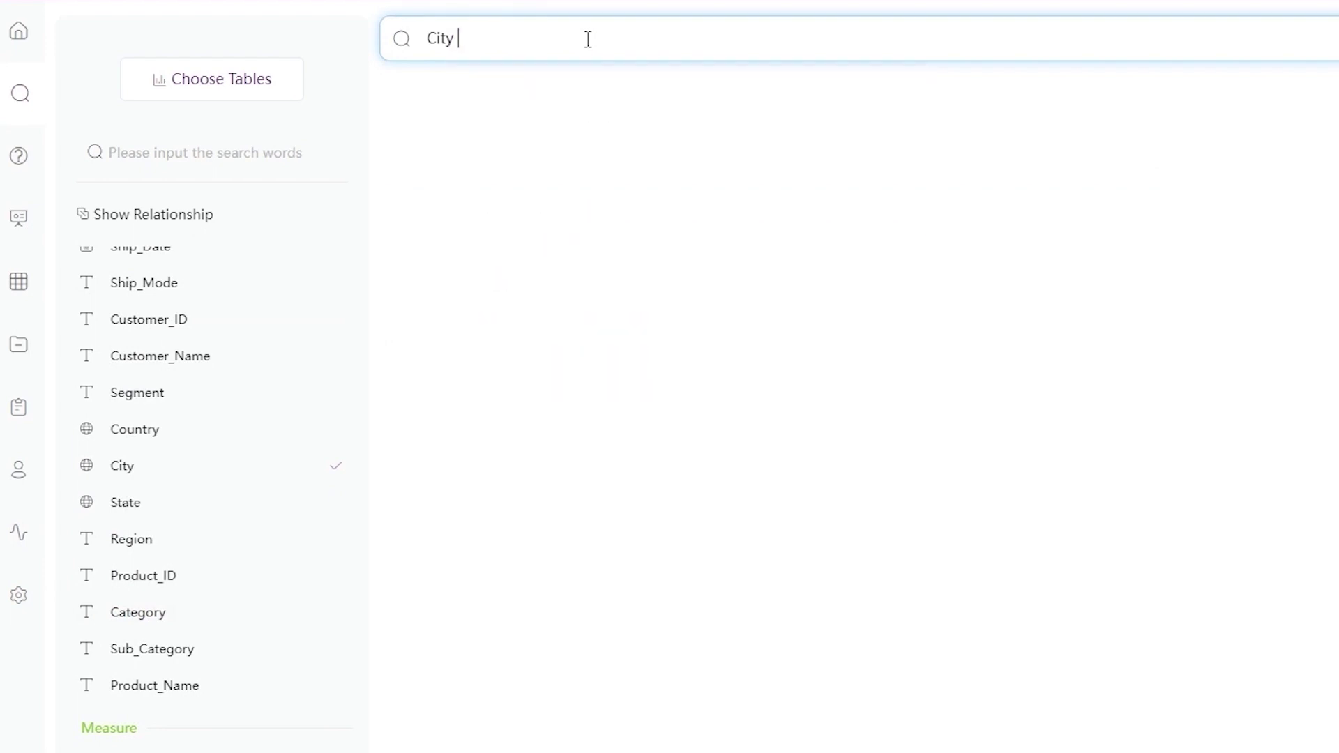
scroll(223, 485, "up", 3)
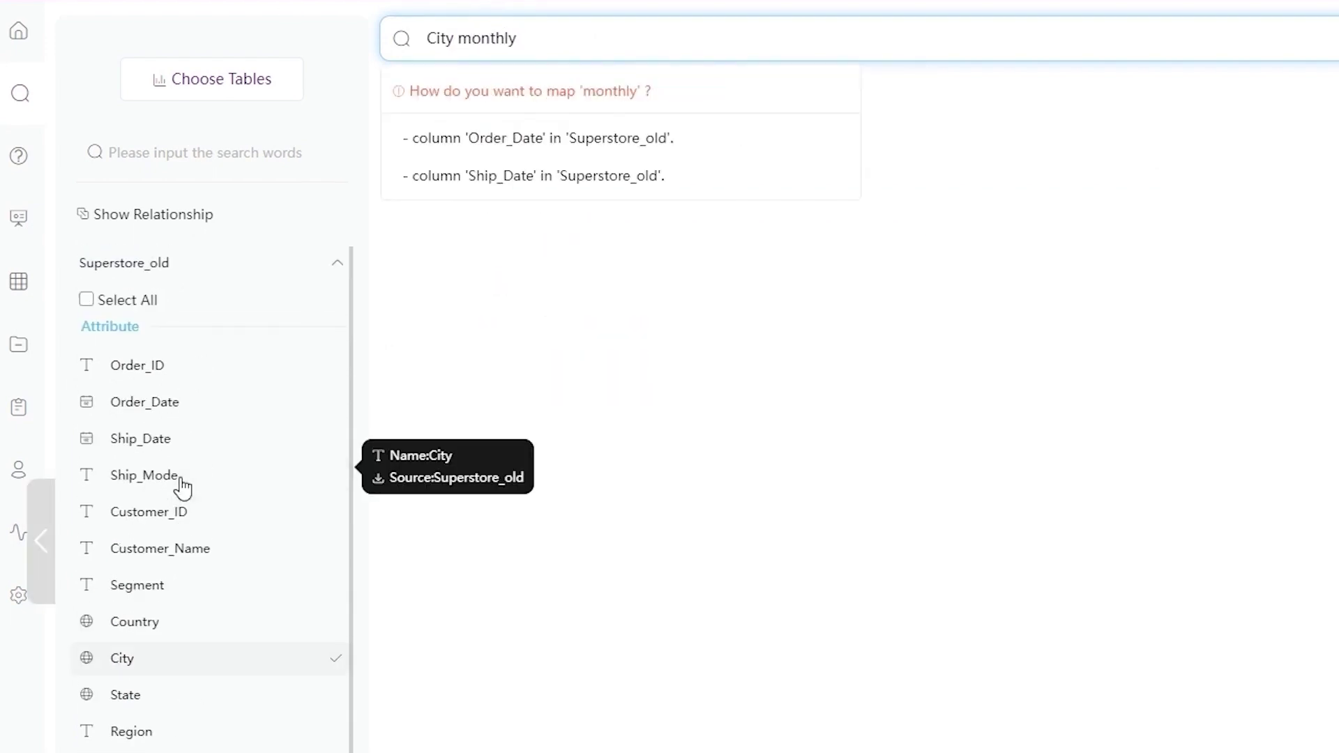
double_click(207, 402)
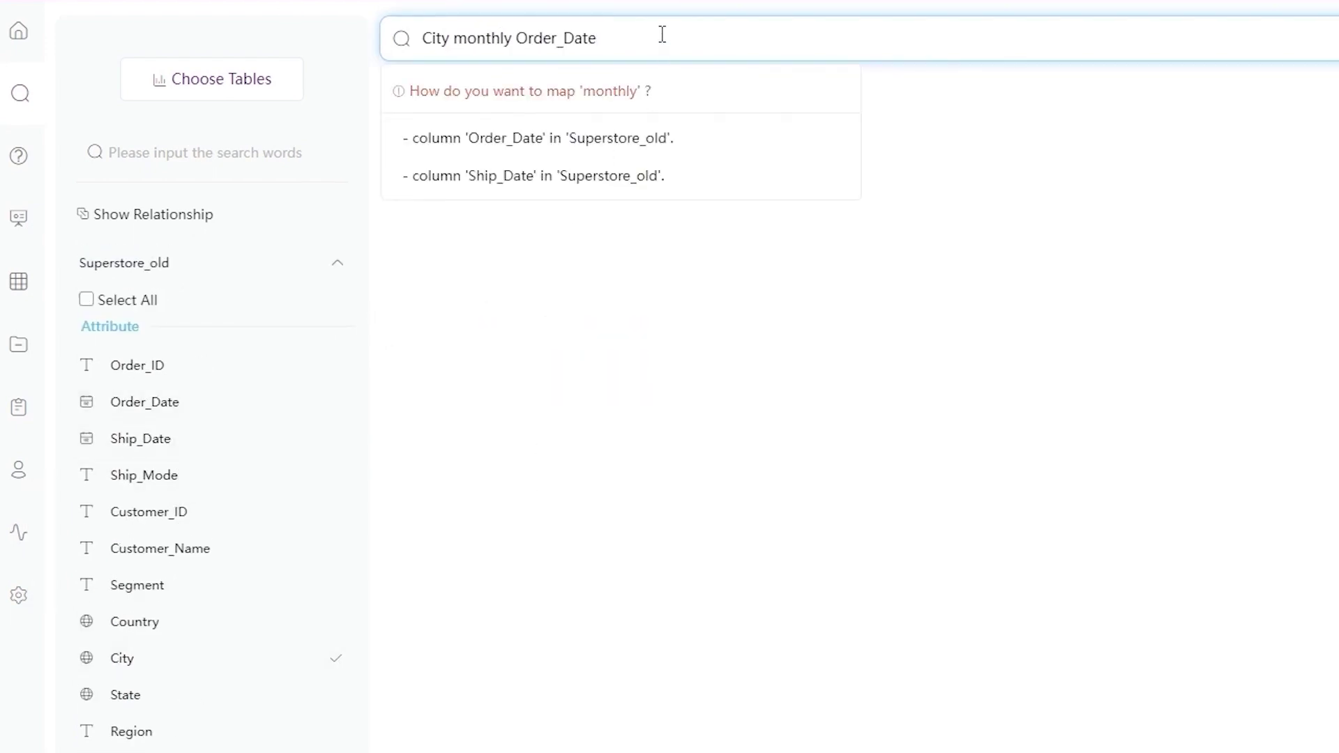
left_click(588, 138)
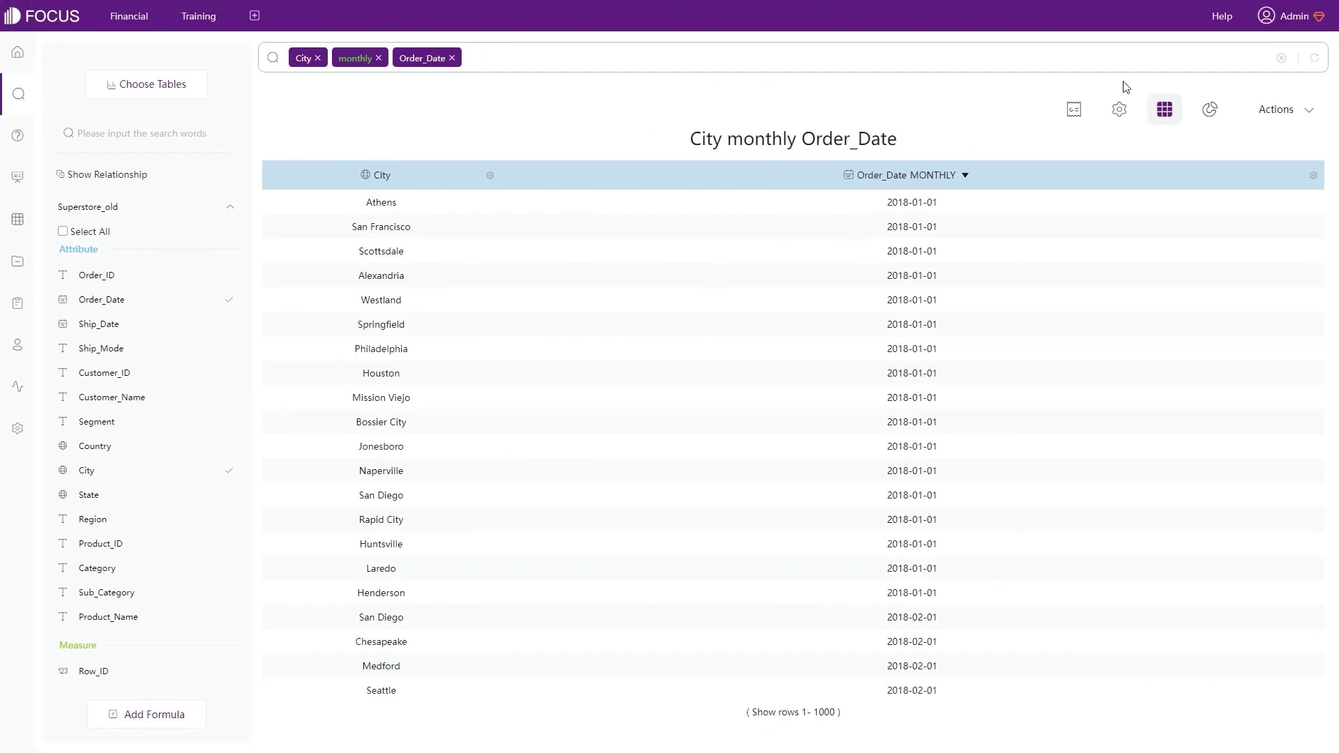
Clear the search and replace Superstore_old with the User_Info table from the User Portrait group as the data source.
left_click(1280, 58)
left_click(757, 163)
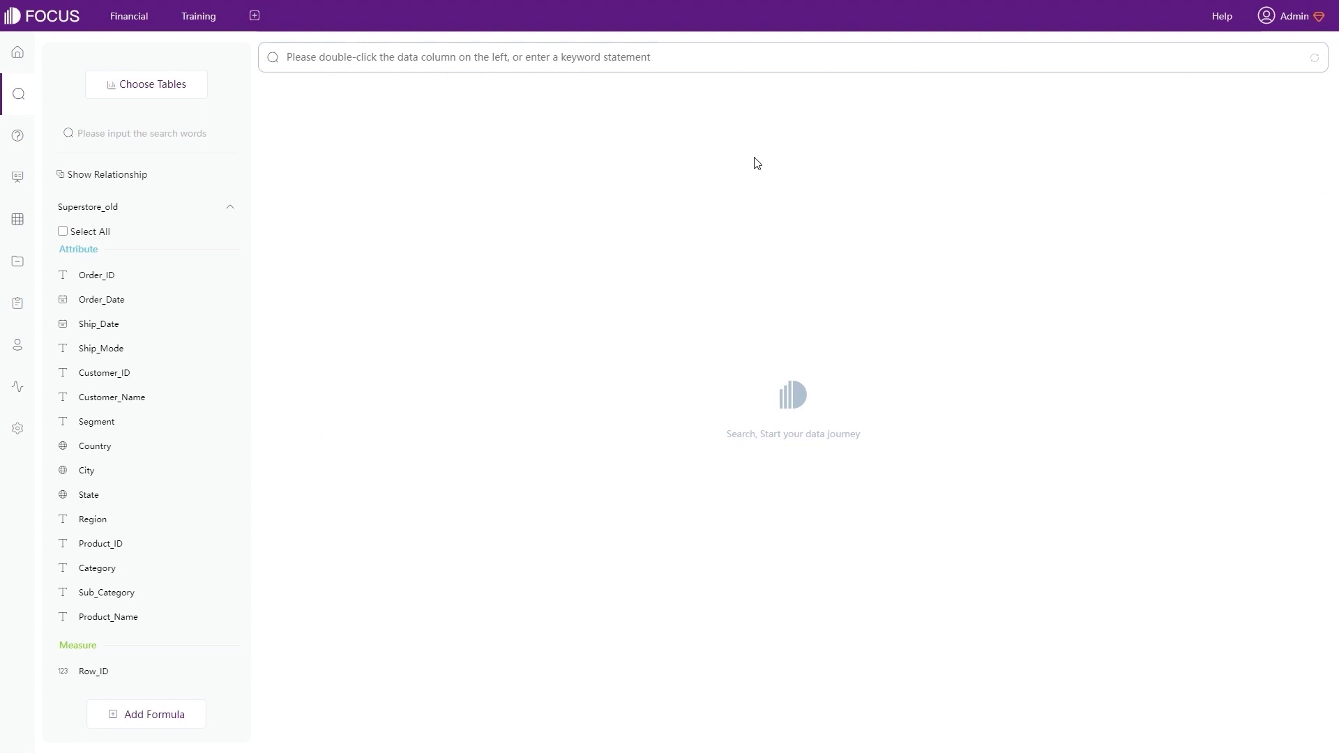
left_click(152, 83)
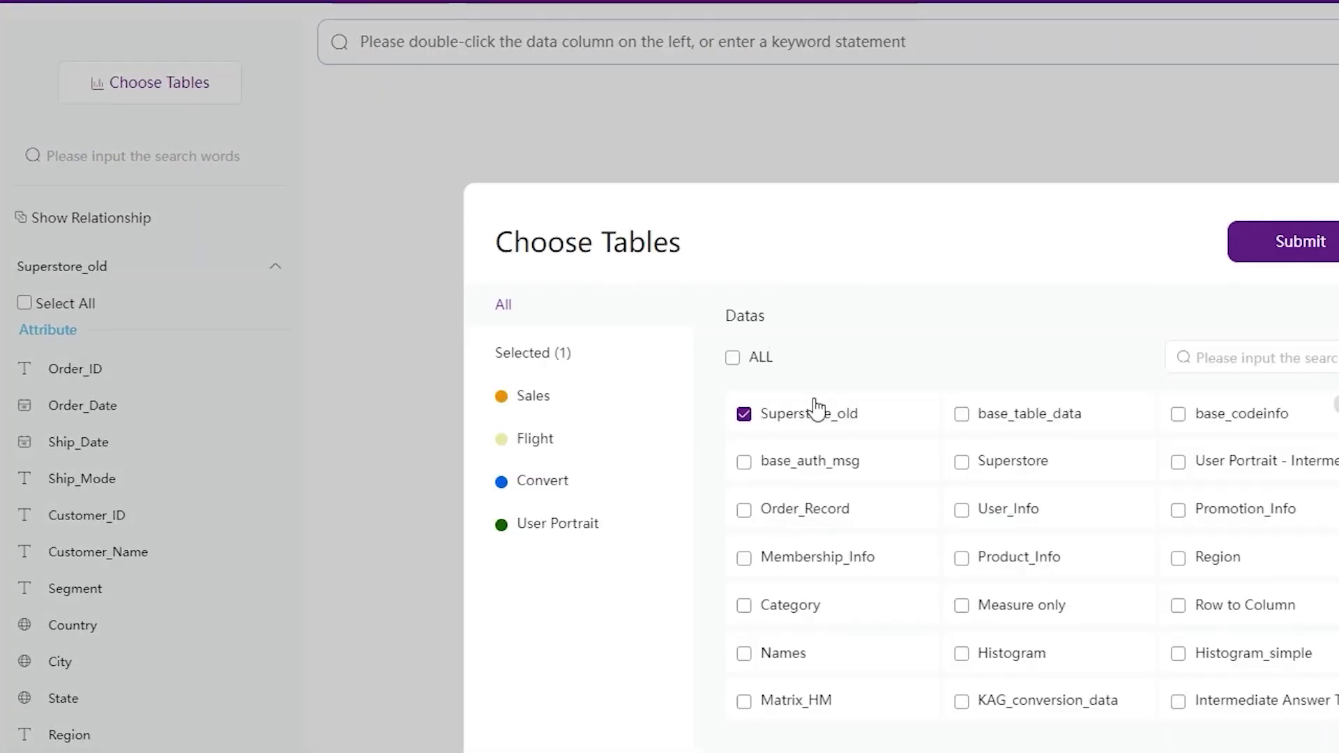
left_click(817, 412)
left_click(564, 525)
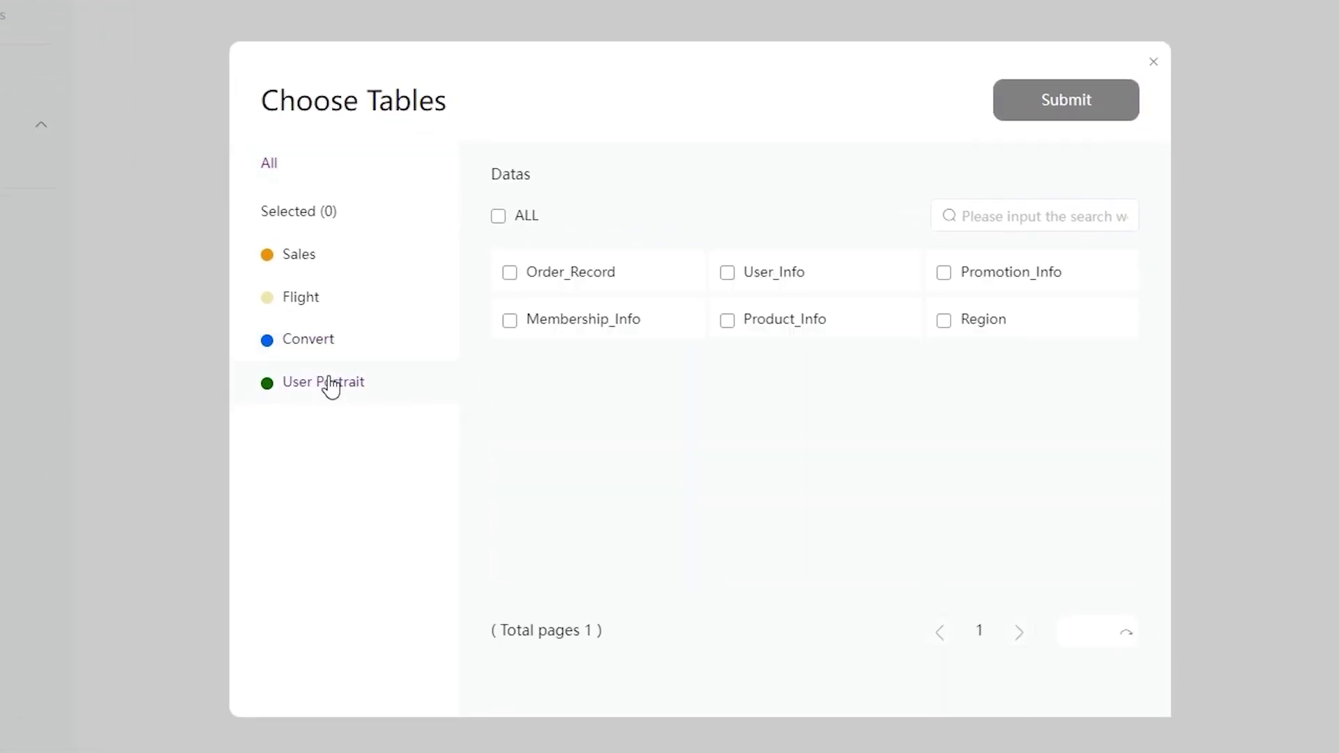
left_click(774, 272)
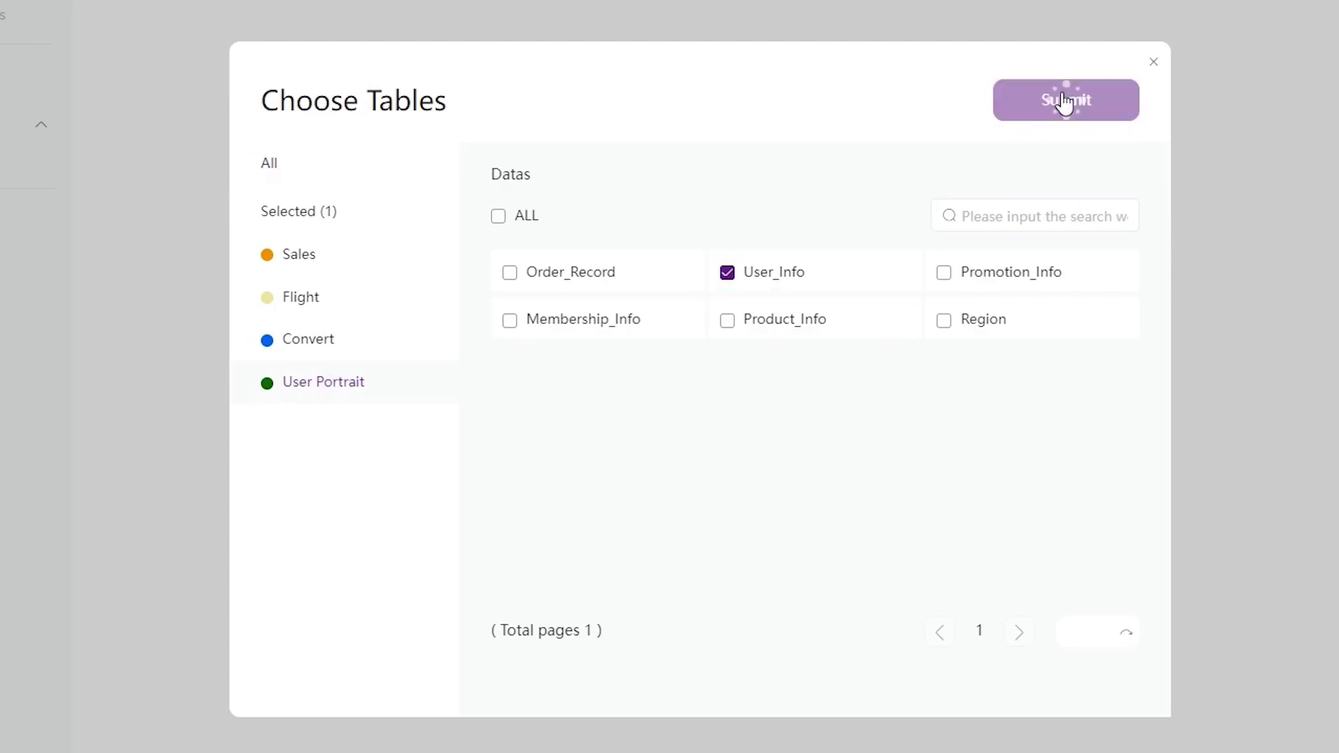
left_click(1061, 98)
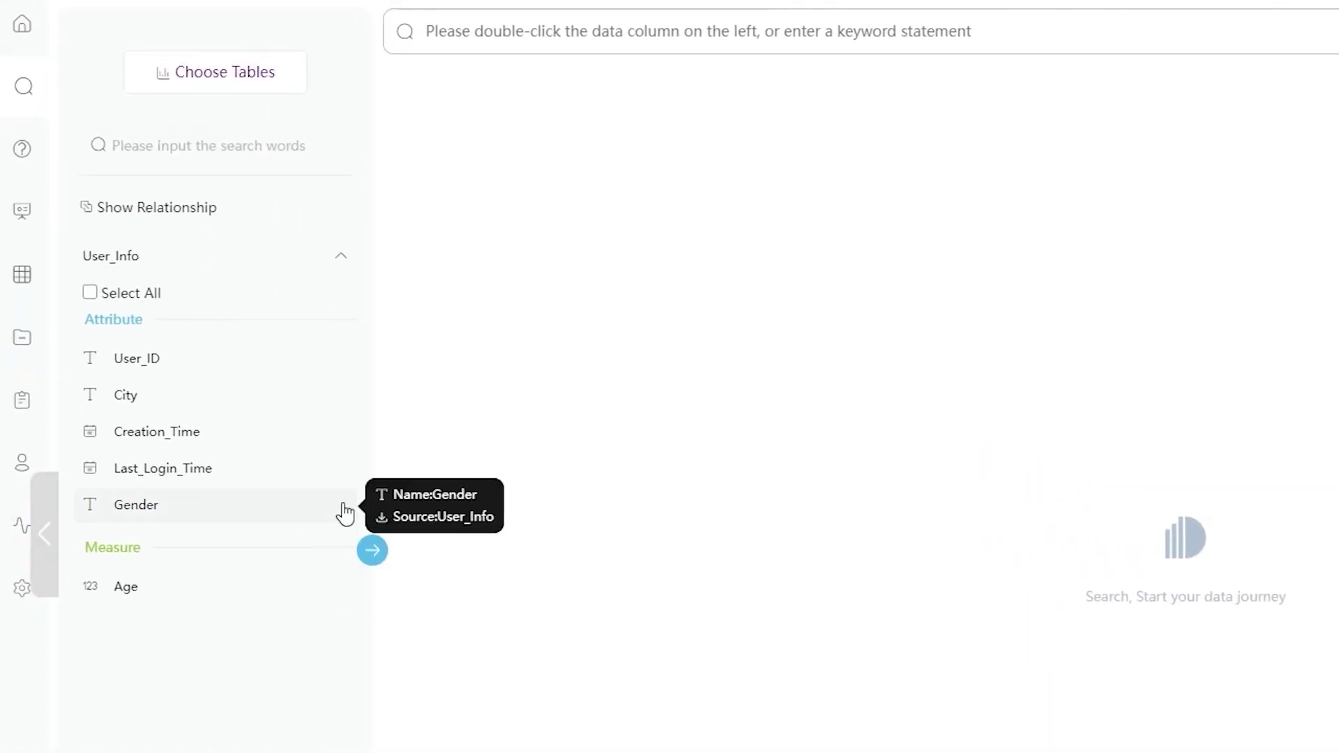
Search the User_Info table with the statement Gender unique_count(User_ID) to chart the number of distinct users per gender.
double_click(210, 450)
left_click(740, 38)
type("unique_count(")
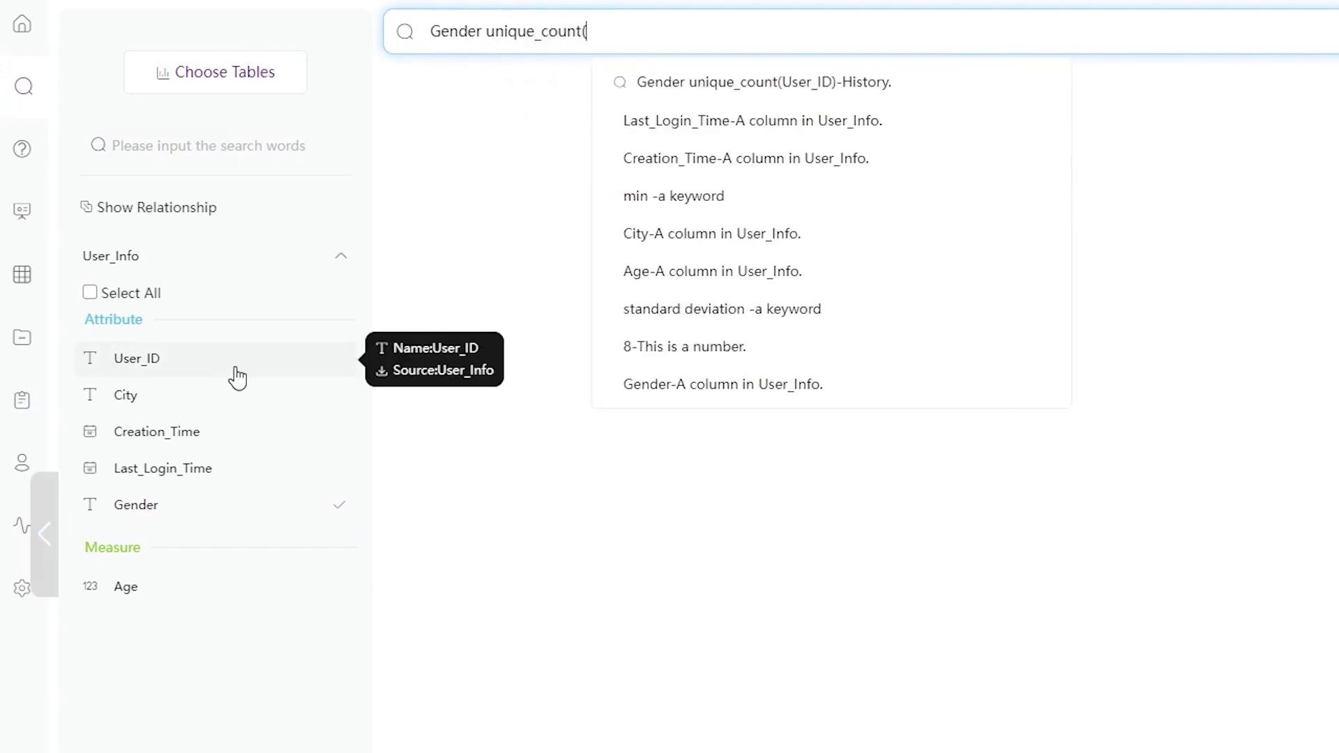
double_click(278, 377)
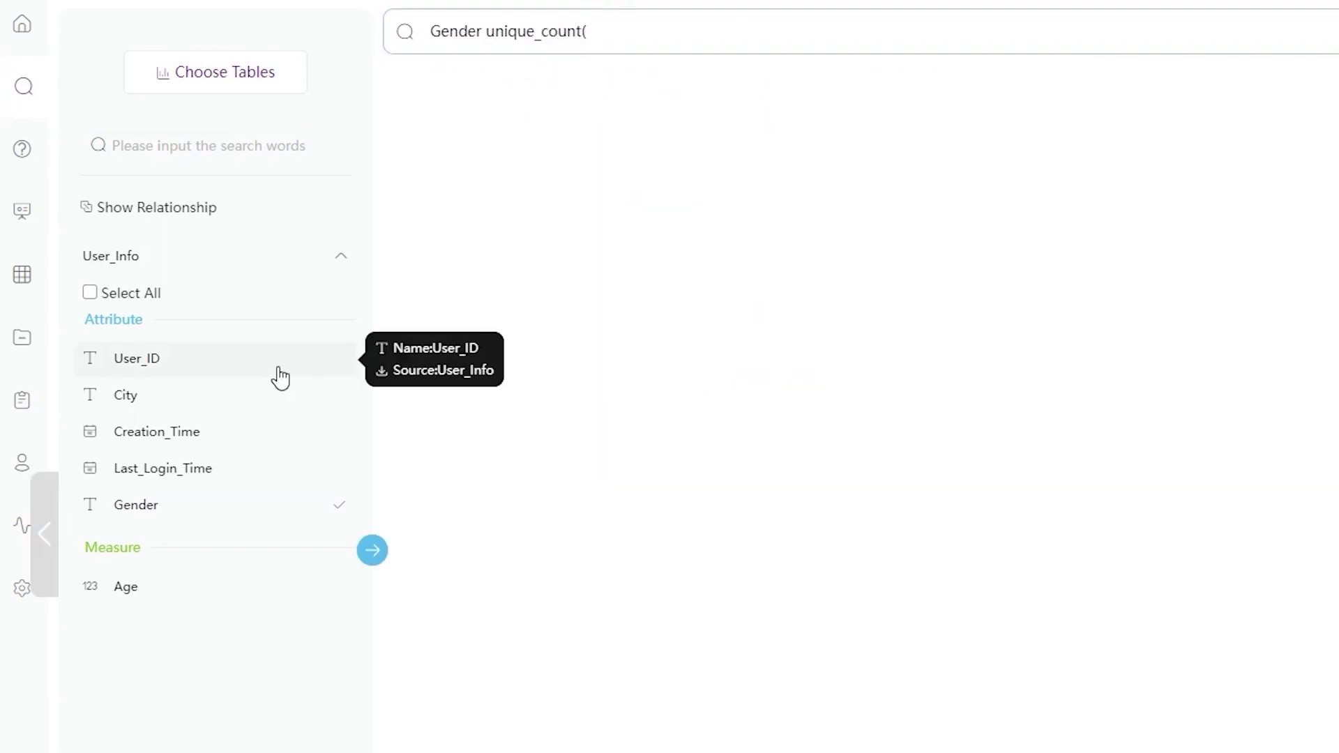
type(")")
key("Return")
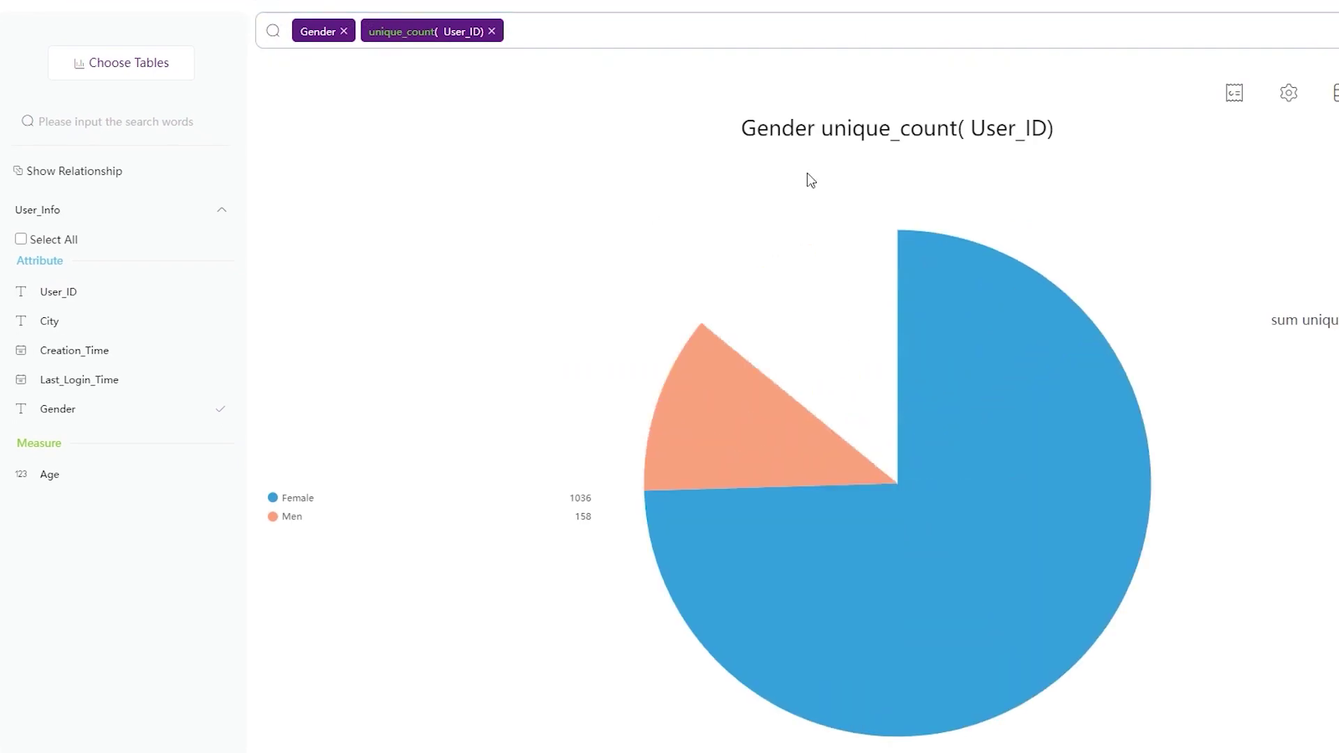
Change the gender pie chart to a ring chart and apply the color theme that starts with blue, green and orange.
left_click(1191, 93)
left_click(1171, 303)
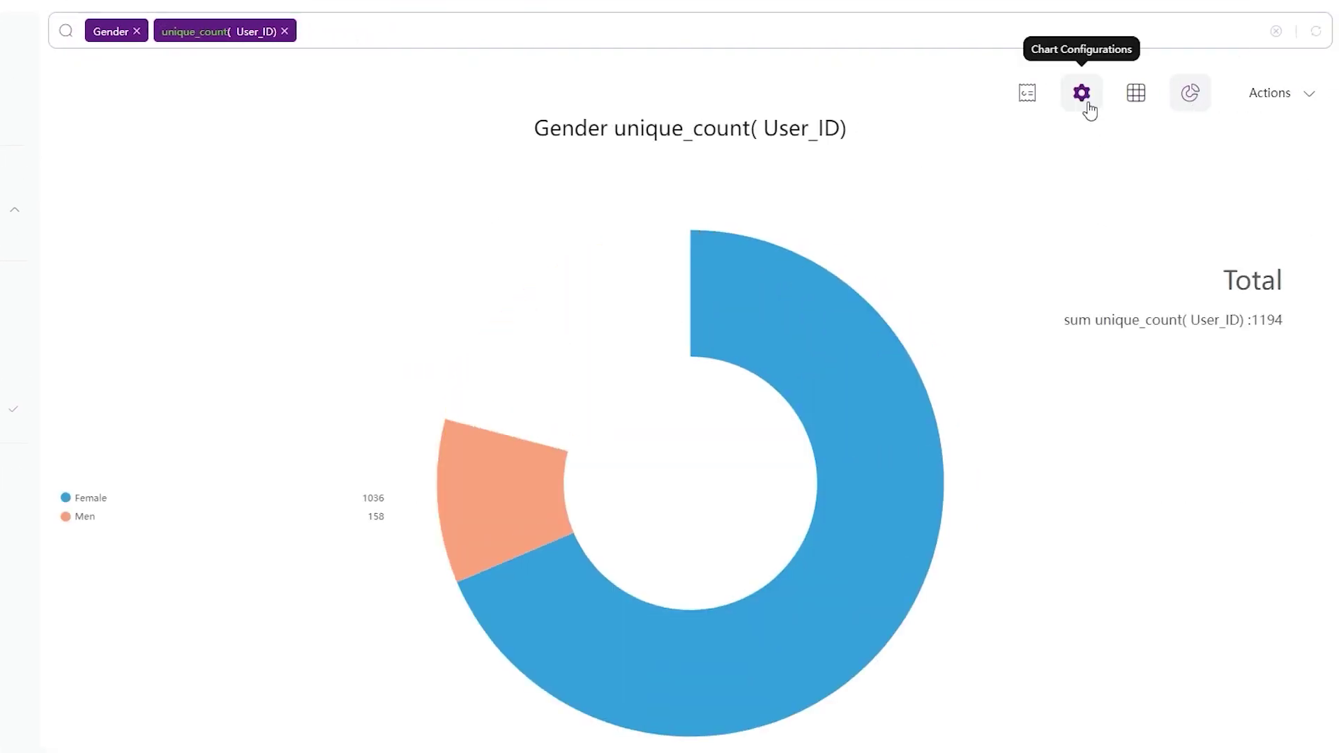
left_click(1081, 93)
left_click(108, 80)
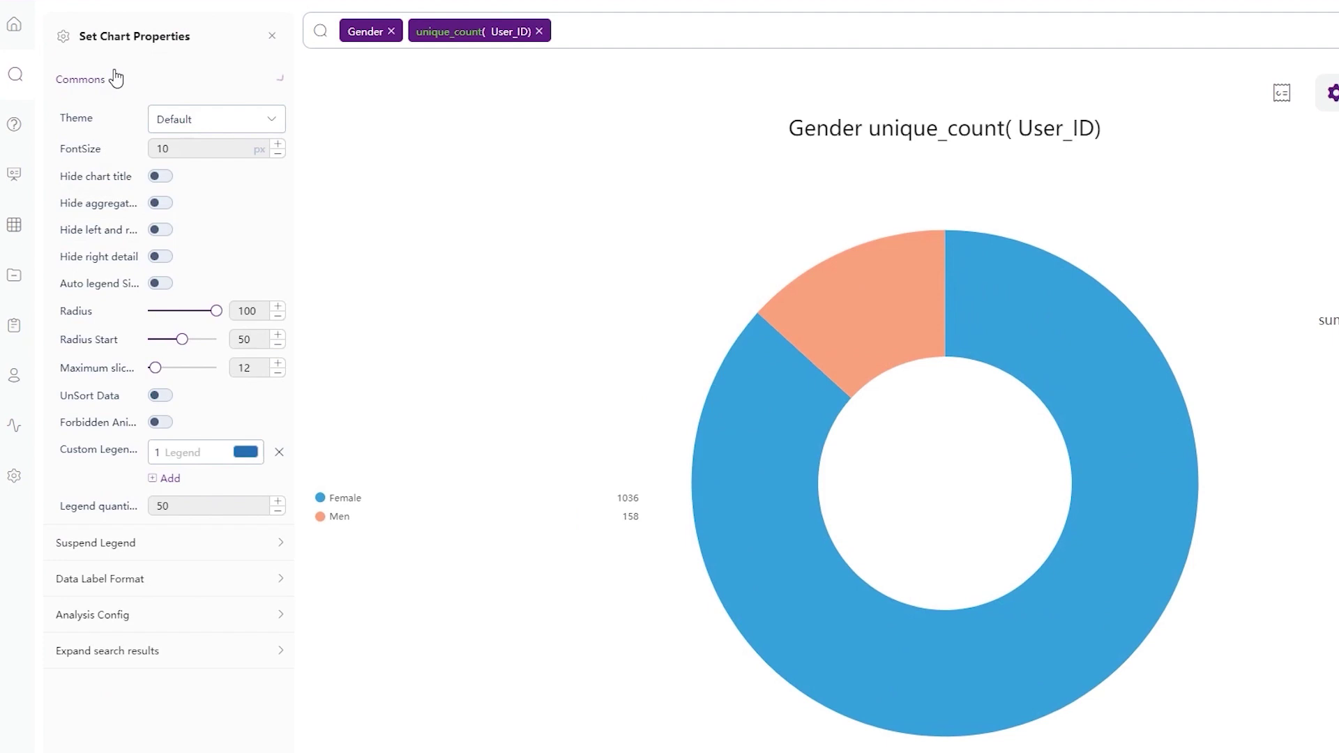
left_click(199, 118)
left_click(209, 373)
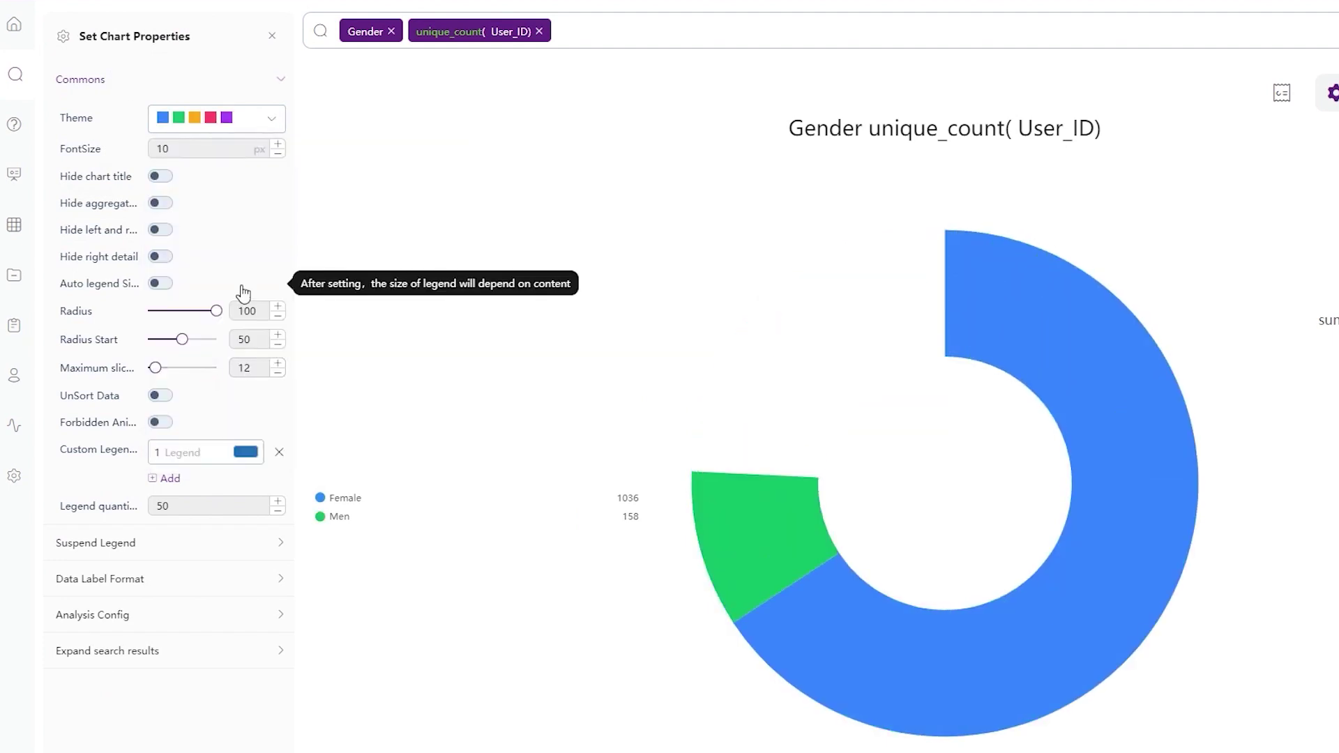
Hide the ring chart's right detail and show its data labels.
left_click(160, 258)
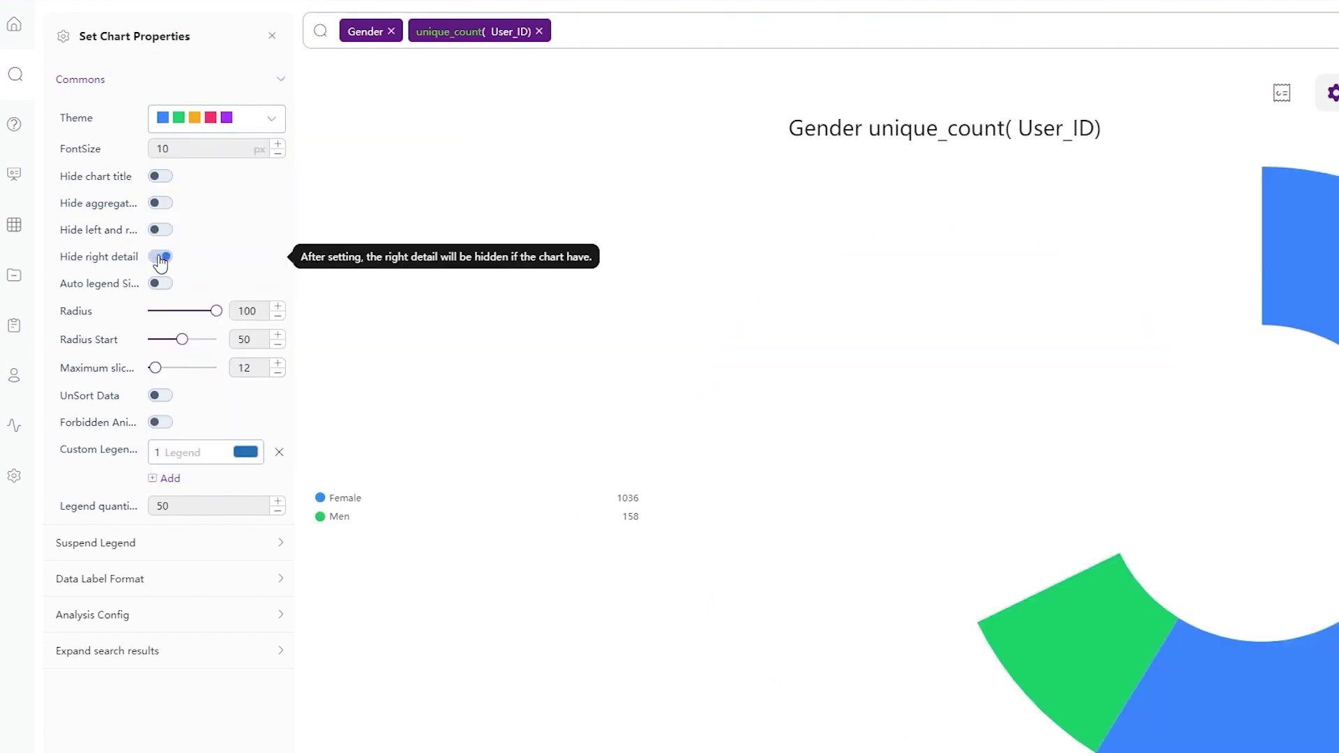
left_click(132, 579)
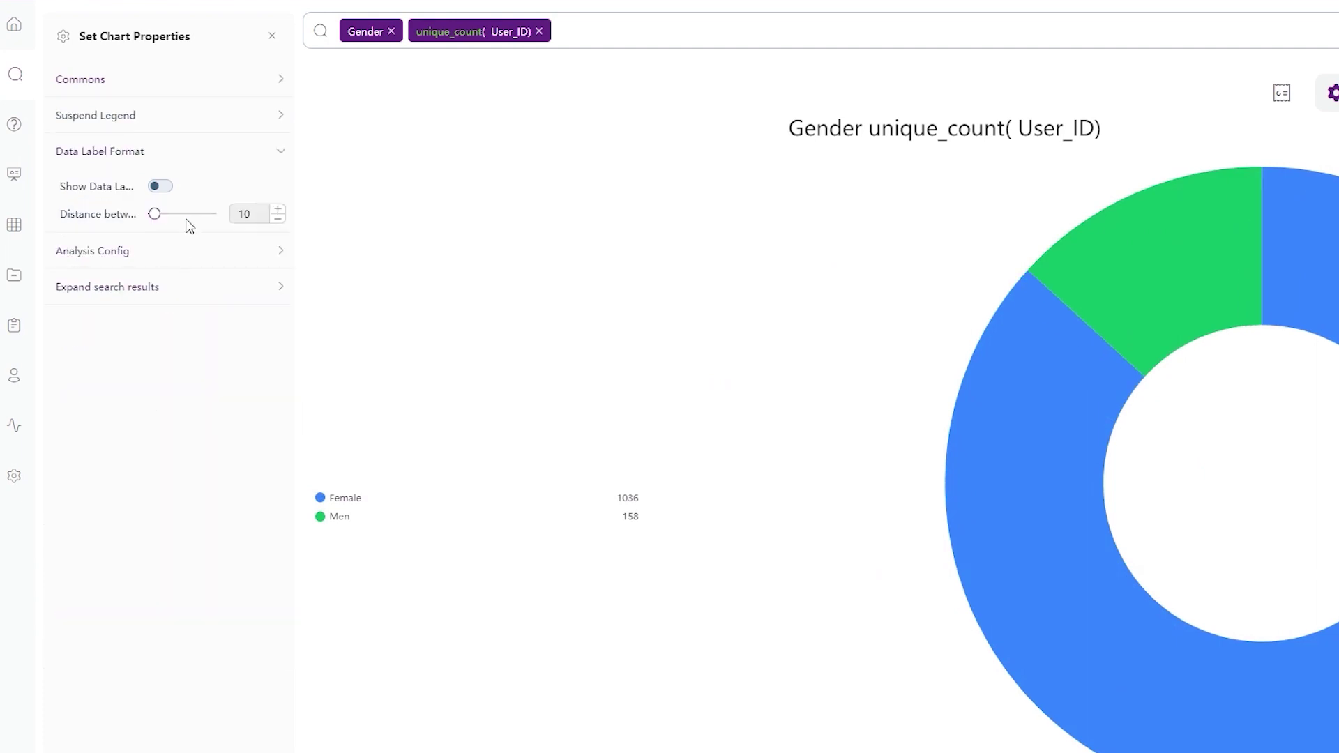
left_click(160, 185)
left_click(122, 81)
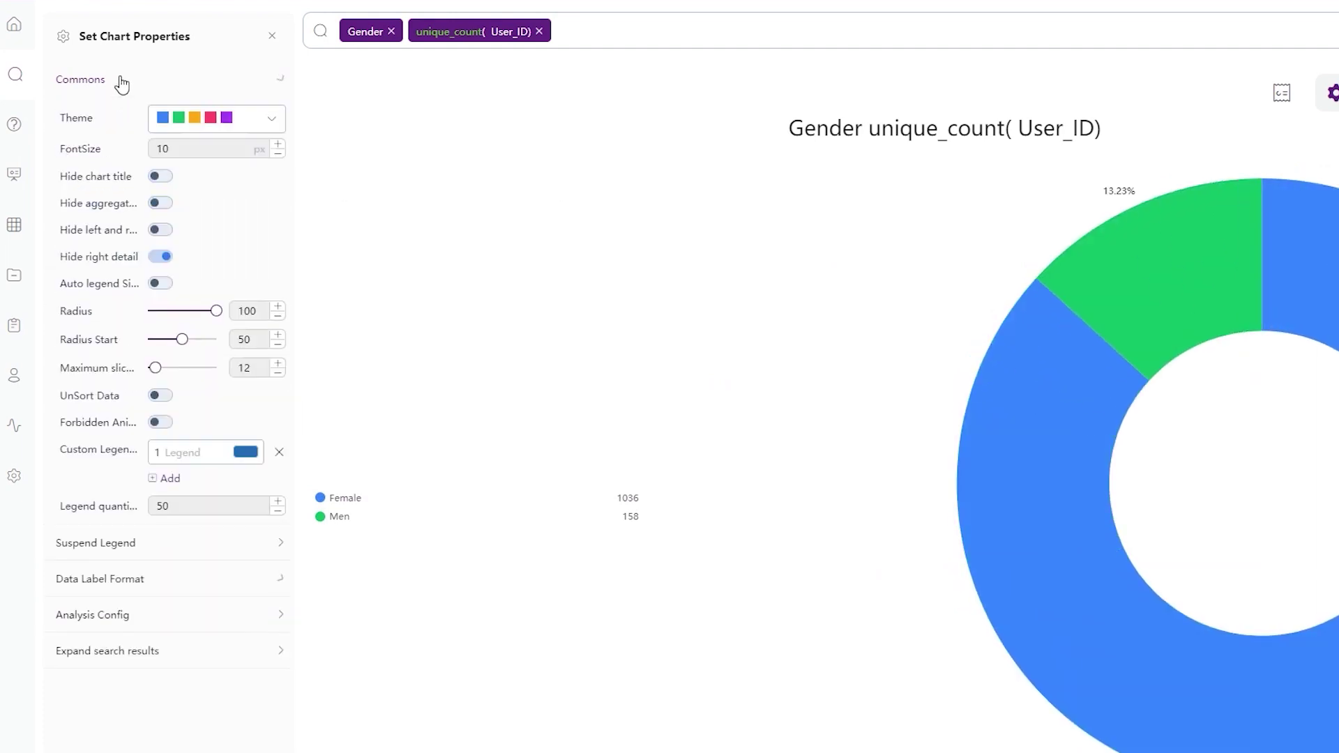
left_click(160, 177)
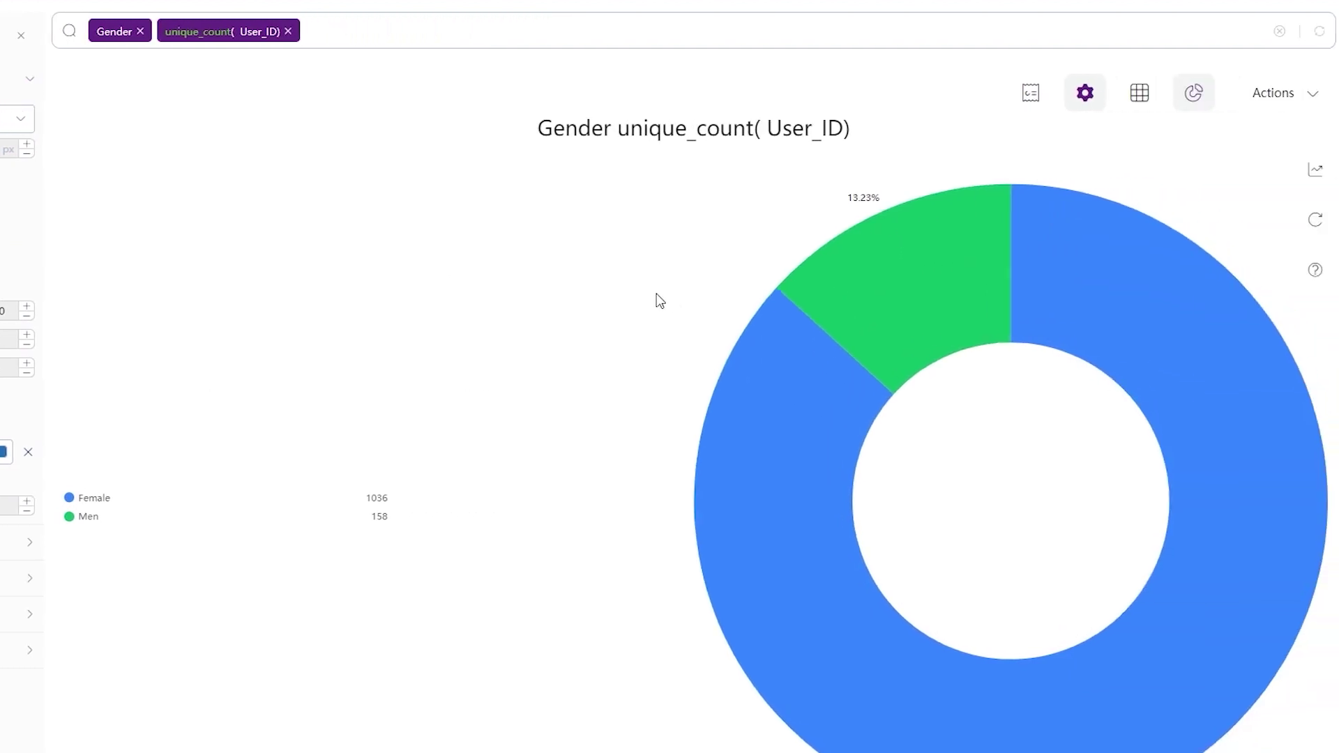
Save the chart as an answer named Gender Distribution in the User Portrait project, staying on the search page.
left_click(1293, 94)
left_click(1189, 157)
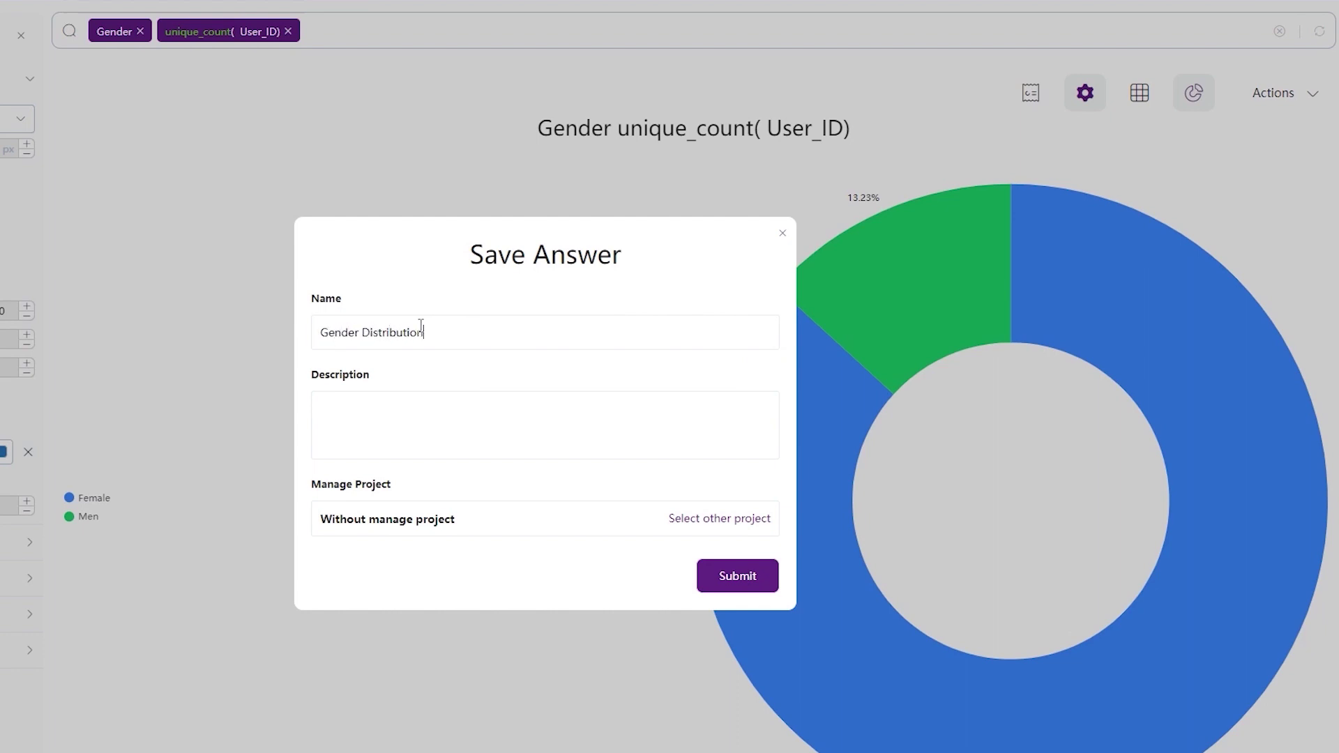
left_click(730, 519)
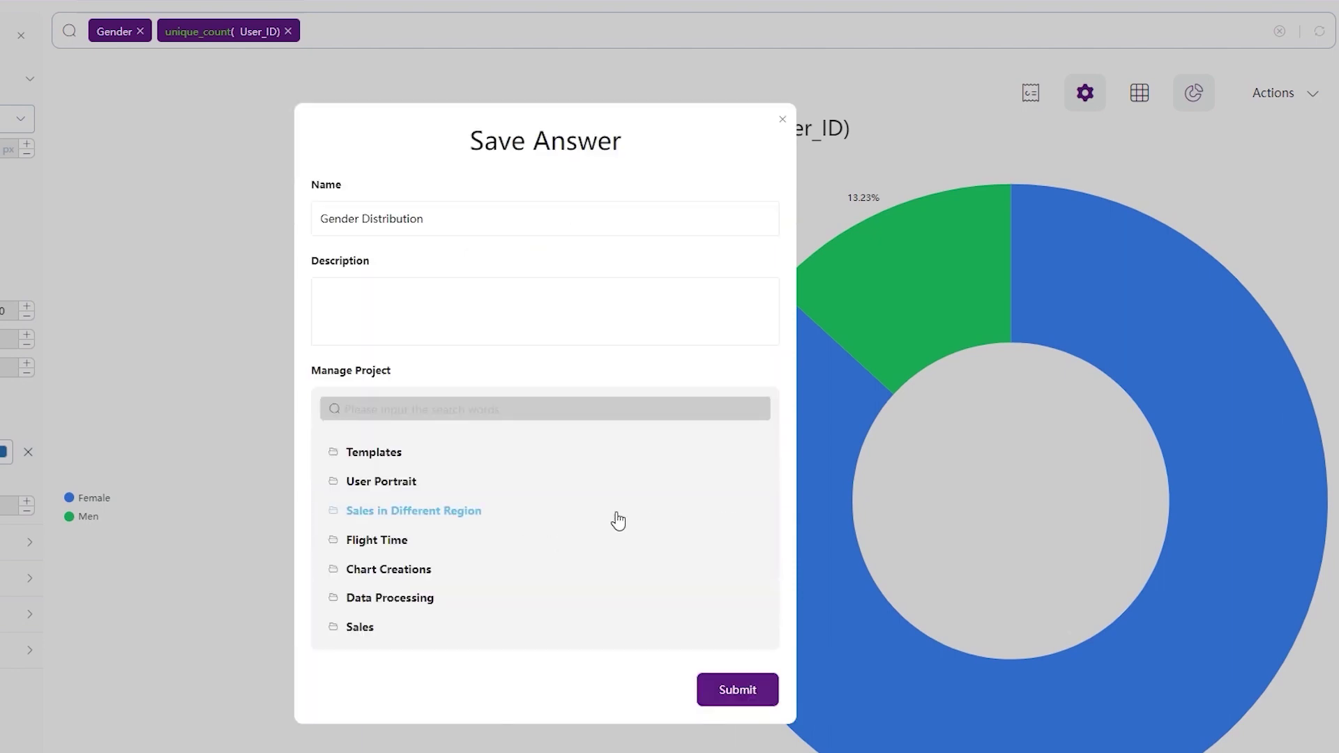
left_click(413, 481)
left_click(741, 691)
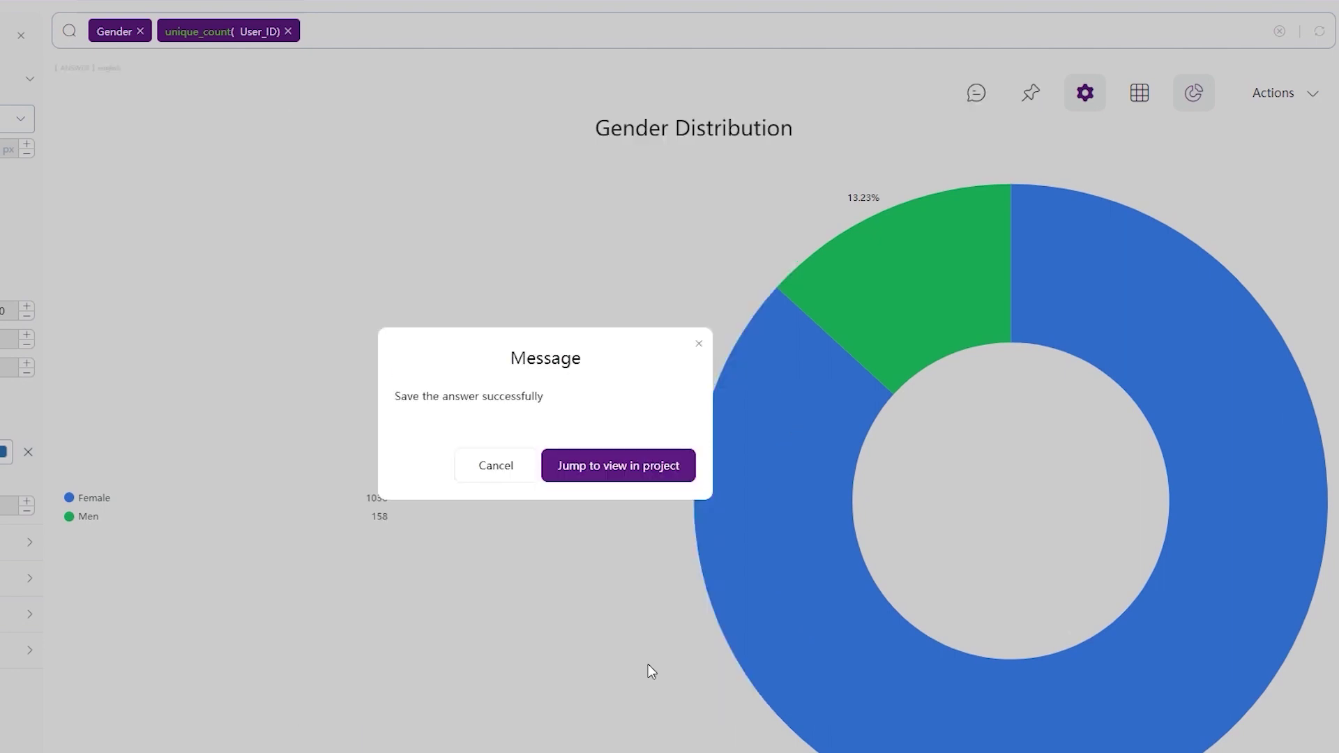
left_click(512, 467)
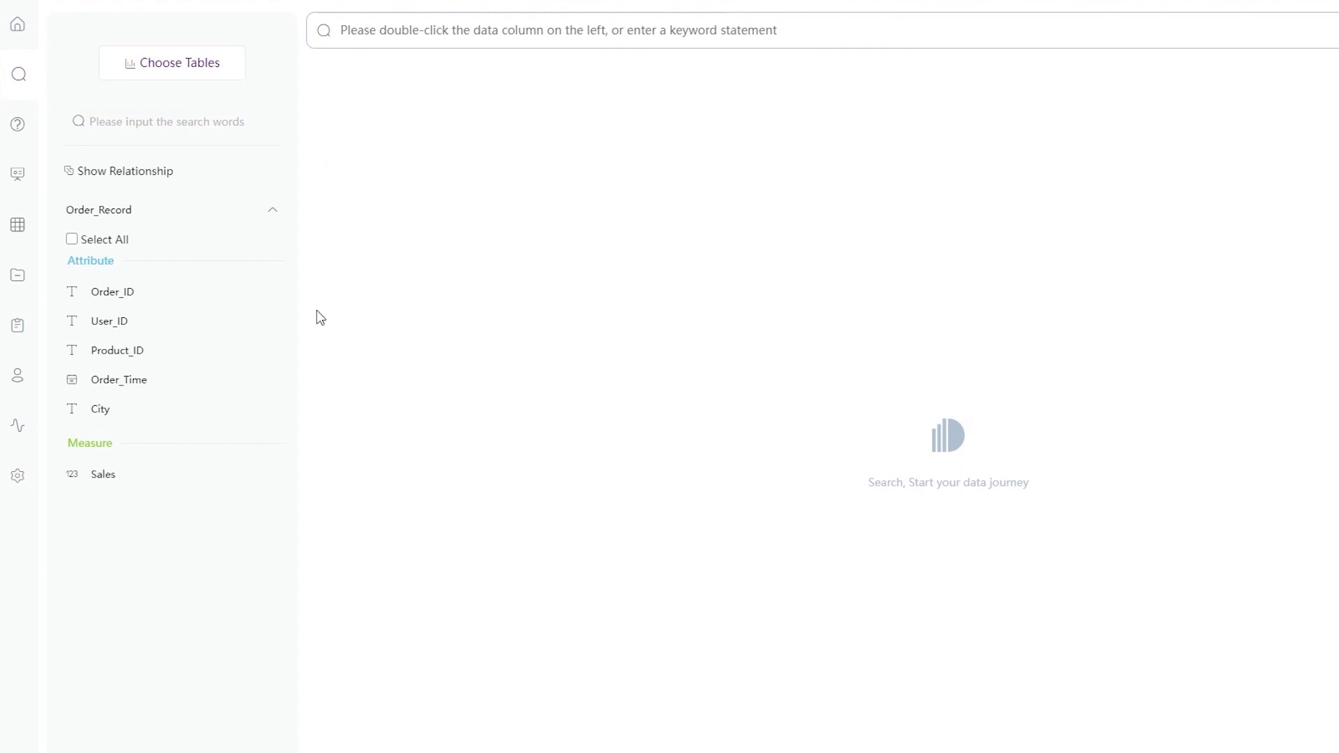
Add Order_Time from the Order_Record table to the search and group it hourly.
double_click(200, 385)
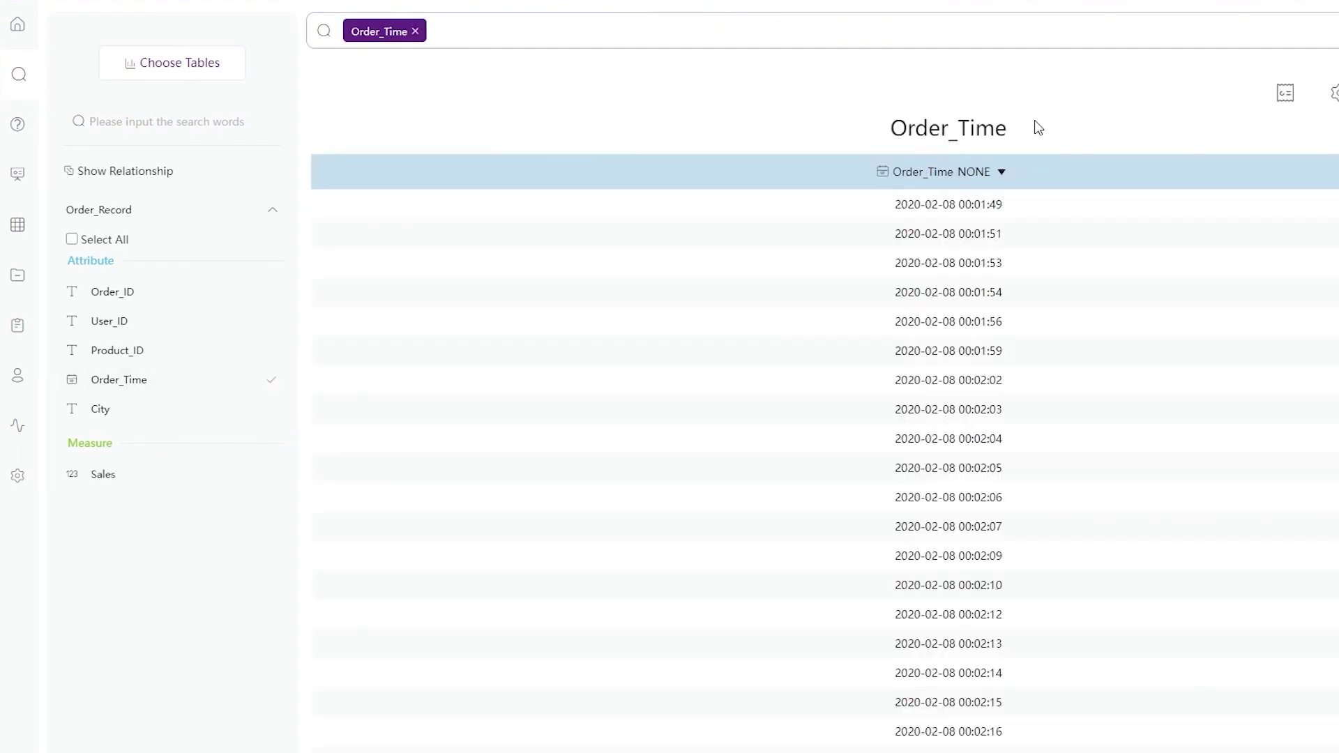
left_click(1001, 174)
left_click(956, 233)
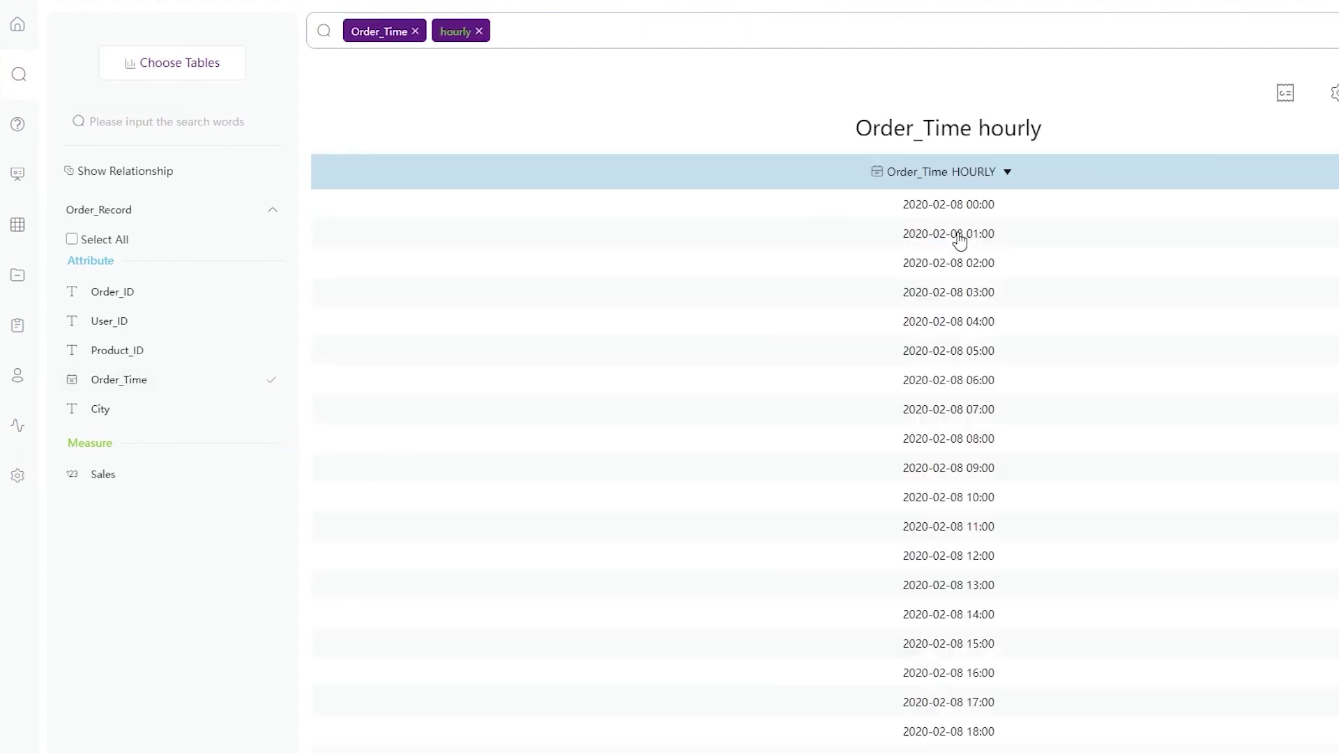
Extend the hourly Order_Time search with unique_count(Order_ID) to chart the number of distinct orders per hour.
type("u")
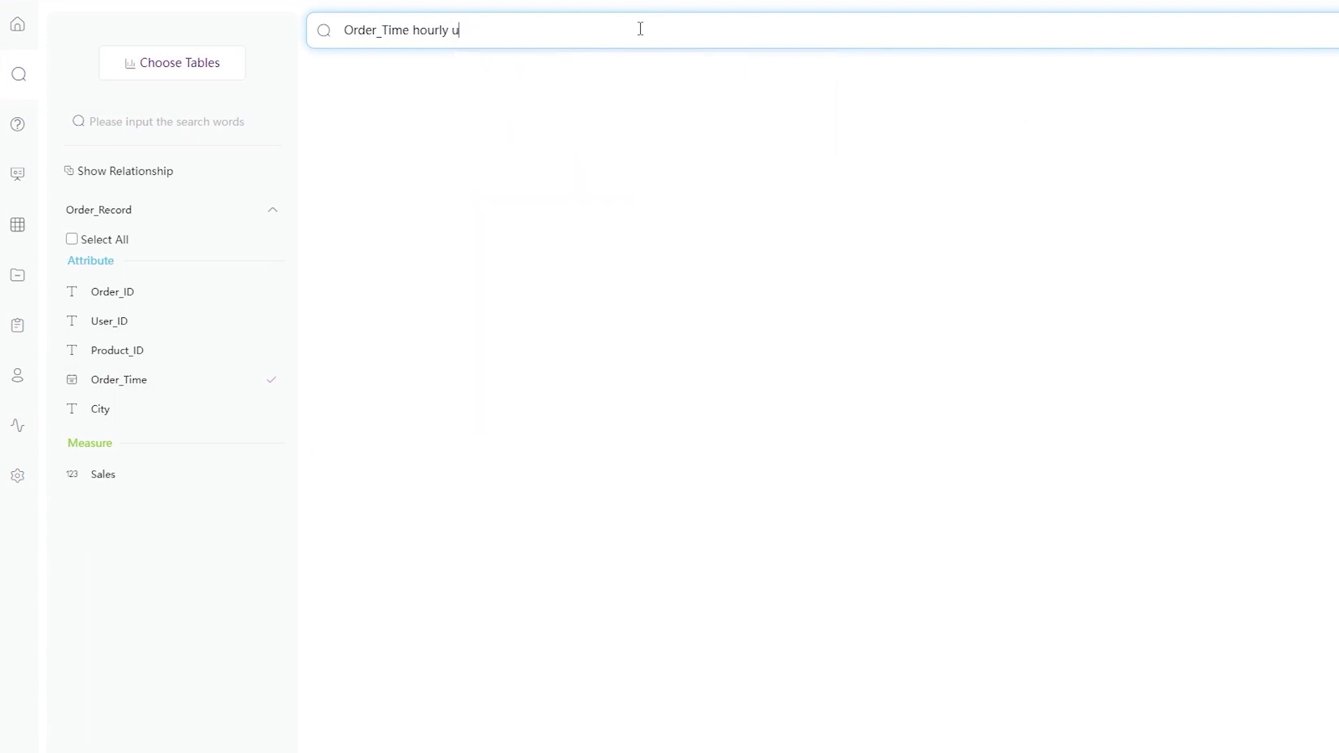
type("nique_count(")
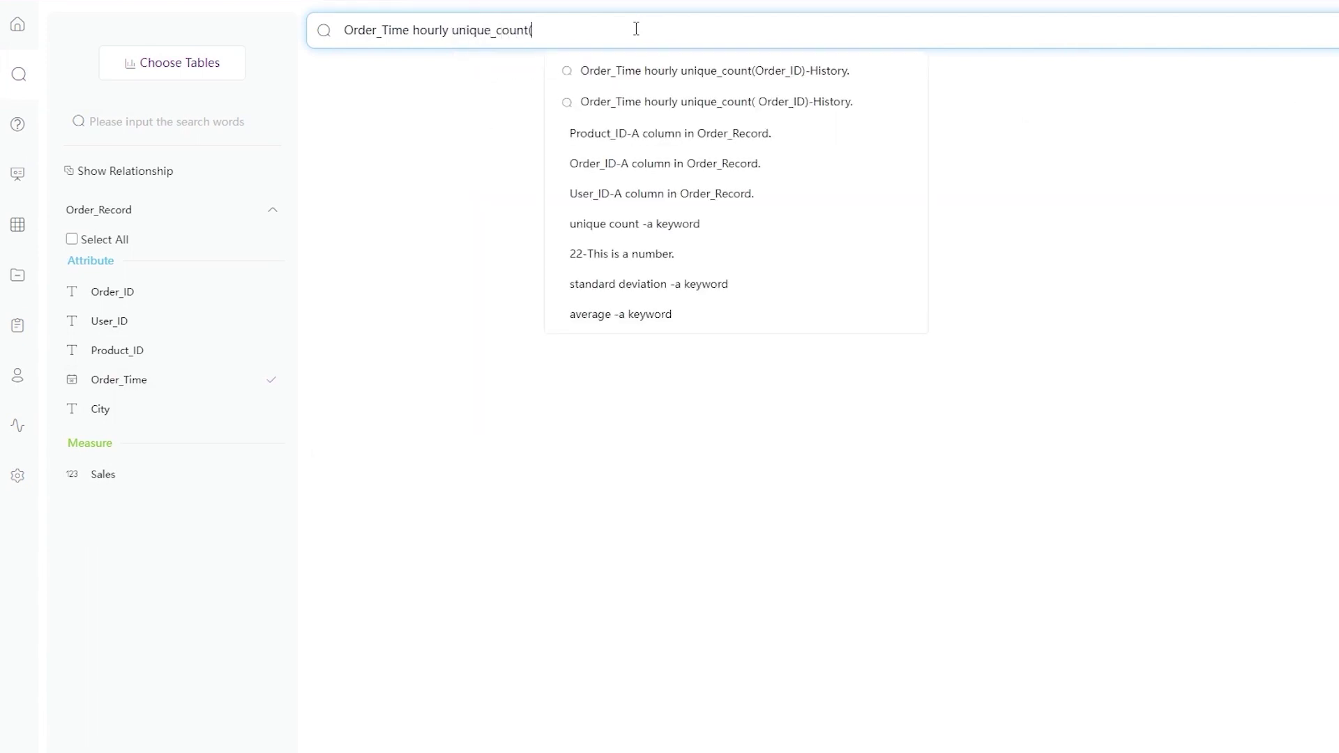
type("O")
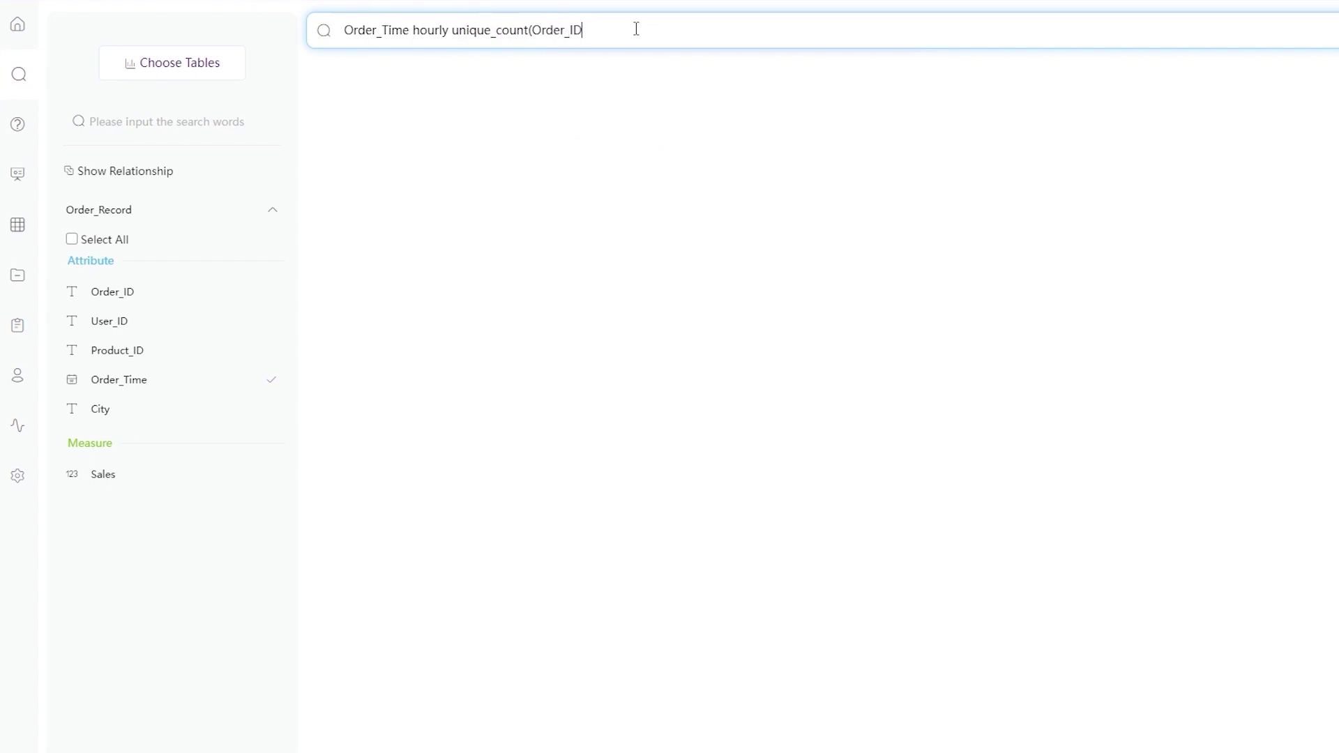
type("rder_ID")
key("Return")
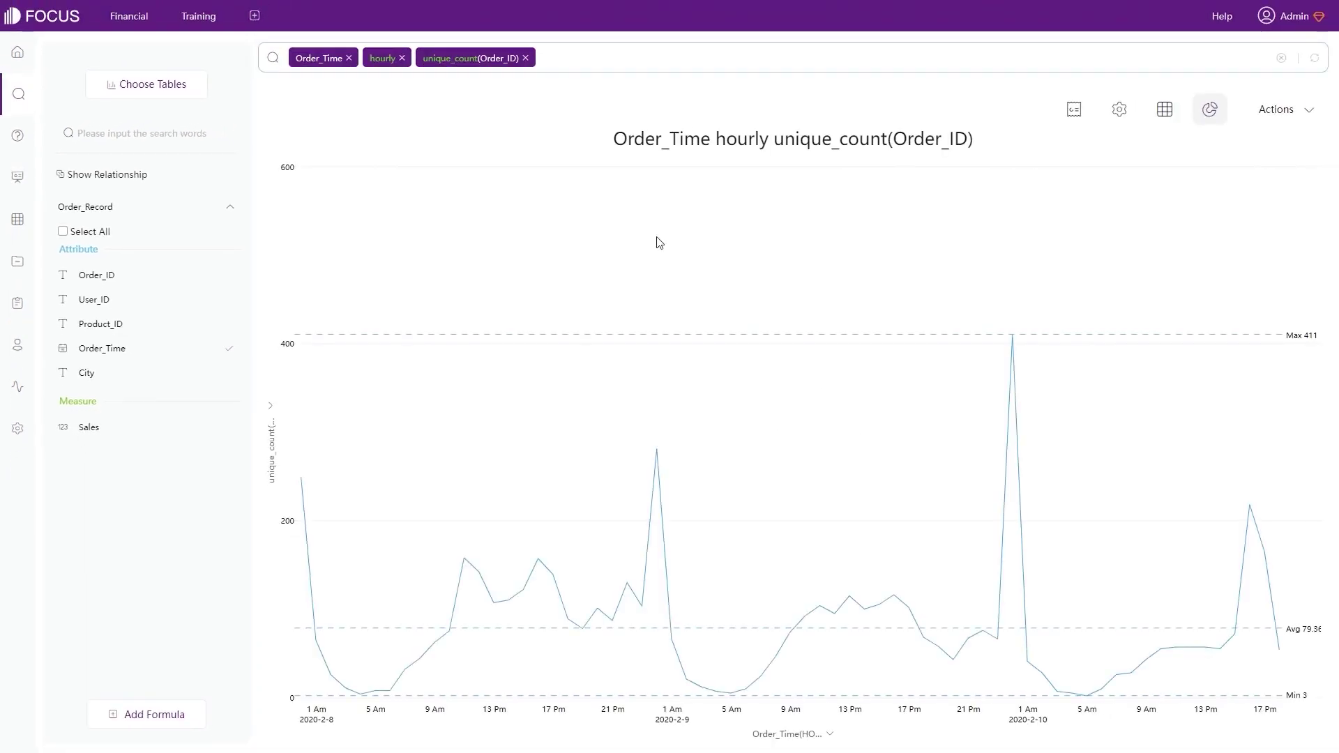
Set the font size of the hourly orders line chart to 12 px in its common chart properties.
left_click(1119, 109)
left_click(129, 102)
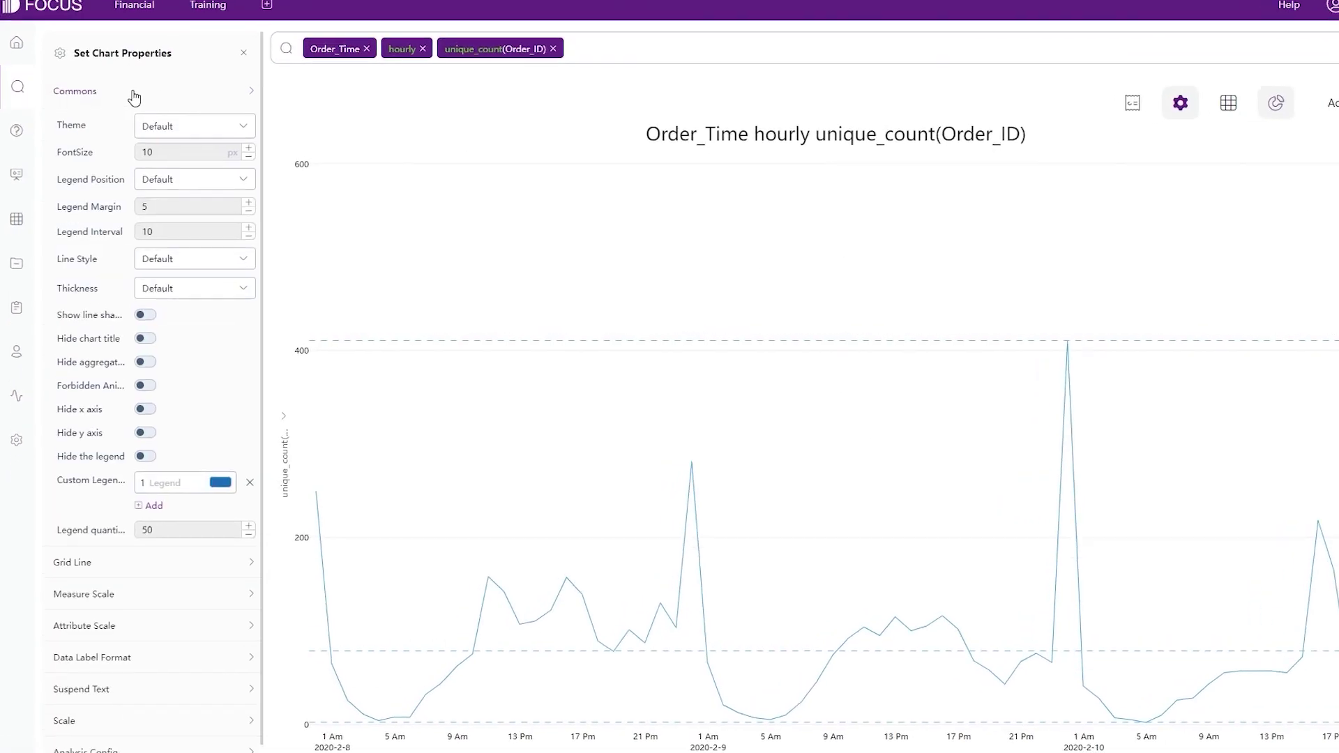
left_click(248, 148)
left_click(248, 147)
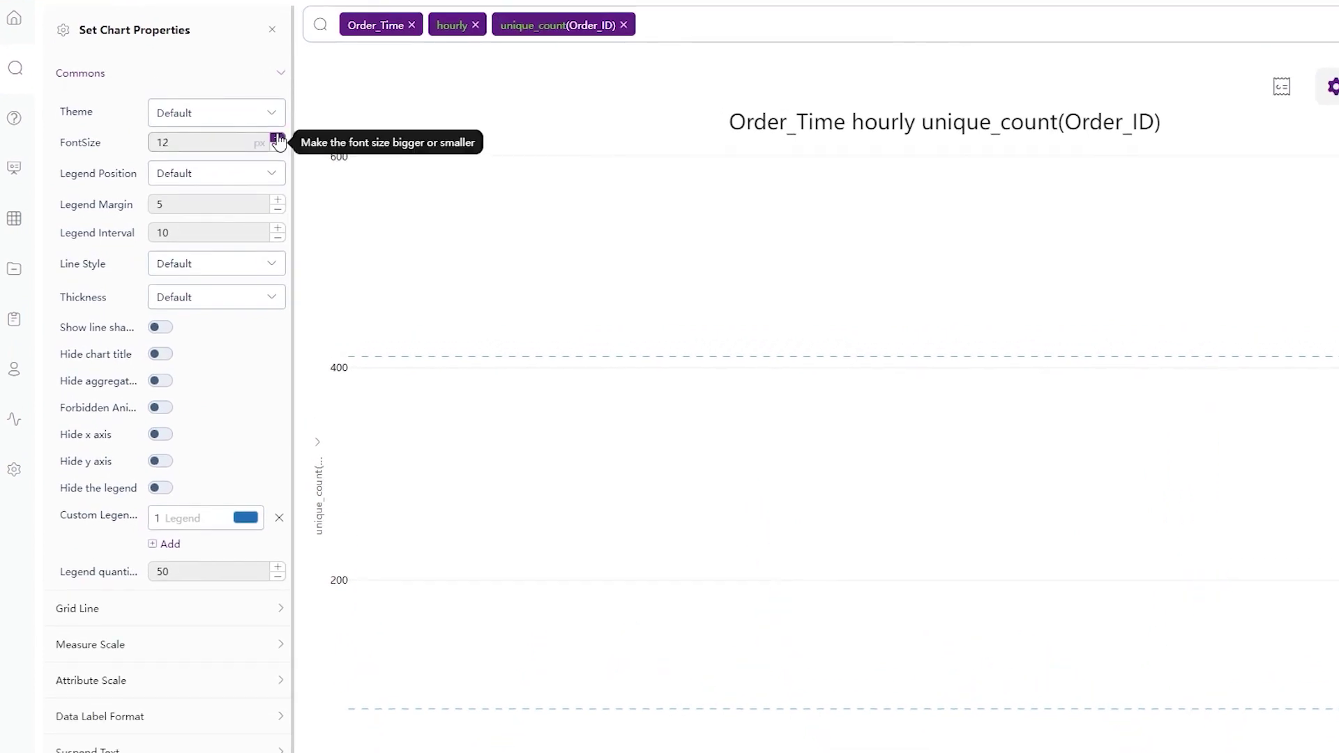
Set the chart's line style to Normal Symbol and turn on the line shadow.
left_click(217, 269)
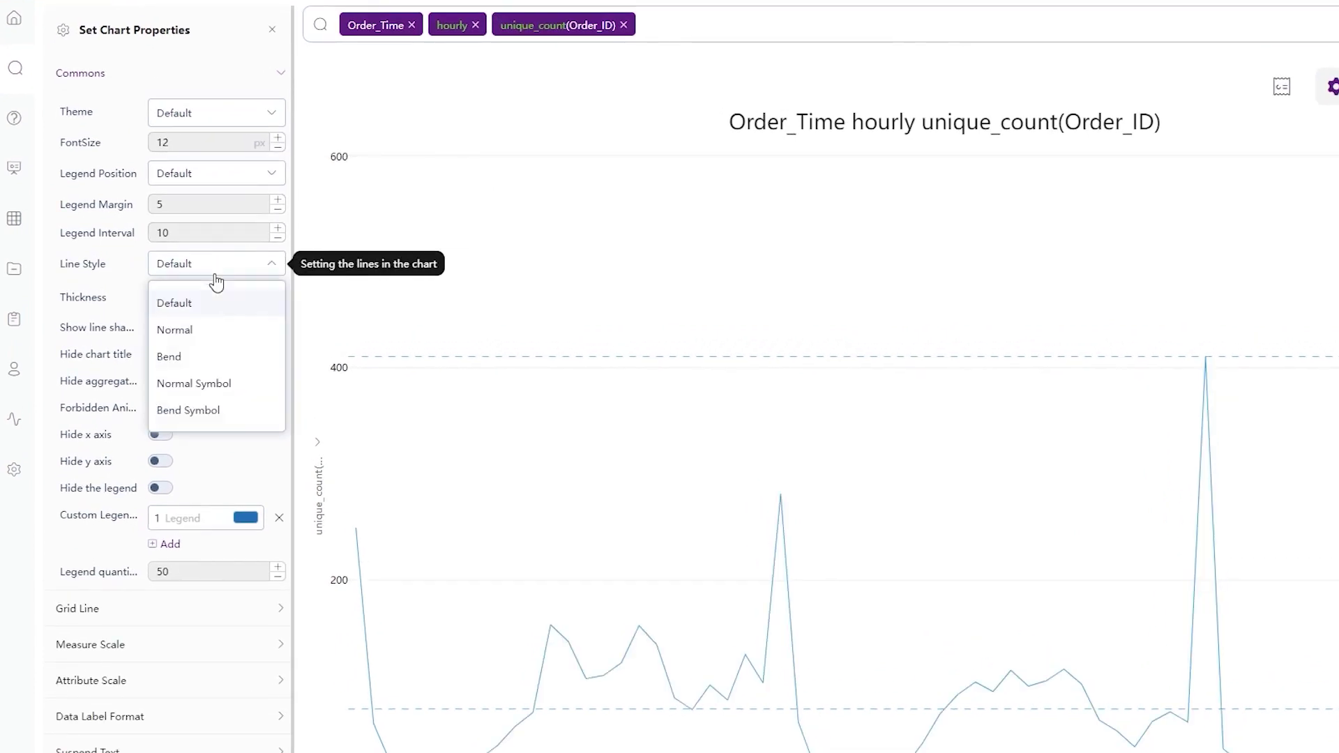
left_click(200, 385)
left_click(166, 327)
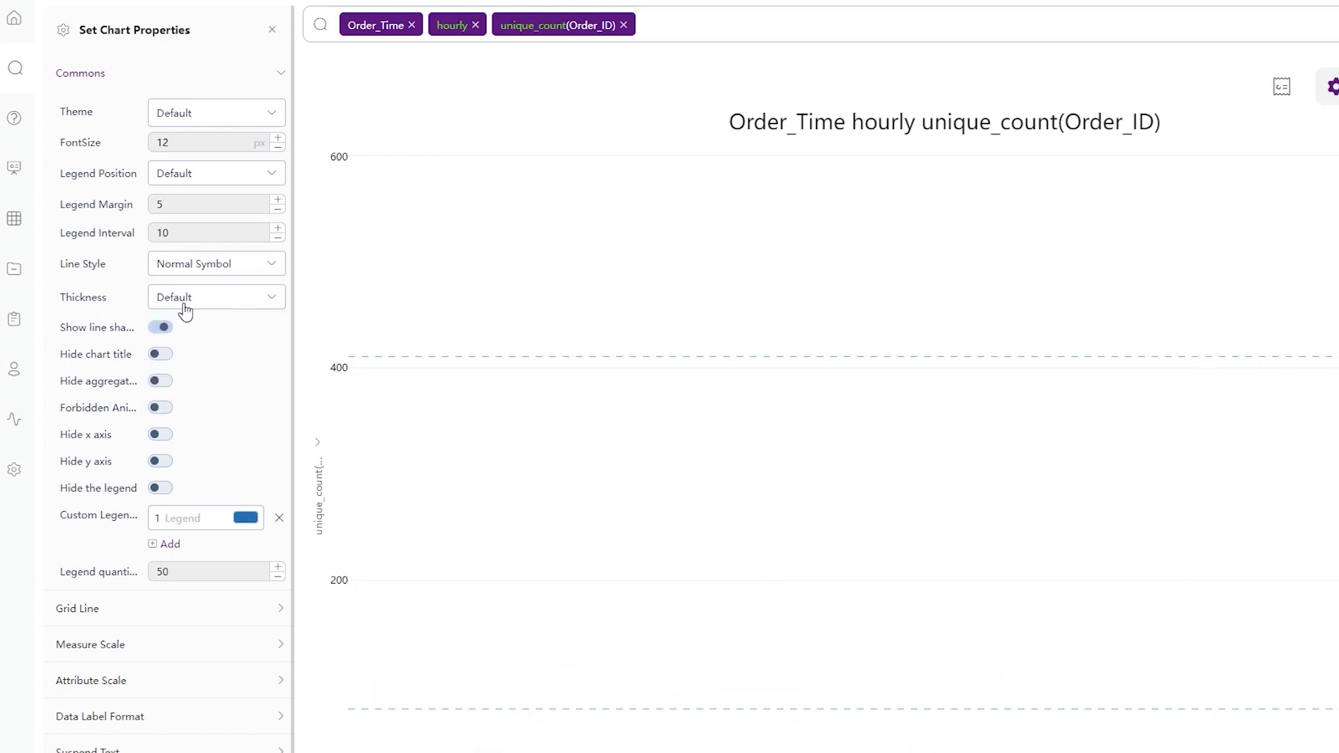
Set the line thickness of the hourly orders chart to Thick.
left_click(212, 299)
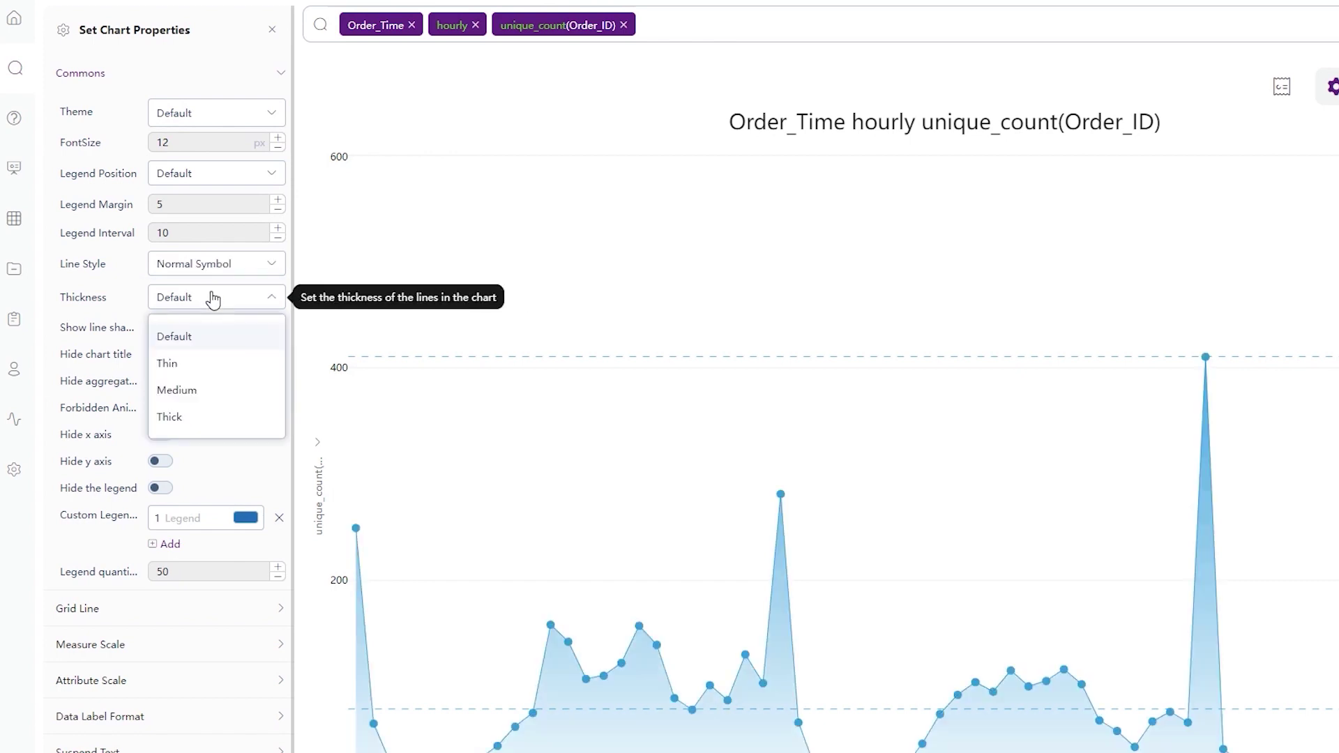
left_click(202, 417)
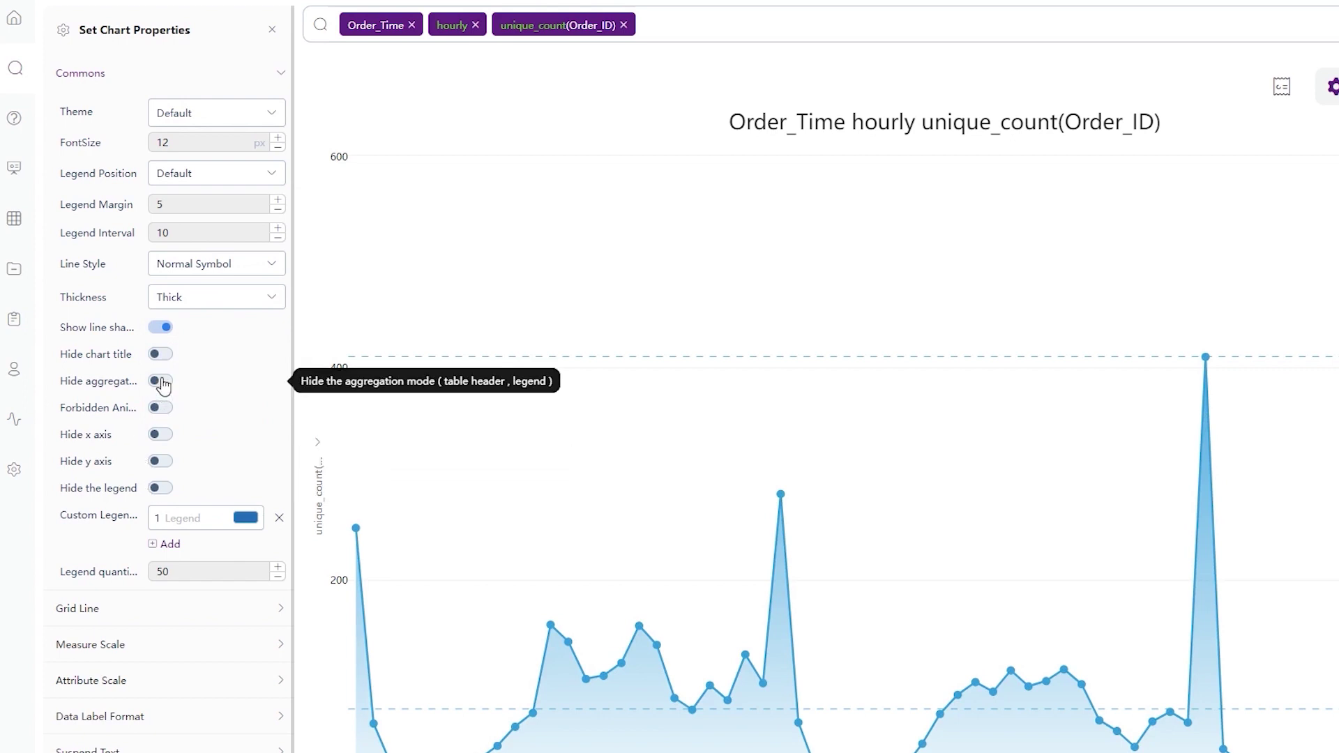
left_click(161, 354)
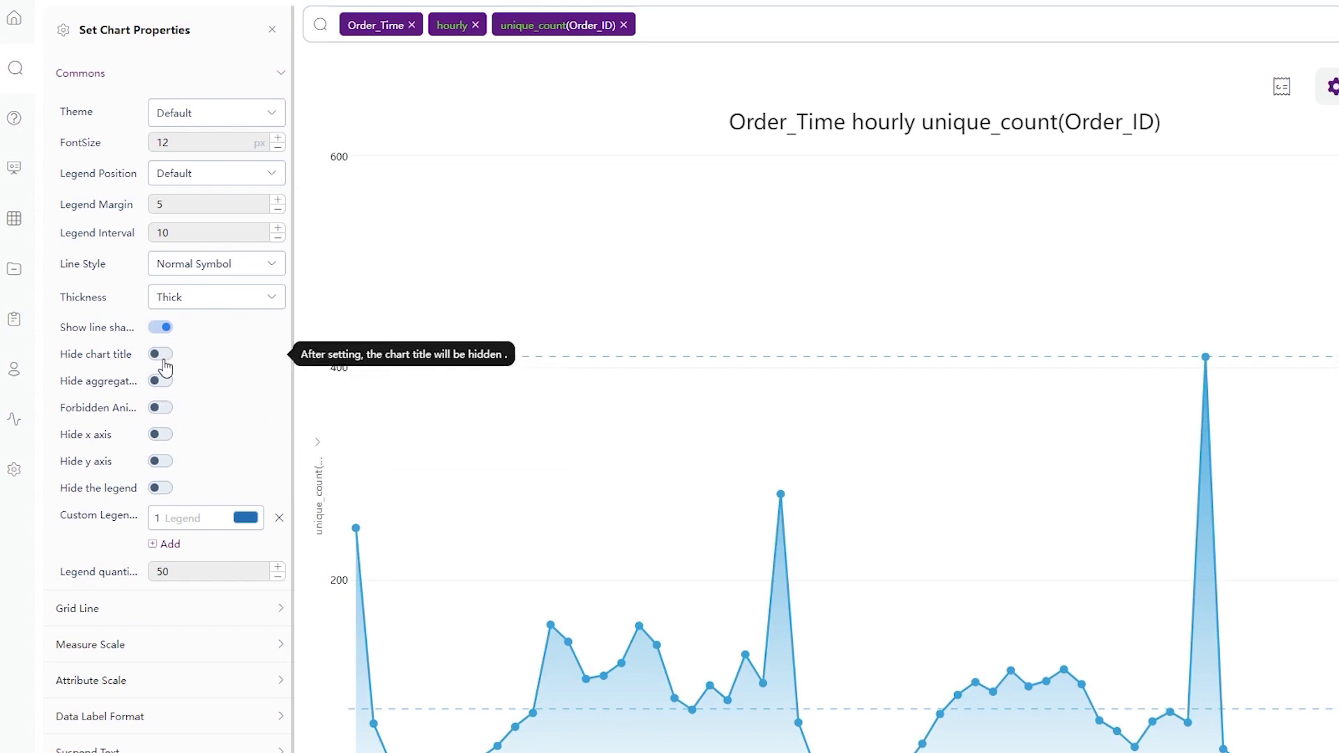
Show data labels on the hourly orders line chart and set their label position to Out.
left_click(129, 717)
left_click(162, 251)
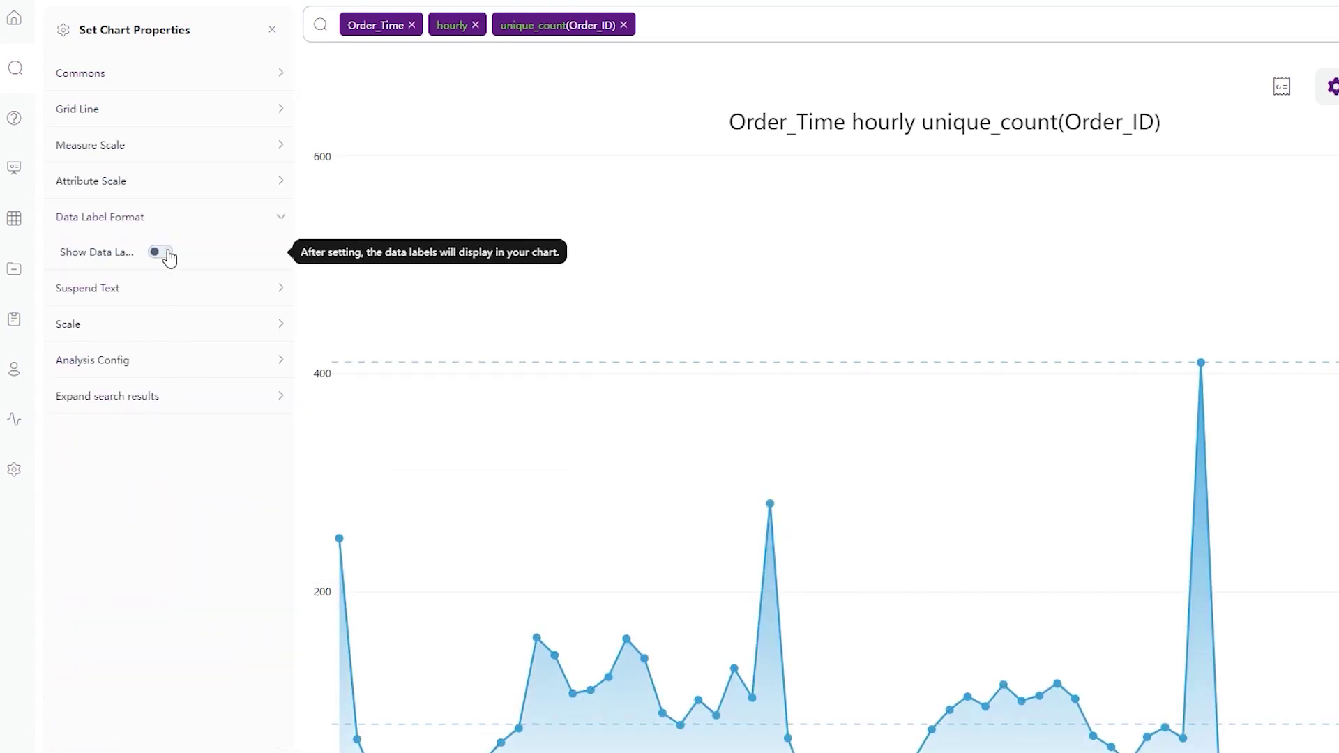
left_click(180, 354)
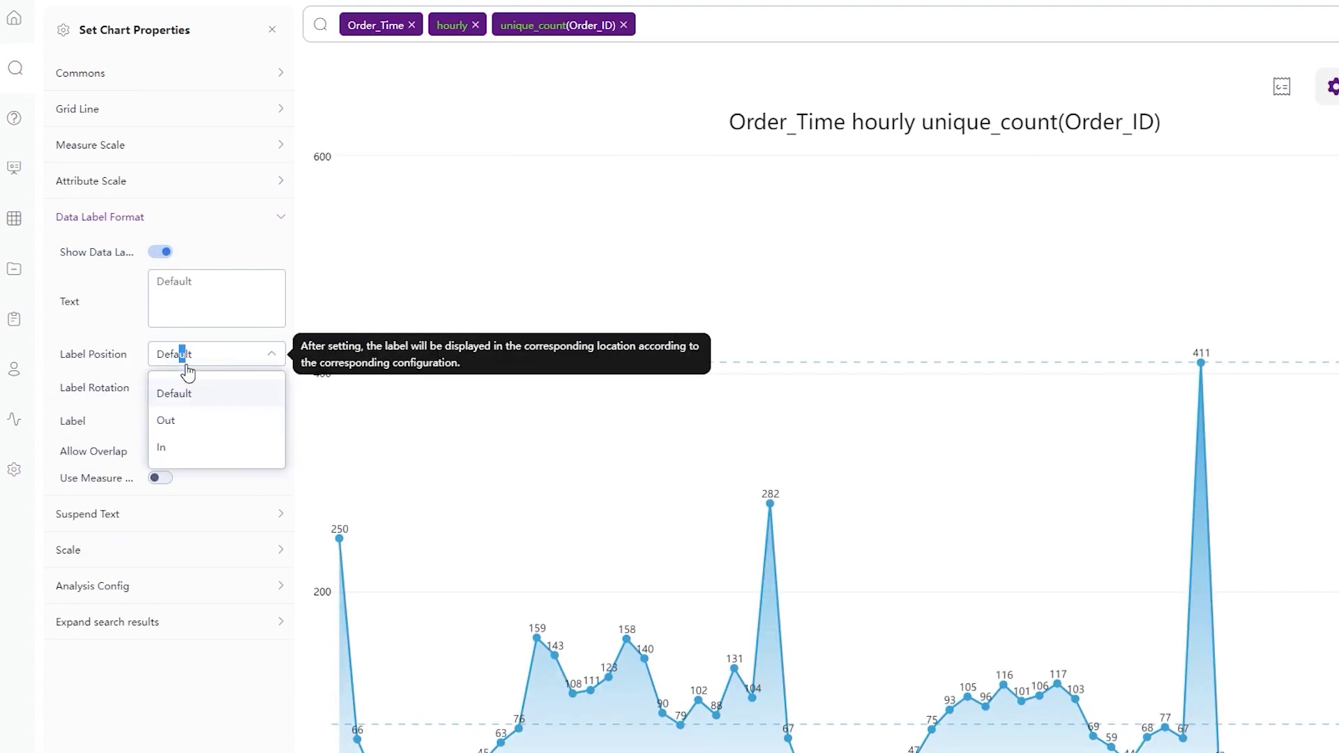
left_click(183, 451)
left_click(203, 357)
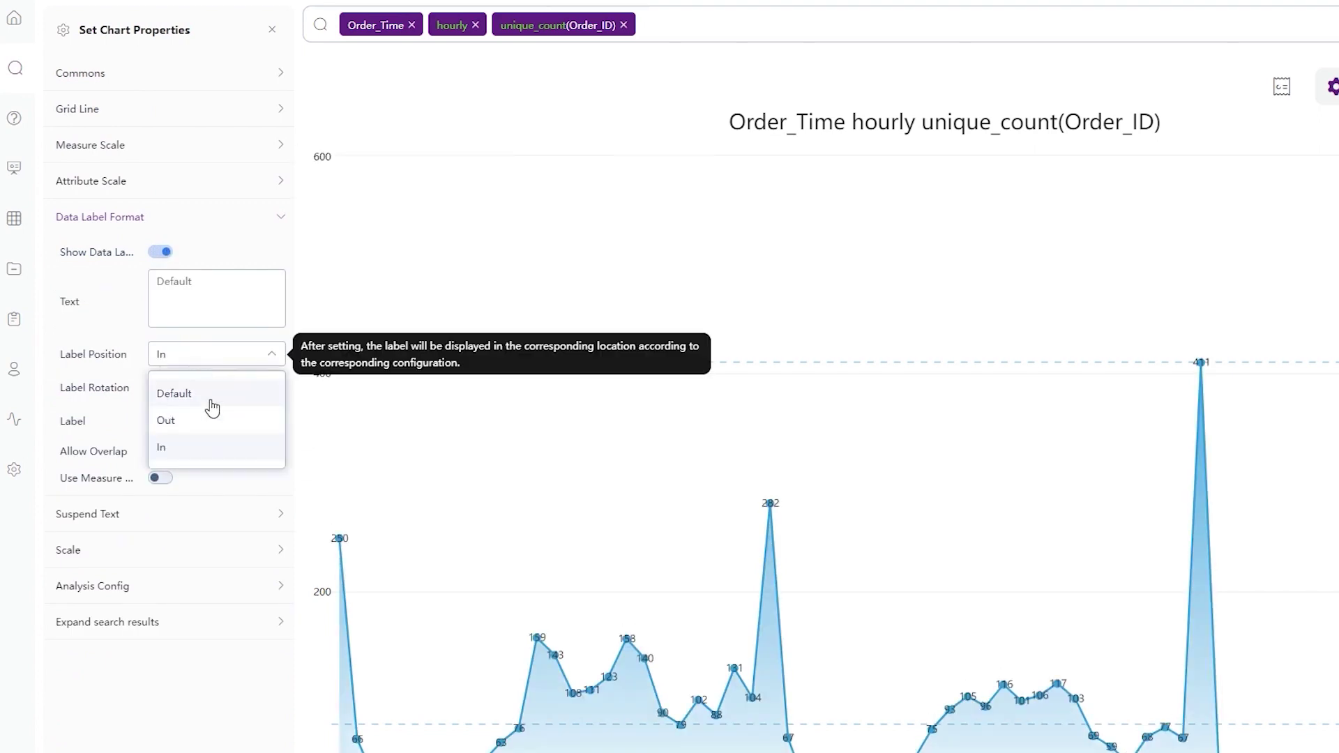
left_click(204, 419)
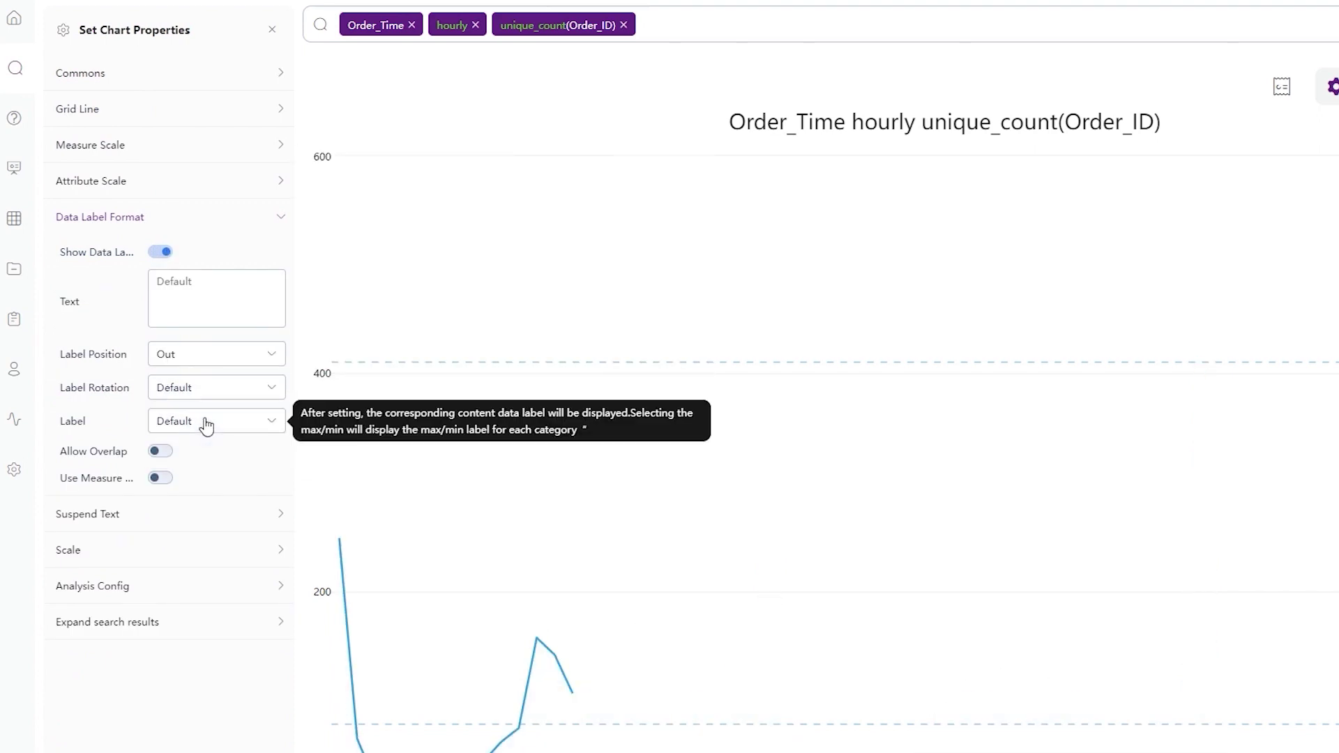
left_click(272, 30)
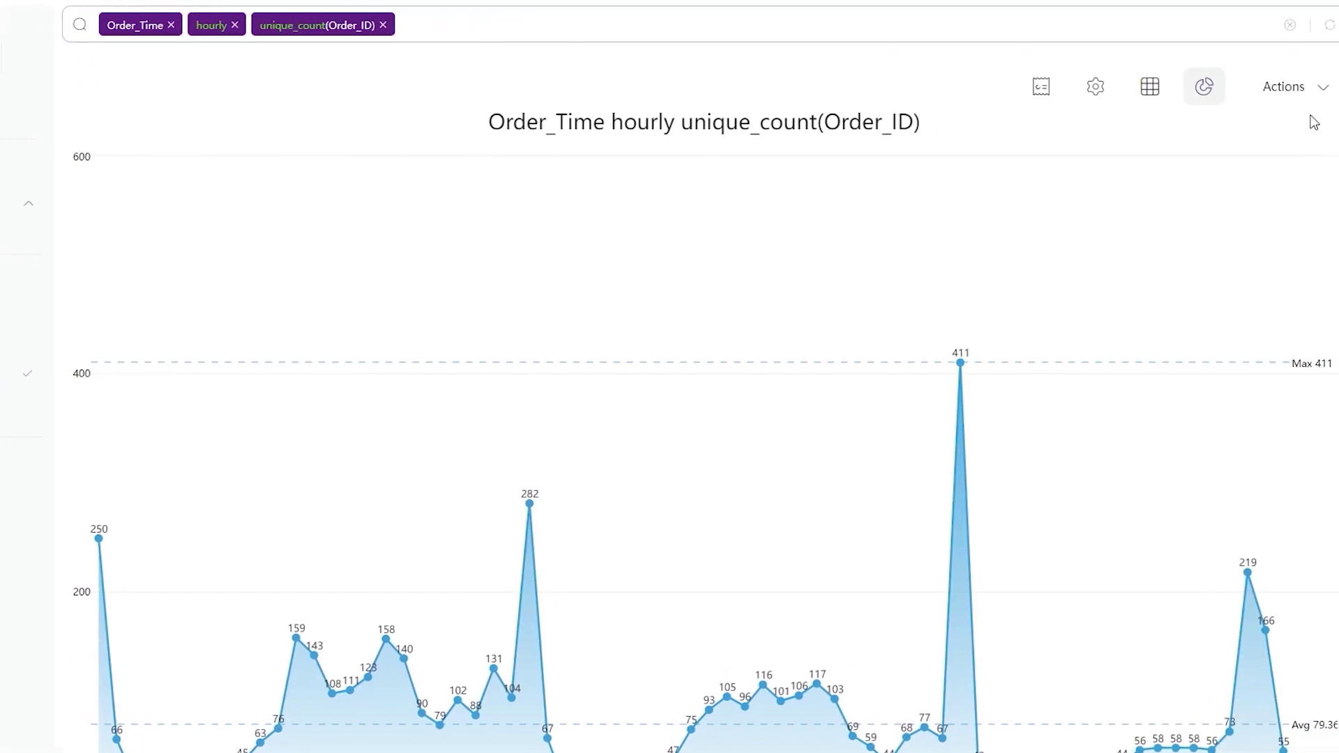
Save the chart as an answer named User Active Curve in the User Portrait project.
left_click(1283, 86)
left_click(1257, 144)
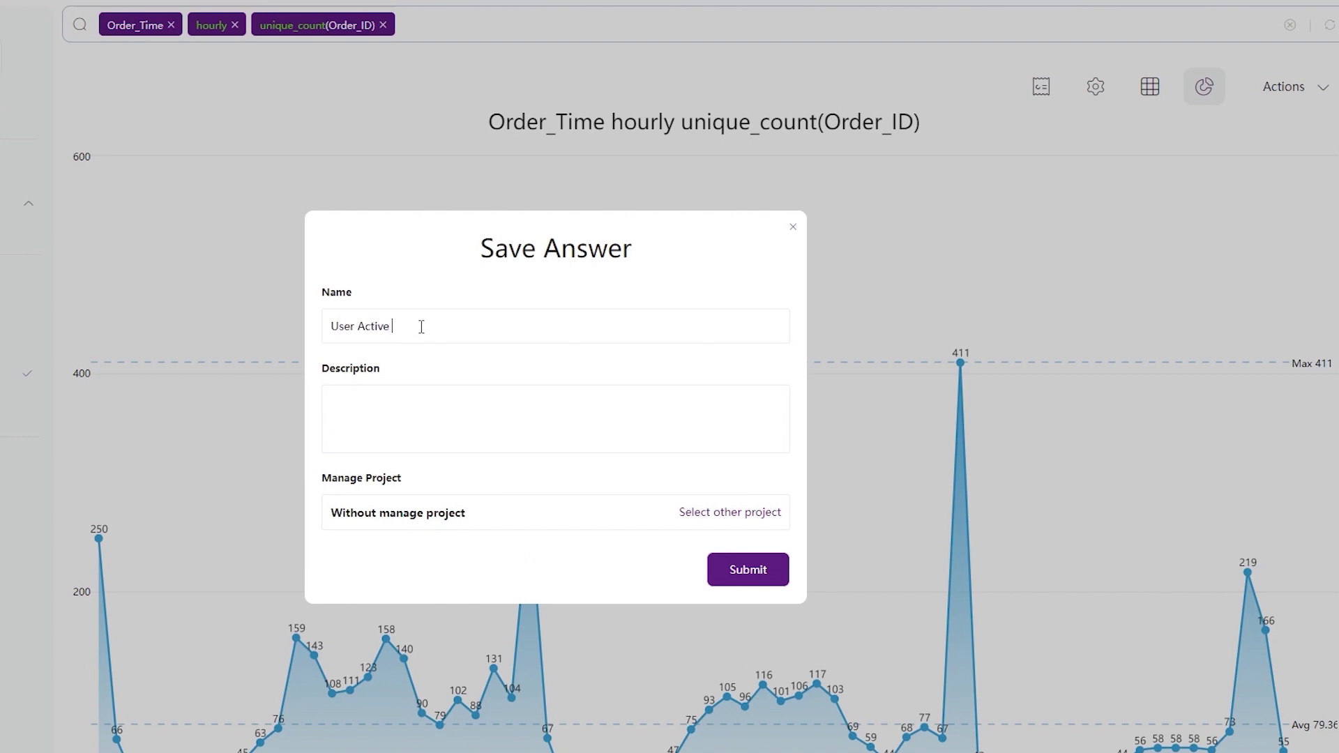
left_click(729, 513)
left_click(449, 477)
left_click(766, 687)
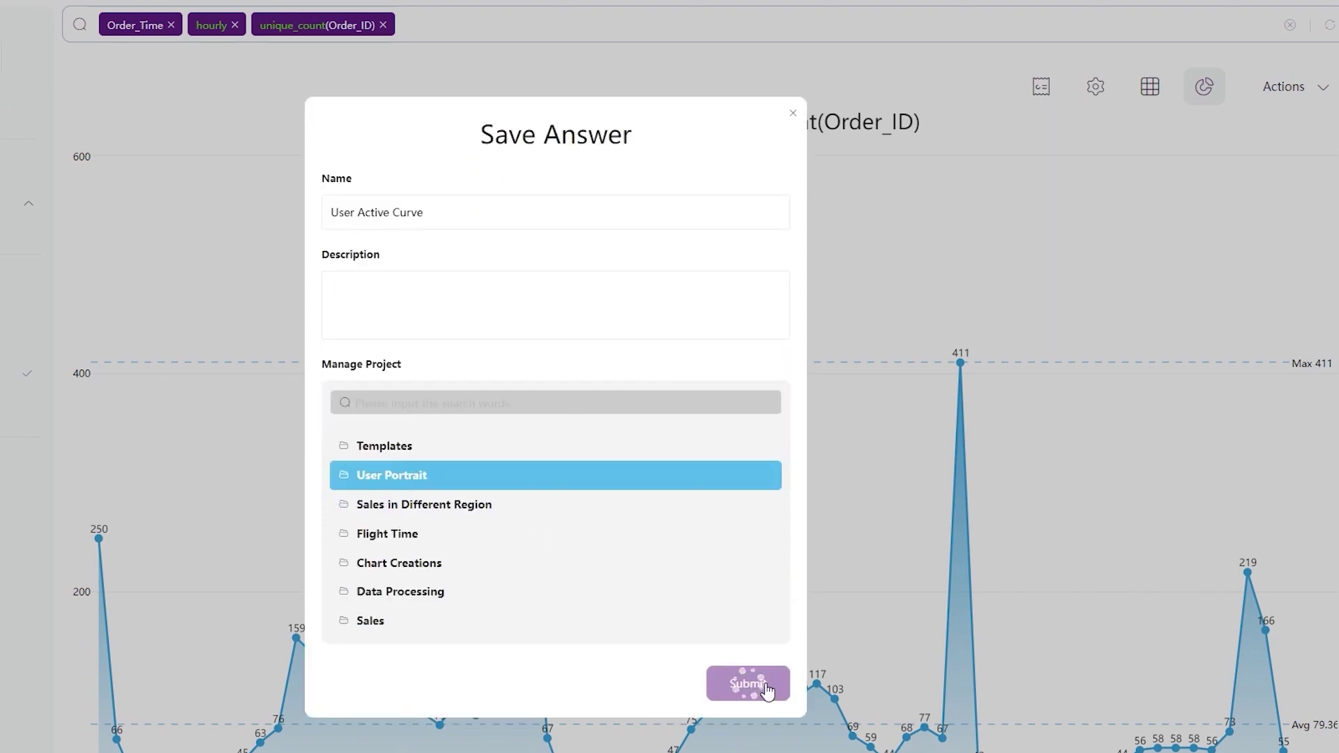
left_click(505, 461)
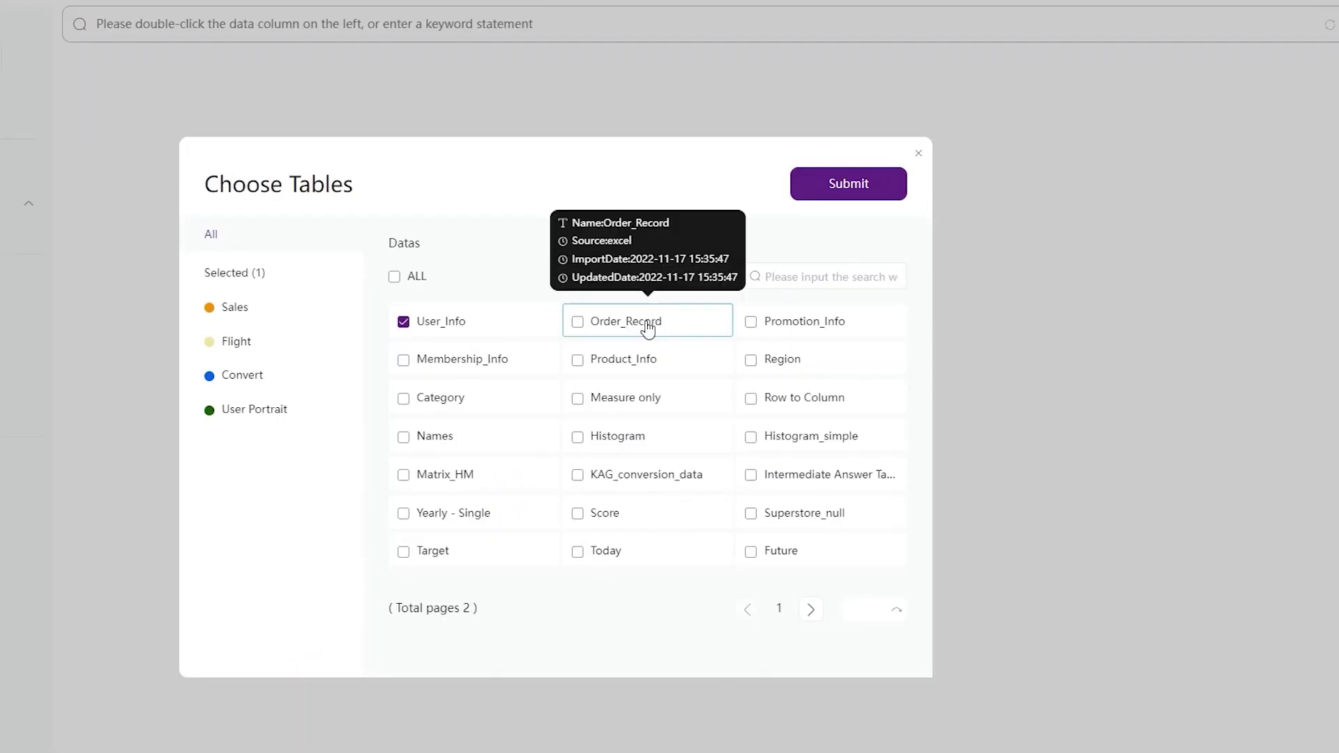
Choose Order_Record alongside User_Info as source tables and build a search with User_ID, Sales, Order_Frequency and Customer_Group.
left_click(646, 325)
left_click(858, 201)
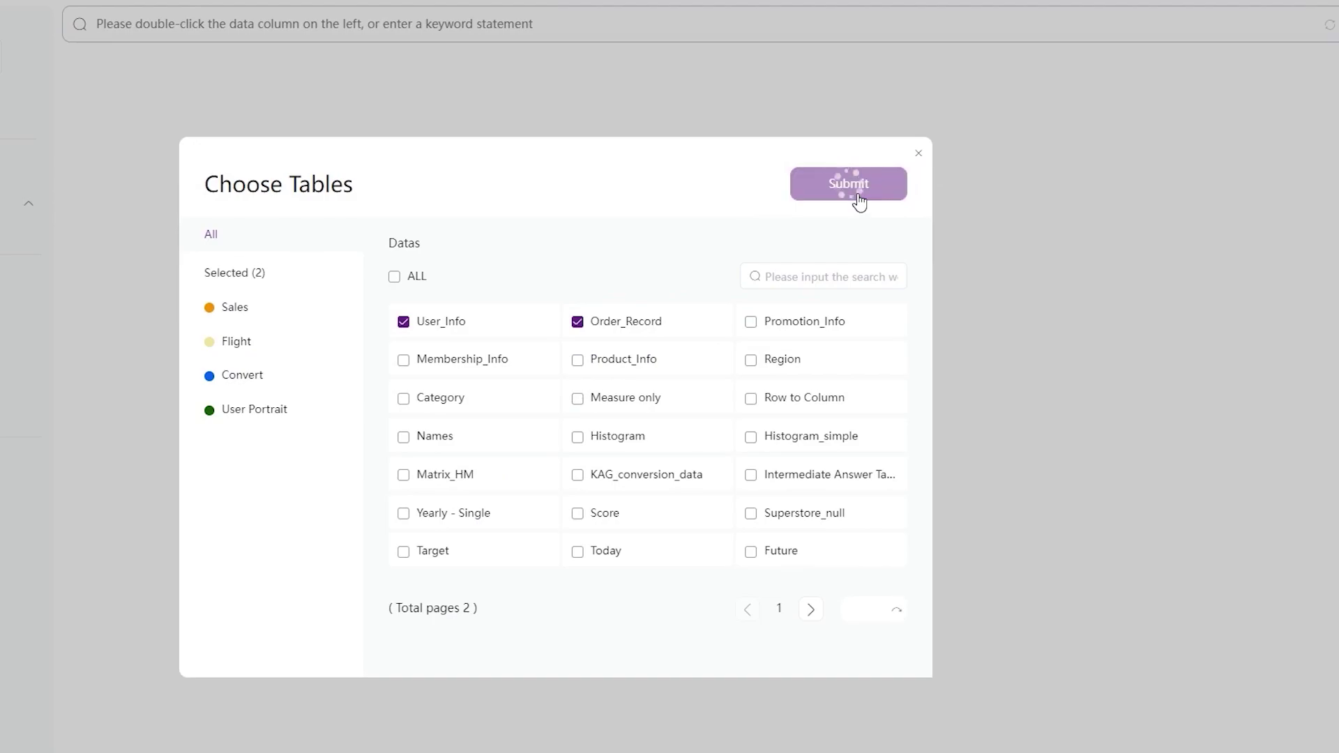
scroll(248, 298, "up", 1)
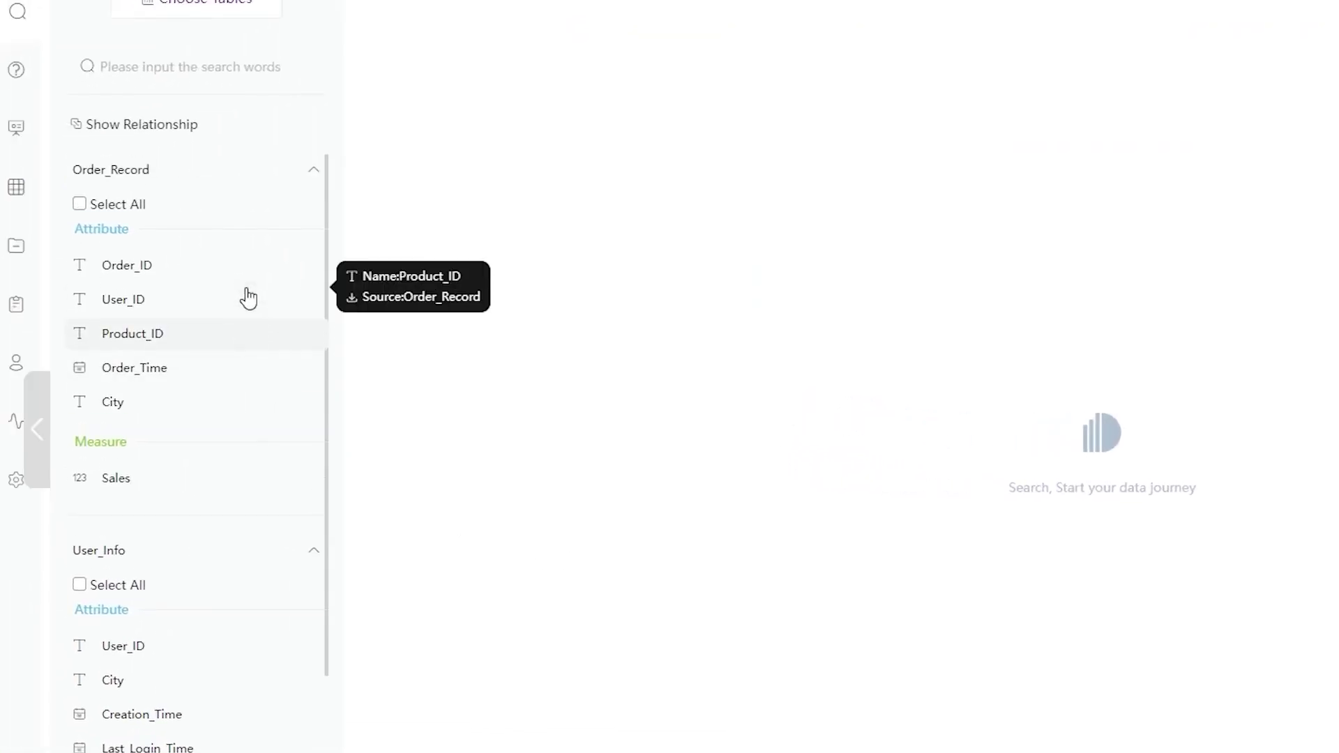
left_click(270, 307)
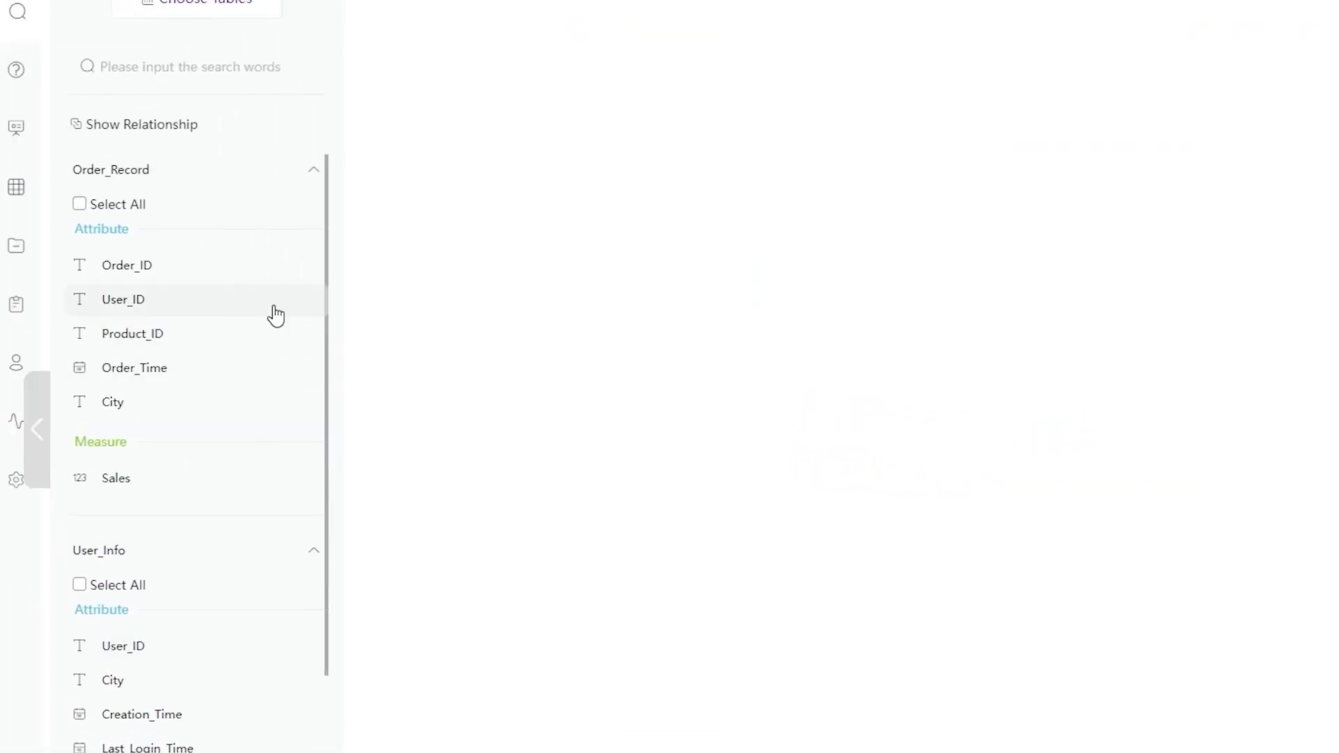
left_click(278, 490)
scroll(293, 421, "down", 5)
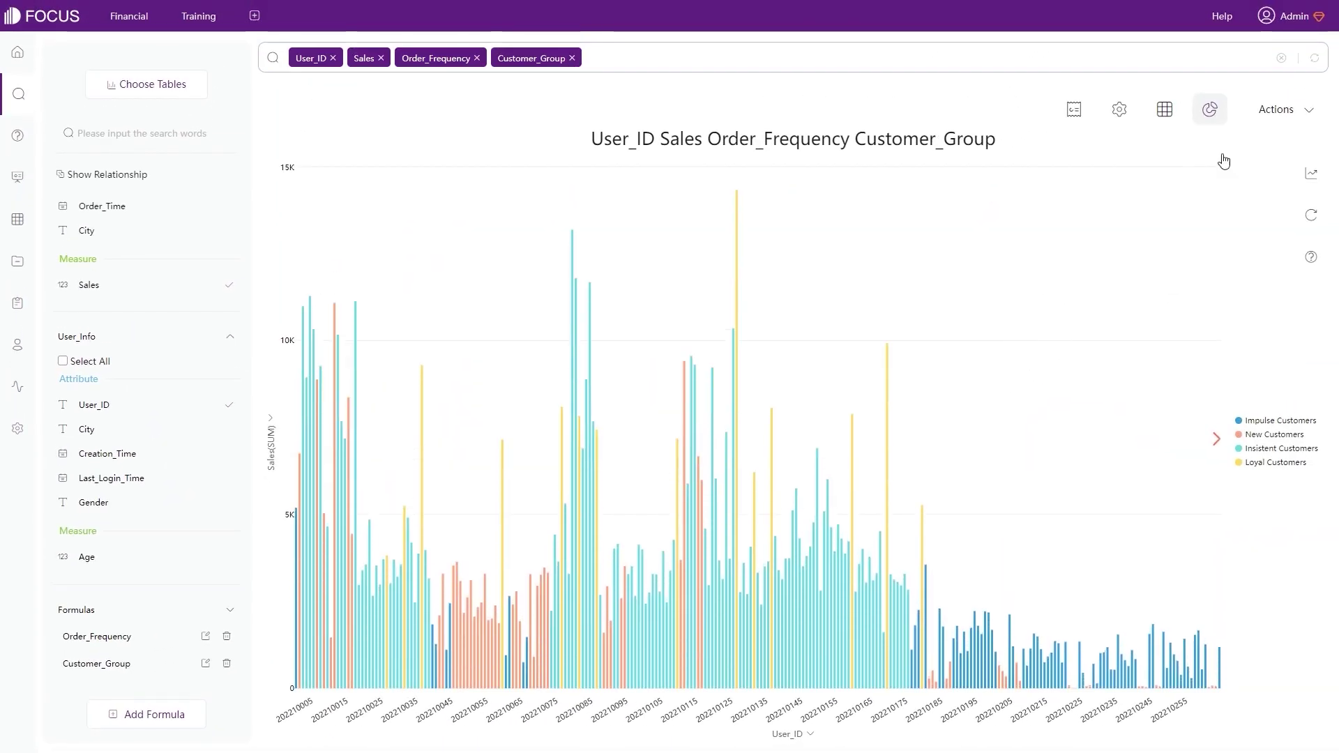
Change the customer group chart to a scatter plot with Order_Frequency on the X-axis and SUM Sales on the Y-axis.
left_click(1209, 110)
left_click(1190, 273)
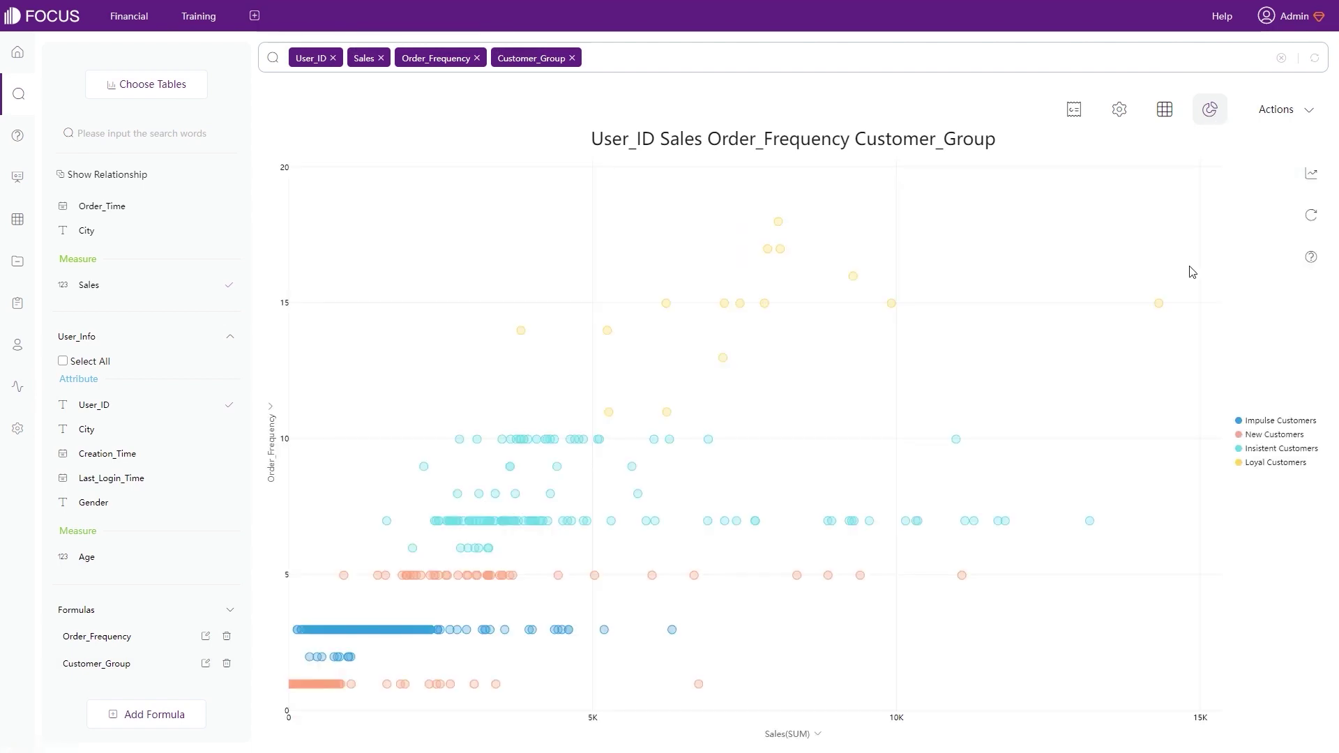
left_click(1311, 174)
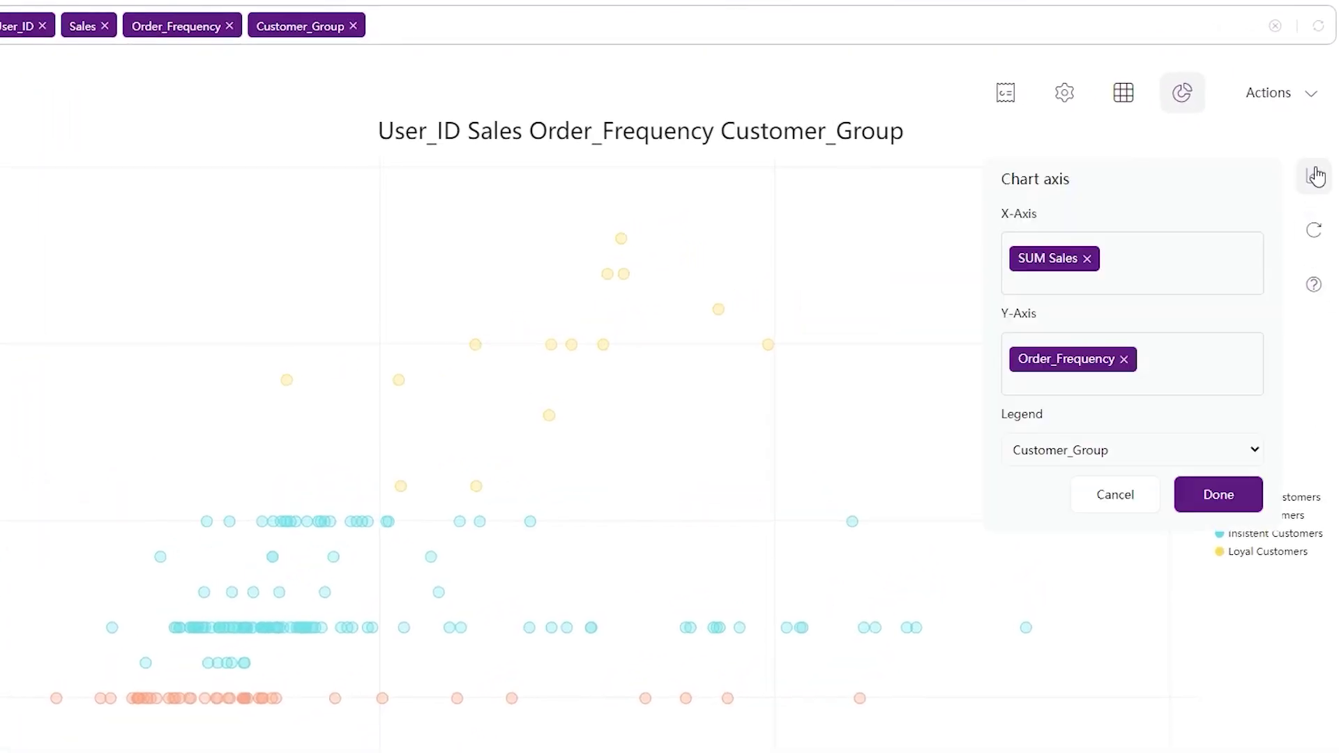
left_click(1086, 259)
left_click(1081, 253)
left_click(1096, 392)
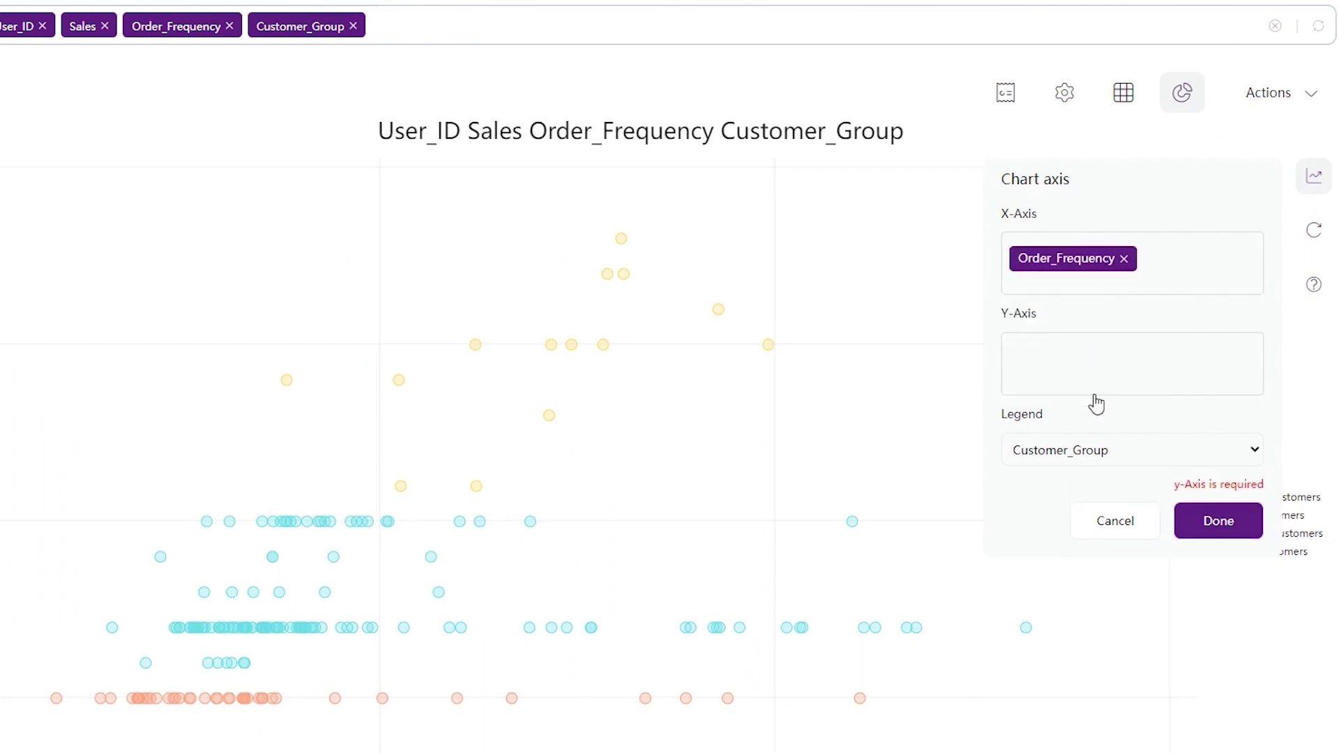
left_click(1086, 380)
left_click(1071, 410)
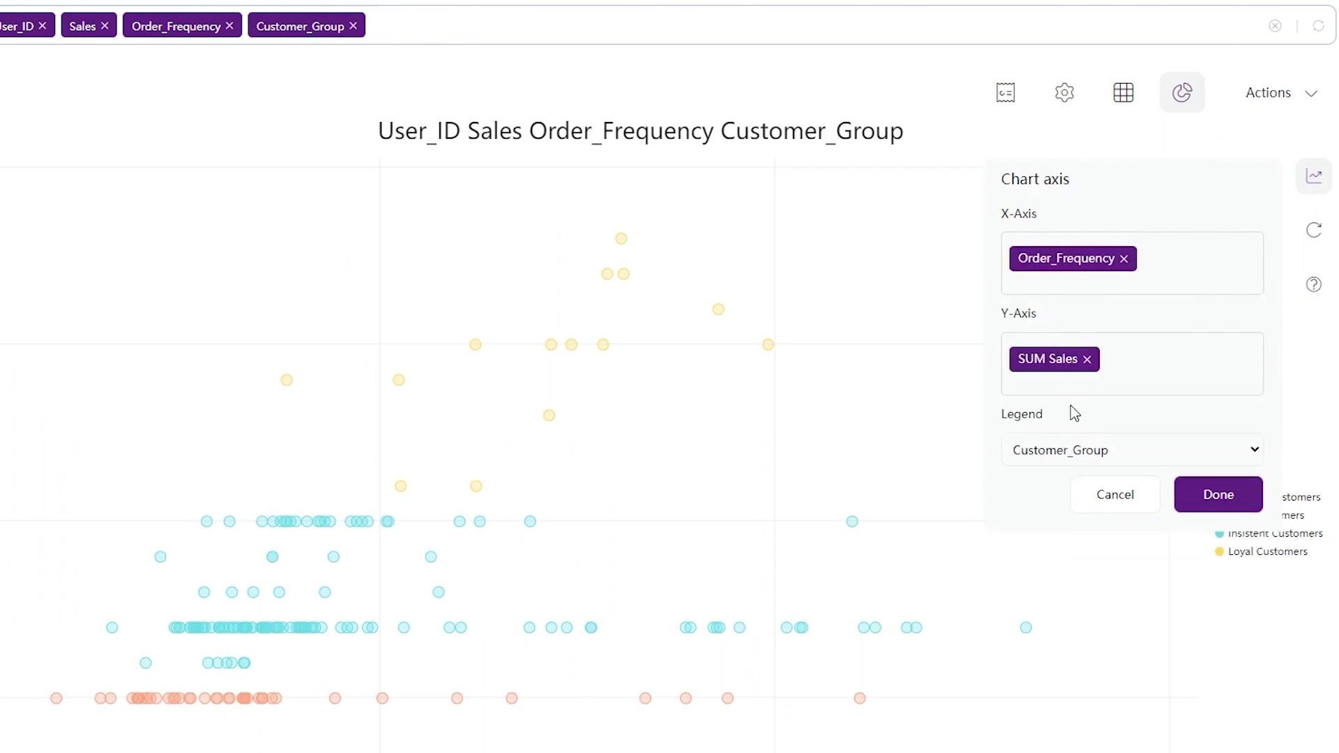
left_click(1218, 495)
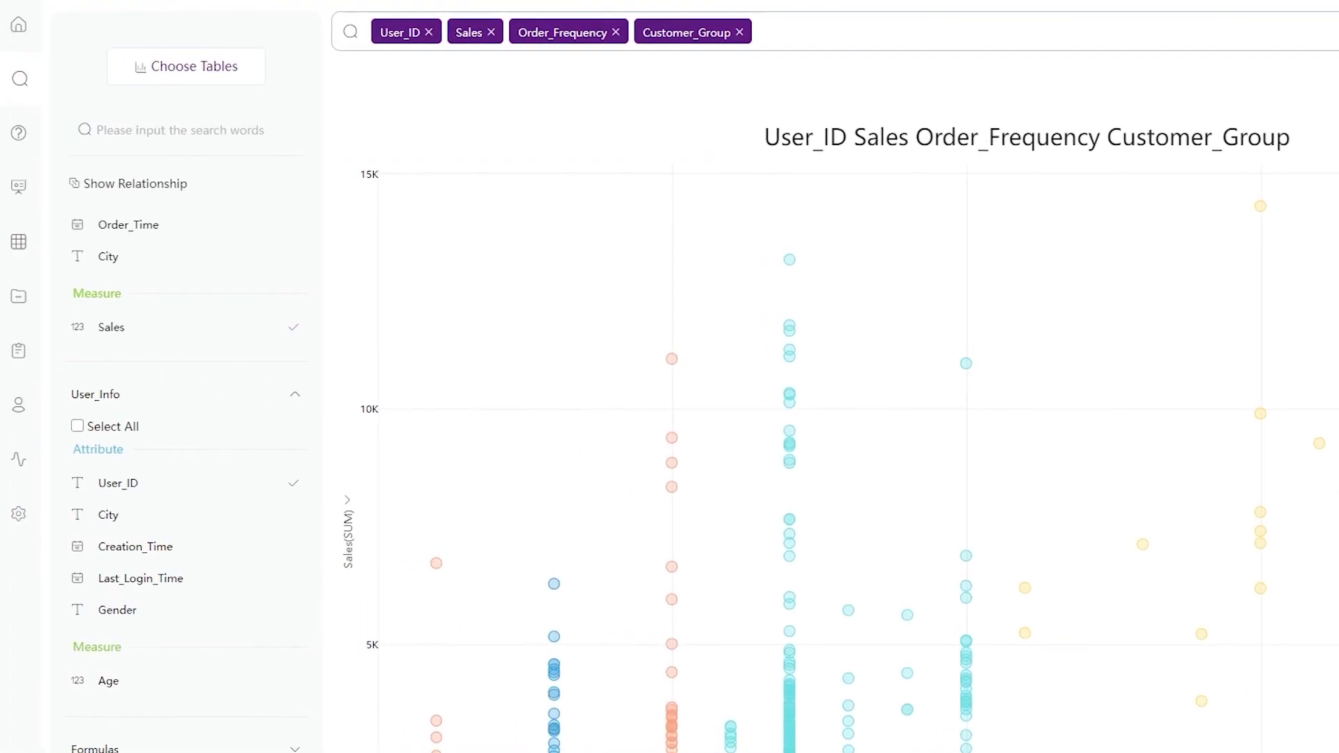
Apply the blue, green, orange, pink and purple color theme to the scatter chart.
left_click(122, 90)
left_click(195, 115)
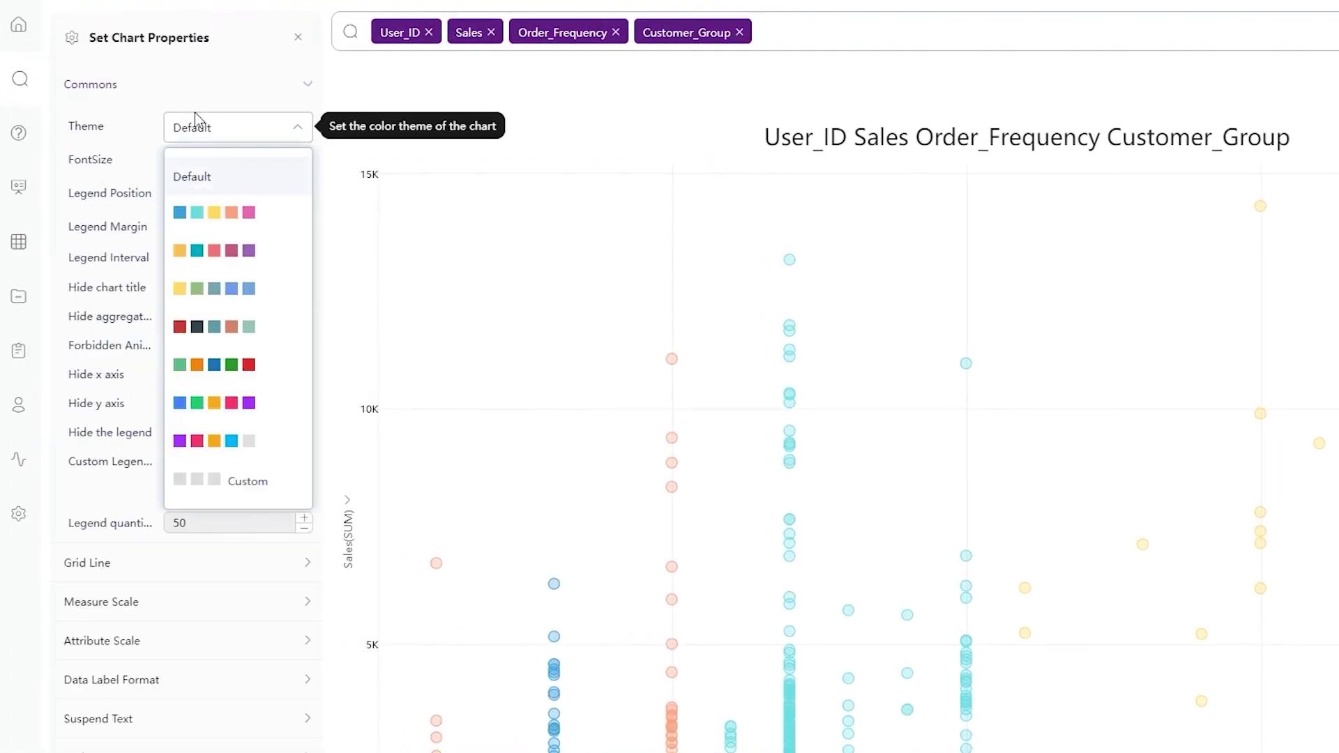
left_click(223, 440)
left_click(206, 127)
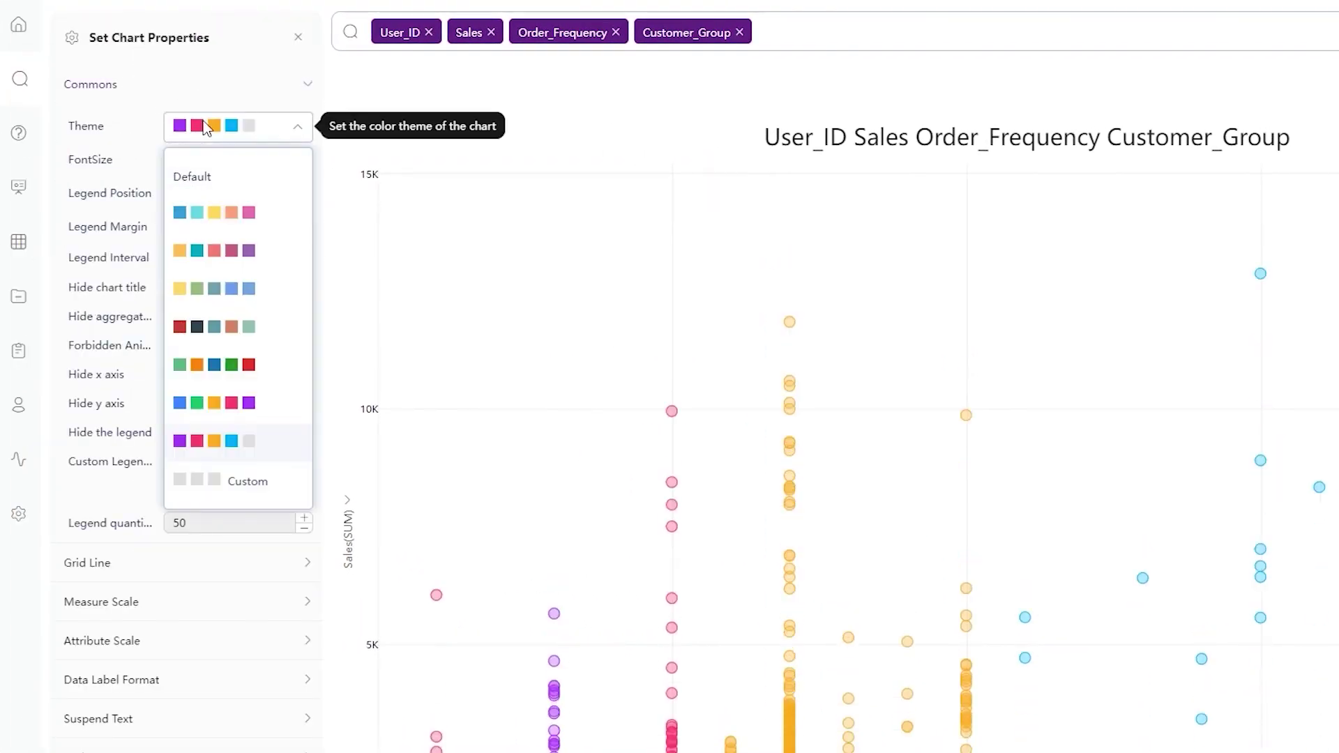
left_click(243, 412)
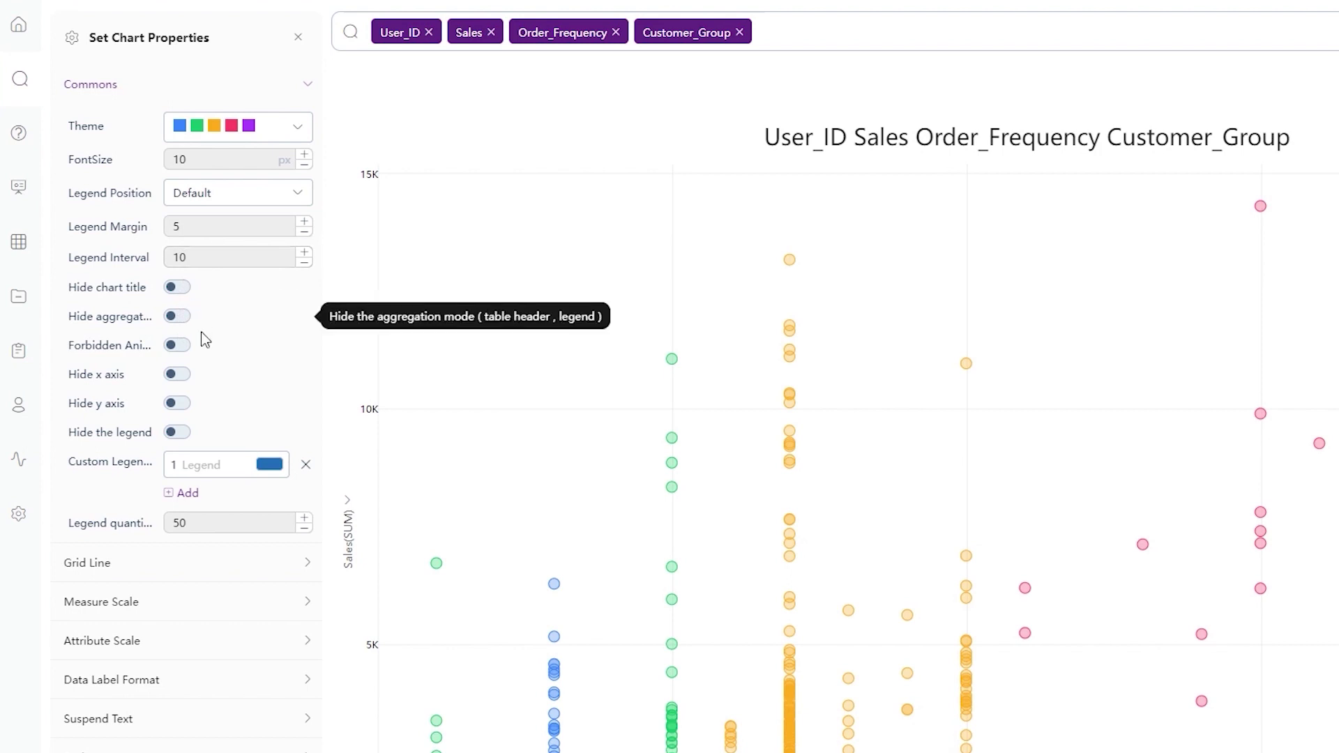
Turn on Hide chart title for the scatter chart and set its legend position to Top.
left_click(180, 293)
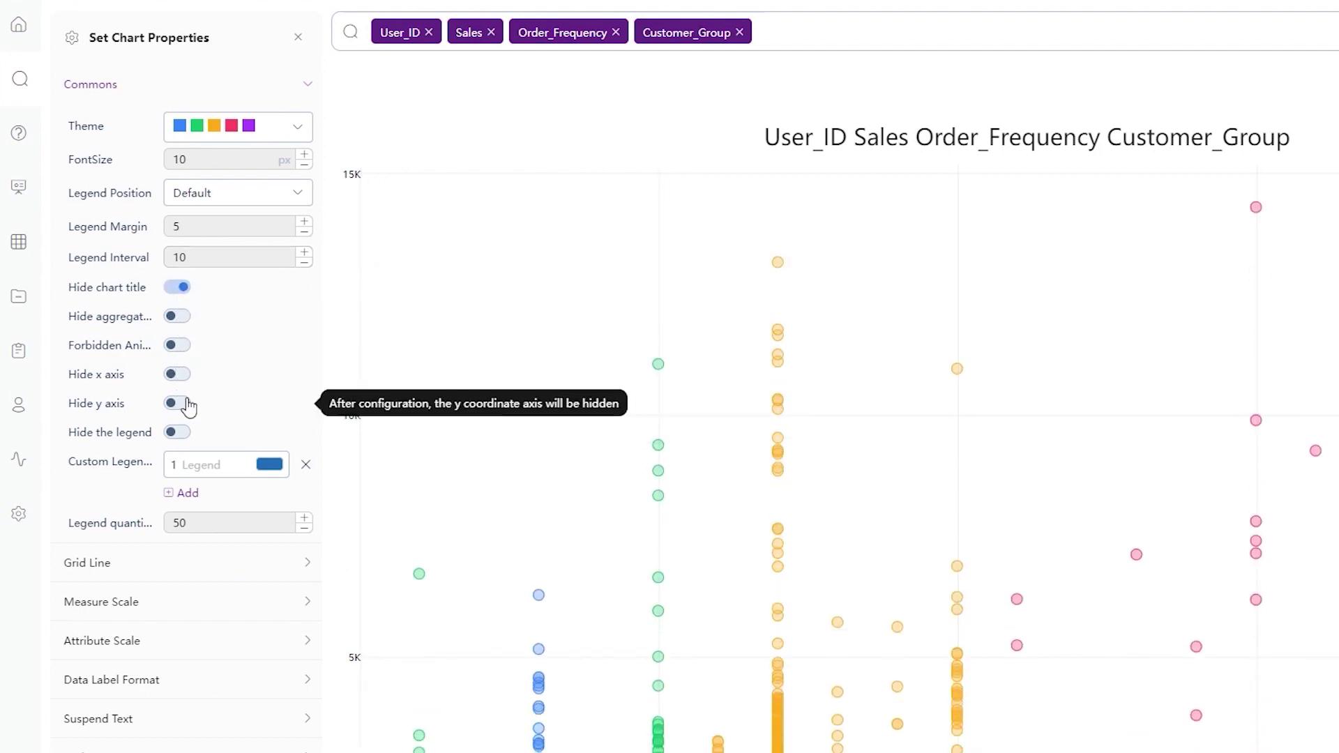
left_click(214, 201)
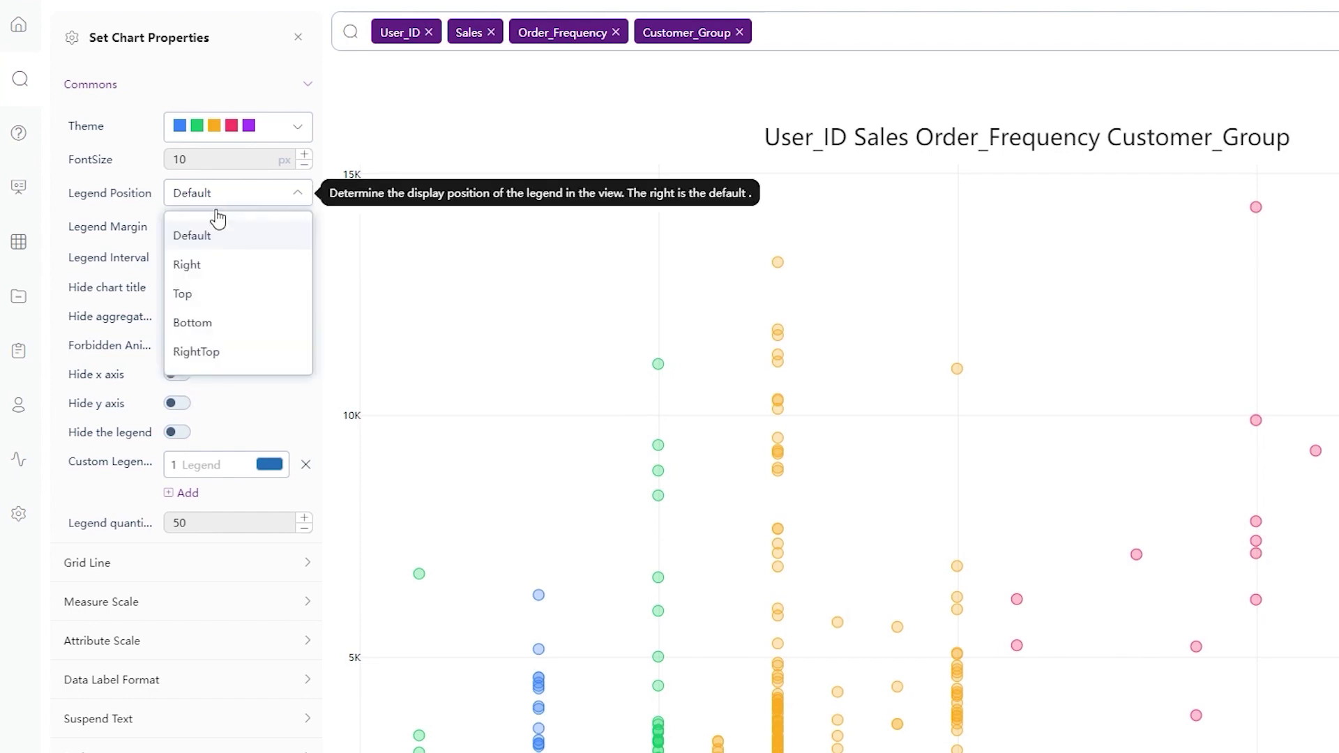
left_click(215, 293)
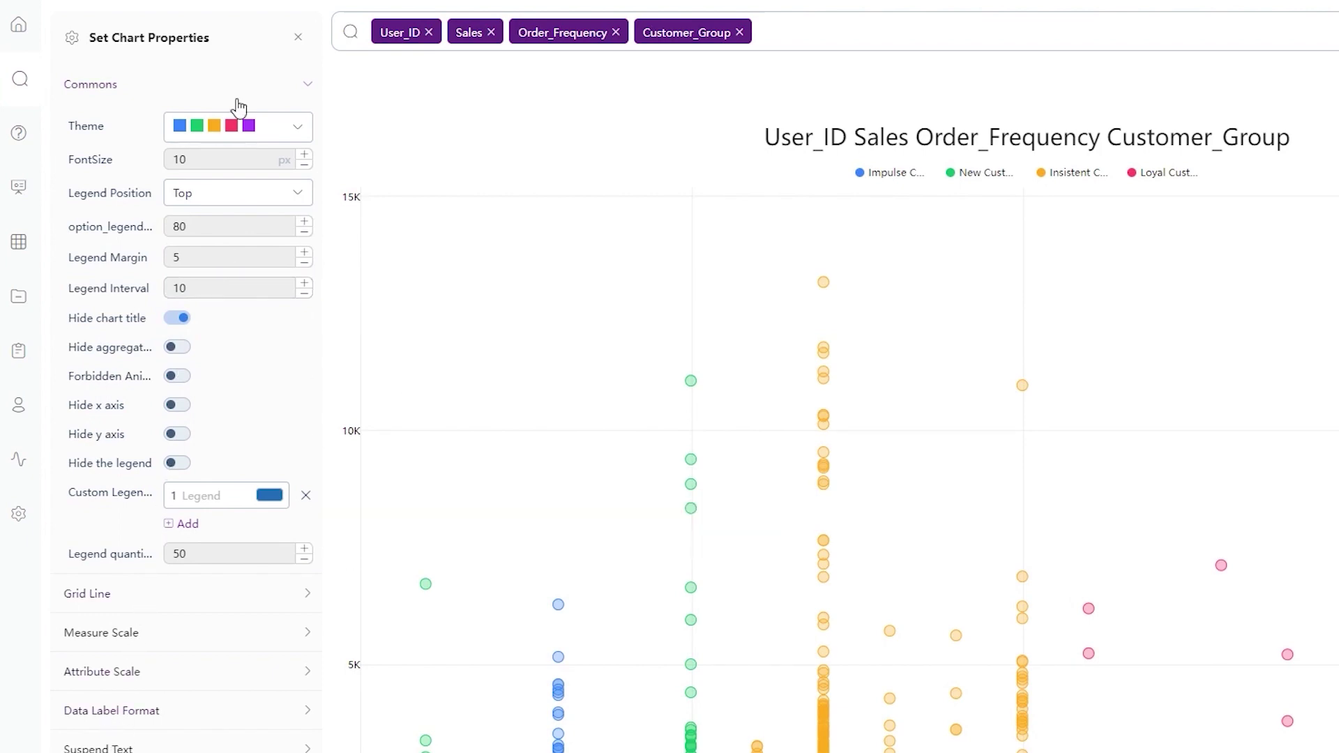
left_click(298, 37)
Save the scatter chart as an answer named Customer Purchasing Power_ in the User Portrait project.
left_click(1283, 108)
left_click(1252, 154)
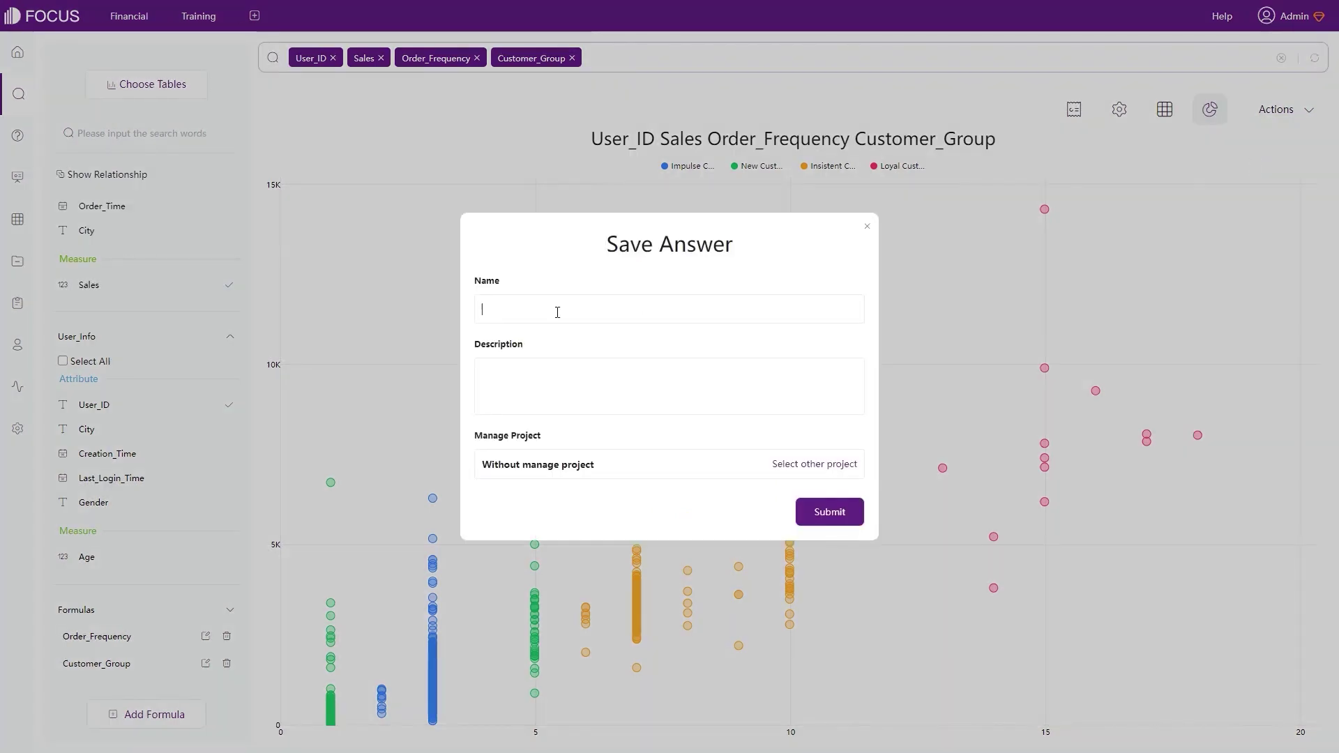
type("Customer Purchasing Power_")
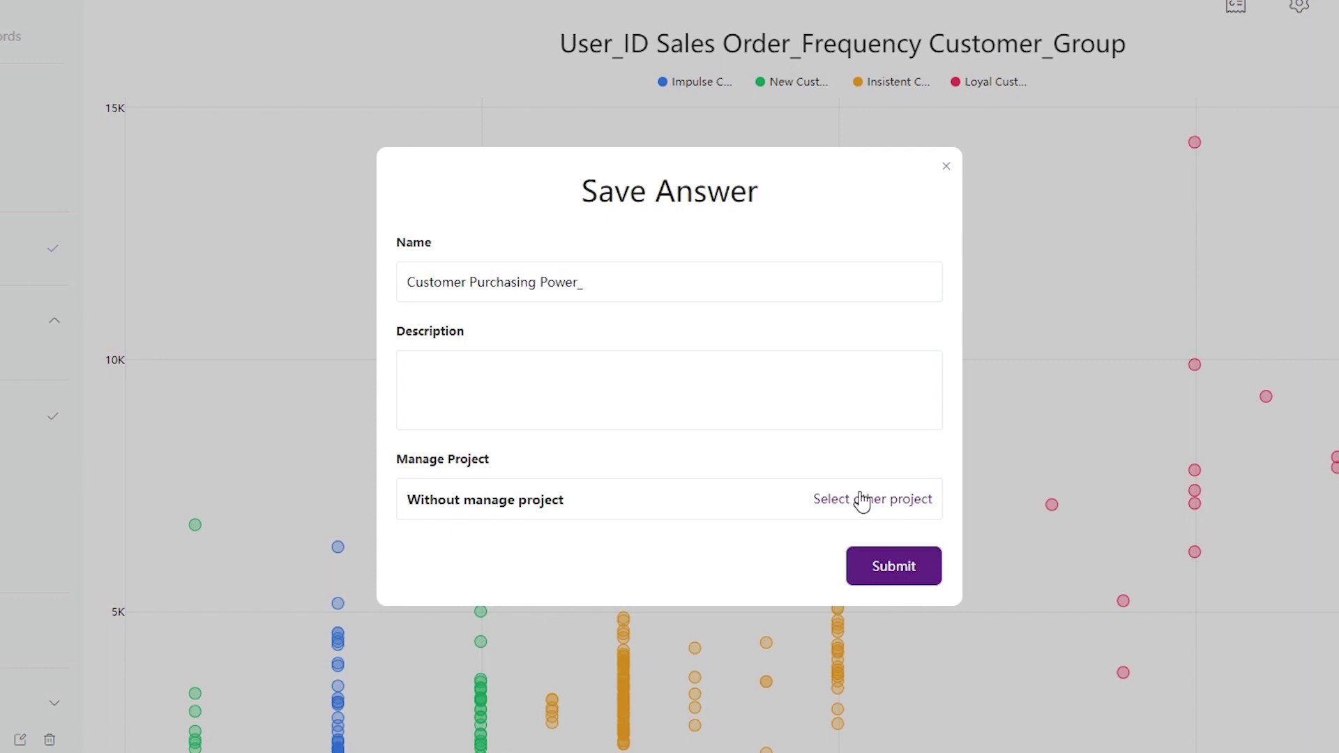
left_click(860, 495)
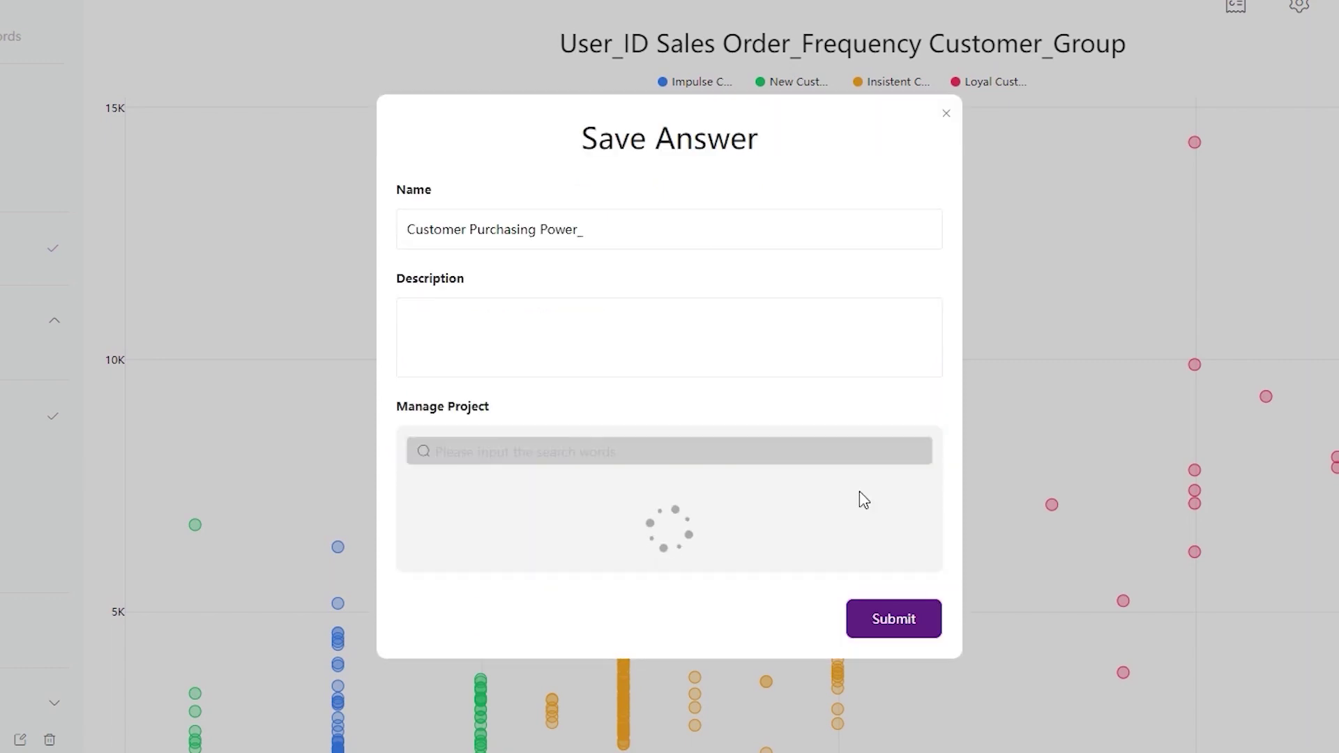
left_click(709, 460)
left_click(904, 705)
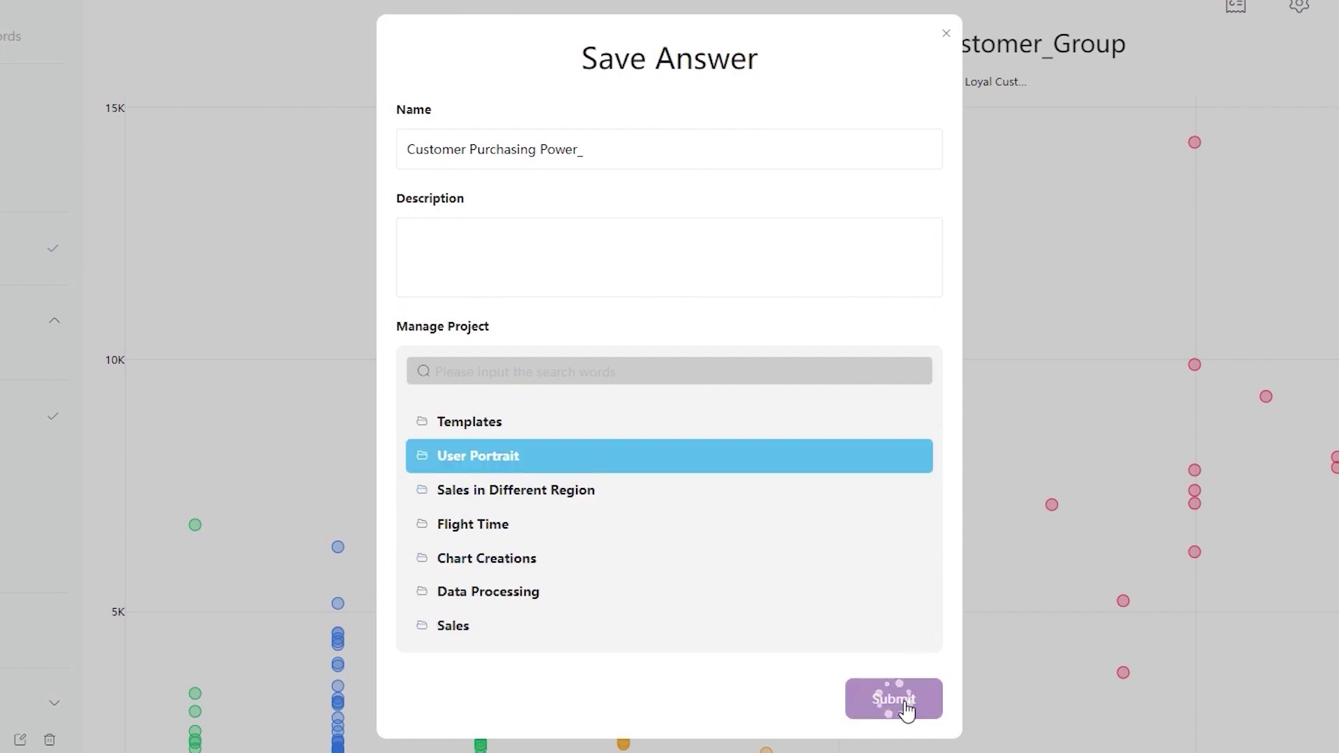
left_click(628, 443)
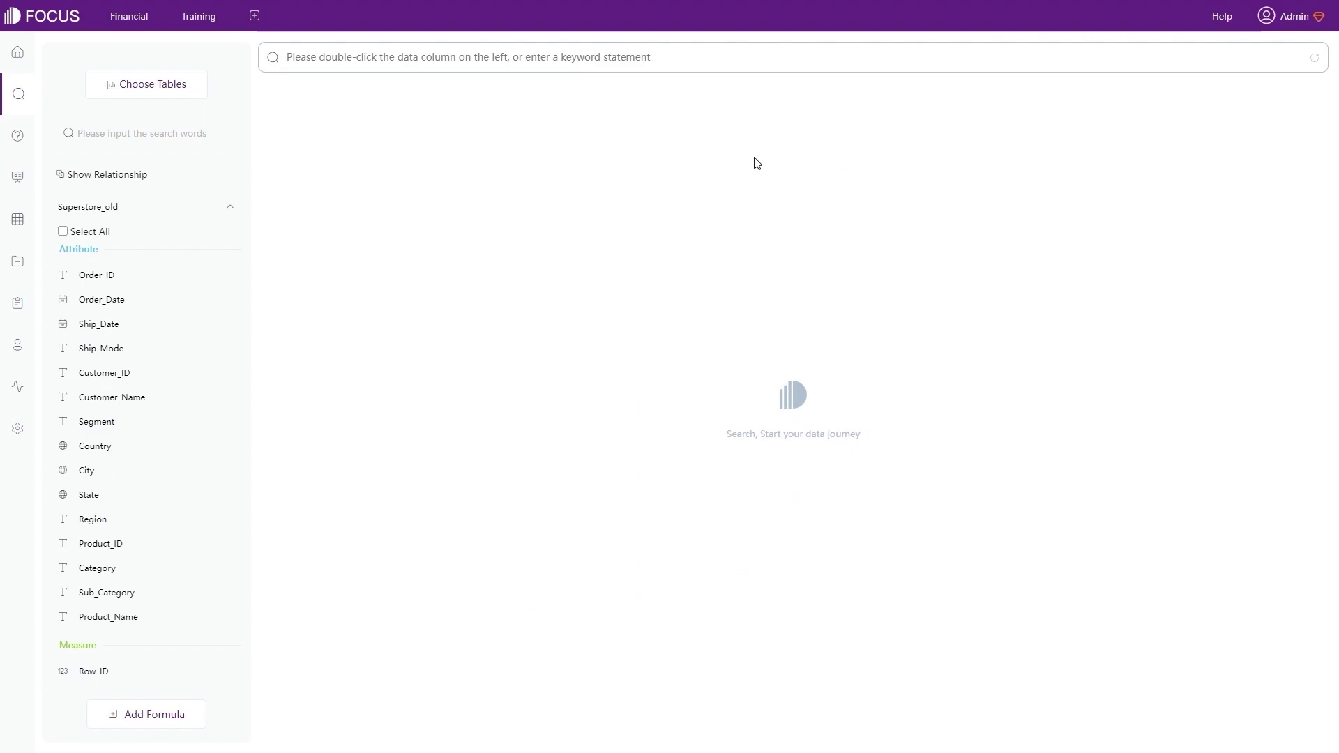
Search the Superstore_old table for "growth of Profit by Order_Date monthly".
left_click(408, 51)
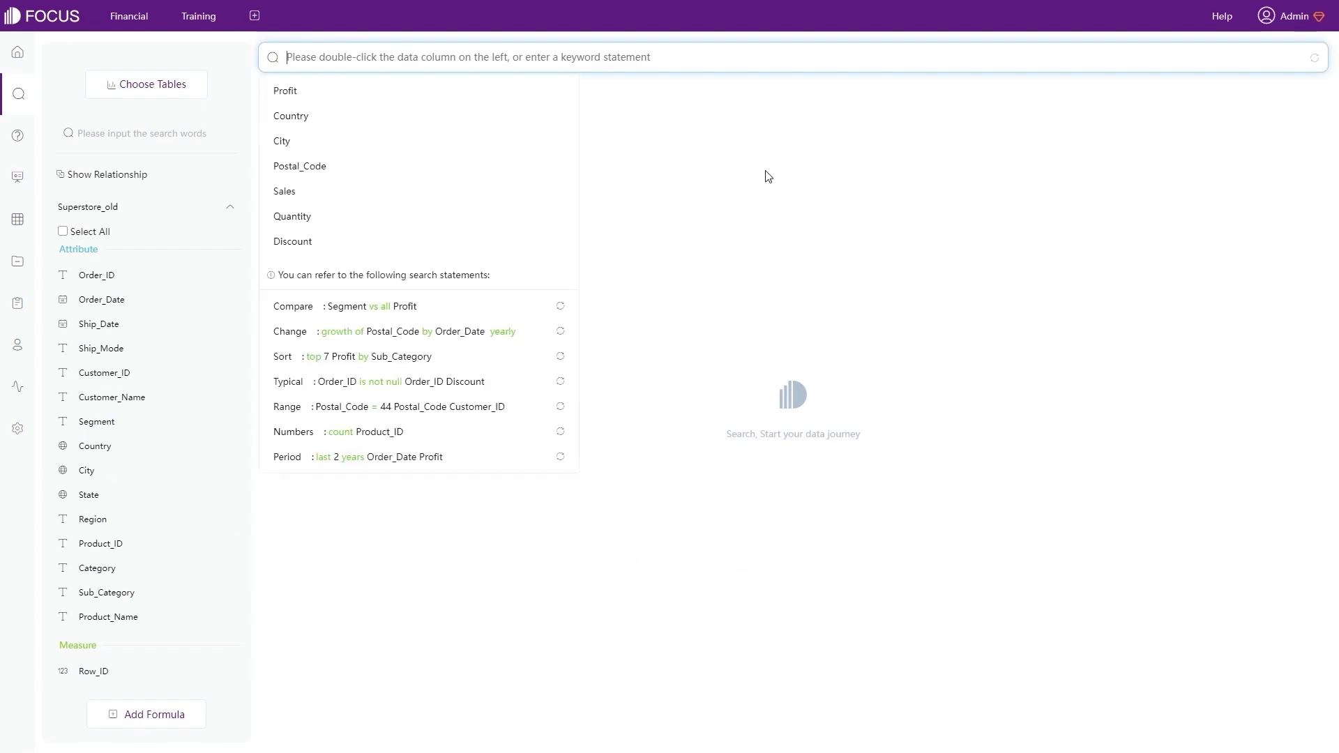
type("growth")
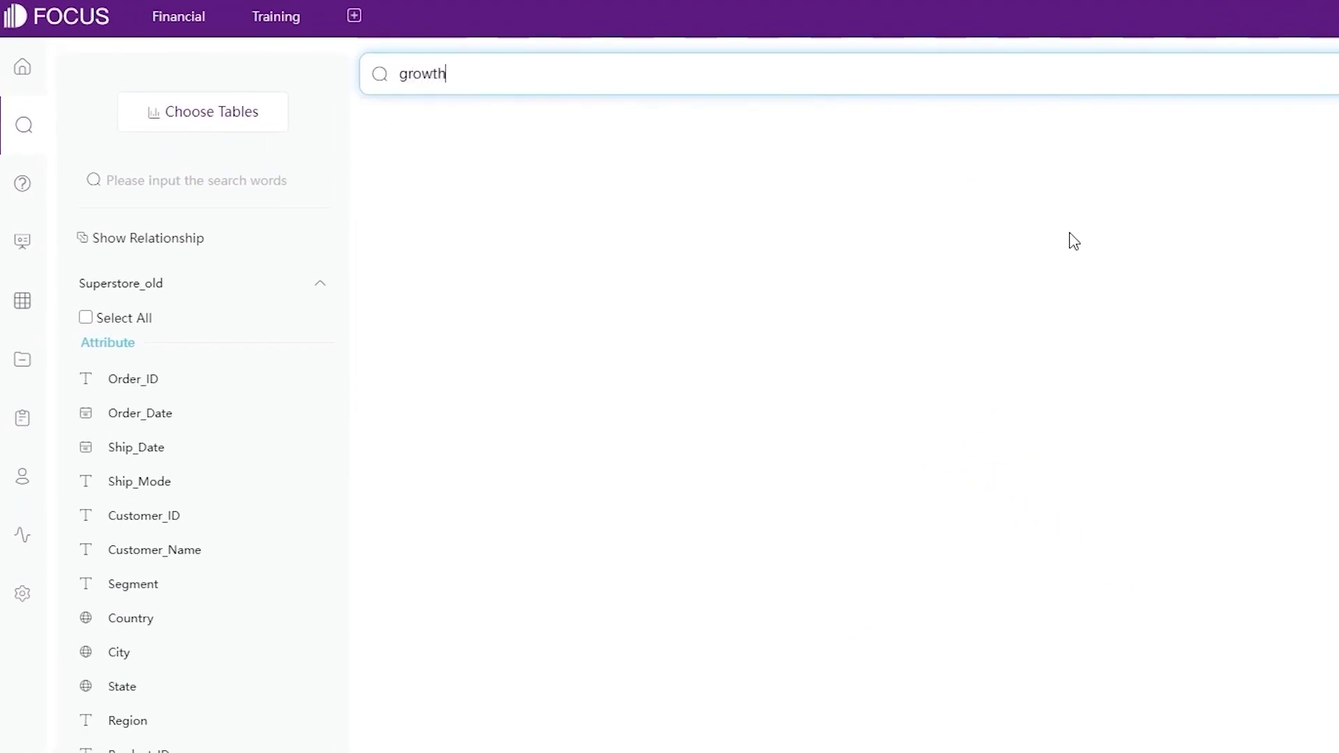
type(" of Profit by Order_Date monthly")
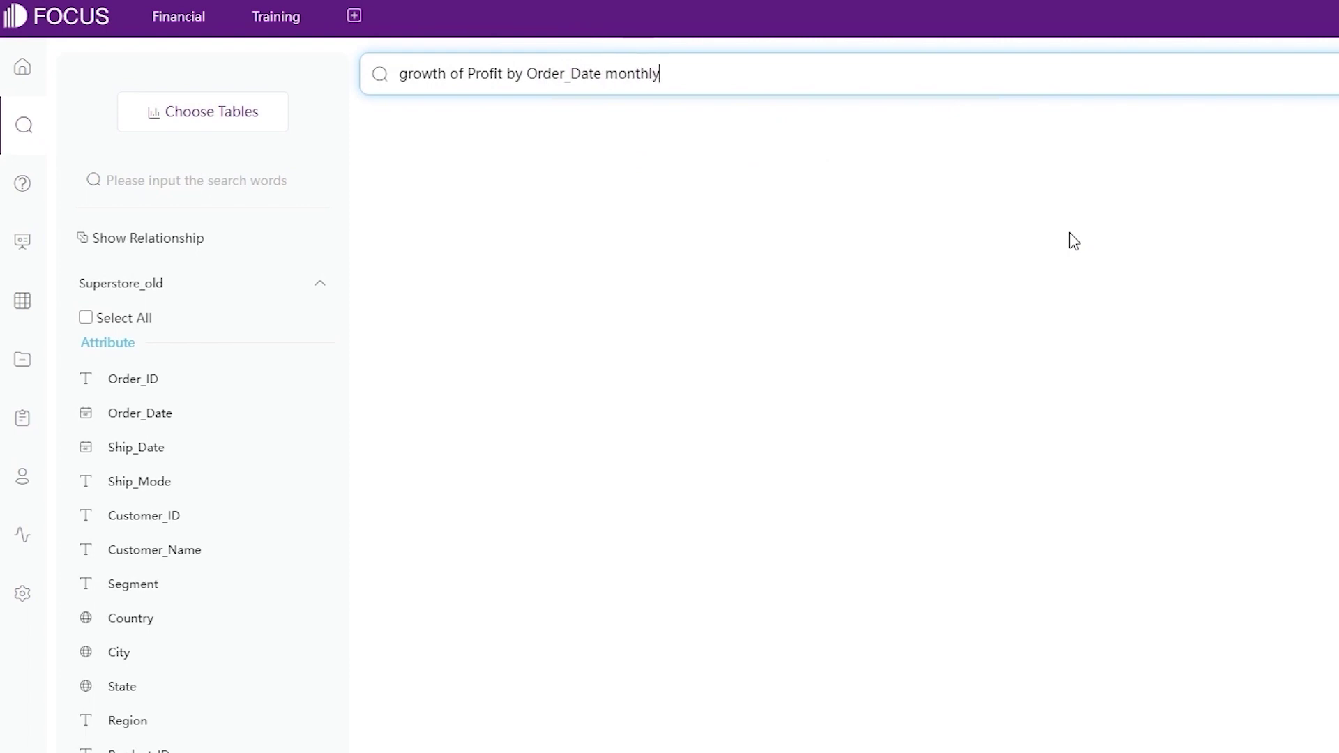
key("Return")
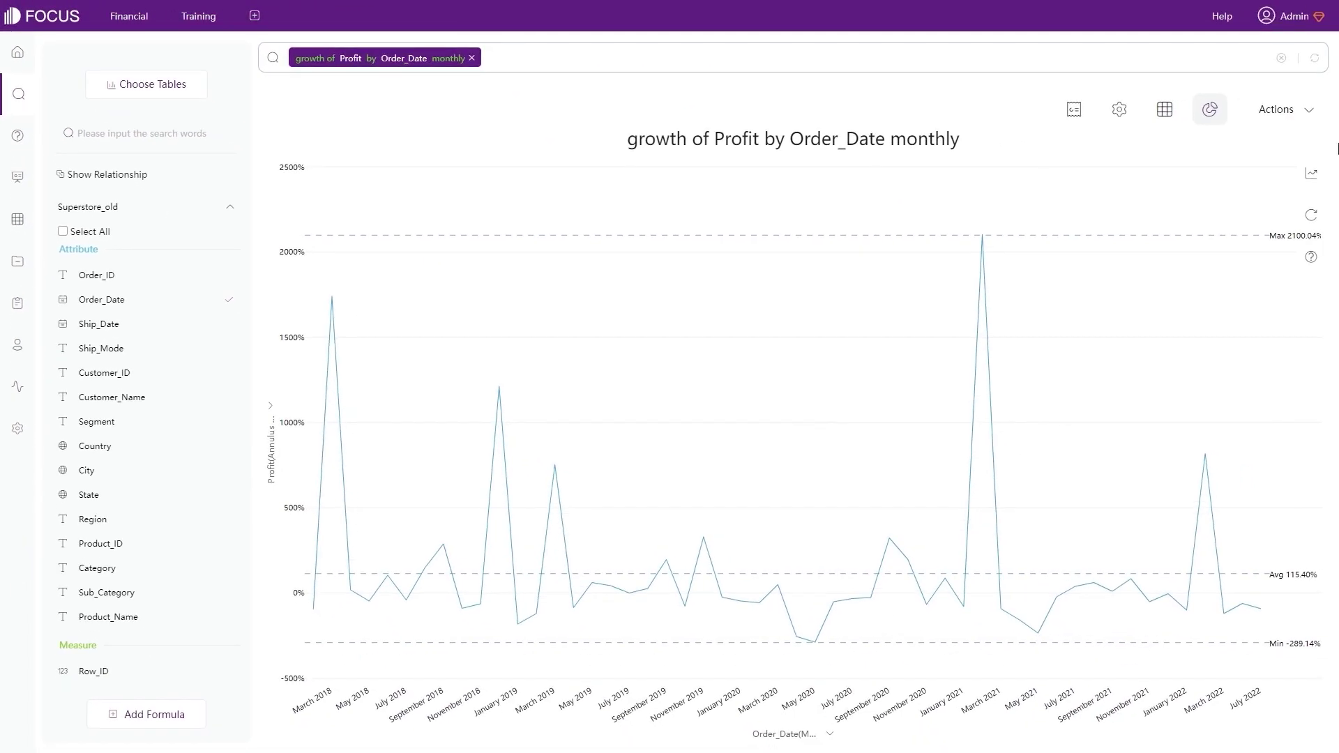
Try displaying the monthly profit growth as a table, column chart, area chart and bar chart, and return to the line chart.
left_click(1164, 109)
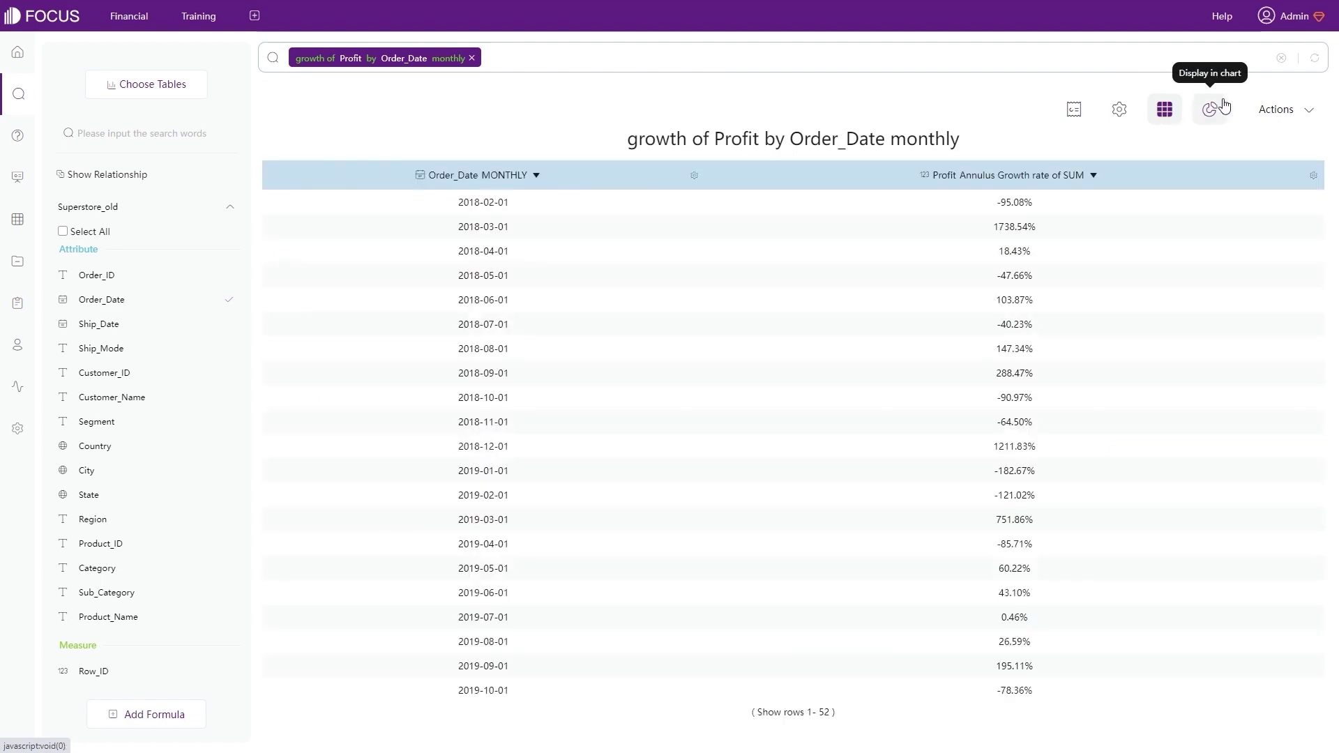
left_click(1211, 111)
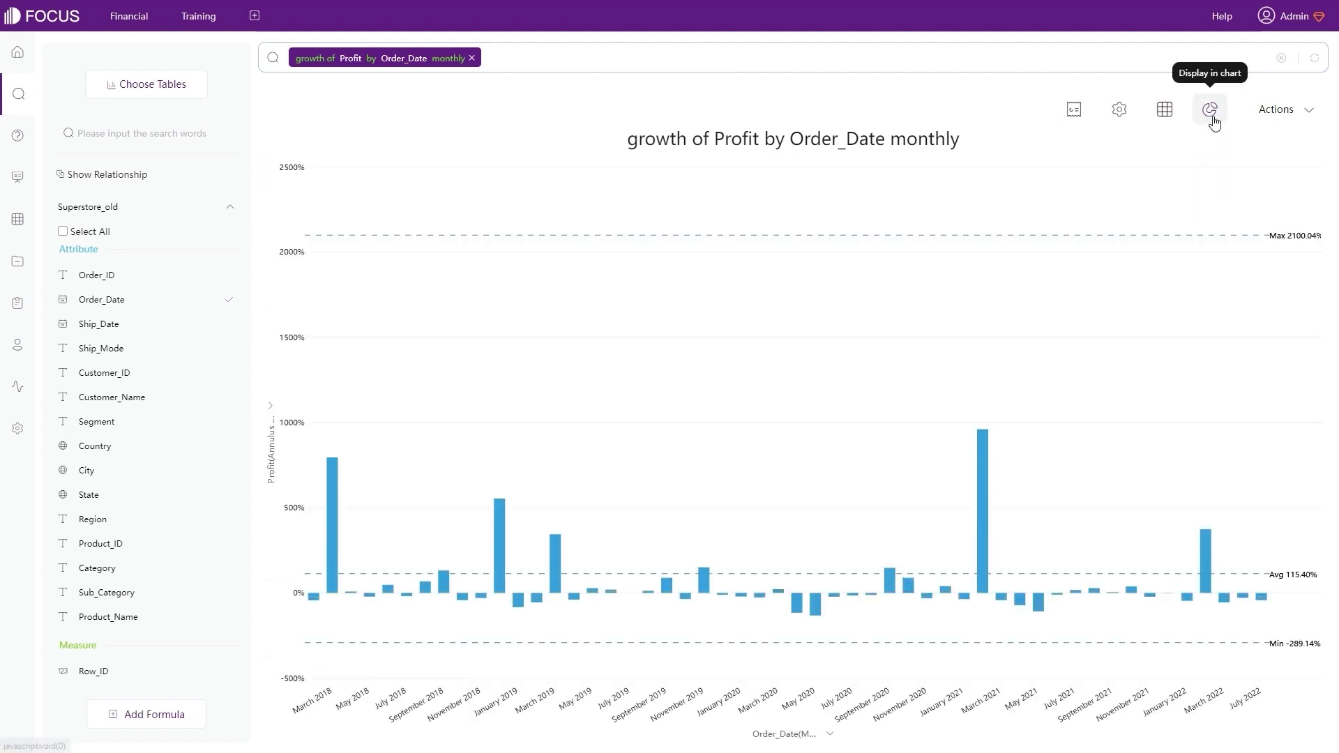
left_click(1257, 185)
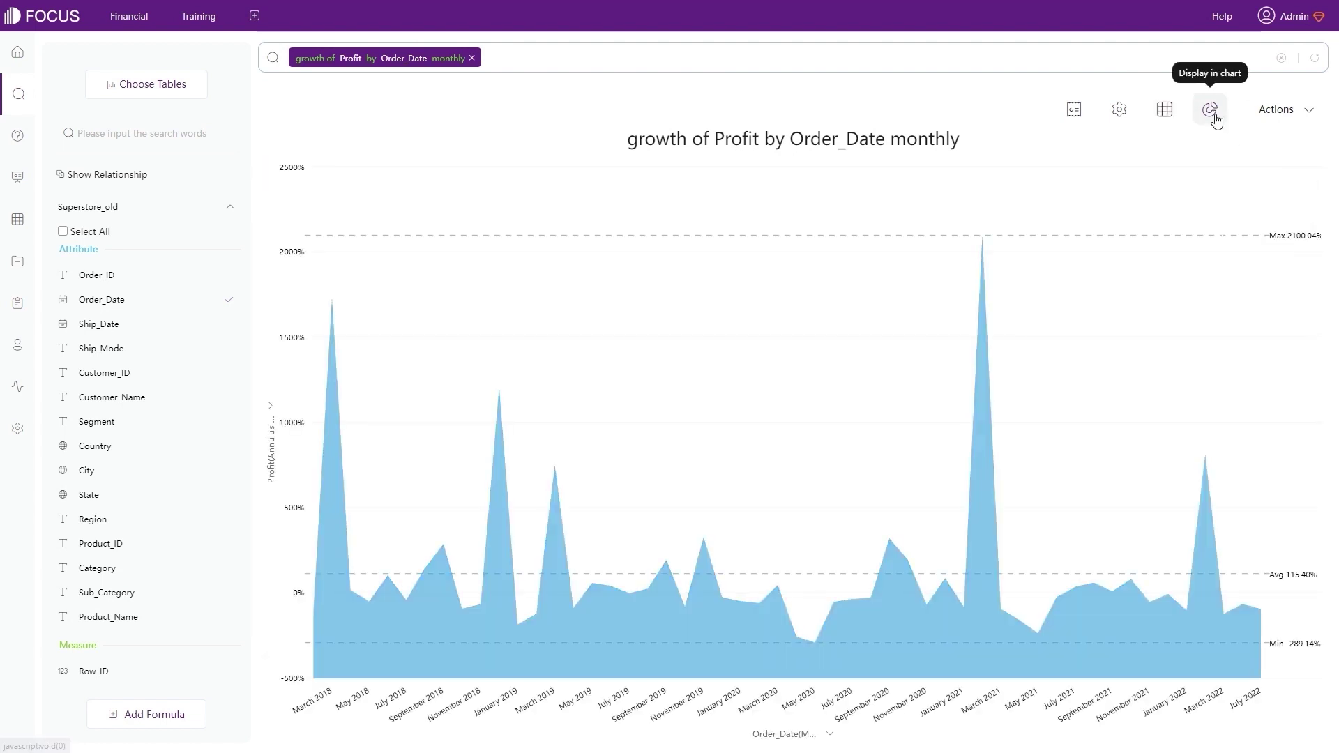
mouse_move(1211, 111)
left_click(1113, 360)
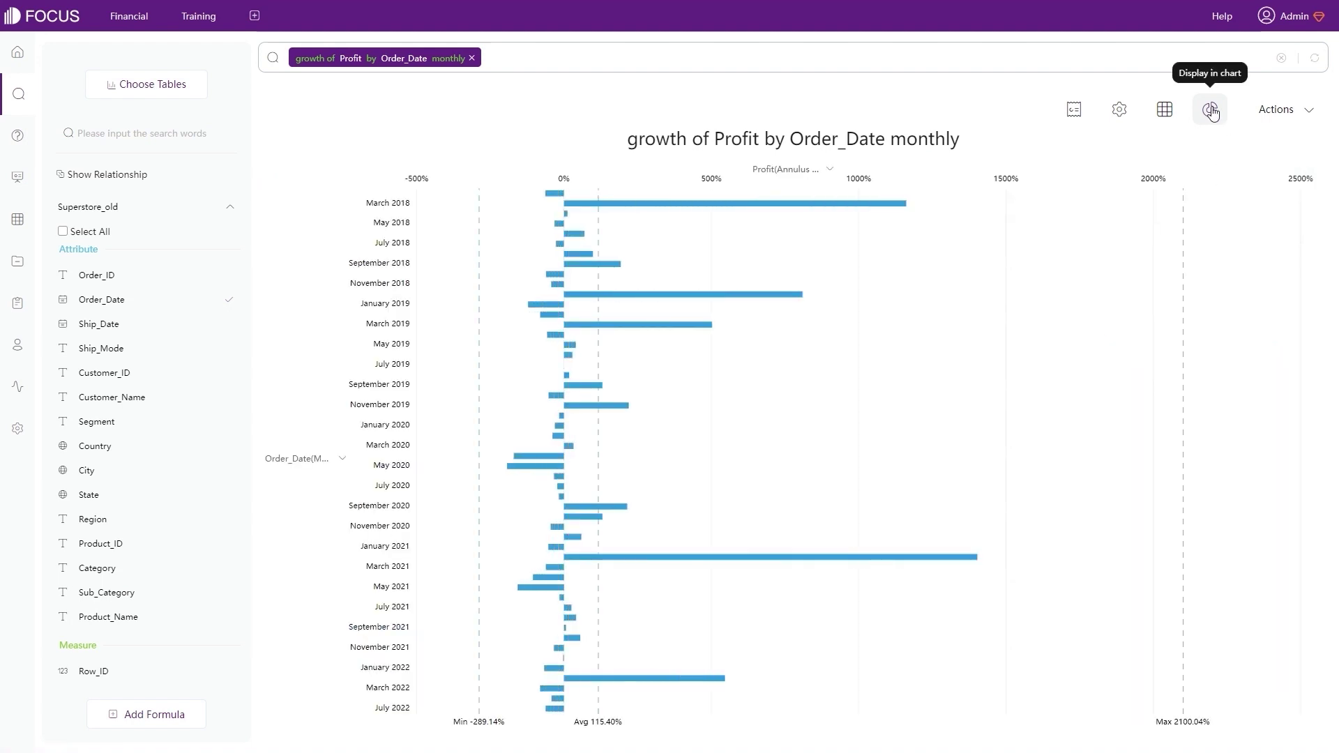
left_click(1186, 185)
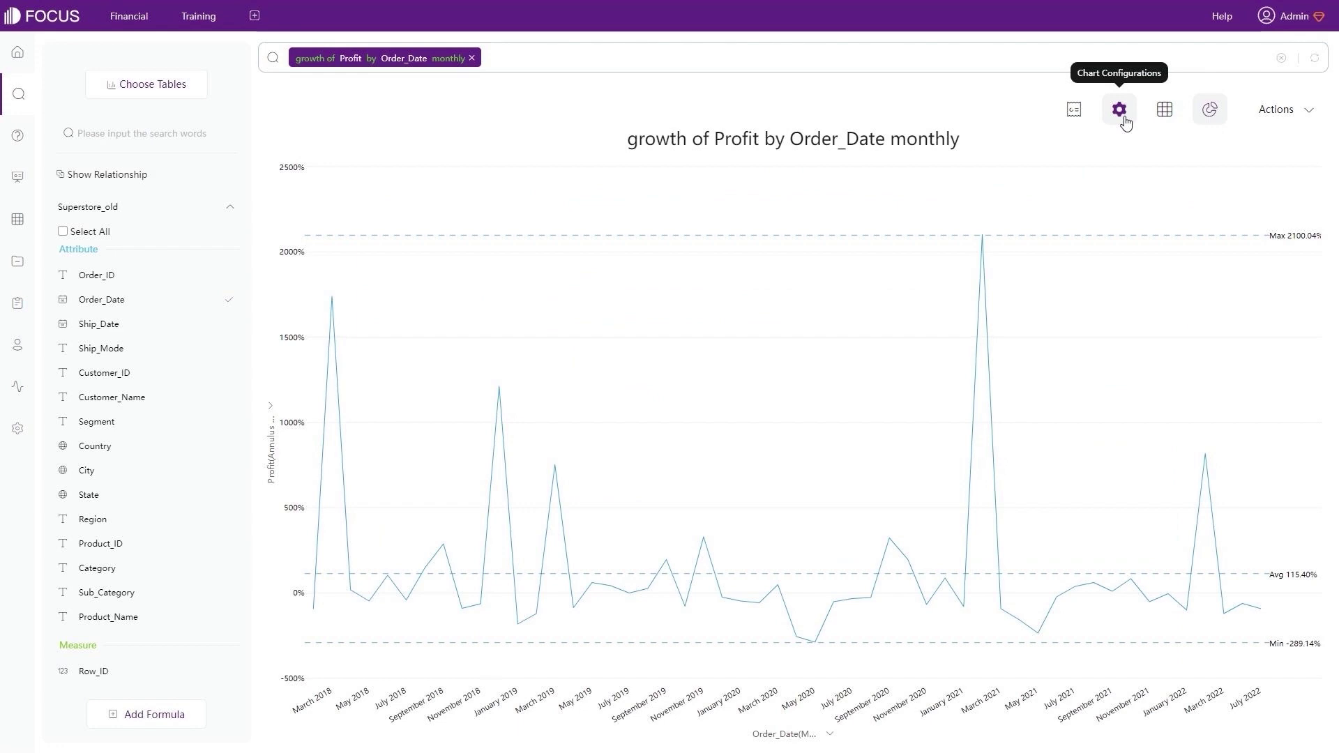
Apply the blue, green, orange, pink and purple color theme to the monthly profit growth line chart.
left_click(1122, 117)
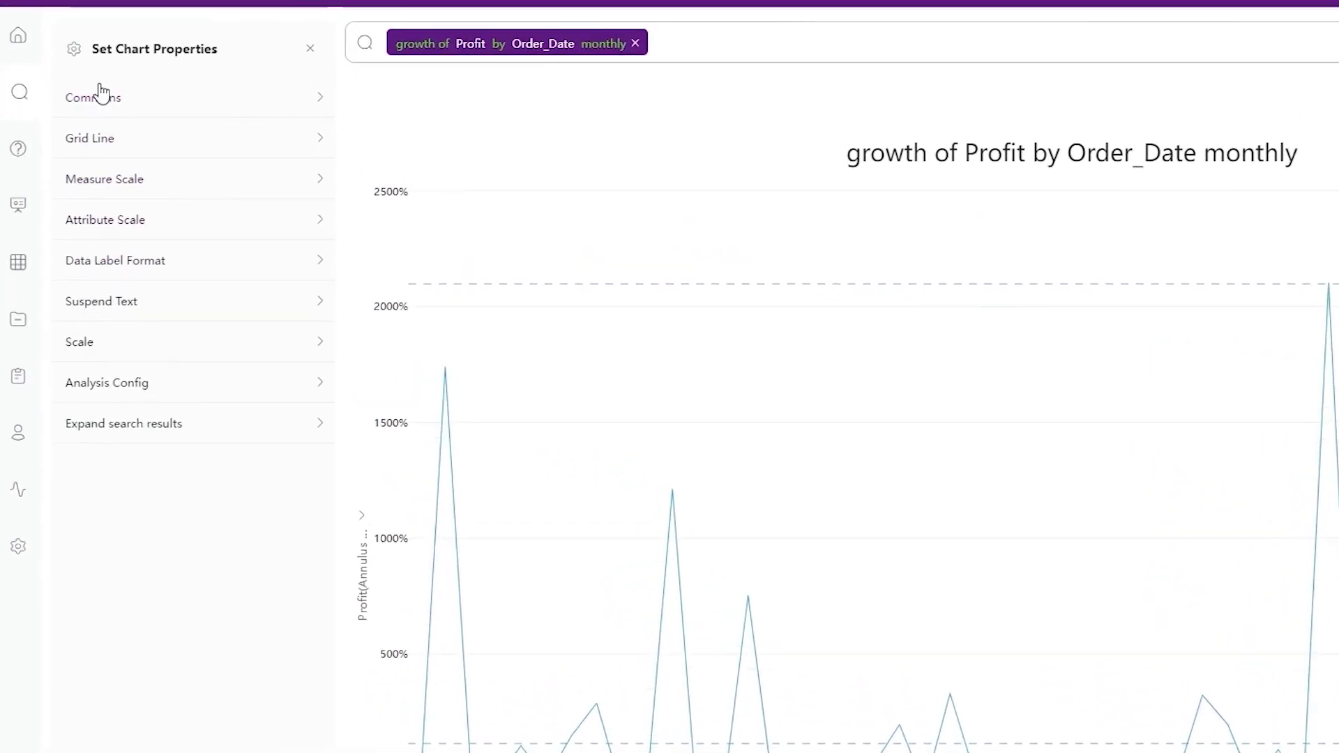
left_click(74, 95)
left_click(221, 143)
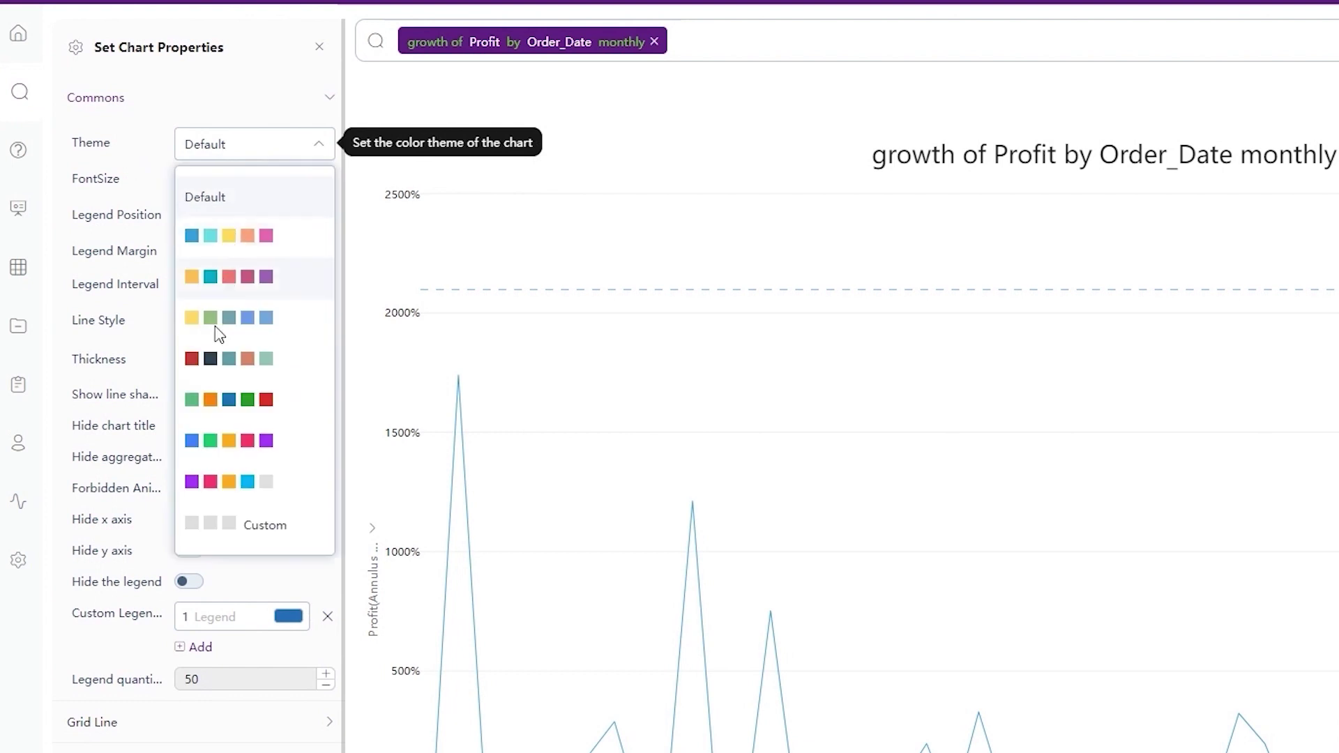
left_click(223, 442)
Increase the line chart's font size by two increments and turn on its data labels.
left_click(326, 173)
left_click(325, 172)
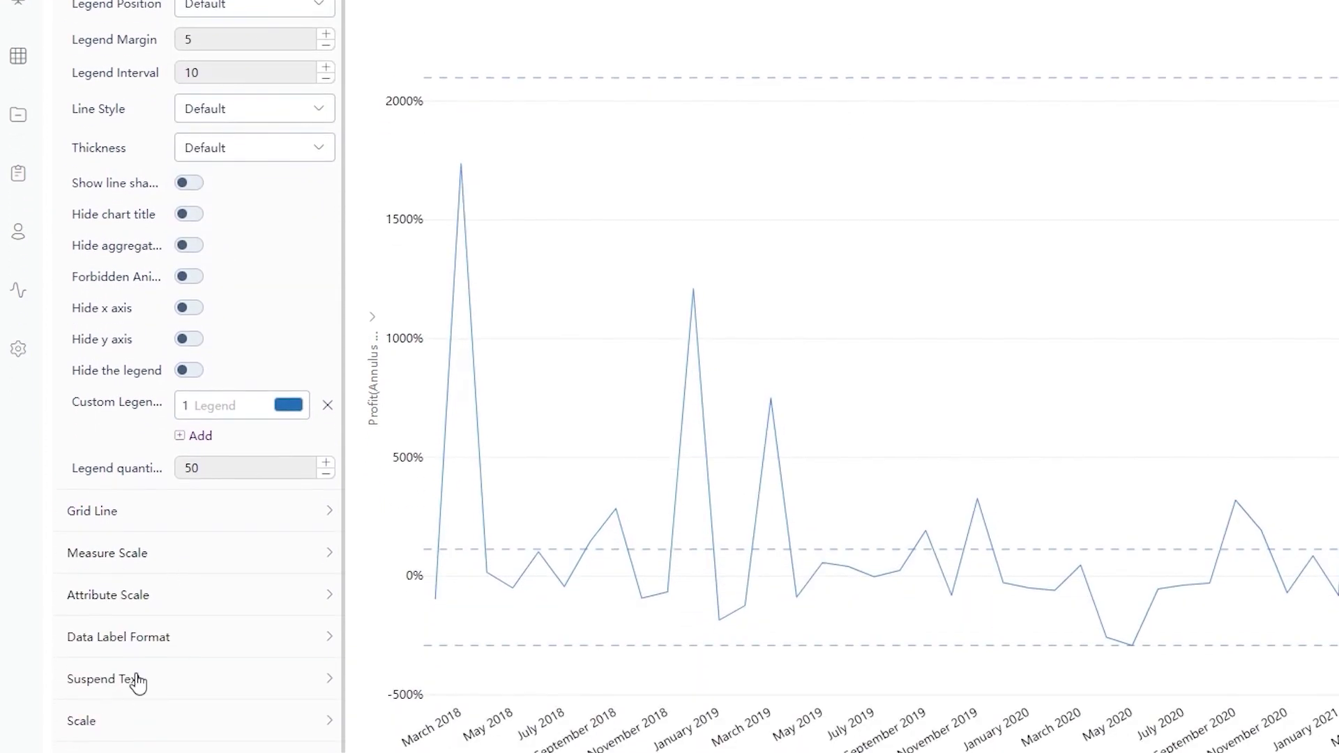
left_click(144, 638)
left_click(190, 96)
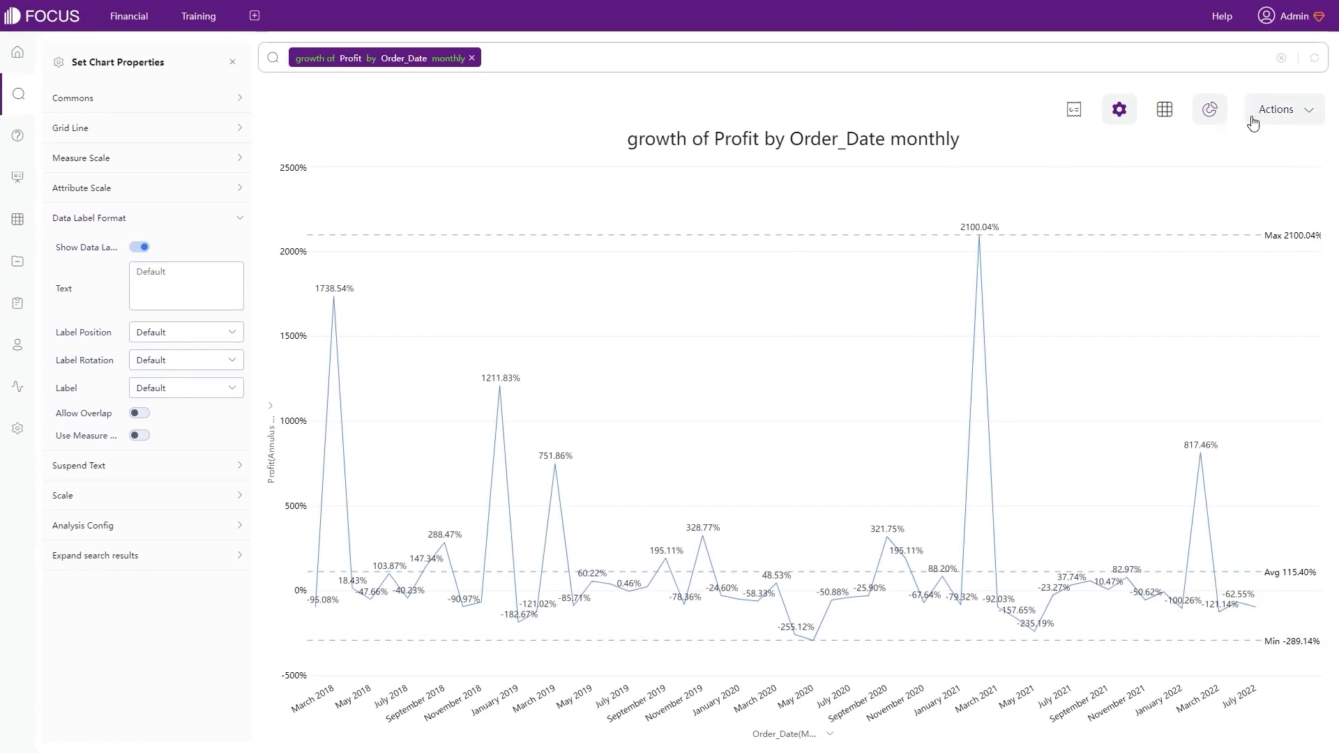
Add the chart to the brief report as "Monthly growth of profit" with the remark "Check this out!" and preview the report.
left_click(1081, 115)
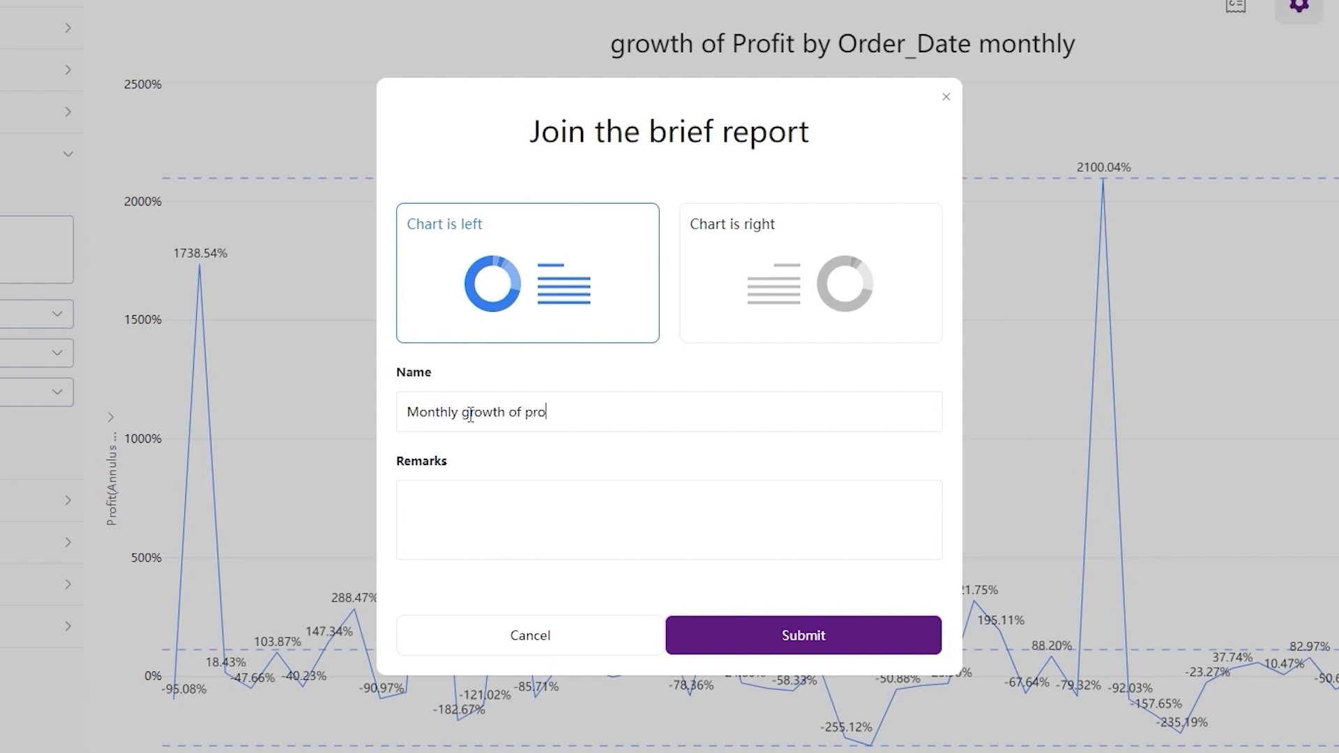
left_click(596, 530)
type("Check this out!")
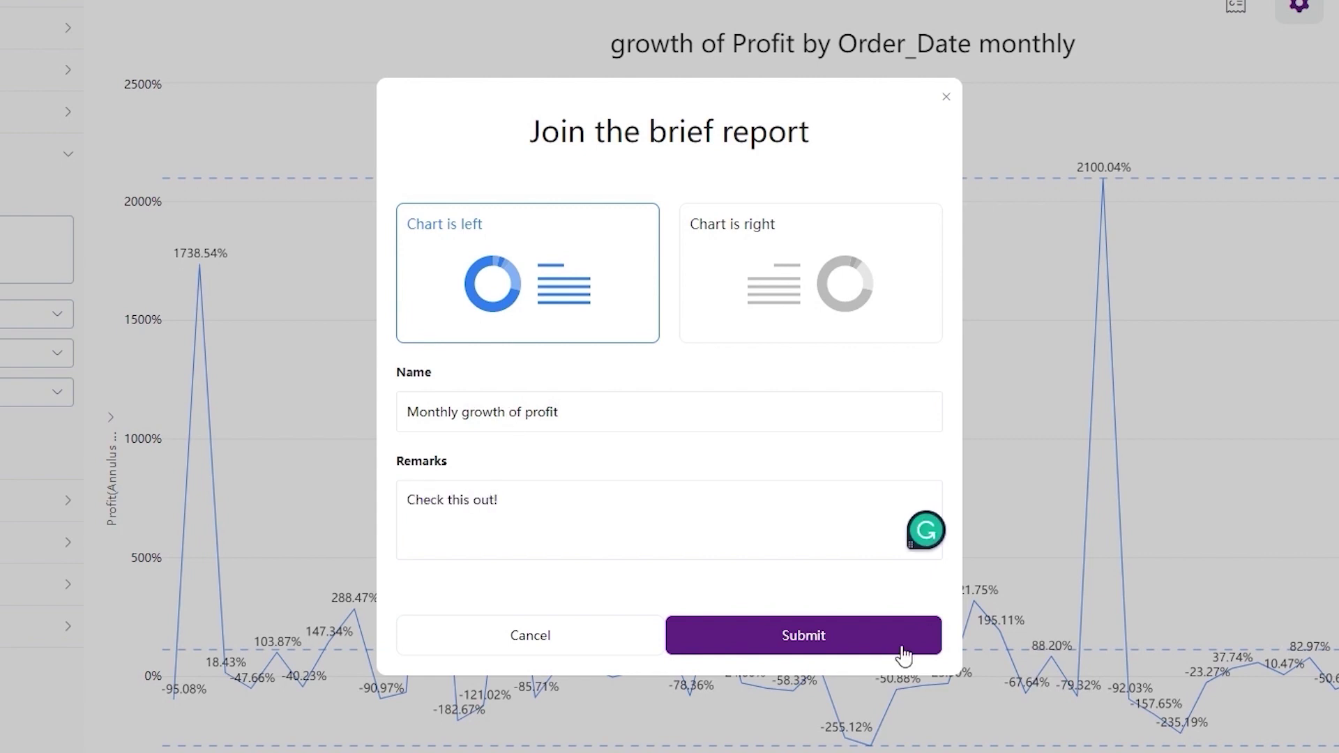
left_click(870, 636)
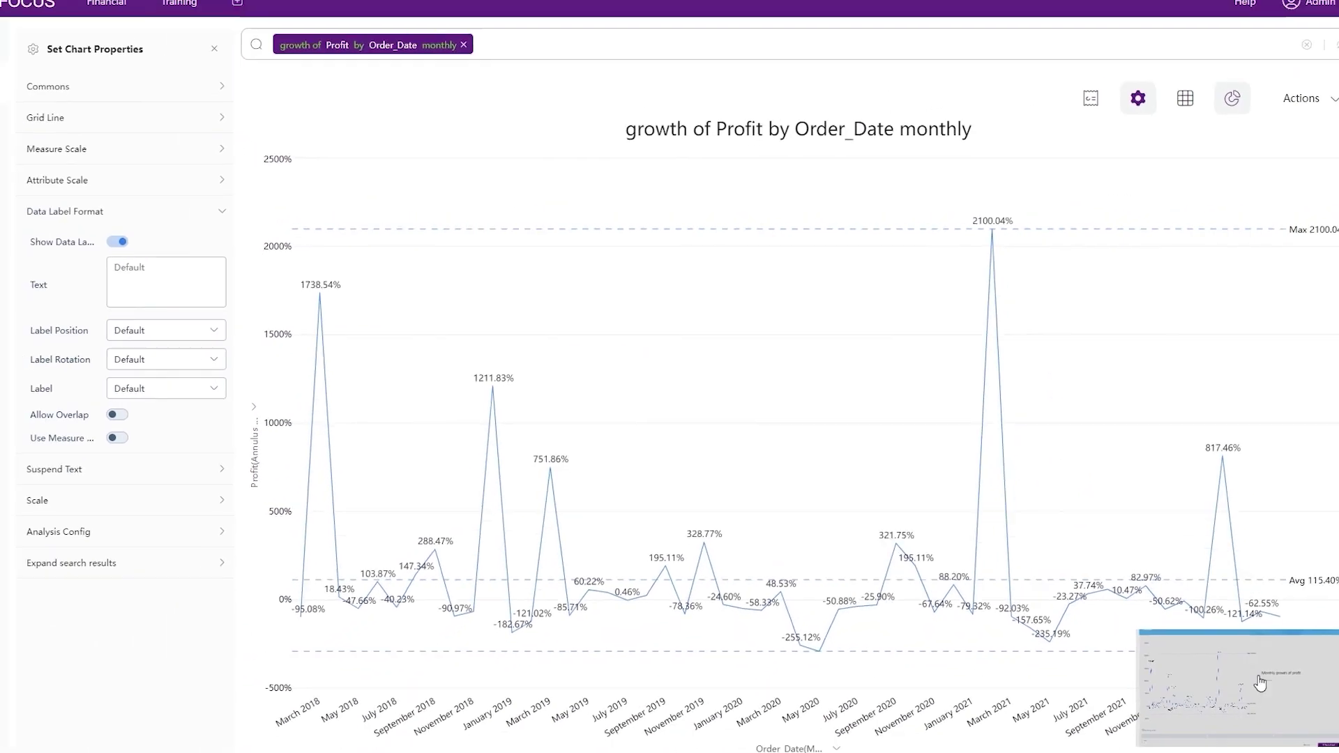
left_click(1259, 682)
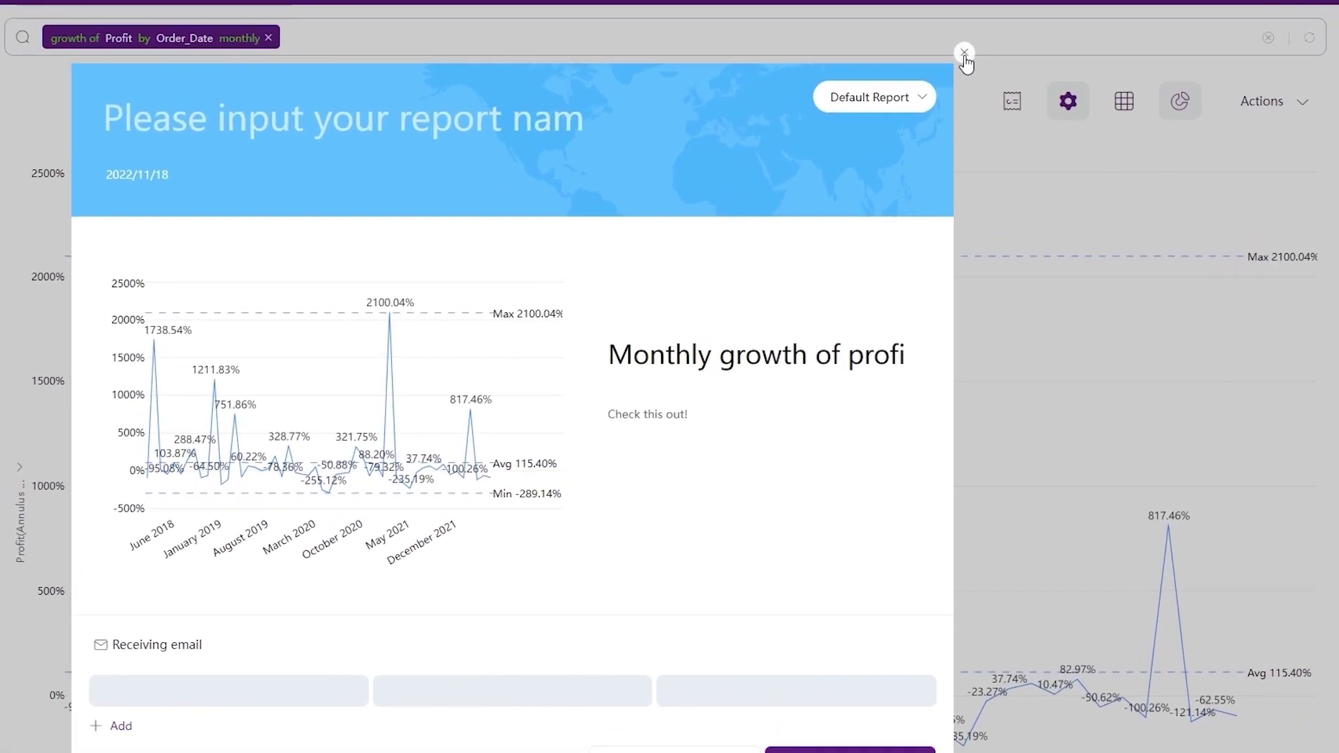
left_click(965, 53)
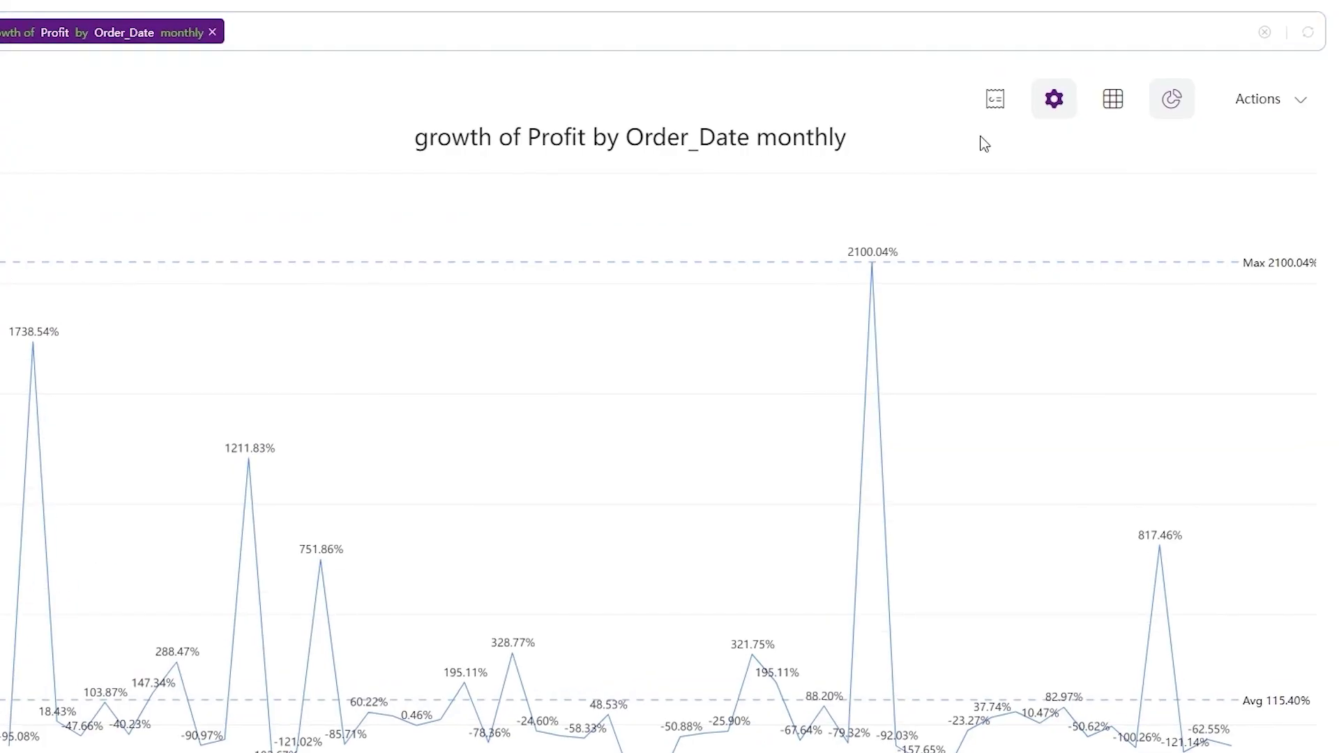
Save the line chart as an answer named "Monthly growth rate of profit" in the Sales in Different Region project.
left_click(1255, 98)
left_click(1216, 161)
left_click(418, 356)
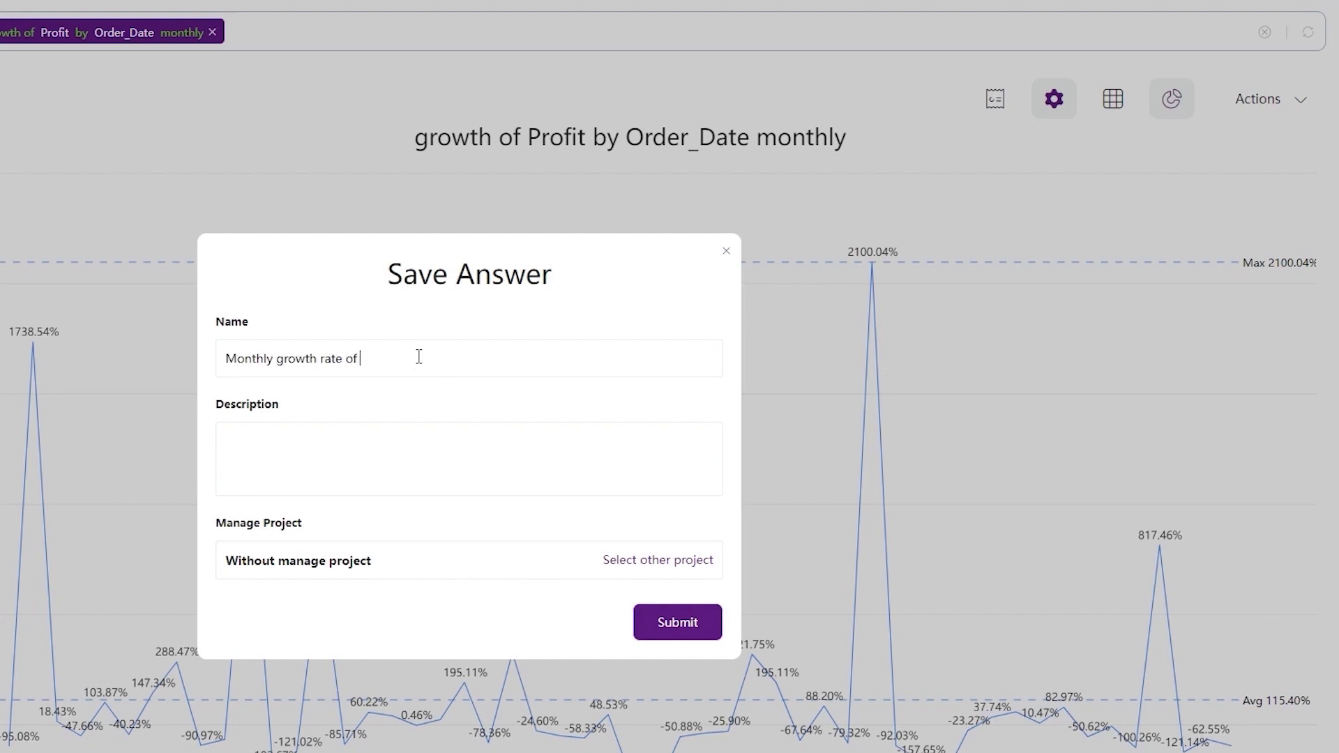
left_click(635, 562)
left_click(388, 555)
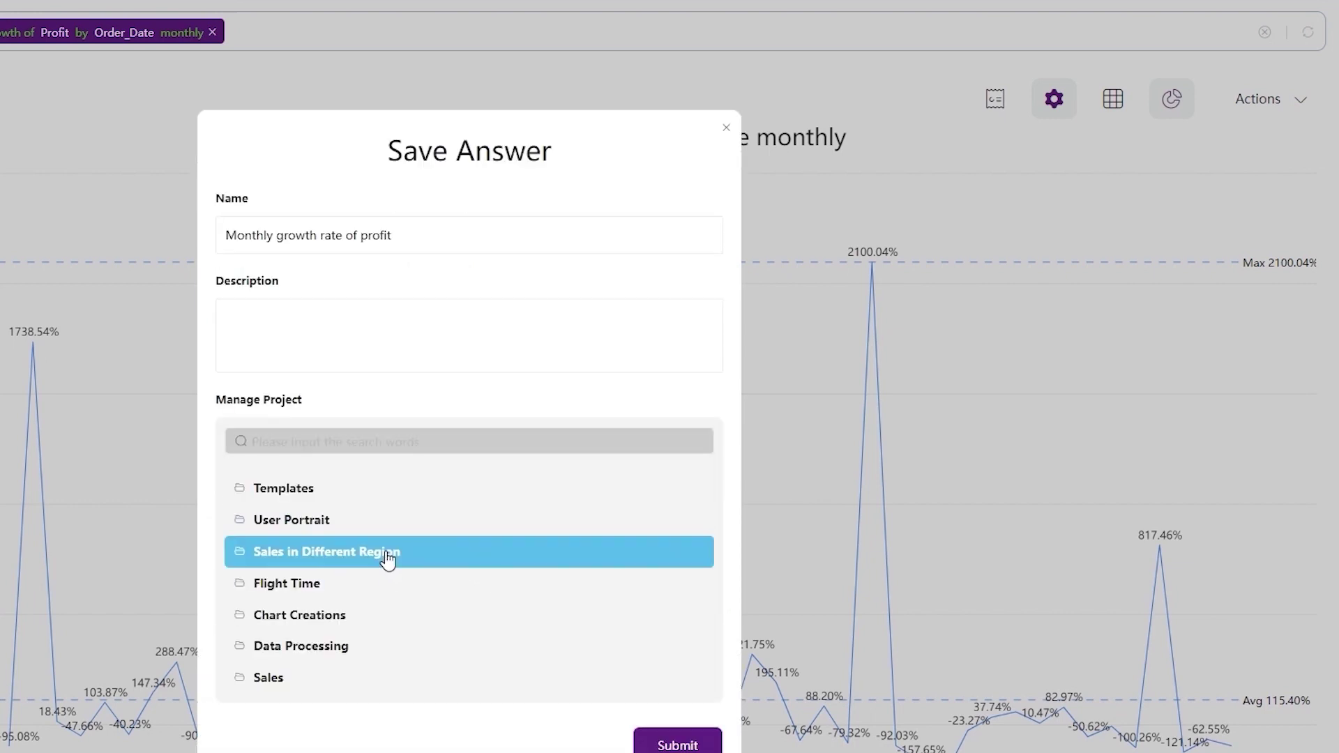
left_click(303, 440)
left_click(670, 737)
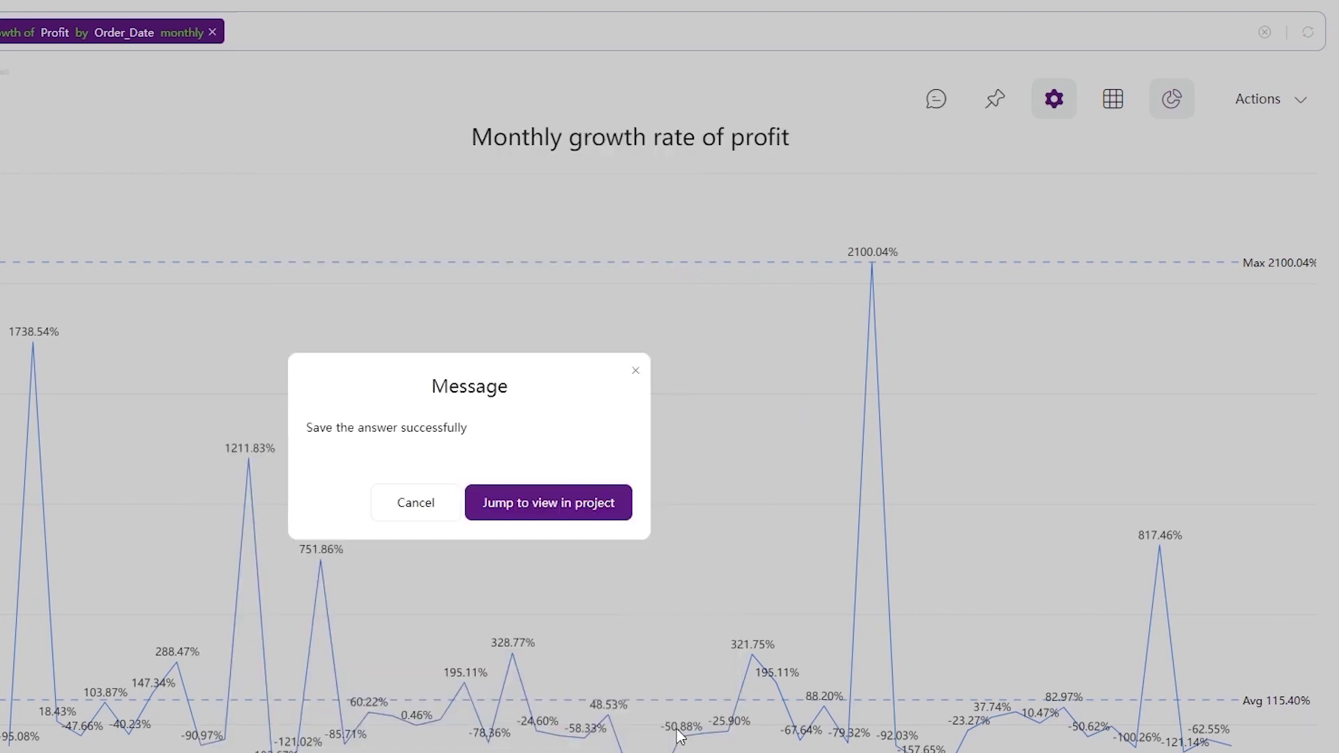
left_click(426, 508)
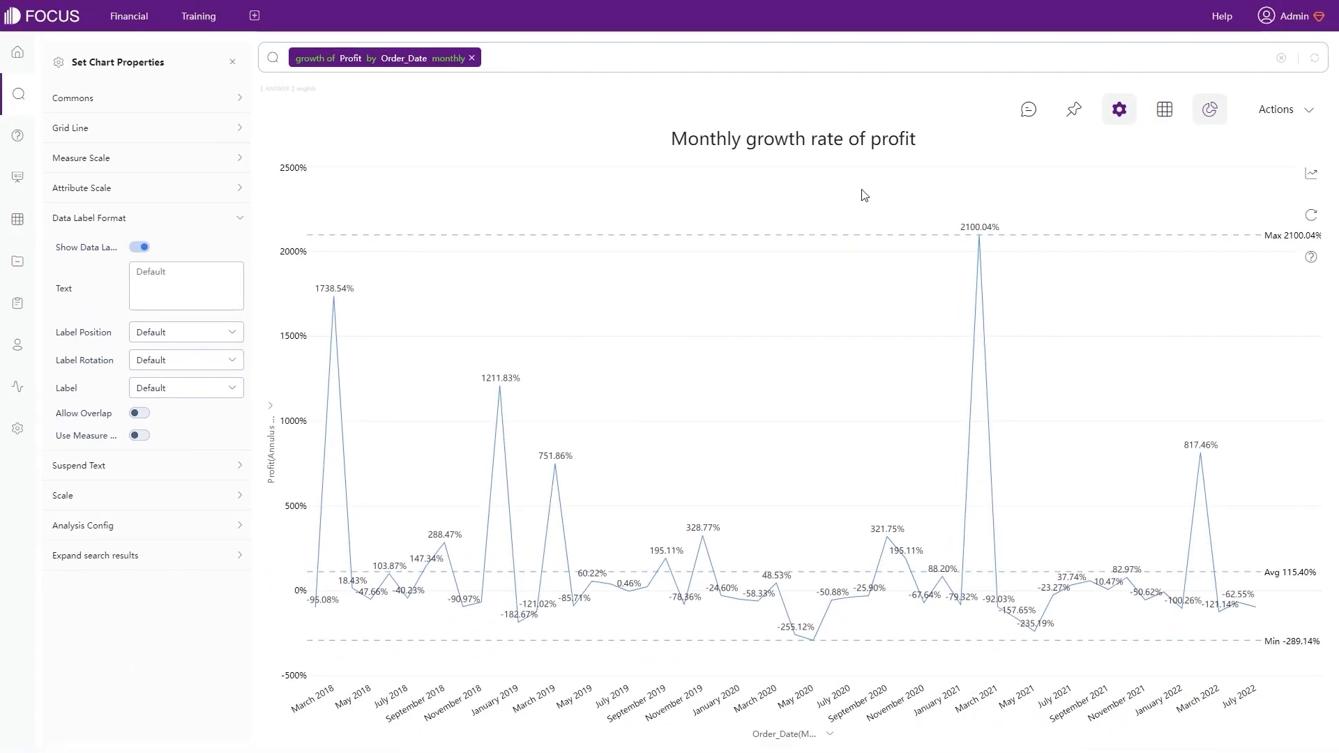
Post the comment "Yes, We did great this year." on the saved profit growth answer.
left_click(1029, 110)
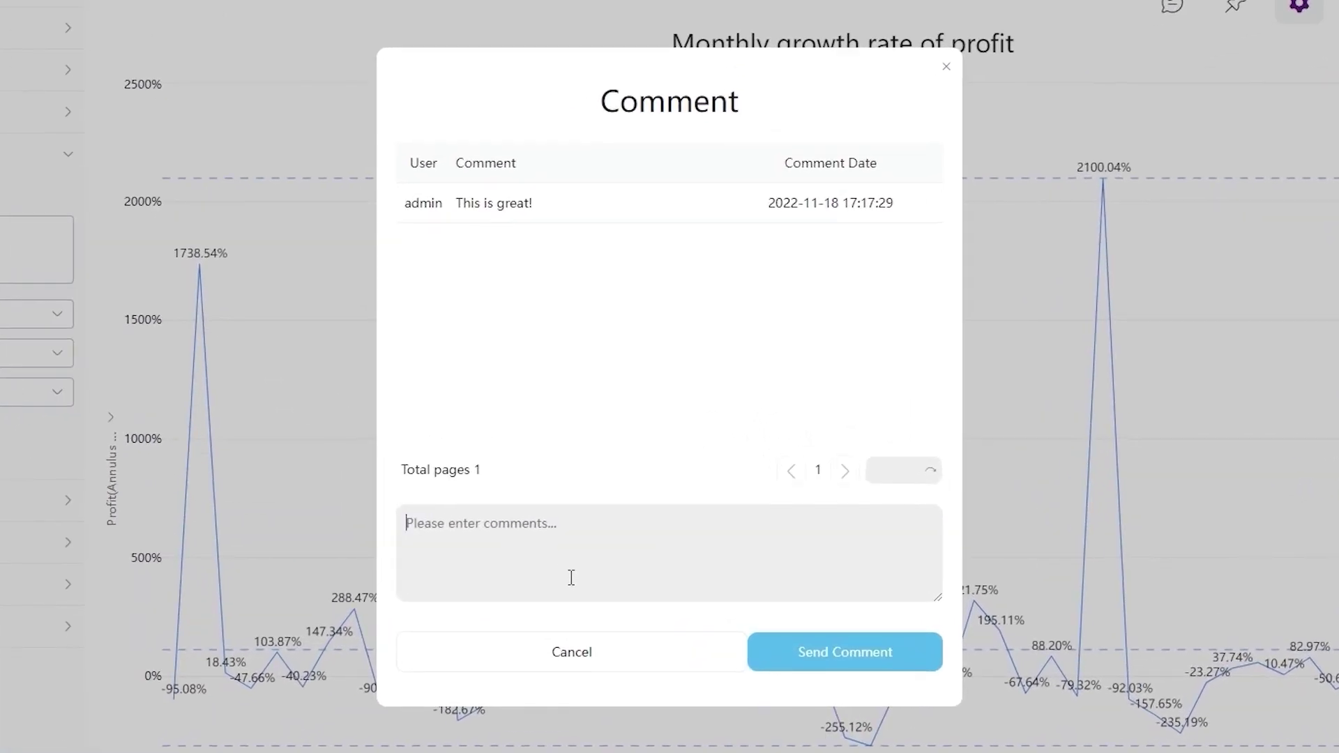
left_click(570, 577)
type("Yes, We did")
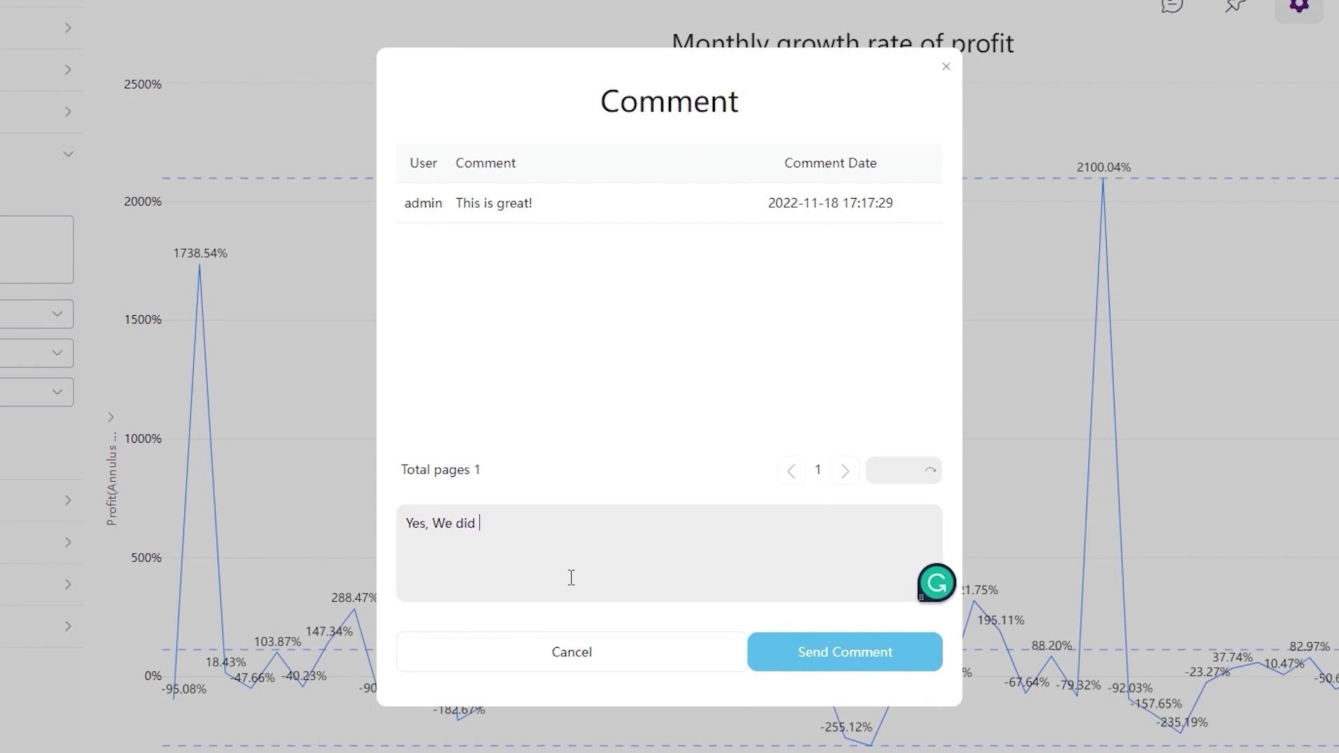
type("great this year.")
left_click(846, 665)
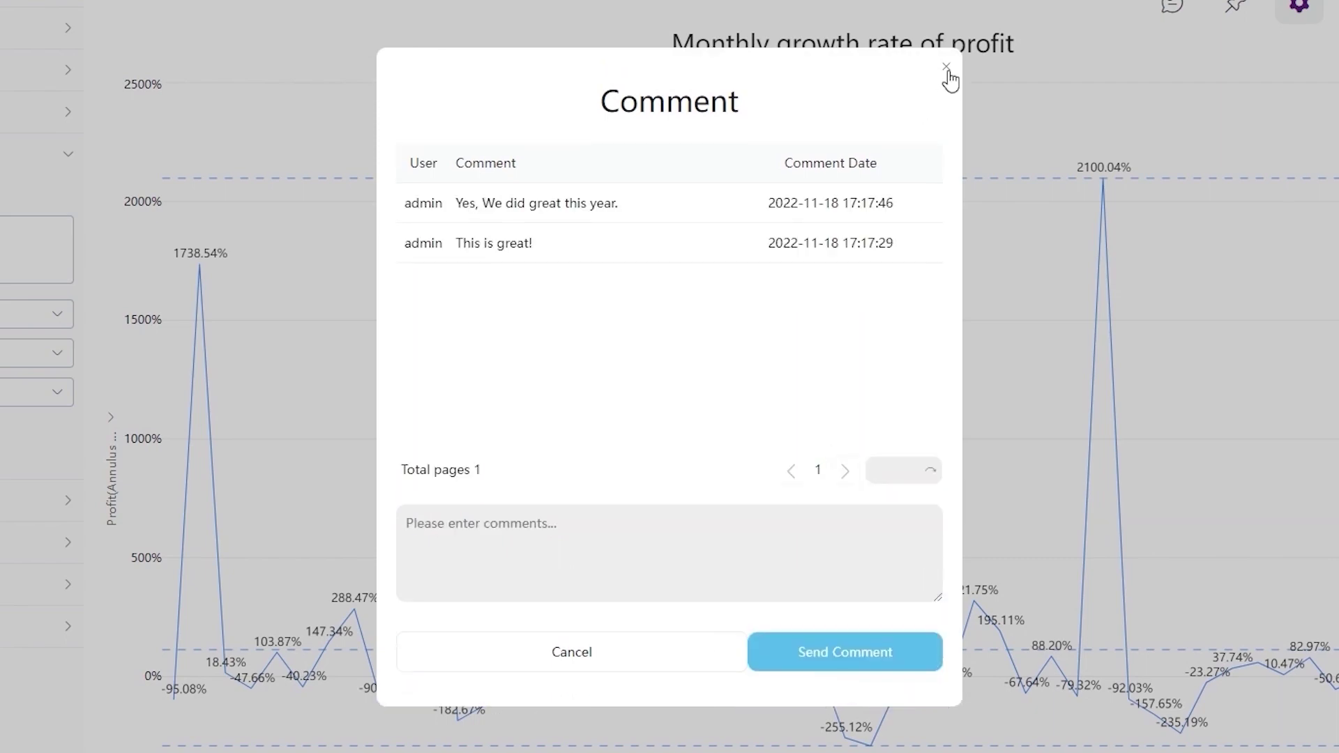
left_click(947, 67)
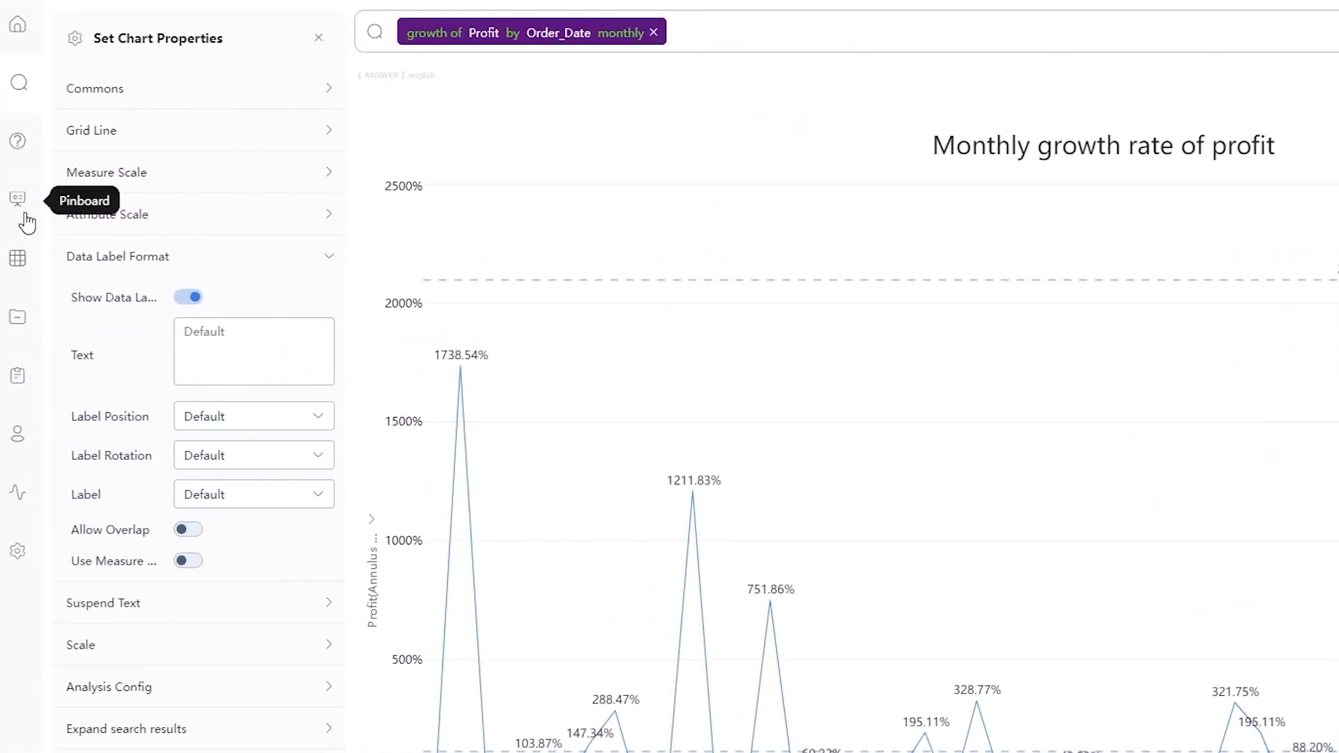
Create a new pinboard and open it in the editor.
left_click(26, 221)
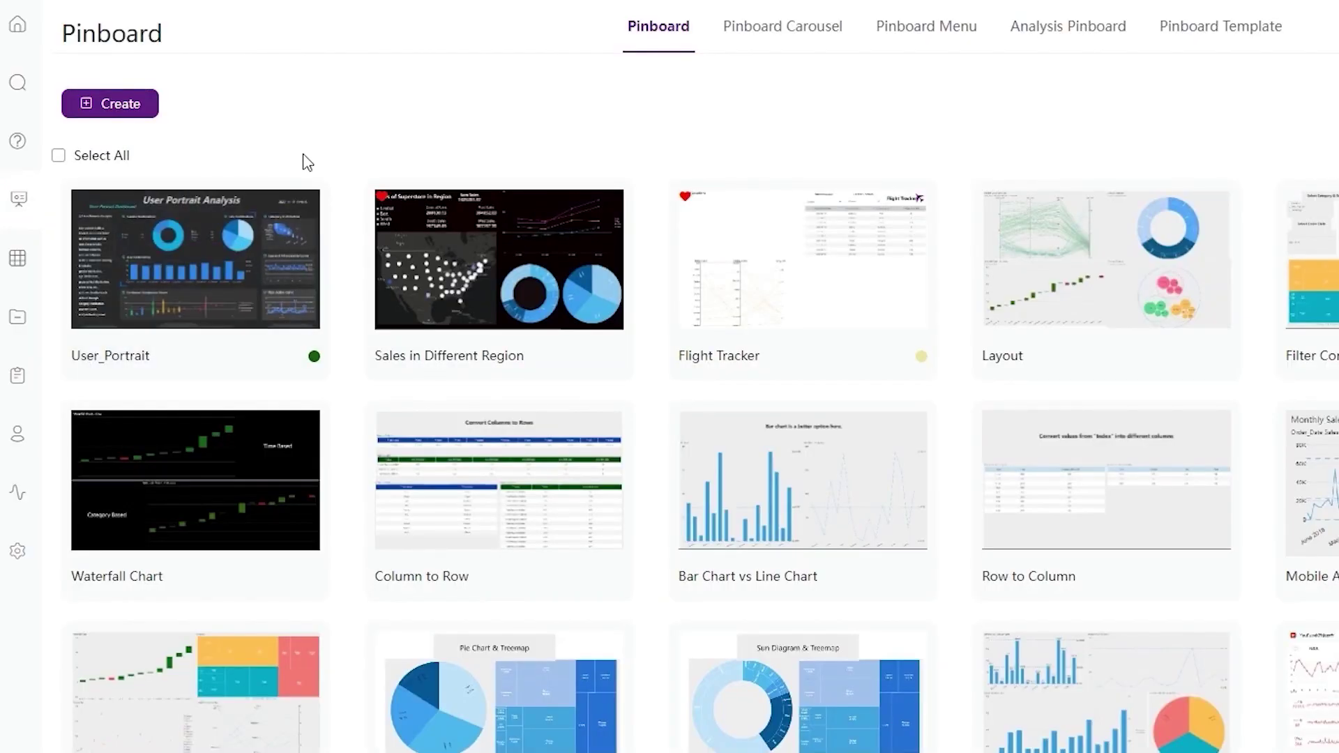
left_click(134, 105)
left_click(131, 166)
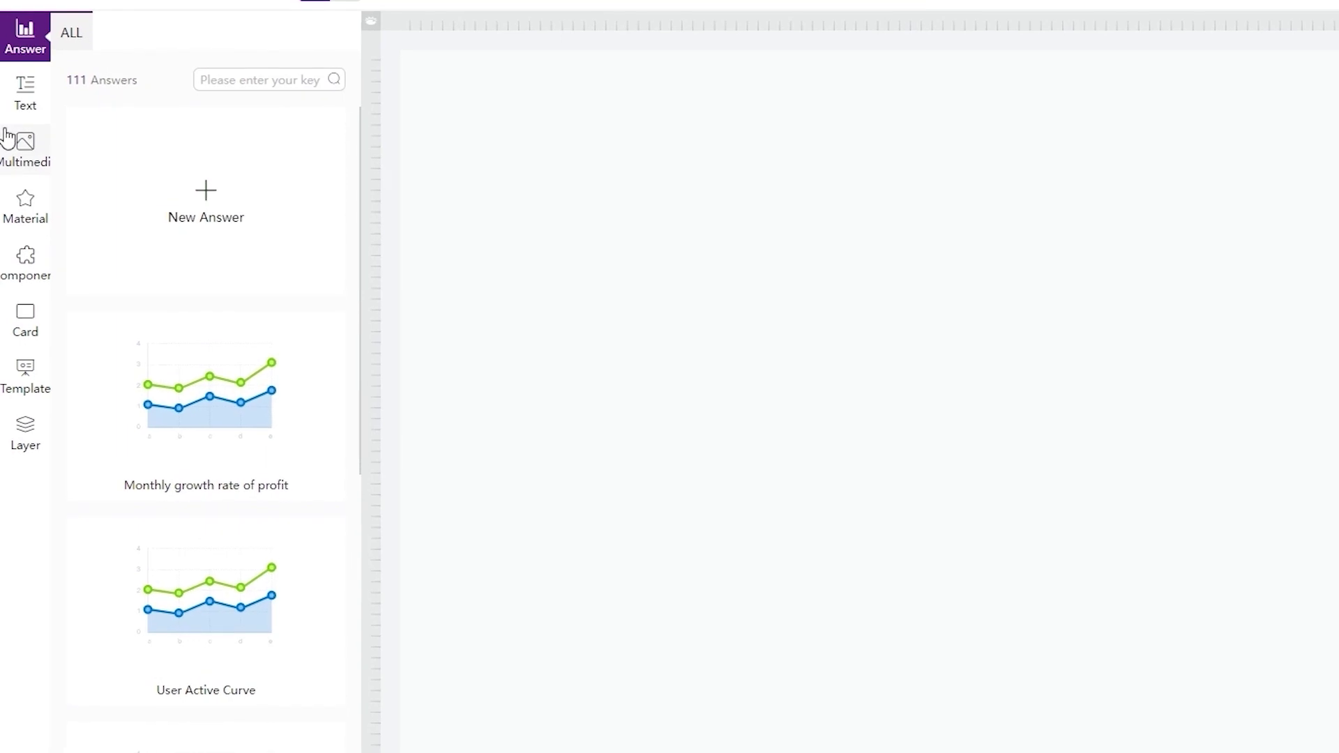
left_click(21, 108)
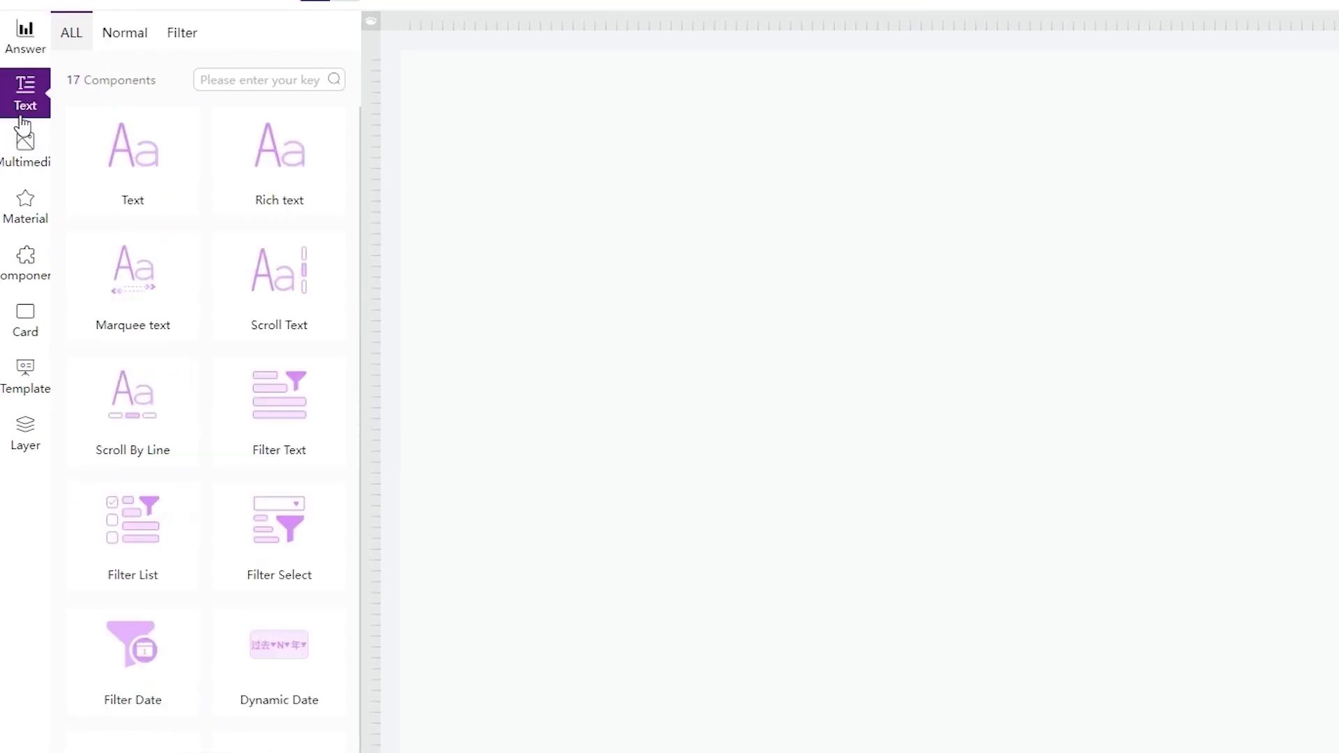
left_click(35, 153)
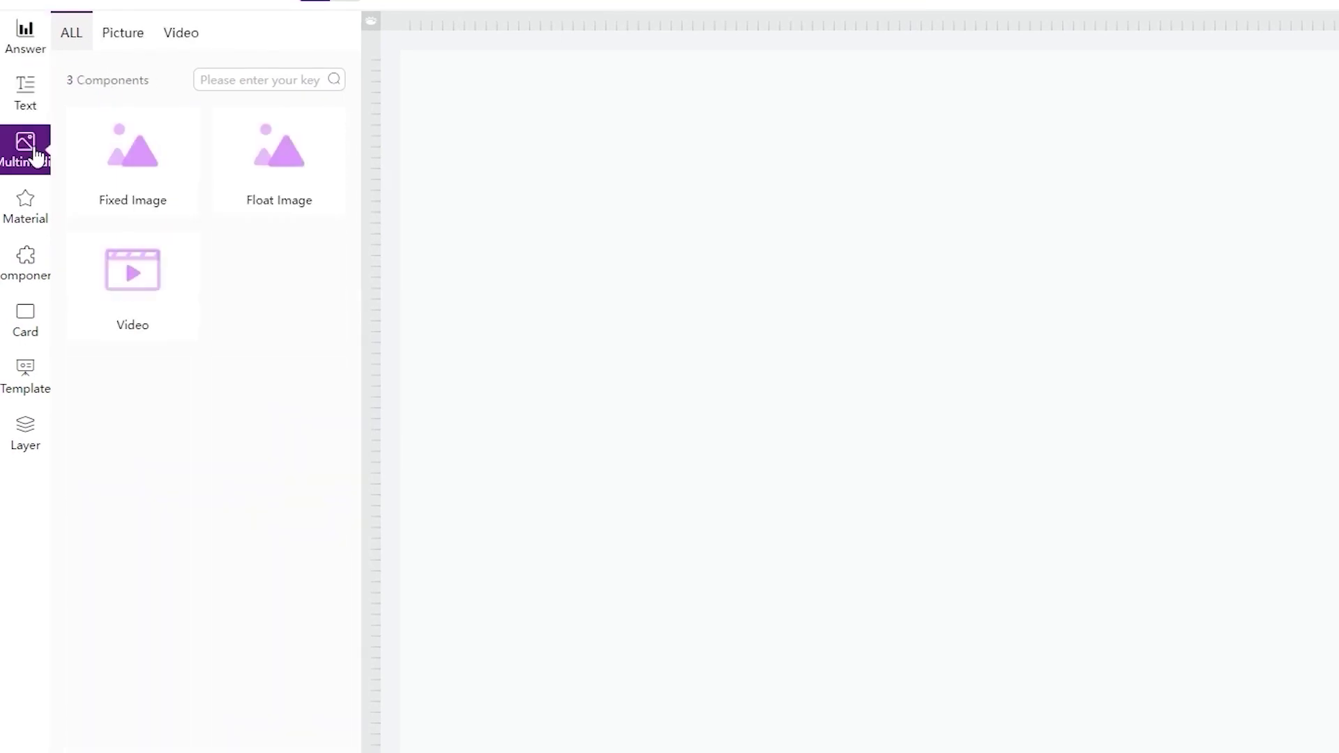
left_click(23, 258)
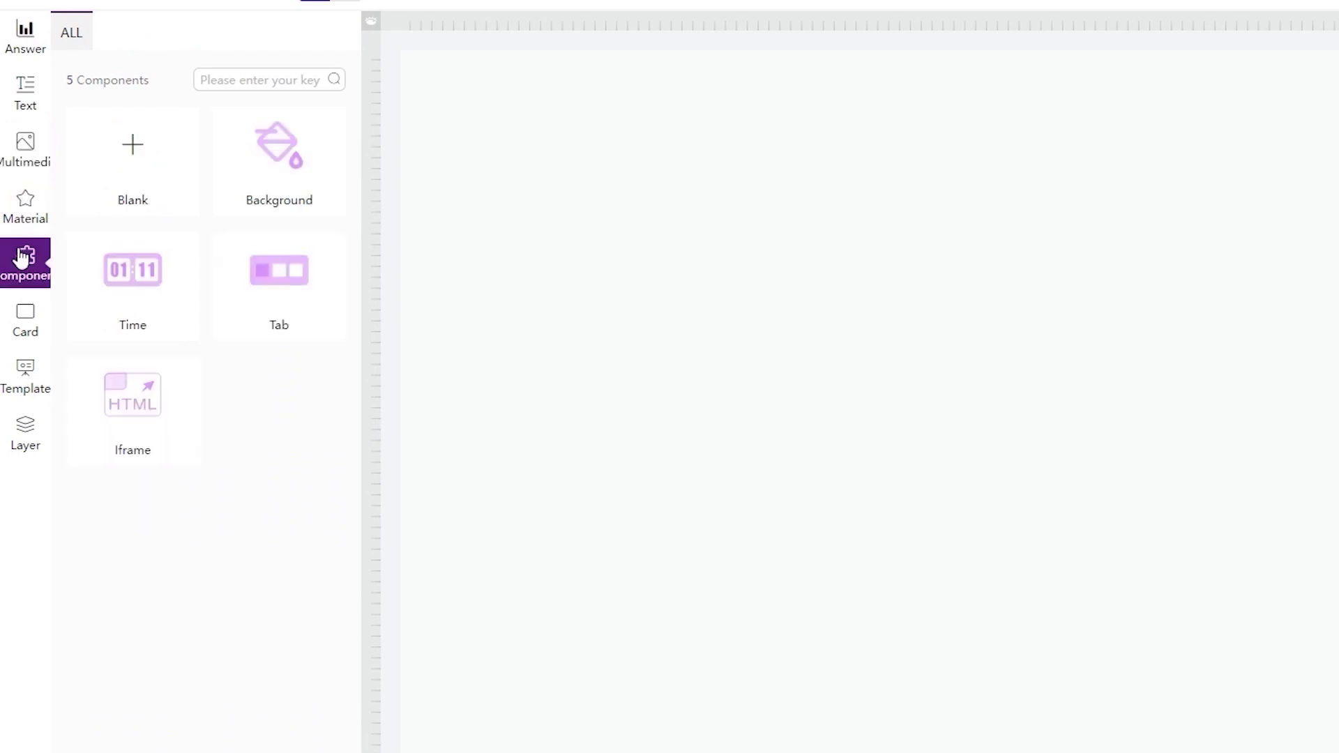
Replace the blank pinboard's contents with the User Portrit Analysis template.
left_click(23, 370)
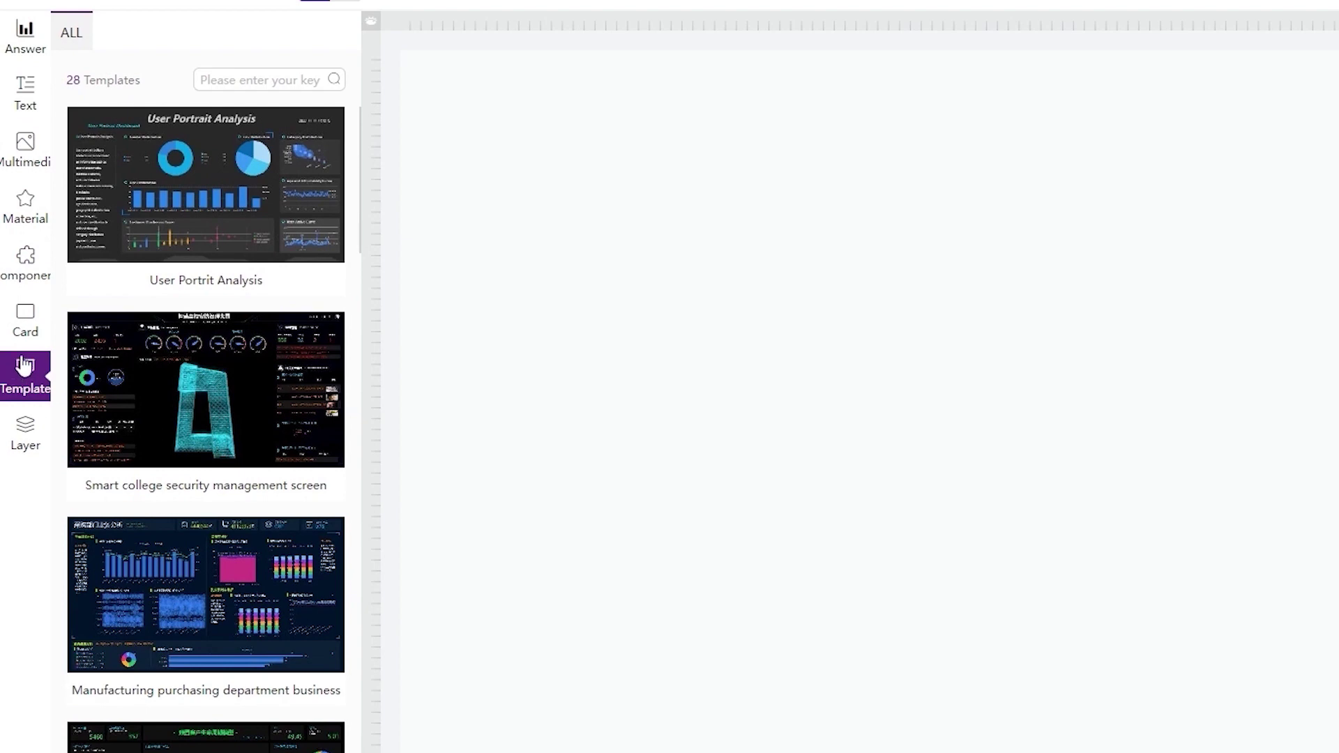
left_click(212, 196)
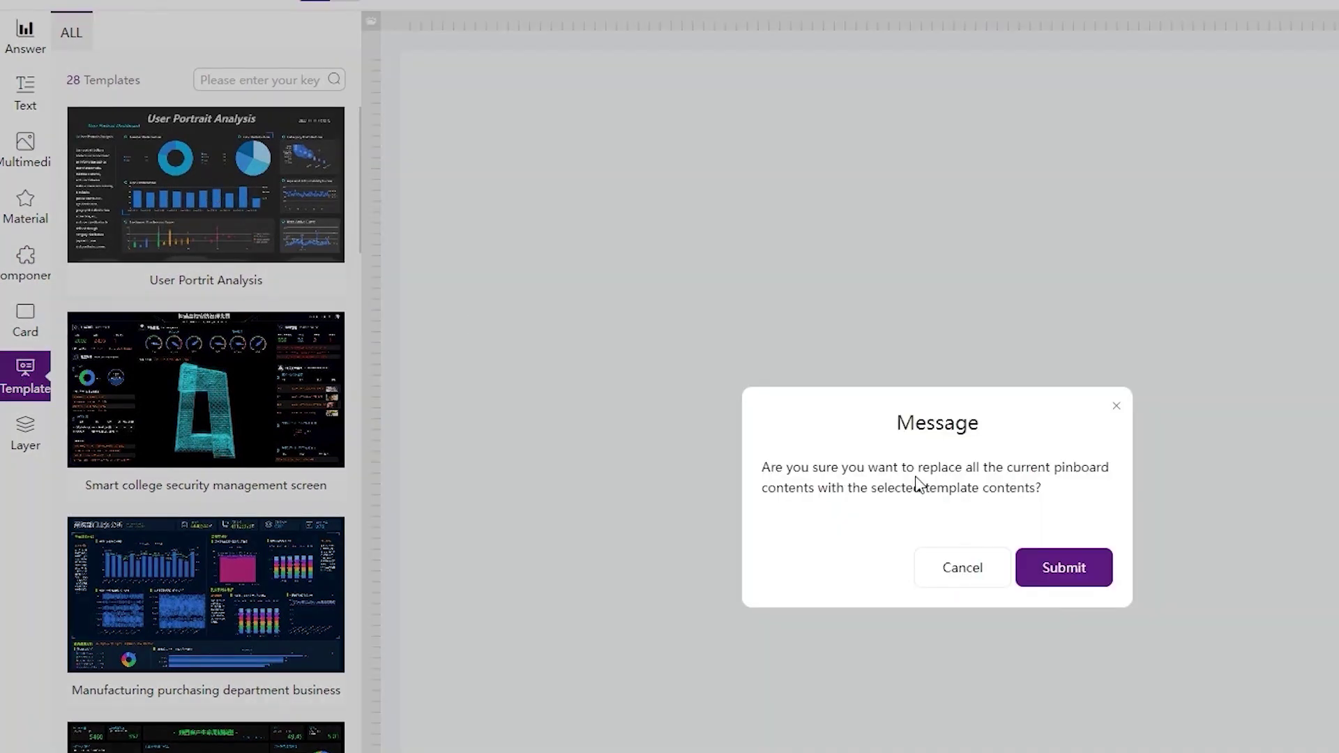
left_click(1070, 571)
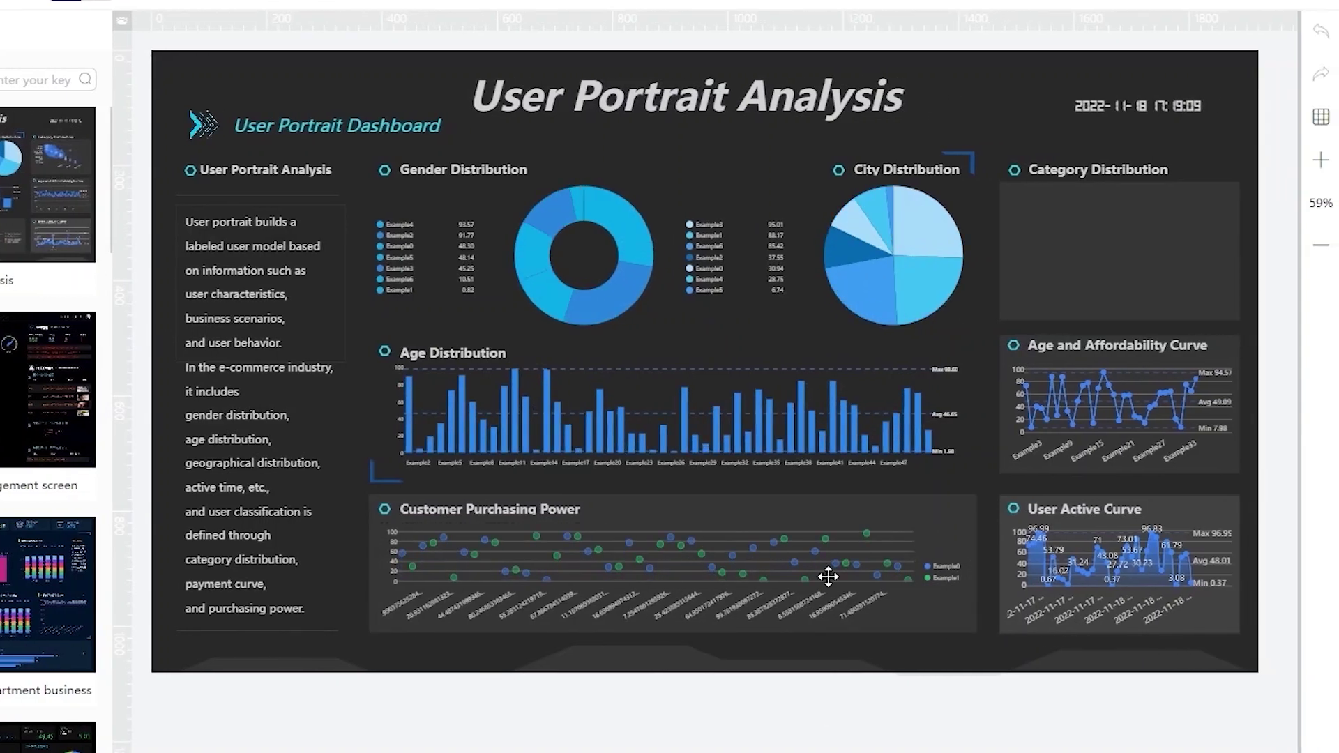
Replace the ring chart under Gender Distribution with the saved Gender Distribution answer, found by searching for "Gender".
left_click(466, 236)
left_click(469, 167)
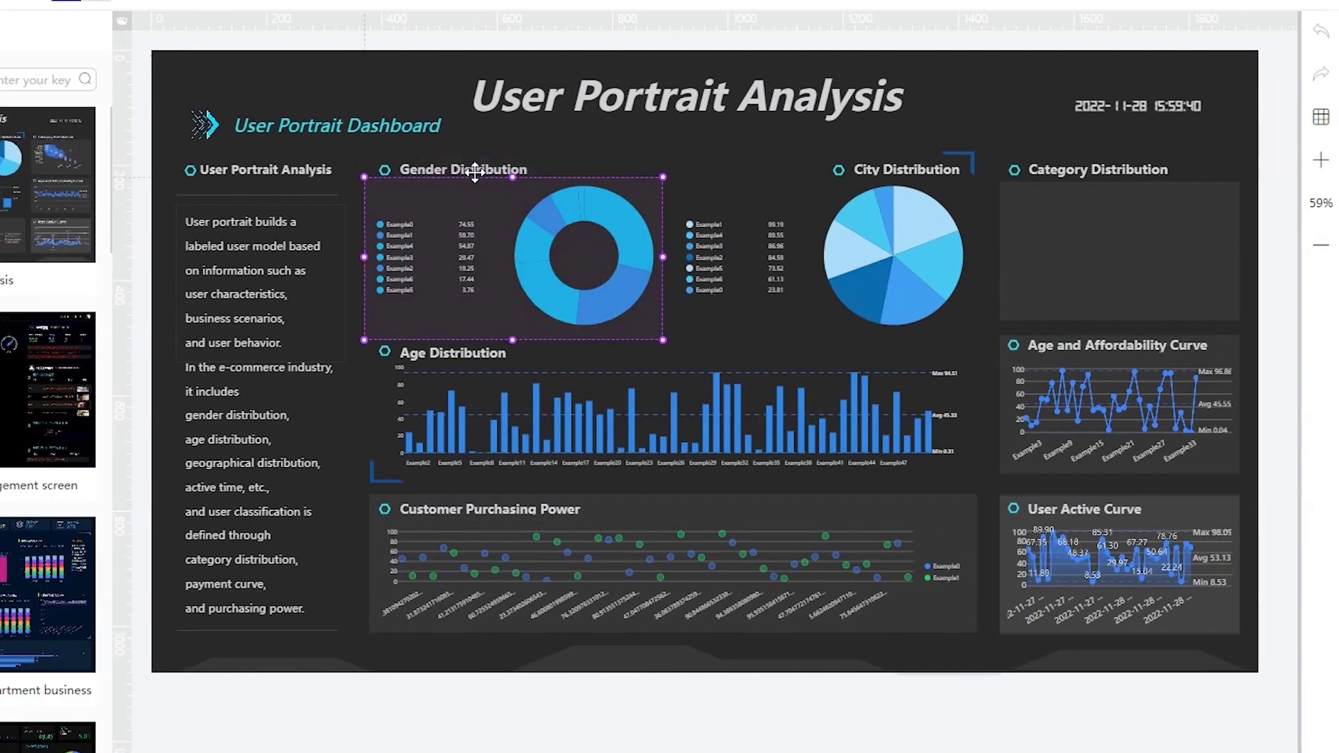
left_click(472, 171)
left_click(472, 161)
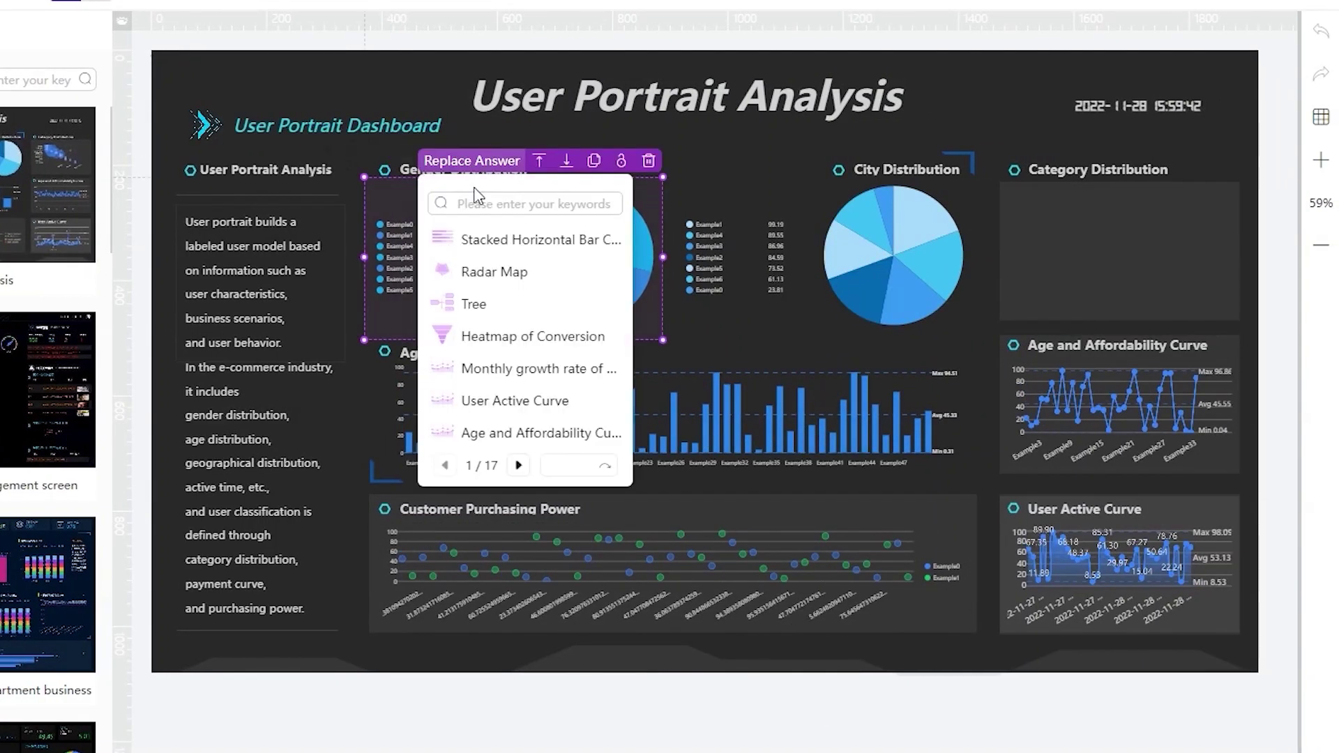
type("Gender")
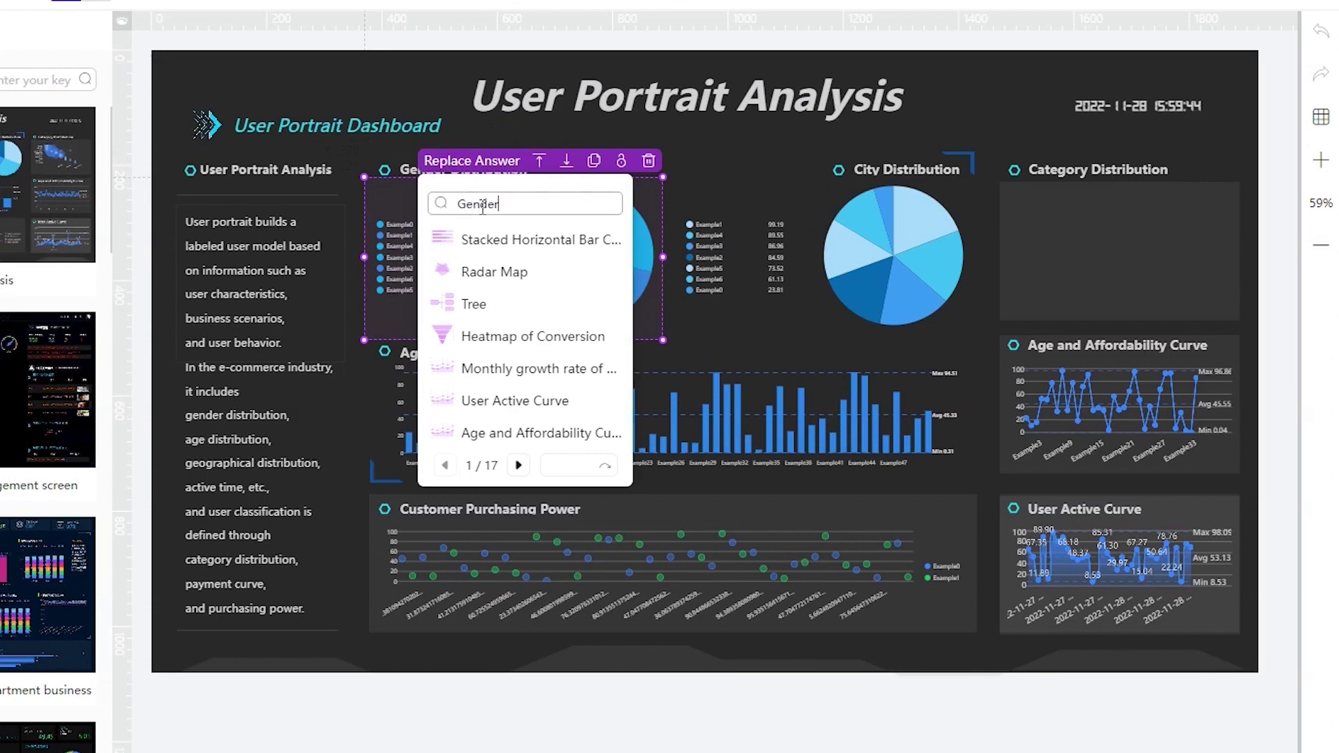
left_click(481, 236)
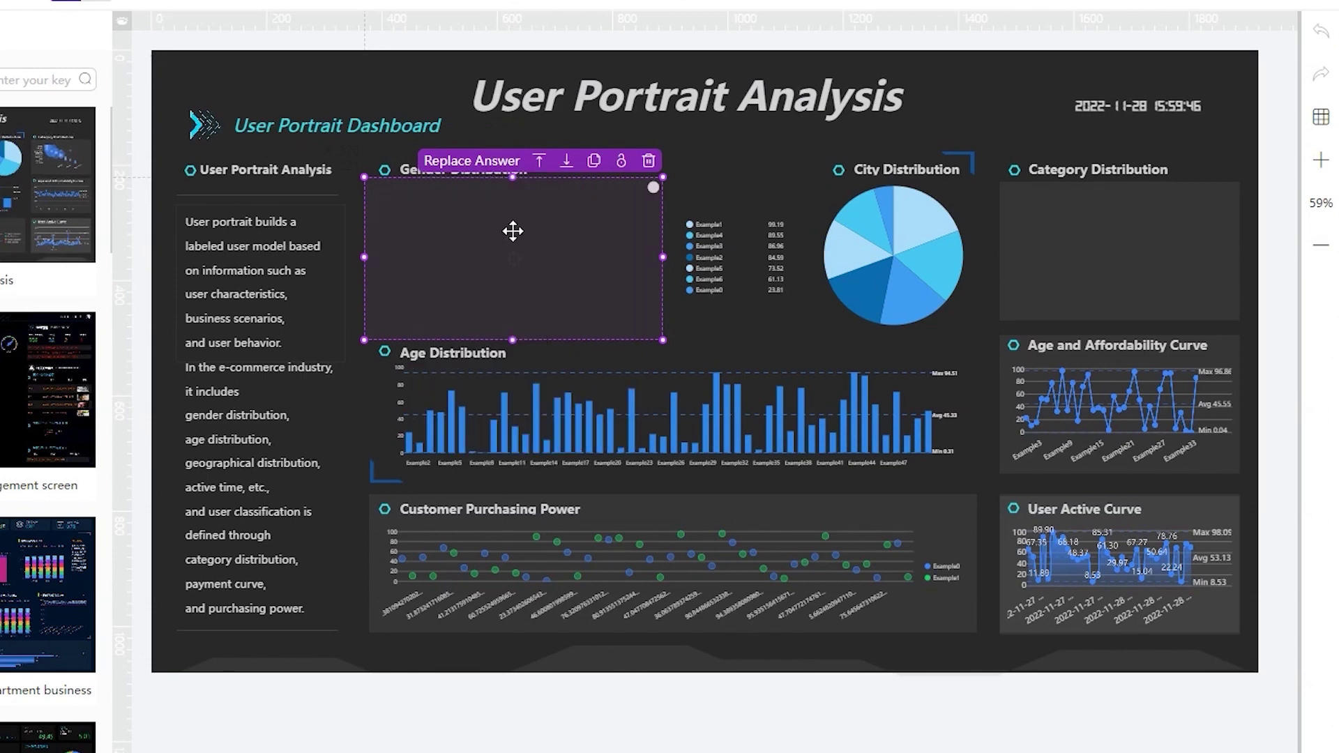
Search the saved answers for "City" as the replacement for the pie chart under City Distribution.
left_click(868, 237)
left_click(782, 161)
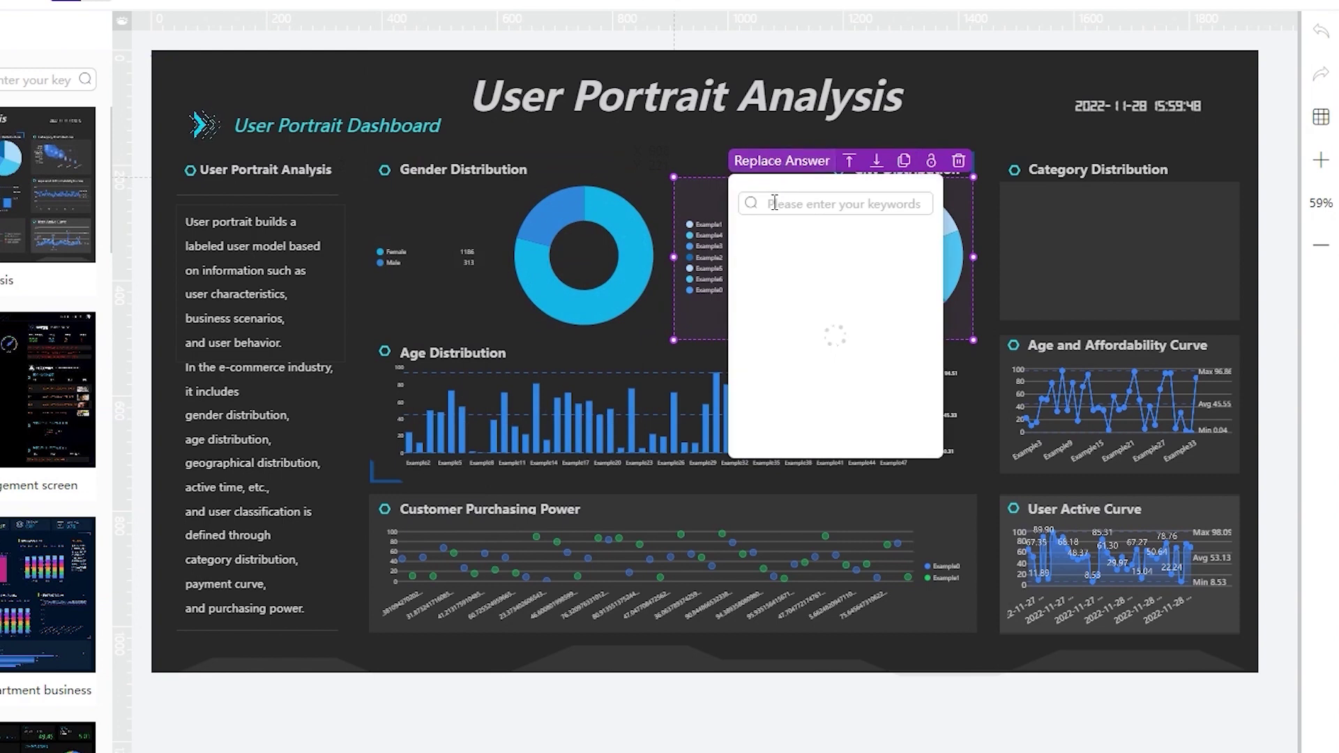
type("City")
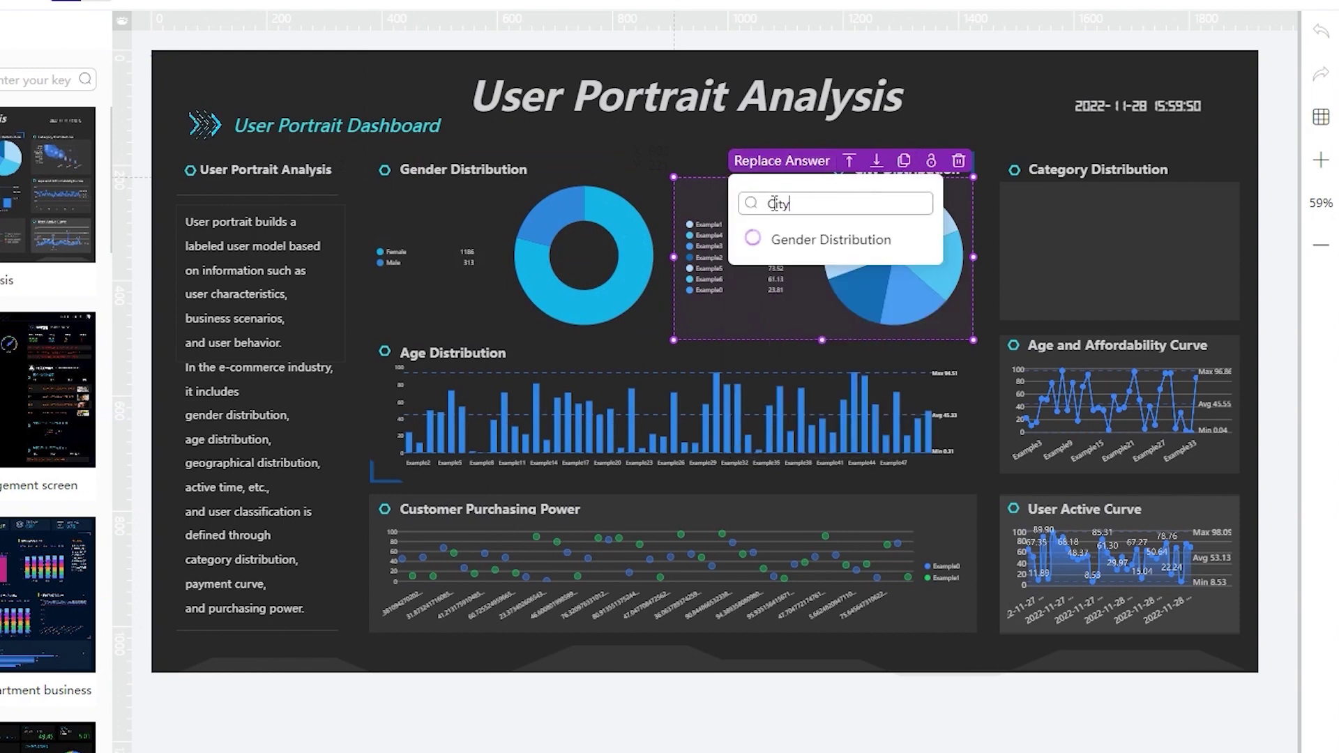